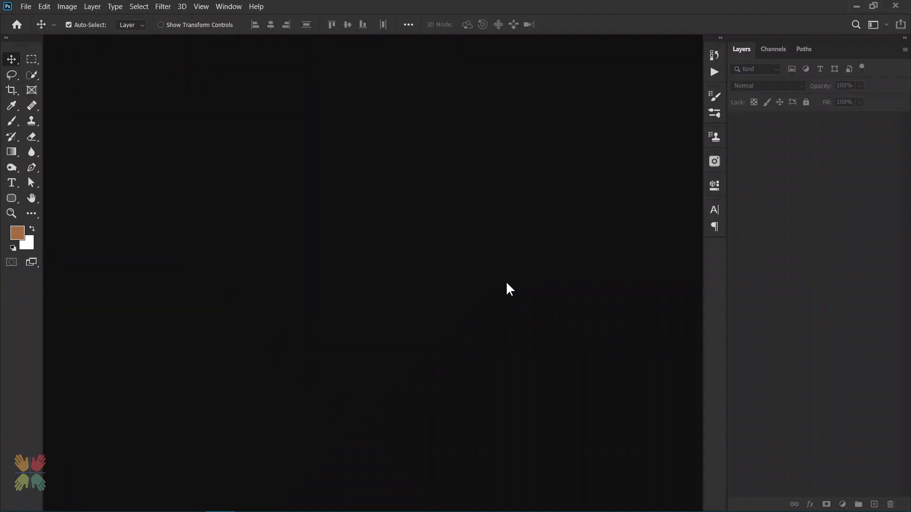
# Create a 1920 × 1080 px RGB document at 300 ppi and fill its background with the brown foreground colour
pyautogui.hotkey('ctrl', 'n')
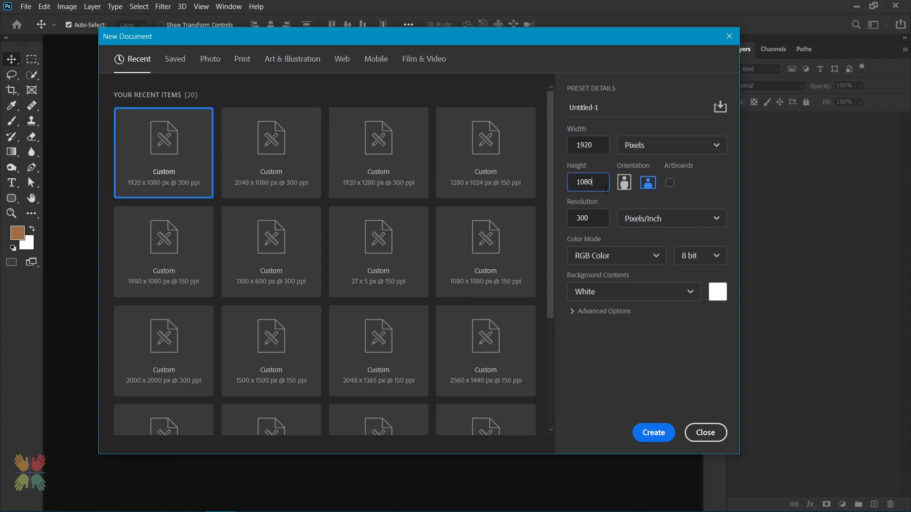
pyautogui.press('Return')
pyautogui.click(17, 233)
pyautogui.press('v')
pyautogui.click(744, 217)
pyautogui.hotkey('alt', 'BackSpace')
# Add a new layer named Texture and fill it with white
pyautogui.hotkey('ctrl', 'shift', 'n')
pyautogui.write('Texture')
pyautogui.press('Return')
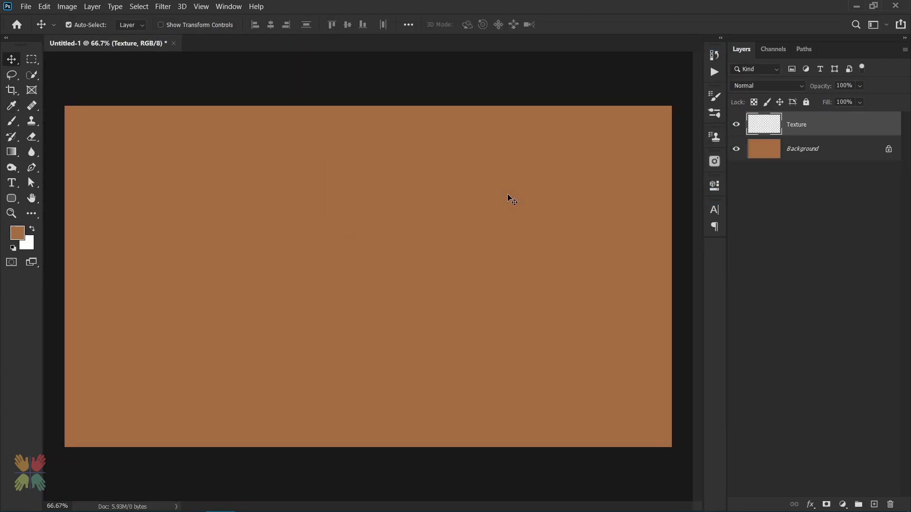
pyautogui.hotkey('ctrl', 'BackSpace')
# Apply the Add Noise filter to the Texture layer
pyautogui.hotkey('alt', 't')
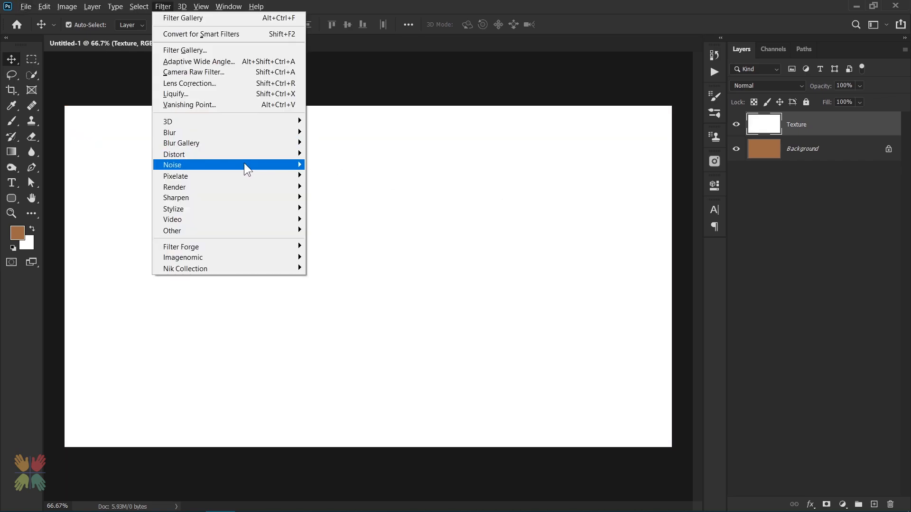
pyautogui.moveTo(247, 164)
pyautogui.click(332, 164)
pyautogui.click(506, 84)
# Apply a Motion Blur to the Texture layer with an angle of 90° and a distance of 2000 pixels
pyautogui.hotkey('alt', 't')
pyautogui.moveTo(199, 133)
pyautogui.click(335, 198)
pyautogui.write('90')
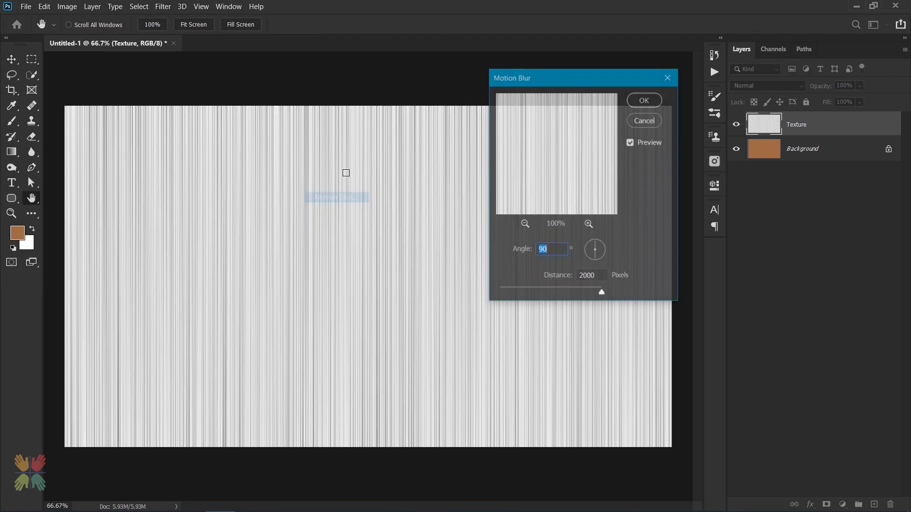
pyautogui.click(638, 102)
# Apply the Chrome filter from the Filter Gallery to the Texture layer with Detail 3 and Smoothness 10
pyautogui.hotkey('alt', 't')
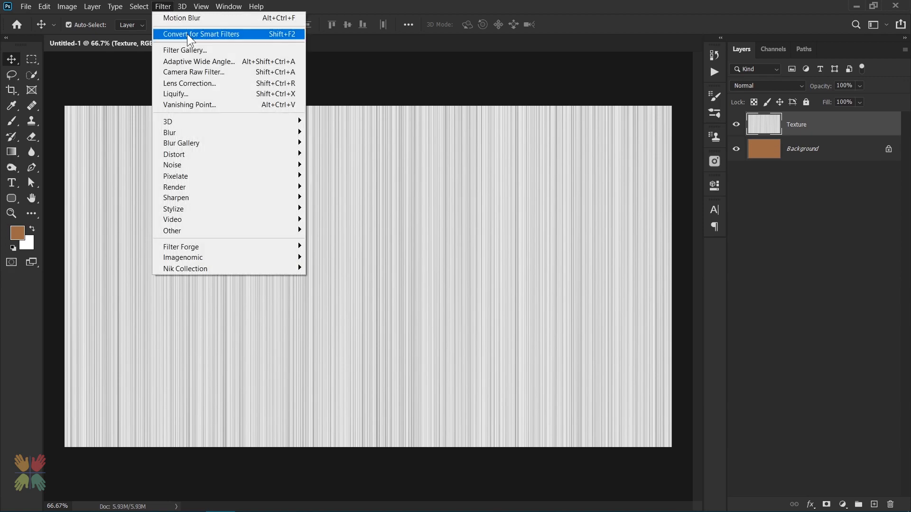
pyautogui.click(185, 51)
pyautogui.click(618, 69)
pyautogui.doubleClick(872, 119)
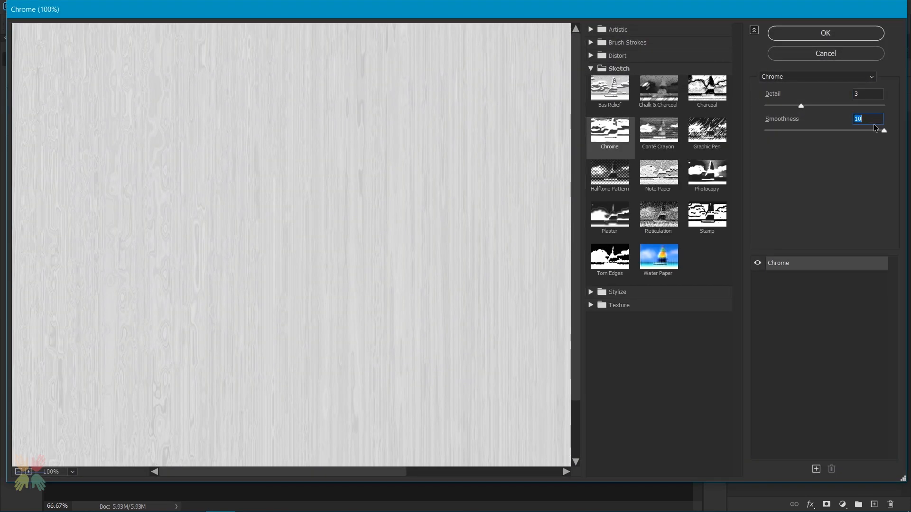
pyautogui.press('Return')
# Give the Texture layer a darkening blend mode and merge it down into the brown background
pyautogui.click(780, 85)
pyautogui.click(746, 141)
pyautogui.hotkey('ctrl', 'e')
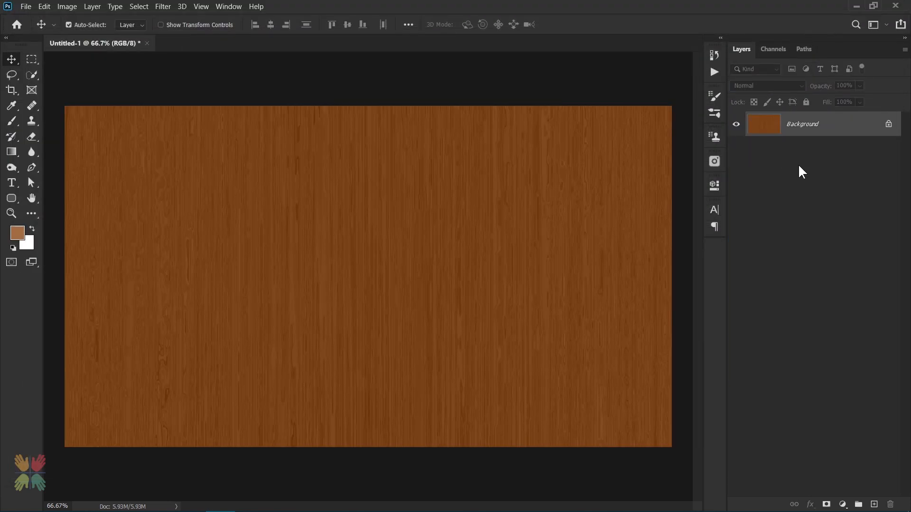
# Copy a tall rectangular strip from the middle of the wood texture onto a new layer
pyautogui.click(32, 61)
pyautogui.moveTo(381, 188); pyautogui.dragTo(401, 395)
pyautogui.hotkey('ctrl', 'j')
# Add a white Solid Color fill layer above the background and hide the wood background layer
pyautogui.click(803, 148)
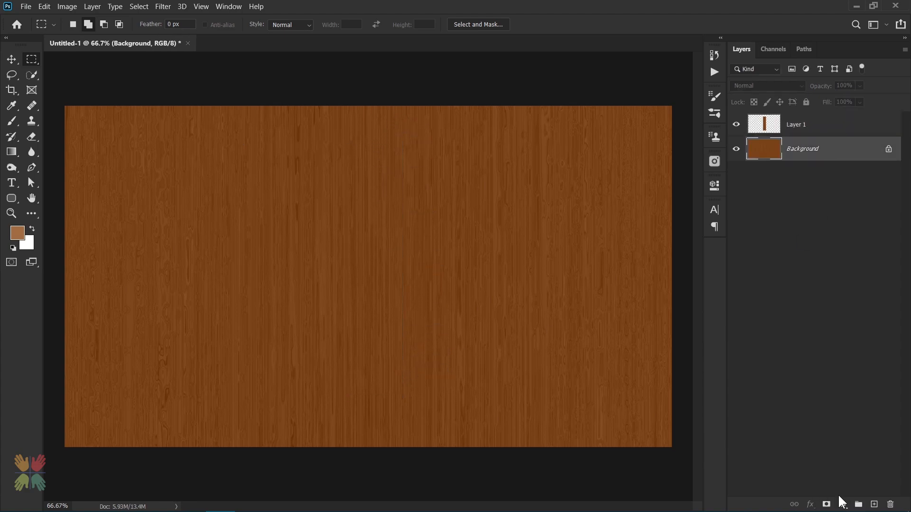
pyautogui.click(842, 504)
pyautogui.click(825, 294)
pyautogui.click(569, 211)
pyautogui.click(766, 215)
pyautogui.click(736, 174)
# Rotate the wood strip 90° so it lies horizontally, and position it in the upper half of the canvas
pyautogui.click(761, 127)
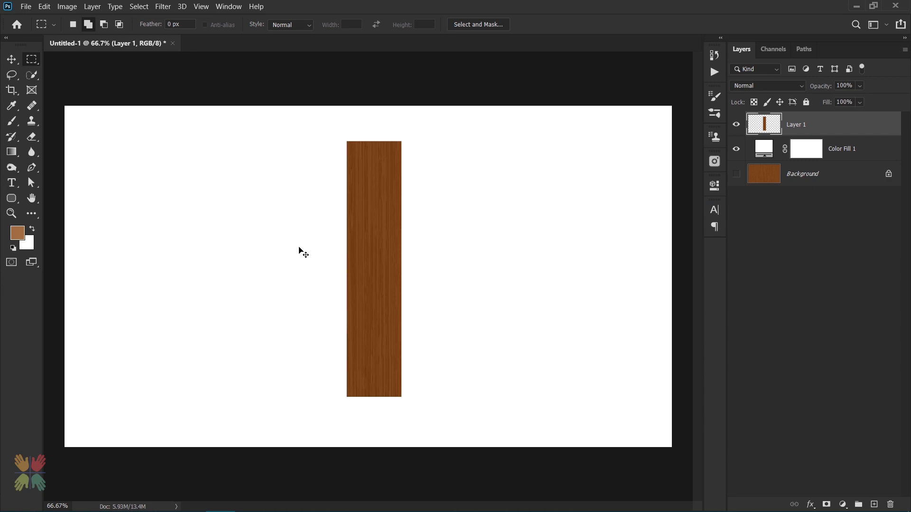
pyautogui.hotkey('ctrl', 't')
pyautogui.rightClick(373, 237)
pyautogui.click(418, 410)
pyautogui.press('Return')
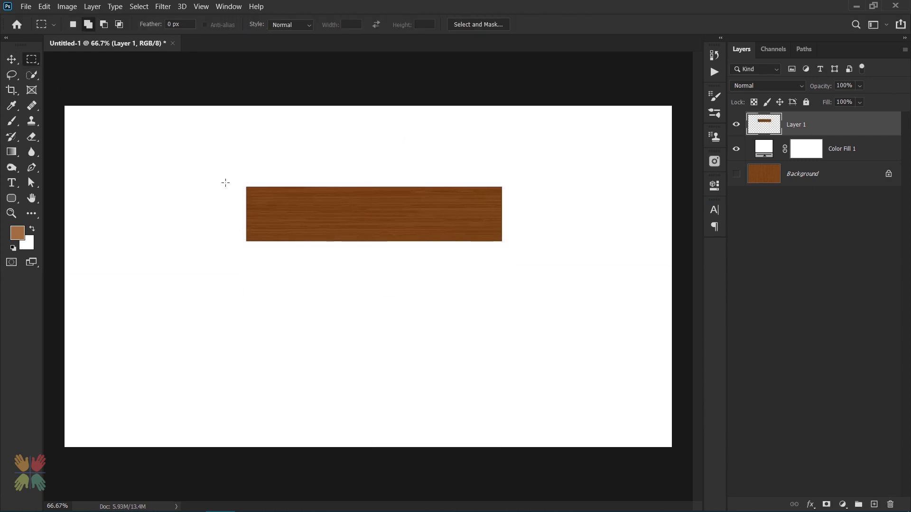
# Select a narrow band along the plank's upper edge and darken it with the Burn tool
pyautogui.moveTo(503, 201); pyautogui.dragTo(507, 201)
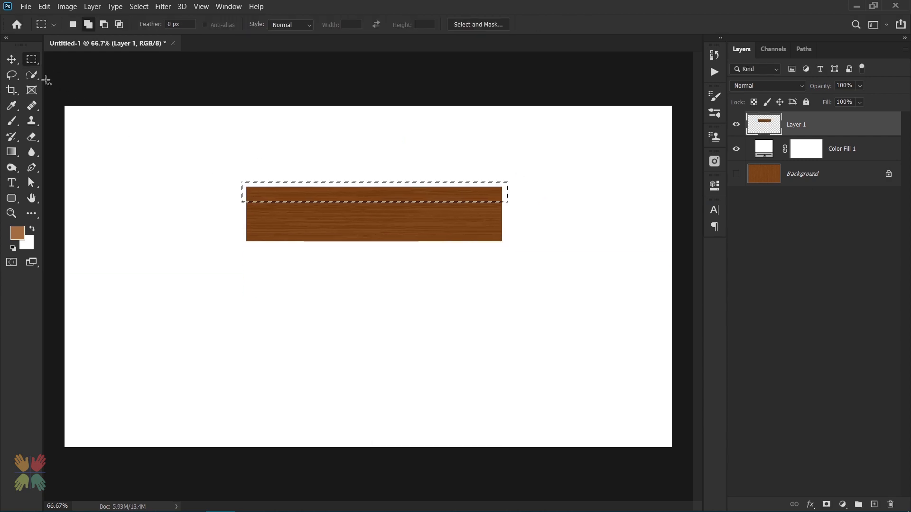
pyautogui.press('o')
pyautogui.moveTo(242, 197); pyautogui.dragTo(514, 209)
pyautogui.moveTo(484, 182)
pyautogui.mouseDown()
pyautogui.moveTo(254, 207)
pyautogui.moveTo(549, 222)
pyautogui.mouseUp()
# Invert the selection and lighten the wood just beneath the dark band with the Dodge tool, using Highlights at 25% exposure
pyautogui.hotkey('ctrl', 'shift', 'i')
pyautogui.rightClick(13, 167)
pyautogui.click(42, 168)
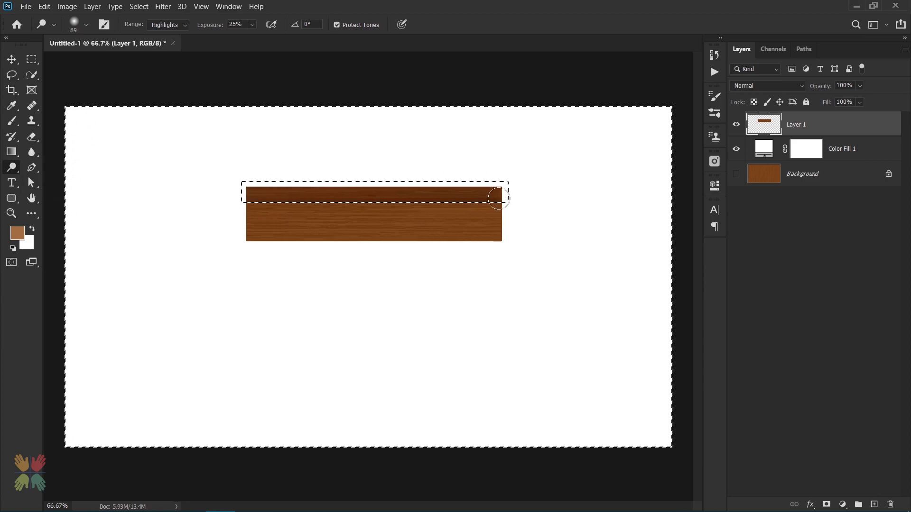
# Darken the plank's lower edge with the Burn tool, using Midtones at 50% exposure, and clear the selection
pyautogui.rightClick(12, 167)
pyautogui.click(42, 178)
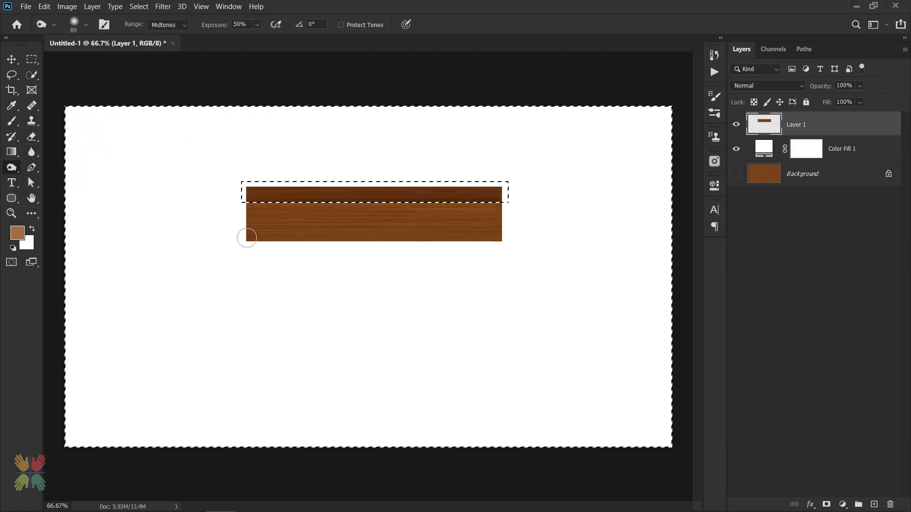
pyautogui.moveTo(244, 242); pyautogui.dragTo(524, 248)
pyautogui.hotkey('ctrl', 'd')
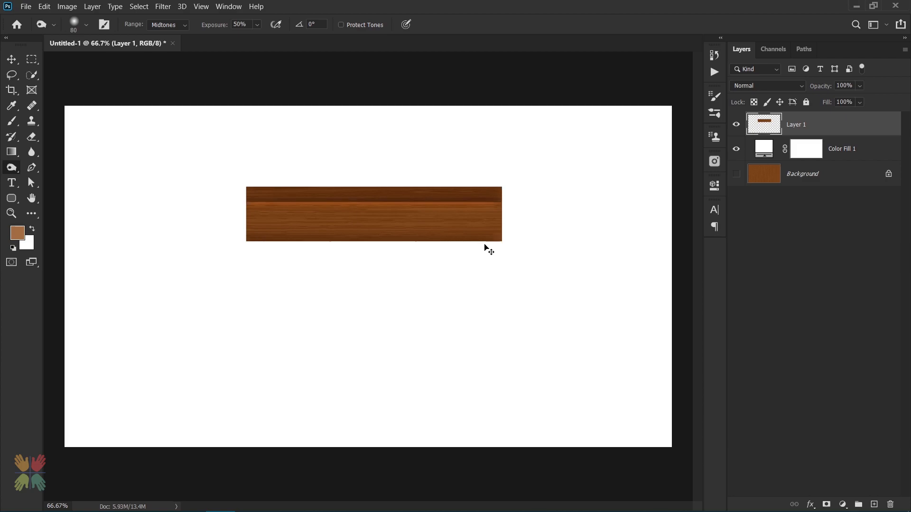
# Copy a thin strip of the plank onto a new layer, fit it along the groove, and merge it with the plank
pyautogui.hotkey('ctrl', 'j')
pyautogui.hotkey('ctrl', 't')
pyautogui.moveTo(372, 188)
pyautogui.mouseDown()
pyautogui.moveTo(373, 236)
pyautogui.moveTo(362, 259)
pyautogui.moveTo(378, 245)
pyautogui.moveTo(378, 184)
pyautogui.mouseUp()
pyautogui.scroll(3, 385, 214)
pyautogui.press('Return')
pyautogui.press('o')
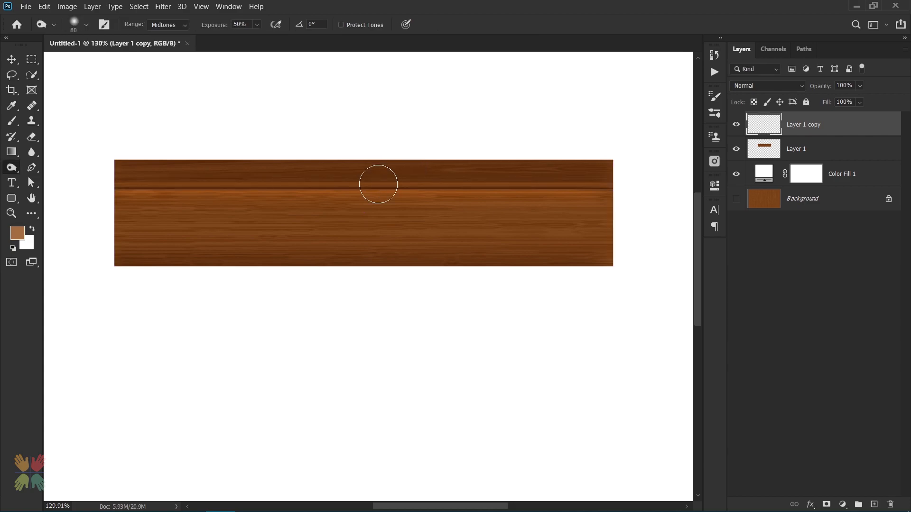
pyautogui.scroll(-3, 379, 185)
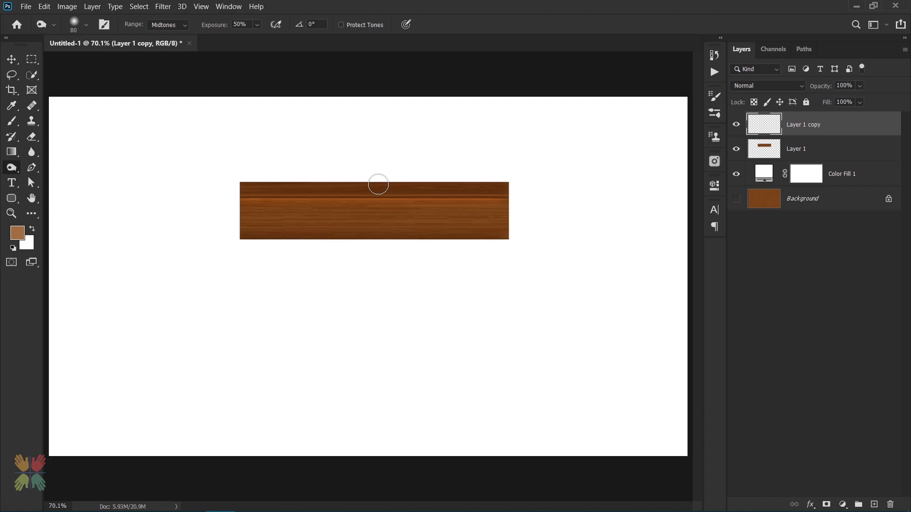
pyautogui.hotkey('ctrl', 'e')
# Create a second 1920 × 1080 px document at 300 ppi and bring the finished plank into it
pyautogui.hotkey('ctrl', 'n')
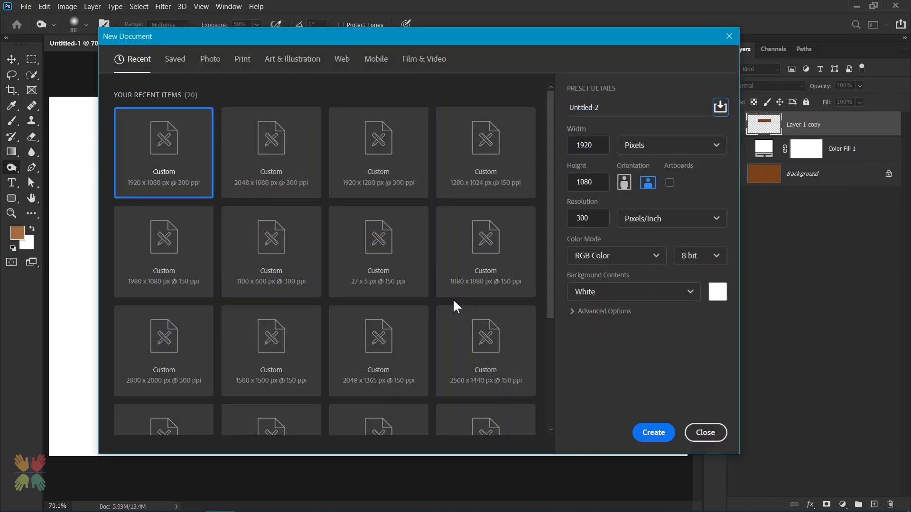
pyautogui.click(654, 432)
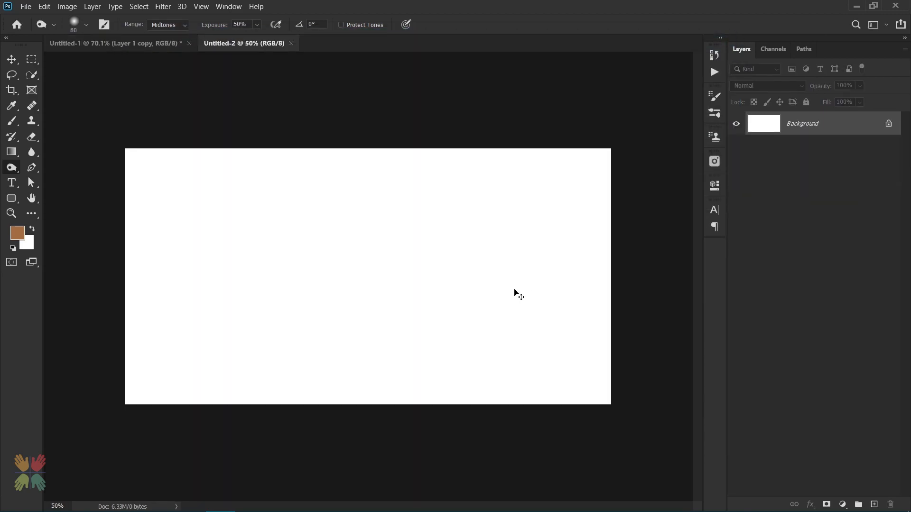
pyautogui.click(11, 60)
pyautogui.click(114, 43)
pyautogui.moveTo(362, 228); pyautogui.dragTo(285, 204)
# Transform the plank into a narrow upright board, scaled to about 170% width and 42% height and rotated 90° clockwise
pyautogui.hotkey('ctrl', 't')
pyautogui.moveTo(401, 214); pyautogui.dragTo(577, 178)
pyautogui.rightClick(489, 173)
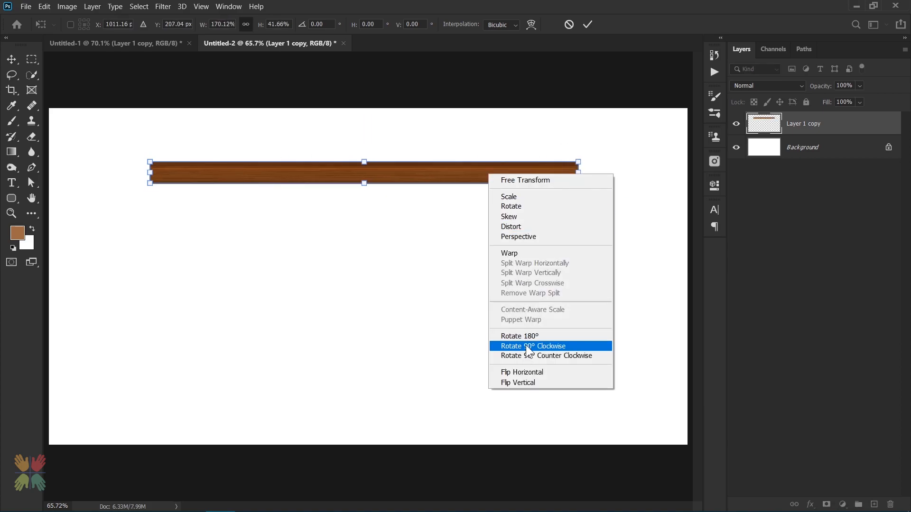
pyautogui.click(546, 344)
pyautogui.moveTo(489, 417); pyautogui.dragTo(272, 329)
pyautogui.moveTo(273, 422); pyautogui.dragTo(274, 414)
pyautogui.moveTo(273, 371); pyautogui.dragTo(273, 368)
pyautogui.press('Return')
# Duplicate the board to form the frame's left upright and masked top rail, with another copy along the left upright's inner edge
pyautogui.hotkey('ctrl', 'j')
pyautogui.hotkey('ctrl', 't')
pyautogui.rightClick(274, 300)
pyautogui.click(286, 282)
pyautogui.moveTo(273, 290); pyautogui.dragTo(132, 286)
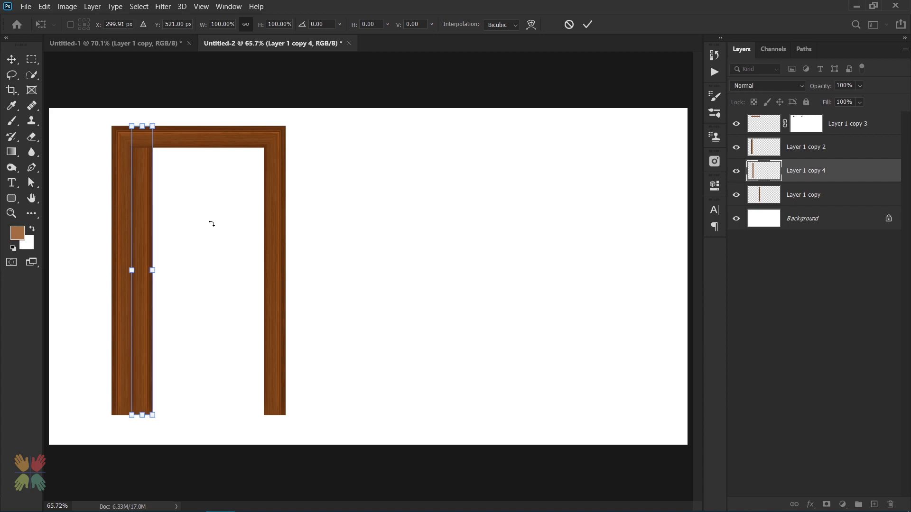
pyautogui.press('Return')
pyautogui.press('b')
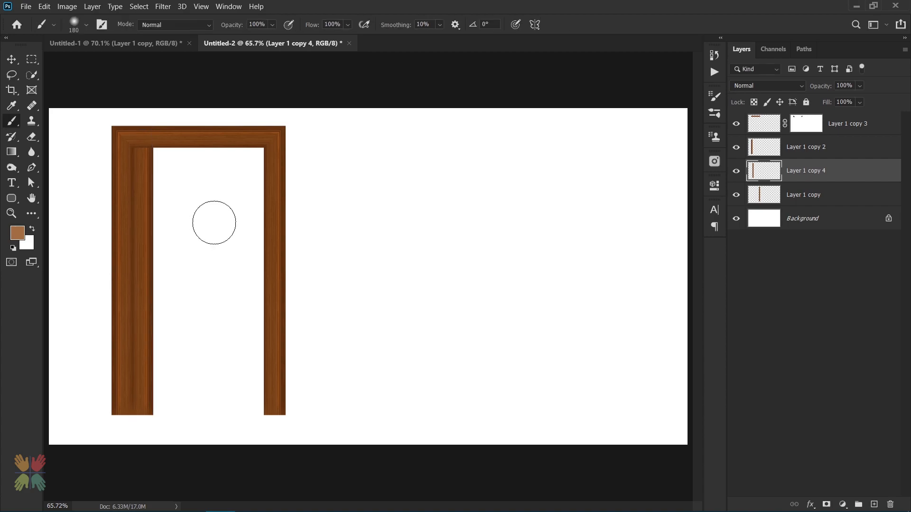
# Duplicate the outer left board and place the copy flush against the inner edge of the right upright
pyautogui.click(763, 150)
pyautogui.hotkey('ctrl', 't')
pyautogui.press('Return')
pyautogui.hotkey('ctrl', 'j')
pyautogui.hotkey('ctrl', 't')
pyautogui.moveTo(135, 197); pyautogui.dragTo(265, 204)
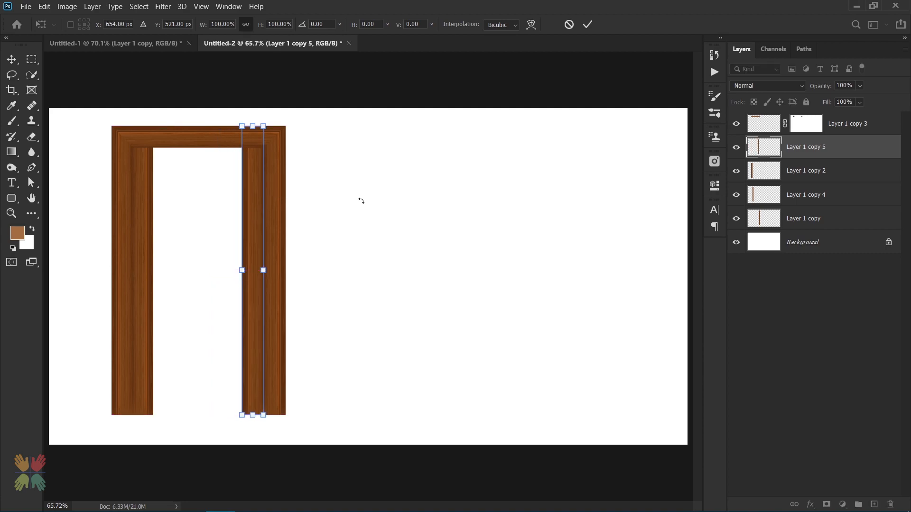
pyautogui.press('Right')
pyautogui.press('Right')
pyautogui.press('Right')
pyautogui.press('Right')
pyautogui.press('Return')
pyautogui.press('b')
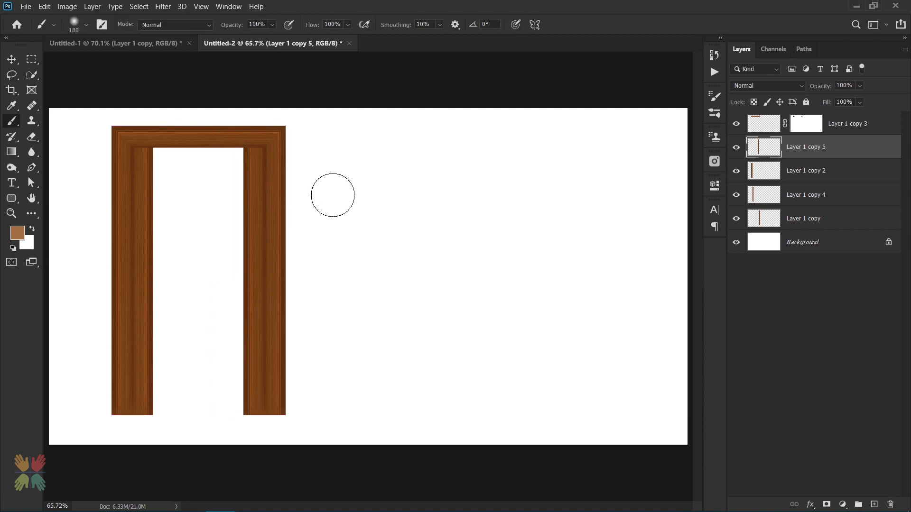
# Duplicate the top rail, flip the copy vertically, and place it directly beneath the original rail
pyautogui.press('v')
pyautogui.click(206, 143)
pyautogui.hotkey('ctrl', 't')
pyautogui.press('Return')
pyautogui.hotkey('ctrl', 'j')
pyautogui.hotkey('ctrl', 't')
pyautogui.rightClick(199, 140)
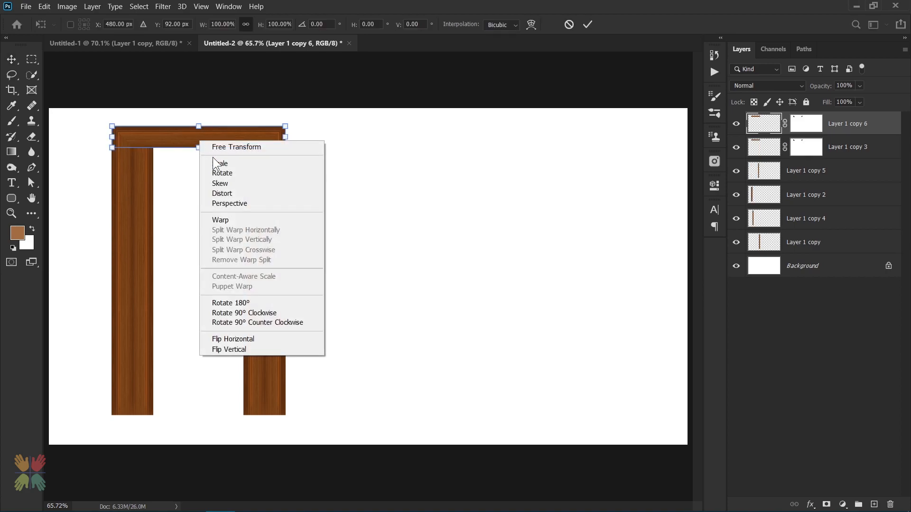
pyautogui.click(216, 338)
pyautogui.moveTo(211, 145); pyautogui.dragTo(211, 166)
pyautogui.click(587, 24)
# Delete the duplicated rail's layer mask and lower the rail's opacity to 91%
pyautogui.rightClick(806, 123)
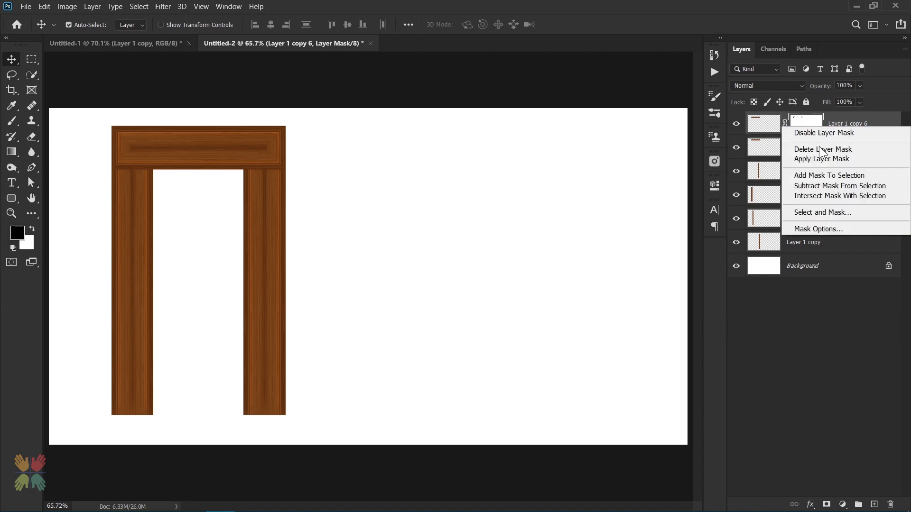
pyautogui.click(819, 141)
pyautogui.moveTo(827, 89); pyautogui.dragTo(821, 89)
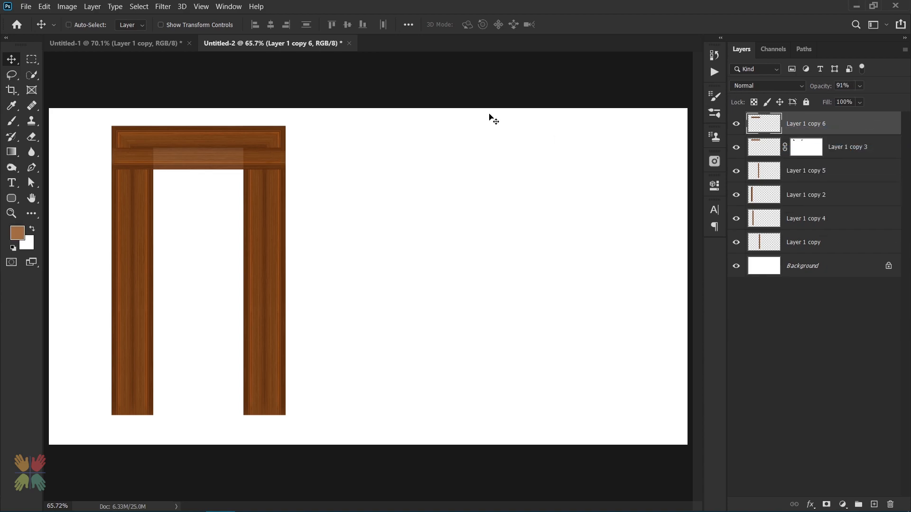
pyautogui.hotkey('ctrl', 't')
pyautogui.press('Return')
# Outline the lower rail's right corner diagonally with the Pen tool and hide that area with a layer mask
pyautogui.scroll(11, 238, 177)
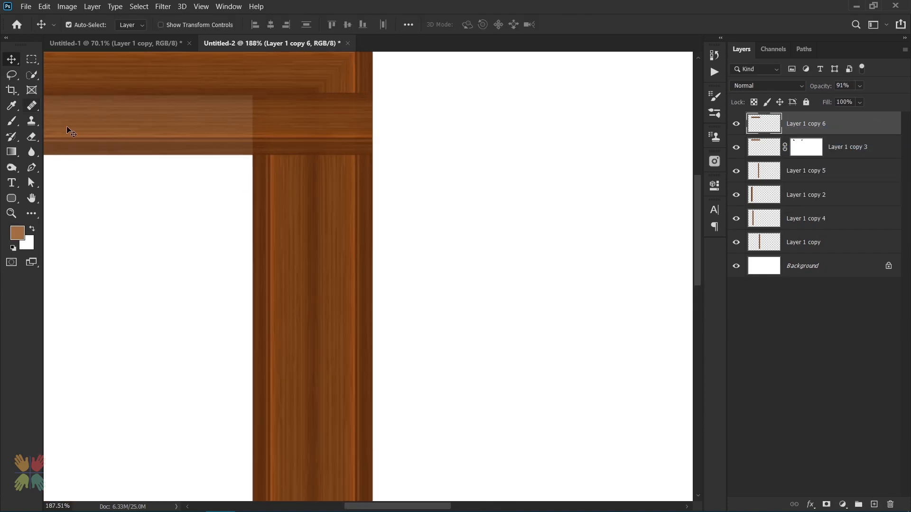
pyautogui.click(31, 167)
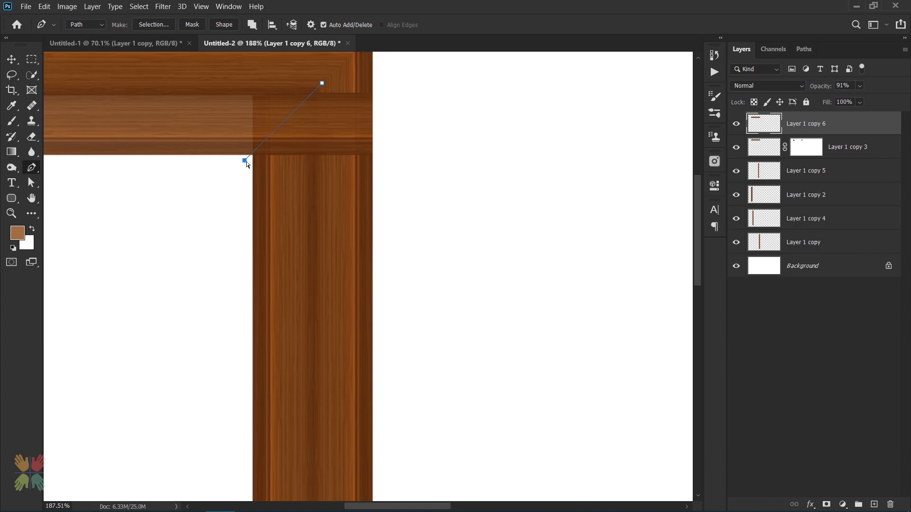
pyautogui.hotkey('ctrl', 'Return')
pyautogui.keyDown('alt'); pyautogui.click(826, 504); pyautogui.keyUp('alt')
# Mask out the lower rail's left corner along a diagonal pen outline and restore the rail's opacity to 100%
pyautogui.moveTo(190, 196); pyautogui.dragTo(583, 215)
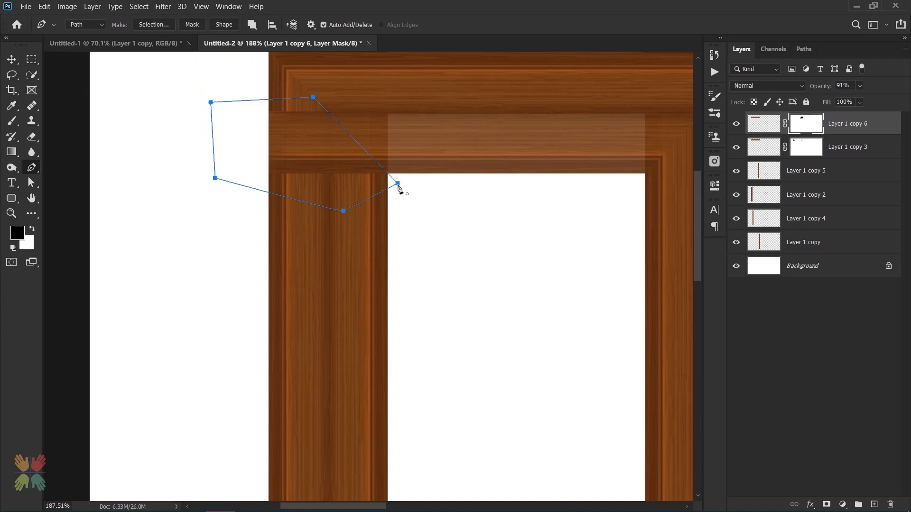
pyautogui.hotkey('ctrl', 'Return')
pyautogui.press('b')
pyautogui.moveTo(397, 185); pyautogui.dragTo(351, 166)
pyautogui.hotkey('ctrl', 'd')
pyautogui.moveTo(830, 86); pyautogui.dragTo(854, 86)
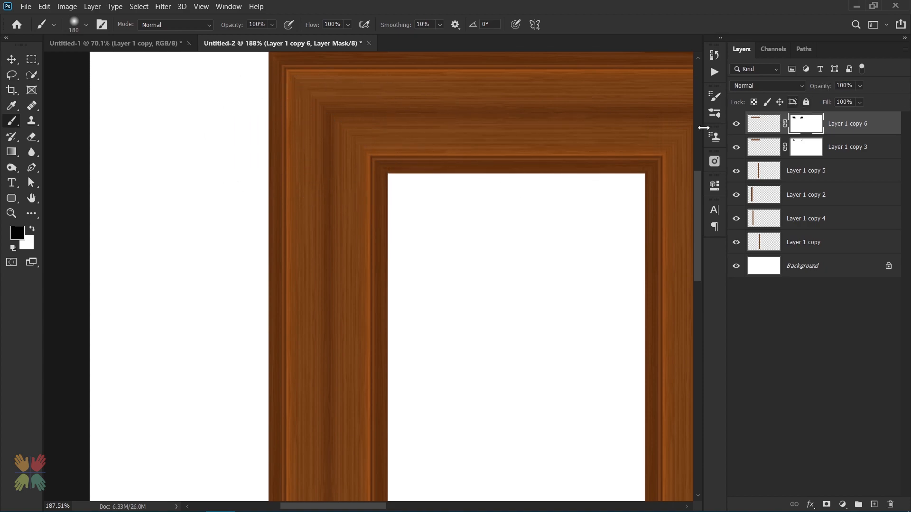
pyautogui.hotkey('ctrl', '0')
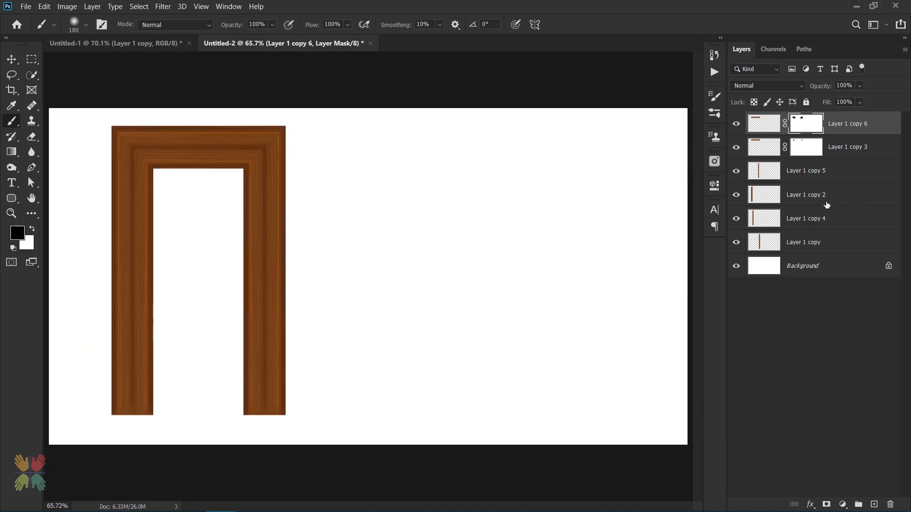
# Rename the outer right upright's layer as Wood #1 and select the topmost rail layer
pyautogui.doubleClick(806, 242)
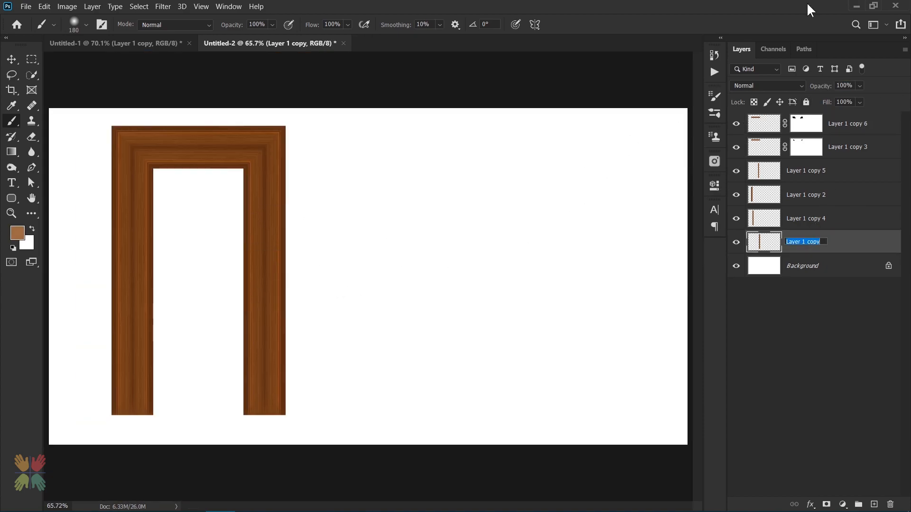
pyautogui.doubleClick(815, 221)
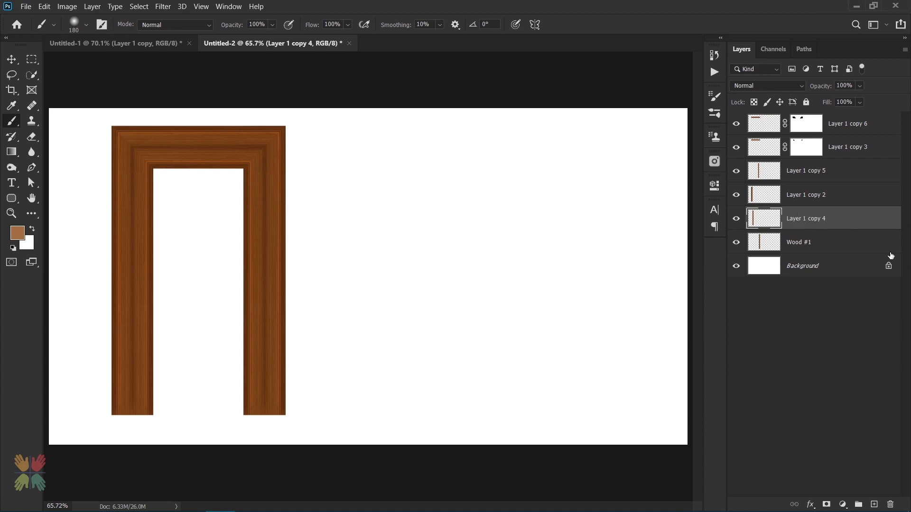
pyautogui.hotkey('alt', '.')
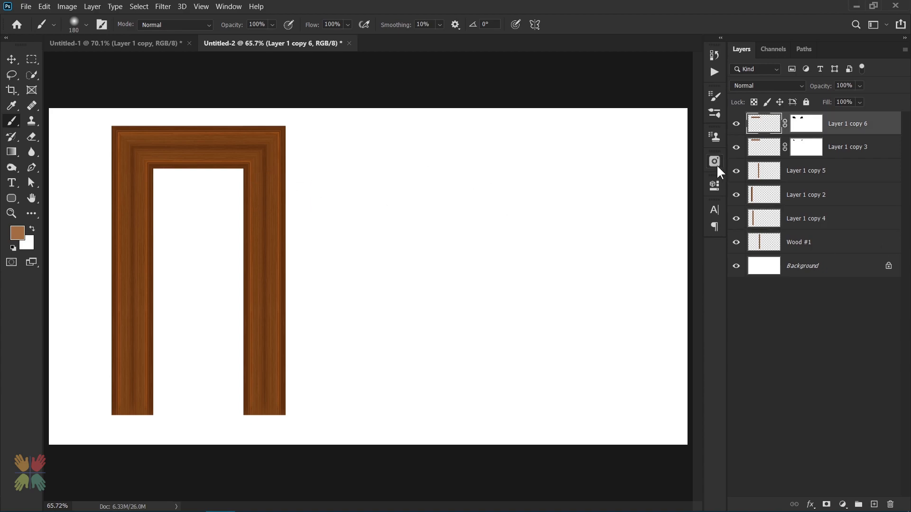
pyautogui.press('v')
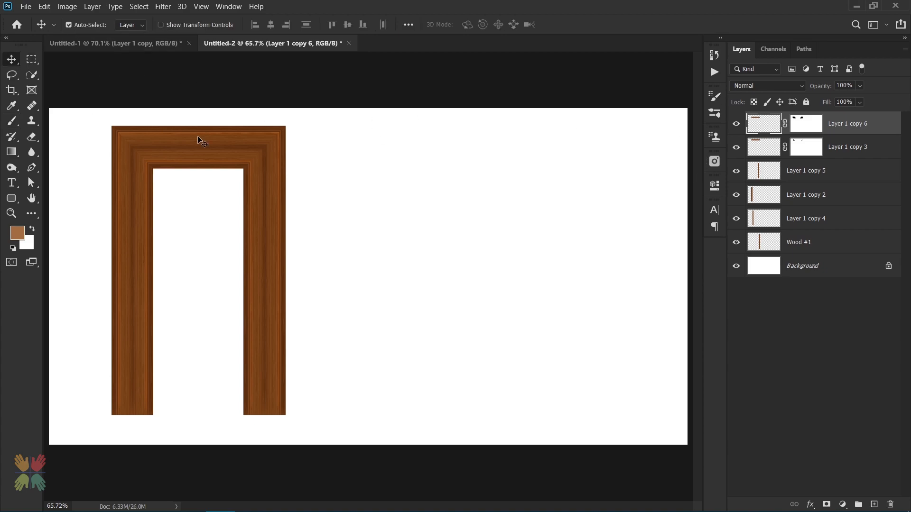
# Select all six wood layers and shift the whole door frame 190 px to the right
pyautogui.keyDown('shift'); pyautogui.click(756, 244); pyautogui.keyUp('shift')
pyautogui.hotkey('ctrl', 't')
pyautogui.hotkey('shift', 'Right')
pyautogui.hotkey('shift', 'Right')
pyautogui.hotkey('shift', 'Right')
pyautogui.hotkey('shift', 'Right')
pyautogui.hotkey('shift', 'Right')
pyautogui.hotkey('shift', 'Right')
pyautogui.hotkey('shift', 'Right')
pyautogui.hotkey('shift', 'Right')
pyautogui.hotkey('shift', 'Right')
pyautogui.hotkey('shift', 'Right')
pyautogui.hotkey('shift', 'Right')
pyautogui.hotkey('shift', 'Right')
pyautogui.hotkey('shift', 'Right')
pyautogui.hotkey('shift', 'Right')
pyautogui.hotkey('shift', 'Right')
pyautogui.hotkey('shift', 'Right')
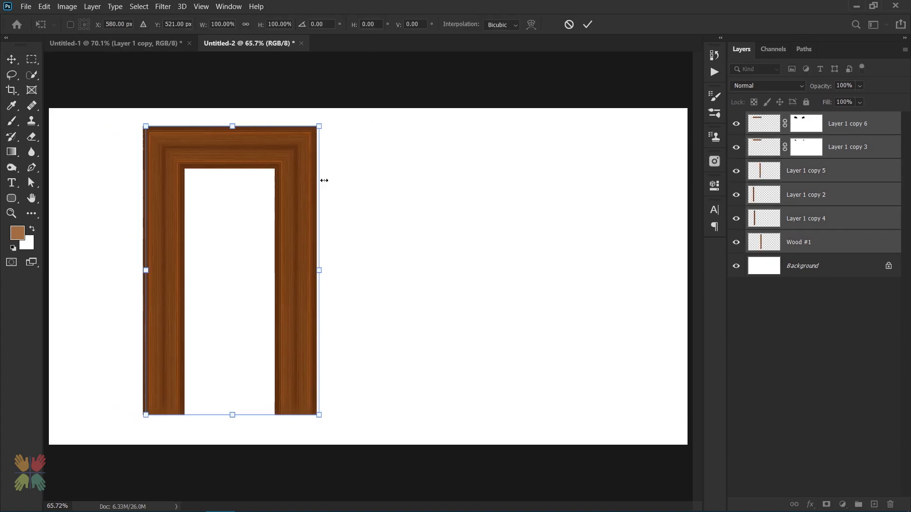
pyautogui.hotkey('shift', 'Right')
pyautogui.hotkey('shift', 'Right')
pyautogui.hotkey('shift', 'Right')
pyautogui.hotkey('shift', 'Right')
pyautogui.hotkey('shift', 'Right')
pyautogui.hotkey('shift', 'Right')
pyautogui.hotkey('shift', 'Right')
pyautogui.hotkey('shift', 'Right')
pyautogui.hotkey('shift', 'Right')
pyautogui.hotkey('shift', 'Left')
pyautogui.hotkey('shift', 'Left')
pyautogui.hotkey('shift', 'Left')
pyautogui.hotkey('shift', 'Left')
pyautogui.hotkey('shift', 'Left')
pyautogui.hotkey('shift', 'Left')
pyautogui.press('Return')
# Duplicate the lower top rail without its layer mask, move the copy down to mid-door height and flip it vertically
pyautogui.click(264, 157)
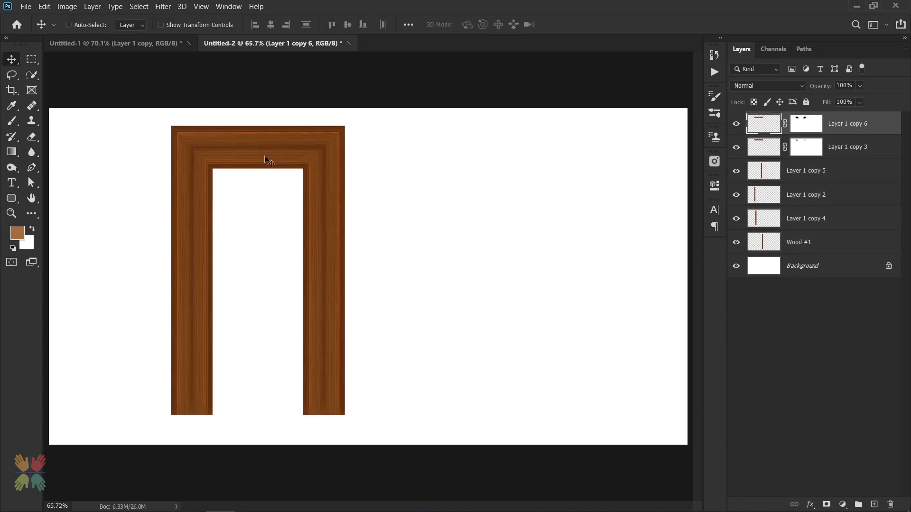
pyautogui.hotkey('ctrl', 'j')
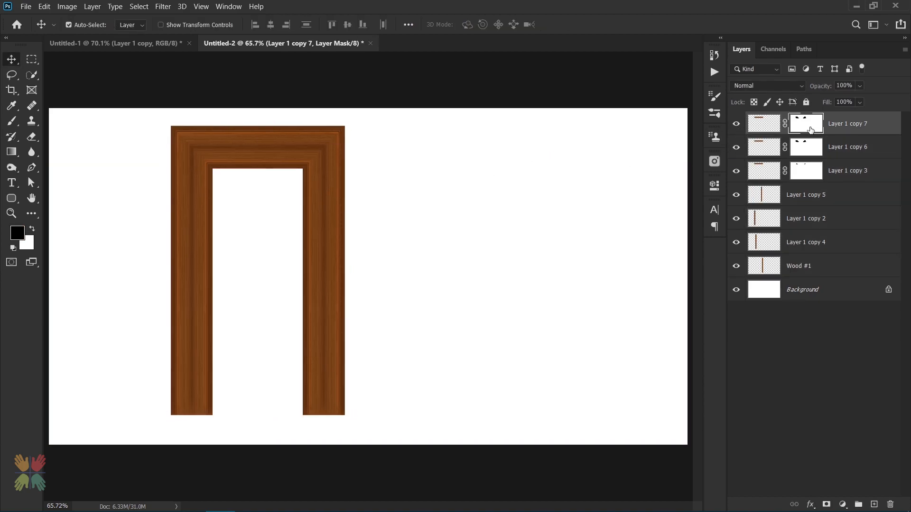
pyautogui.hotkey('ctrl', 't')
pyautogui.moveTo(264, 162); pyautogui.dragTo(263, 298)
pyautogui.rightClick(264, 297)
pyautogui.click(313, 490)
pyautogui.press('Return')
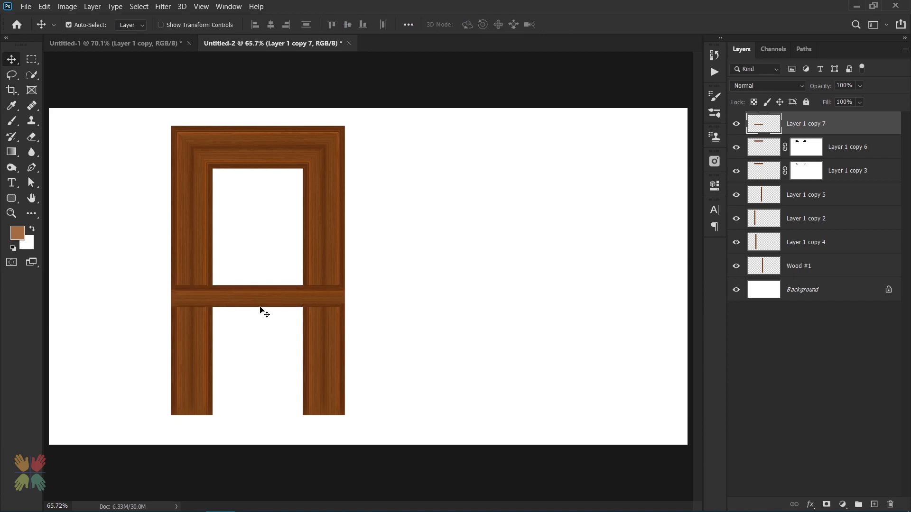
# Narrow the mid rail from both ends so it fits between the inner uprights
pyautogui.scroll(3, 258, 308)
pyautogui.hotkey('ctrl', 't')
pyautogui.moveTo(126, 288); pyautogui.dragTo(181, 294)
pyautogui.moveTo(383, 288); pyautogui.dragTo(329, 288)
pyautogui.press('Return')
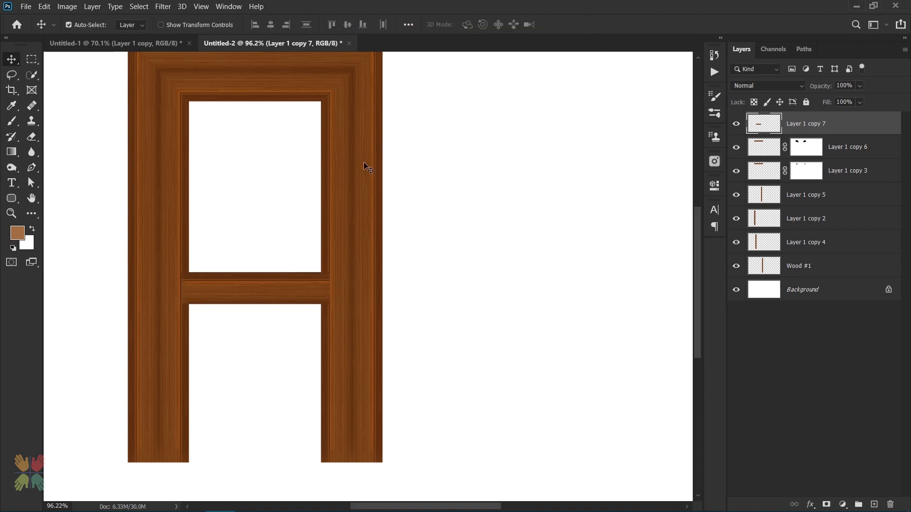
# Erase the mid rail's upper corners into mitres with a Hard Round eraser at 100% opacity and flow
pyautogui.scroll(3, 190, 265)
pyautogui.press('e')
pyautogui.click(86, 24)
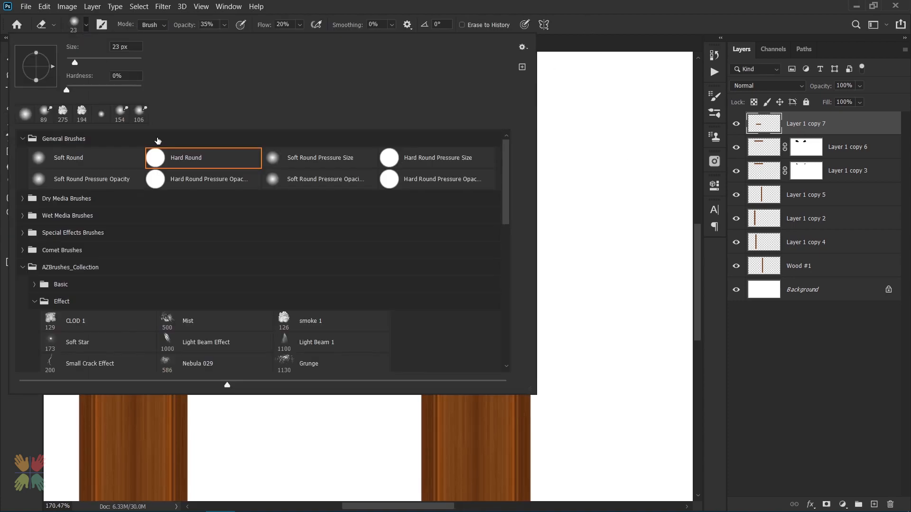
pyautogui.press('Return')
pyautogui.keyDown('alt'); pyautogui.rightClick(172, 282); pyautogui.keyUp('alt')
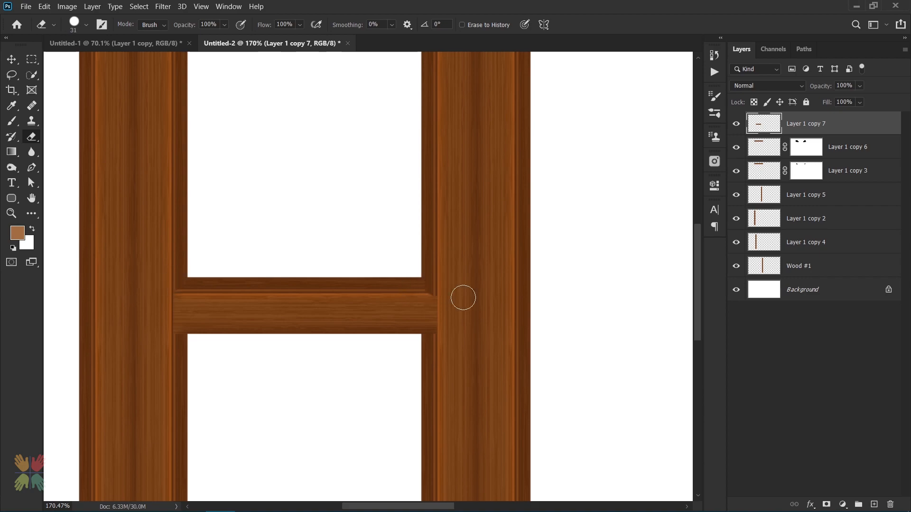
pyautogui.scroll(-3, 298, 197)
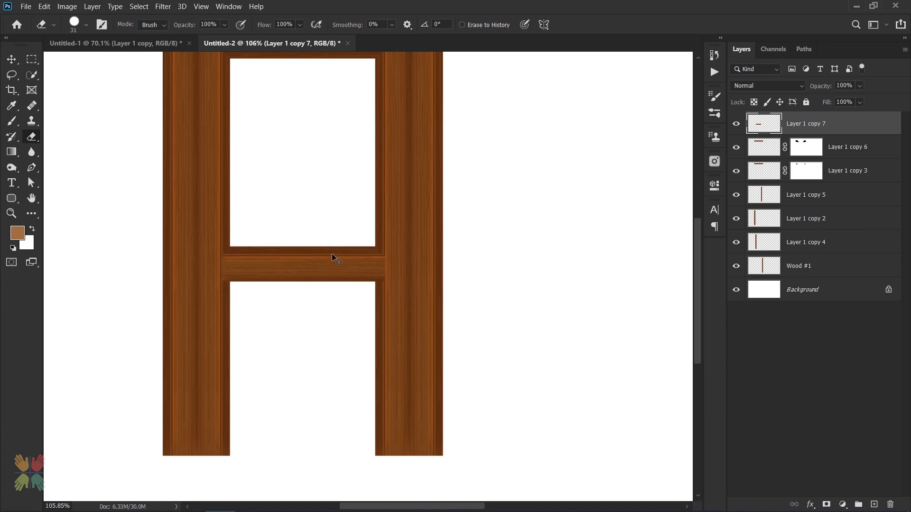
# Duplicate the mid rail, flip the copy vertically, lower it slightly and erase its corners to match the uprights
pyautogui.hotkey('ctrl', 'j')
pyautogui.hotkey('ctrl', 't')
pyautogui.rightClick(300, 266)
pyautogui.click(332, 472)
pyautogui.moveTo(307, 264); pyautogui.dragTo(306, 275)
pyautogui.press('Return')
pyautogui.press('e')
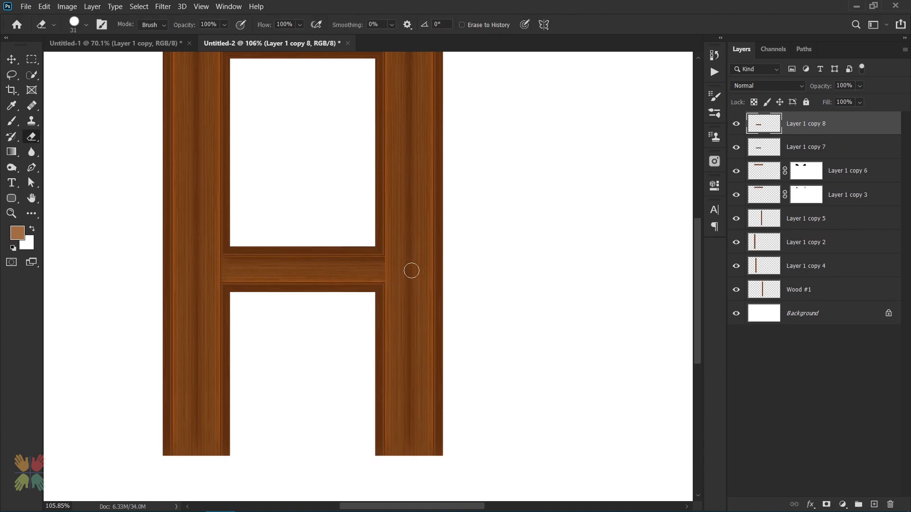
pyautogui.scroll(-1, 268, 260)
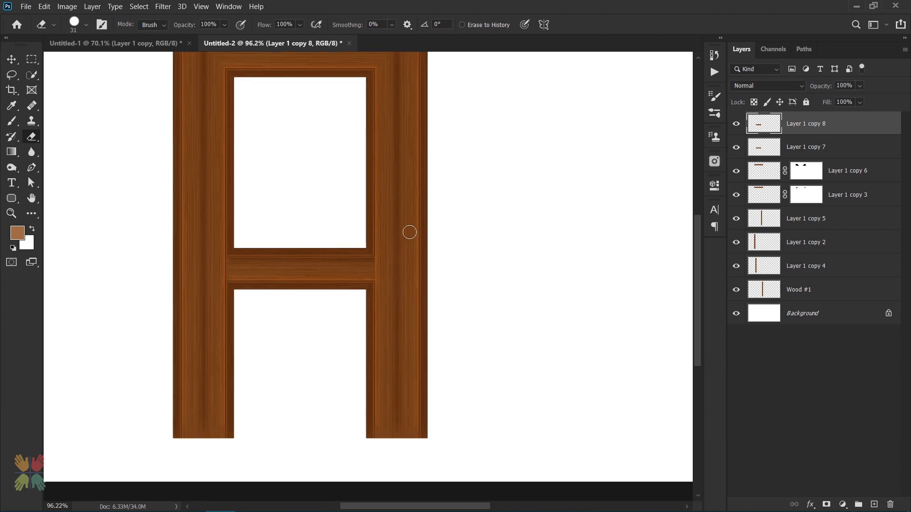
pyautogui.scroll(-2, 287, 248)
# Duplicate the lower top rail, bring the copy to the top of the layer stack and delete its layer mask
pyautogui.hotkey('alt', '[')
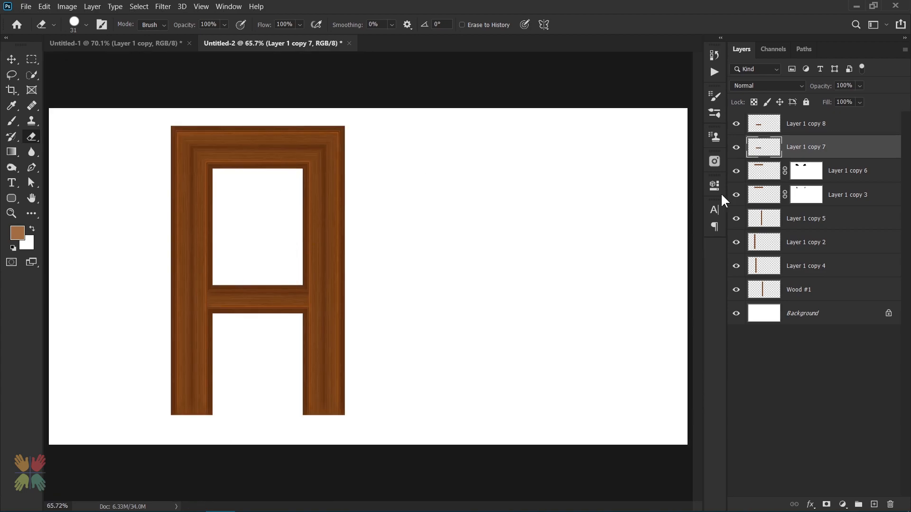
pyautogui.click(769, 181)
pyautogui.hotkey('ctrl', 'j')
pyautogui.hotkey('ctrl', 't')
pyautogui.moveTo(773, 172); pyautogui.dragTo(774, 116)
pyautogui.rightClick(809, 126)
pyautogui.click(821, 145)
# Flip the rail copy vertically, shape it into a 2048 px by about 21 px strip at mid-rail height and place it behind the door
pyautogui.hotkey('ctrl', 't')
pyautogui.rightClick(281, 159)
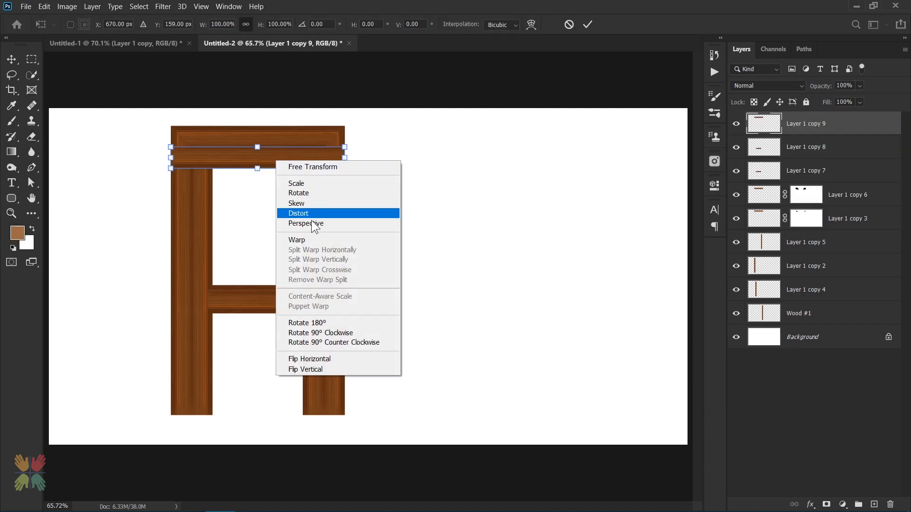
pyautogui.click(311, 369)
pyautogui.moveTo(269, 158); pyautogui.dragTo(147, 295)
pyautogui.moveTo(222, 296); pyautogui.dragTo(686, 297)
pyautogui.moveTo(368, 306); pyautogui.dragTo(369, 293)
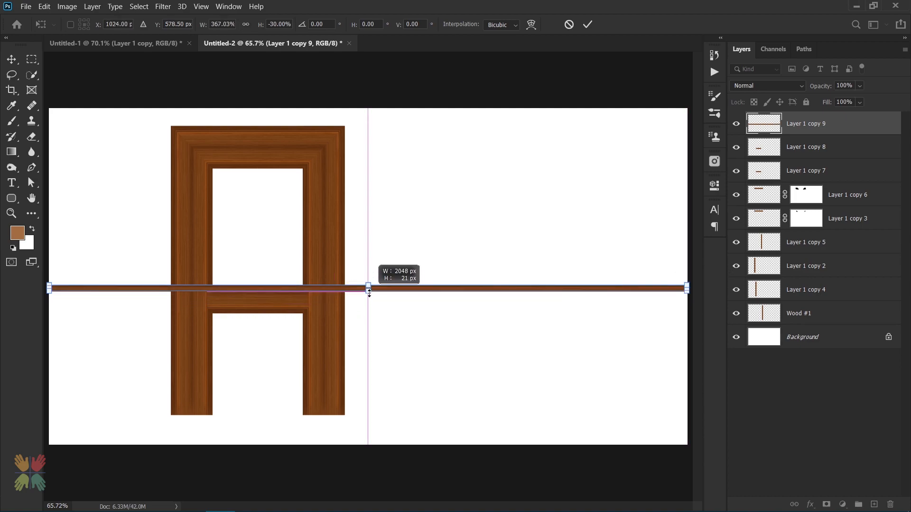
pyautogui.press('Return')
pyautogui.press('e')
pyautogui.moveTo(809, 121); pyautogui.dragTo(806, 325)
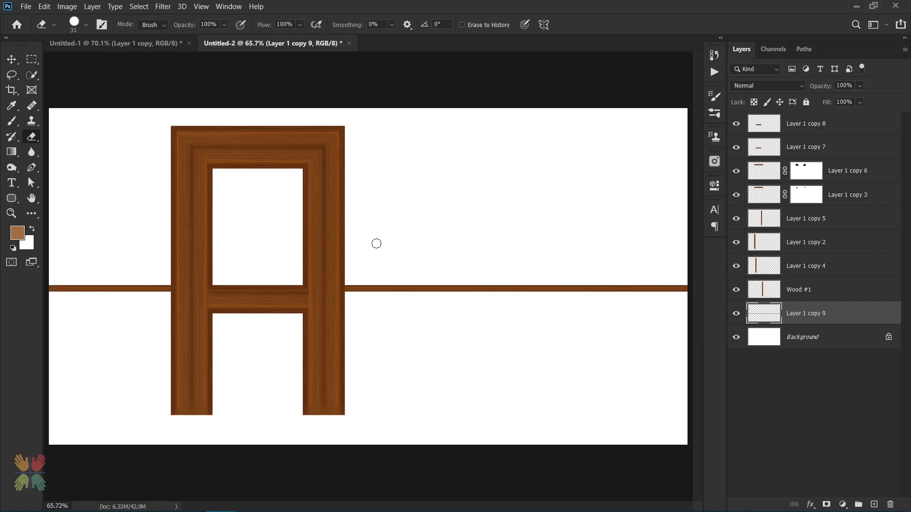
# Duplicate the lower top rail again, place the copy beneath the Wood #1 layer and delete its layer mask
pyautogui.click(768, 175)
pyautogui.hotkey('ctrl', 'j')
pyautogui.moveTo(771, 172); pyautogui.dragTo(772, 321)
pyautogui.rightClick(805, 314)
pyautogui.click(822, 338)
# Move the unmasked rail copy near the door's foot and stretch it across the full canvas width as a baseboard
pyautogui.hotkey('ctrl', 't')
pyautogui.moveTo(239, 156); pyautogui.dragTo(122, 400)
pyautogui.press('Up')
pyautogui.press('Up')
pyautogui.press('Up')
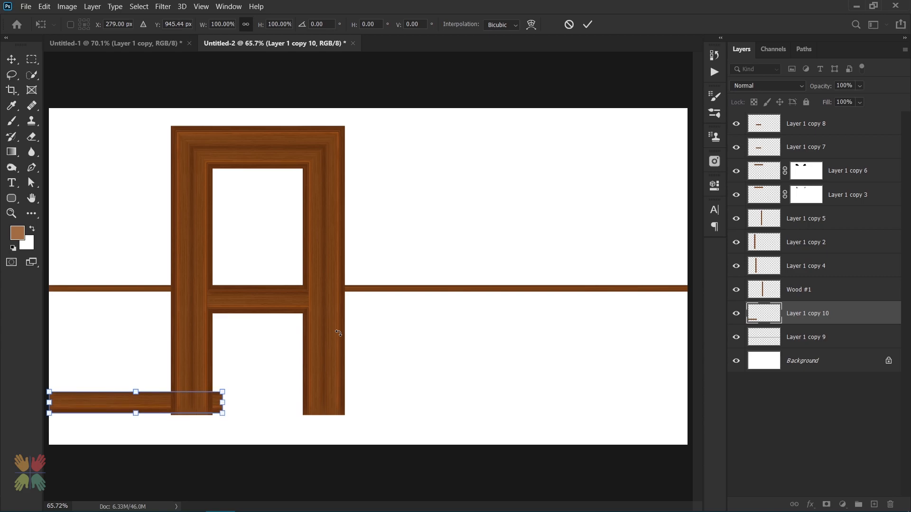
pyautogui.moveTo(225, 403); pyautogui.dragTo(688, 403)
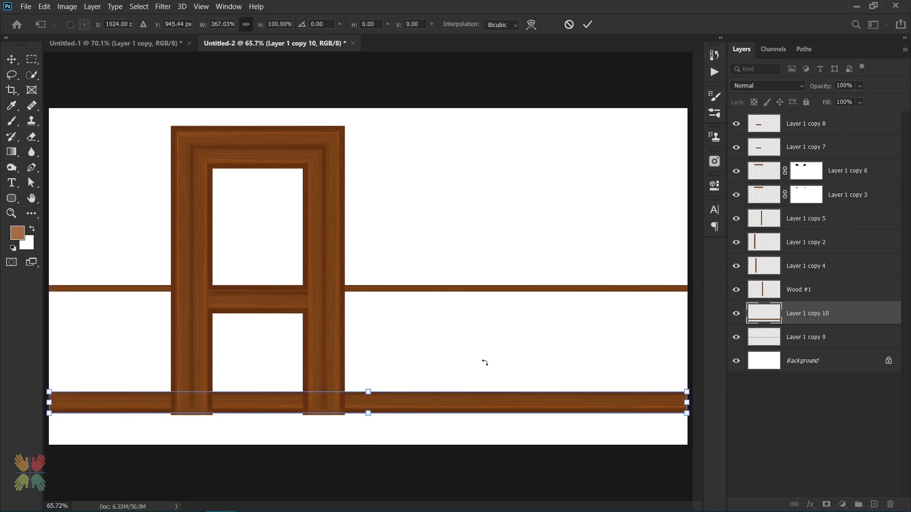
pyautogui.rightClick(477, 402)
pyautogui.click(490, 394)
pyautogui.rightClick(477, 405)
pyautogui.click(490, 398)
pyautogui.press('Return')
pyautogui.press('e')
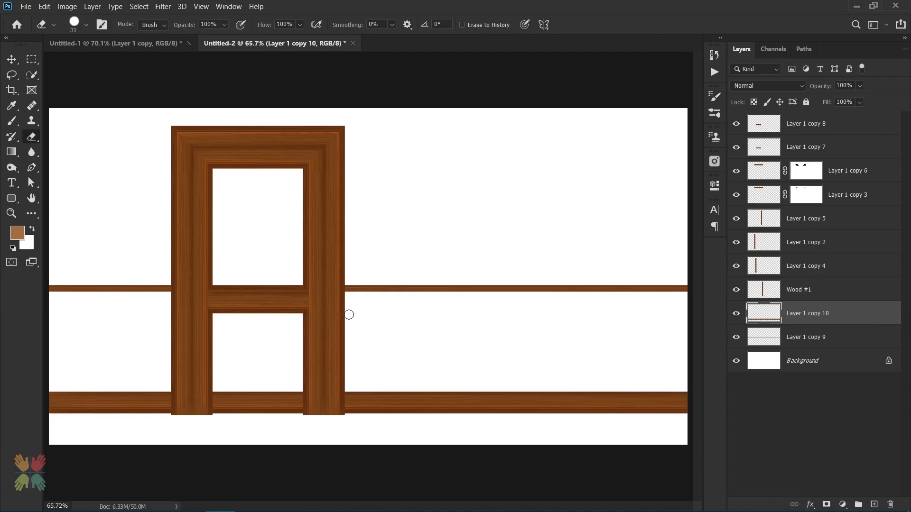
# Make another copy of the lower top rail and delete the copy's layer mask
pyautogui.press('v')
pyautogui.click(269, 158)
pyautogui.hotkey('ctrl', 'alt', 't')
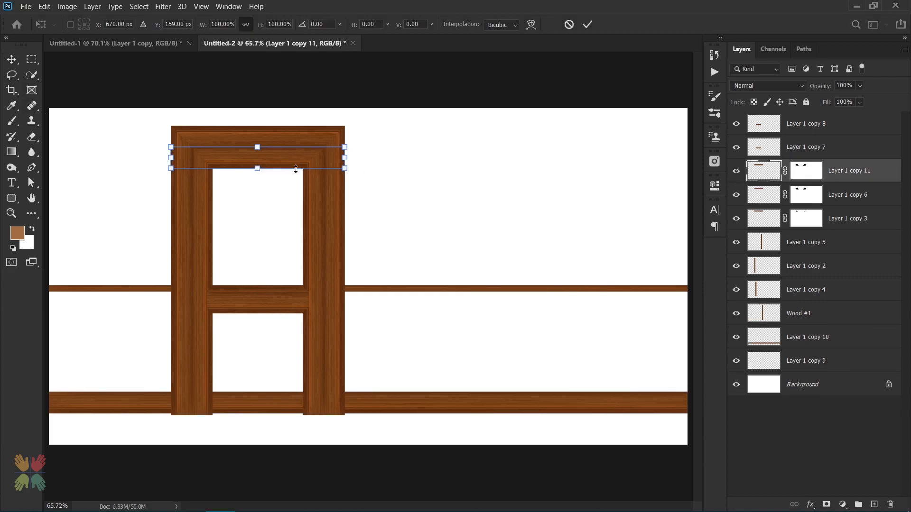
pyautogui.rightClick(805, 170)
pyautogui.click(814, 193)
pyautogui.hotkey('ctrl', 't')
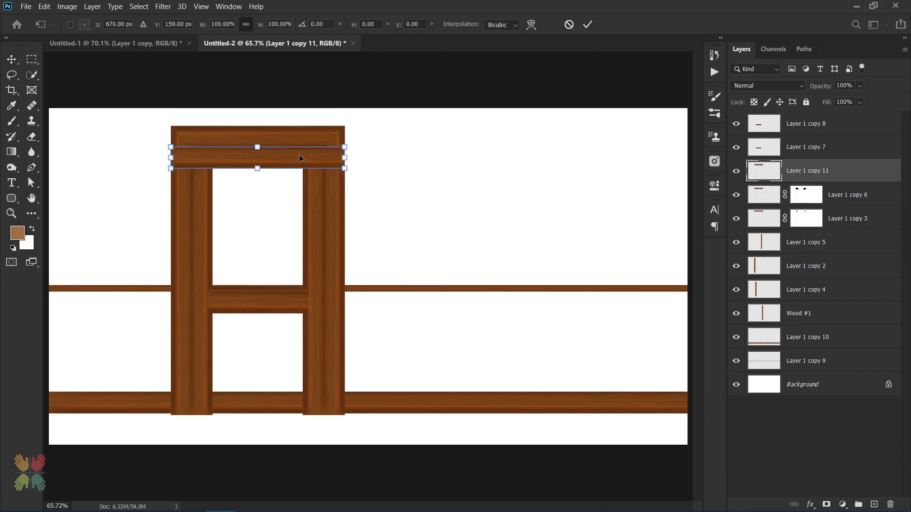
# Flip this rail copy vertically, move it to the door's foot and narrow it to about 58.6% between the uprights
pyautogui.rightClick(274, 158)
pyautogui.click(308, 368)
pyautogui.moveTo(268, 164); pyautogui.dragTo(268, 407)
pyautogui.moveTo(345, 403); pyautogui.dragTo(308, 404)
pyautogui.moveTo(171, 406); pyautogui.dragTo(207, 406)
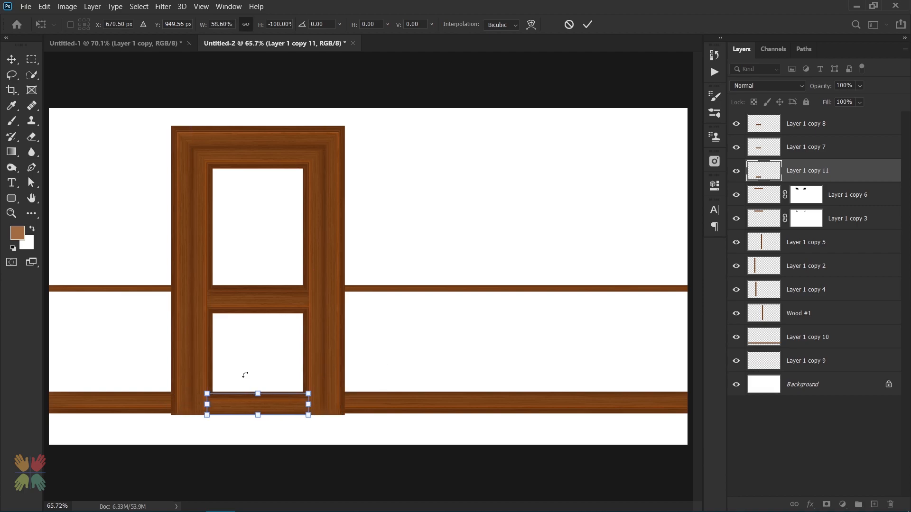
pyautogui.press('Return')
# Erase the bottom rail's upper corners so they form mitred joints with the inner uprights
pyautogui.scroll(8, 232, 396)
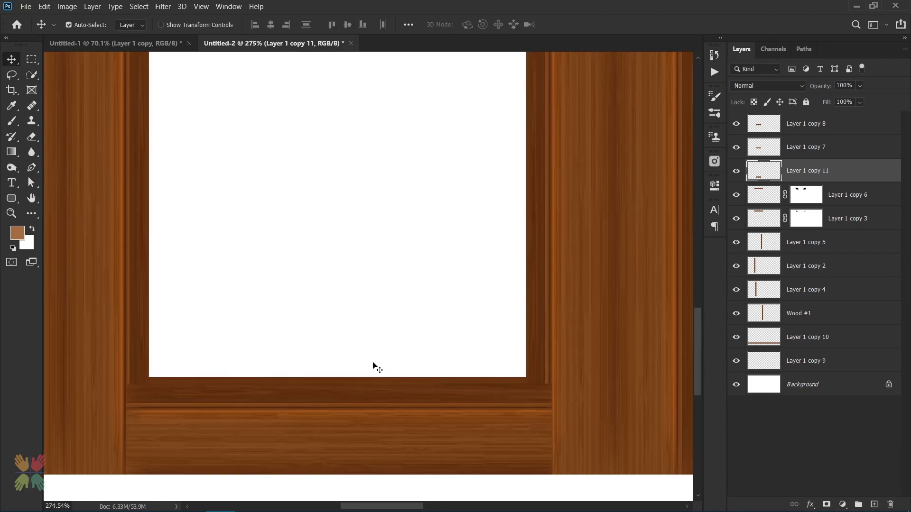
pyautogui.press('e')
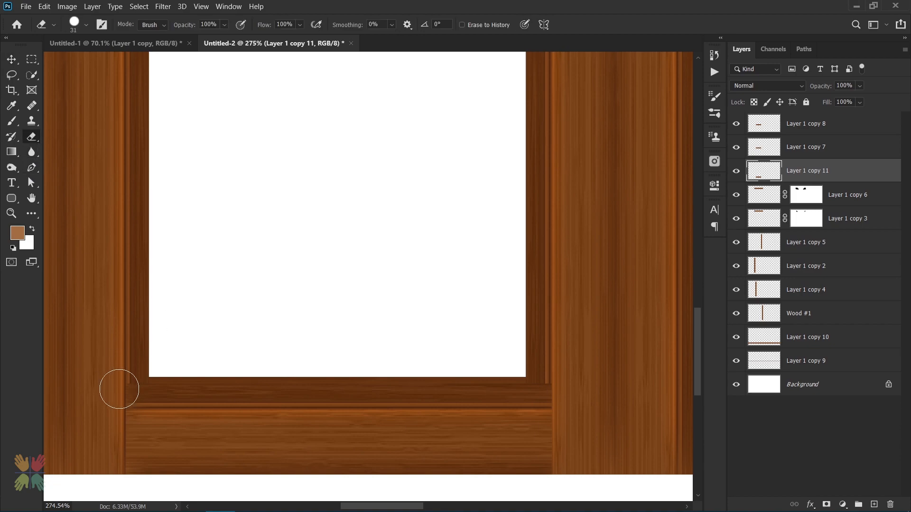
pyautogui.hotkey('ctrl', '0')
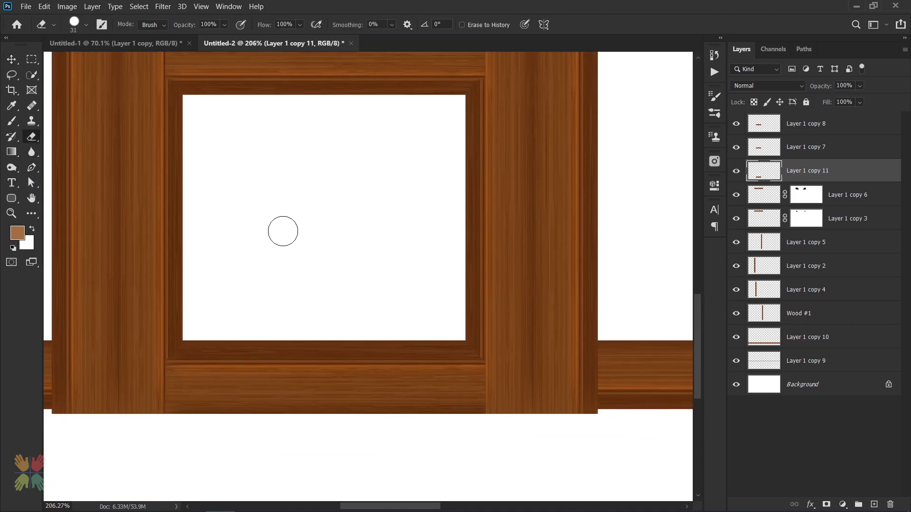
# Duplicate the inner right upright and scale the copy into a short, narrow vertical bar inside the lower opening
pyautogui.click(767, 248)
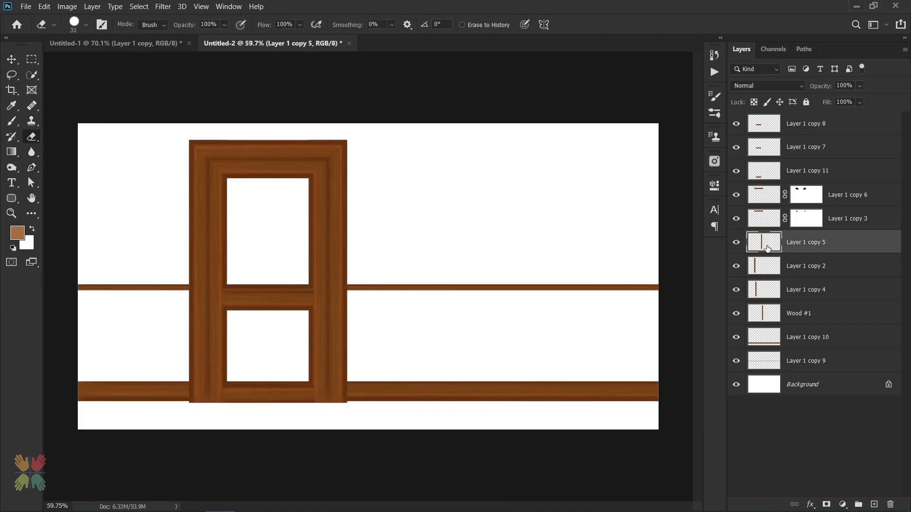
pyautogui.hotkey('ctrl', 'j')
pyautogui.hotkey('ctrl', 't')
pyautogui.moveTo(321, 140); pyautogui.dragTo(259, 328)
pyautogui.scroll(6, 261, 328)
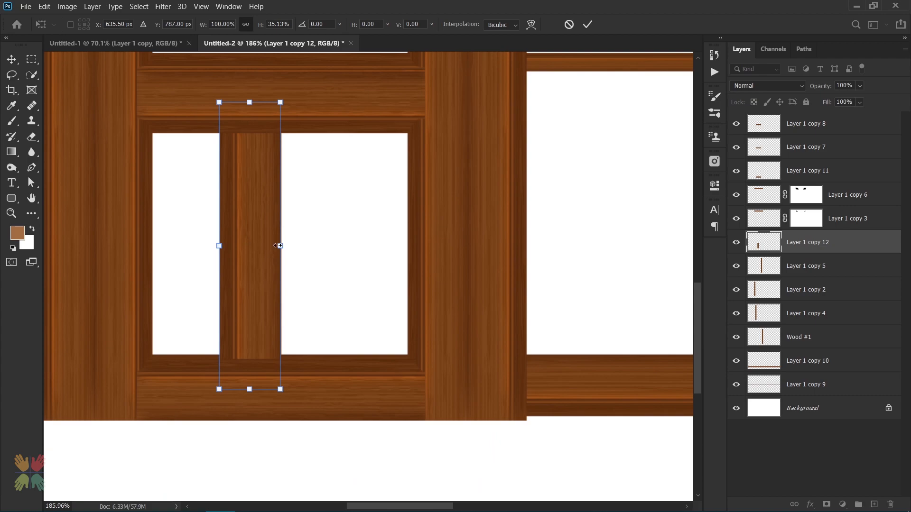
pyautogui.moveTo(279, 246); pyautogui.dragTo(265, 220)
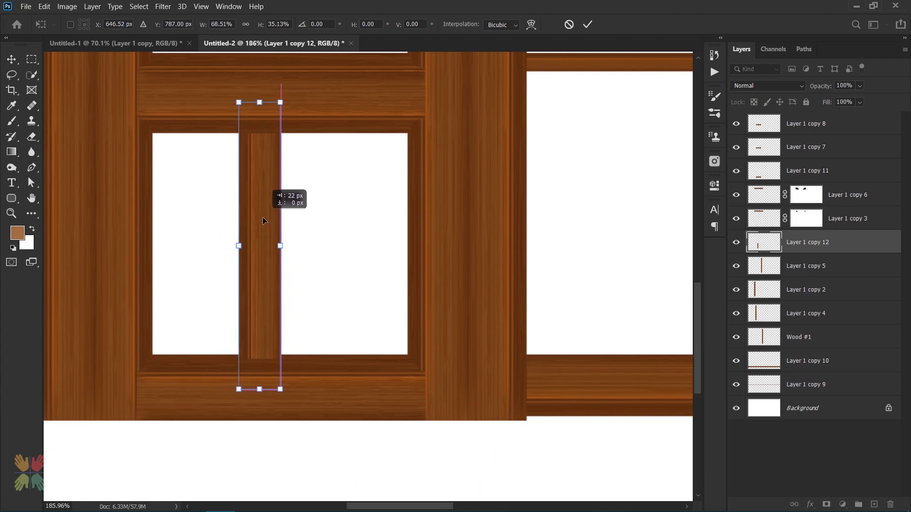
pyautogui.moveTo(258, 102); pyautogui.dragTo(262, 132)
pyautogui.moveTo(259, 389); pyautogui.dragTo(259, 364)
pyautogui.press('Return')
# Duplicate the vertical bar, flip the copy horizontally and shift it 20 px right to complete the centre bar
pyautogui.hotkey('ctrl', 'j')
pyautogui.hotkey('ctrl', 't')
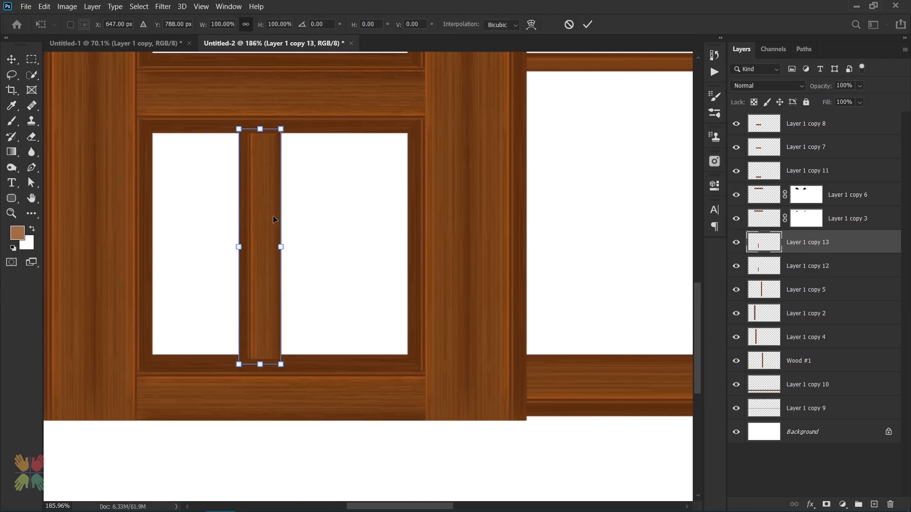
pyautogui.rightClick(258, 215)
pyautogui.click(304, 413)
pyautogui.hotkey('shift', 'Right')
pyautogui.hotkey('shift', 'Right')
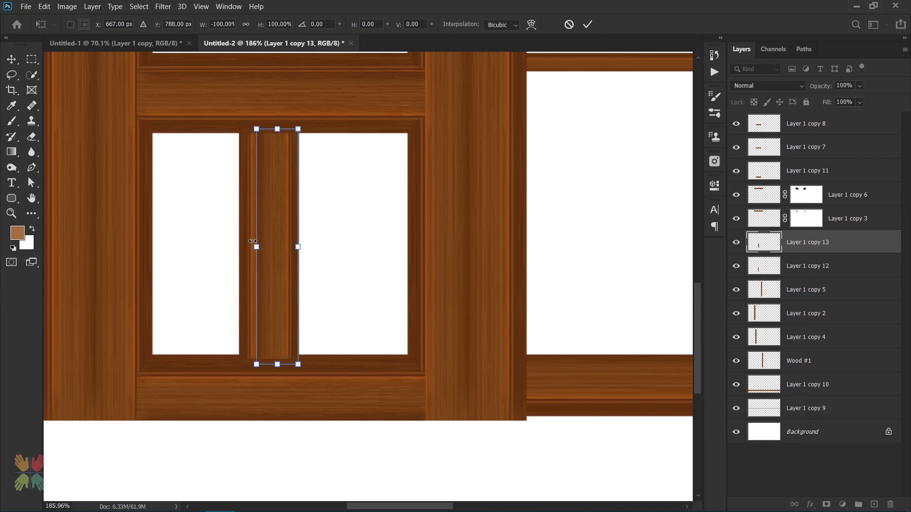
pyautogui.press('Return')
pyautogui.press('e')
# Hide the baseboard layer and shift both halves of the centre bar 10 px to the right
pyautogui.click(736, 385)
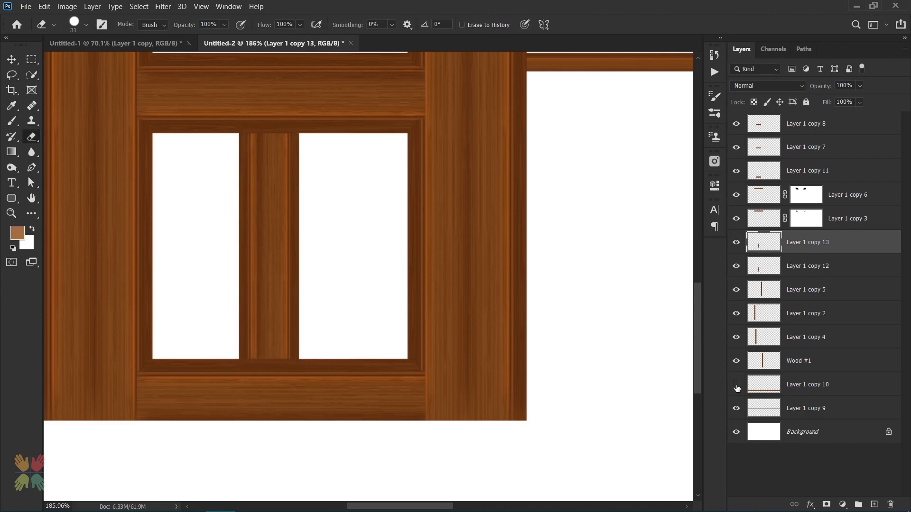
pyautogui.keyDown('shift'); pyautogui.click(781, 274); pyautogui.keyUp('shift')
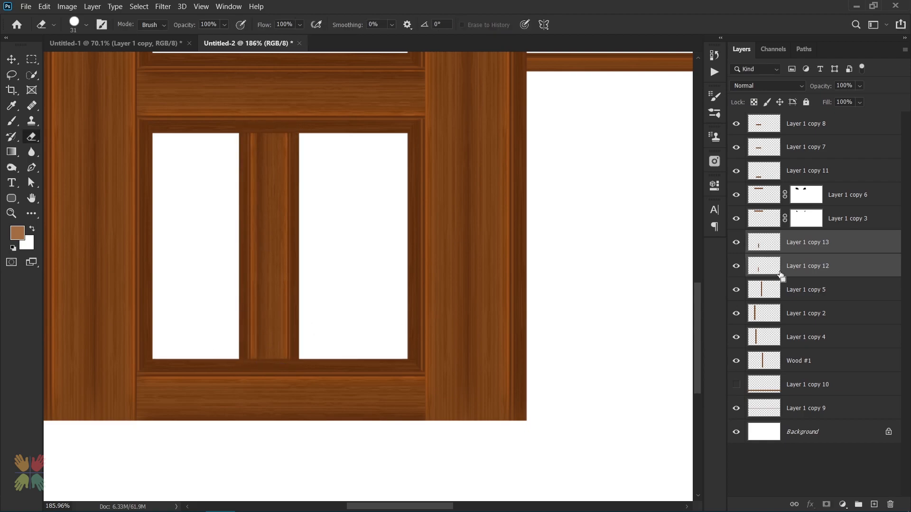
pyautogui.hotkey('ctrl', 't')
pyautogui.press('Right')
pyautogui.press('Right')
pyautogui.press('Right')
pyautogui.press('Right')
pyautogui.press('Right')
pyautogui.press('Right')
pyautogui.press('Right')
pyautogui.press('Right')
pyautogui.press('Right')
pyautogui.press('Right')
pyautogui.press('Return')
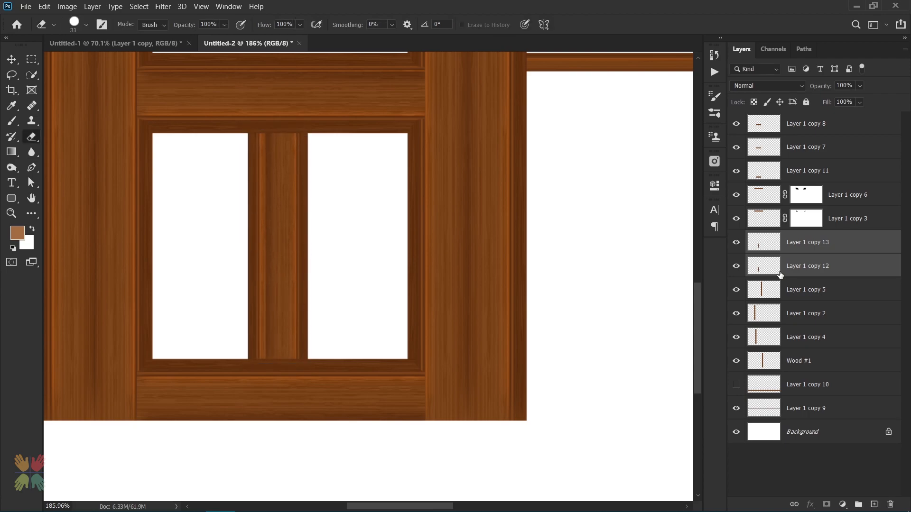
pyautogui.hotkey('ctrl', '0')
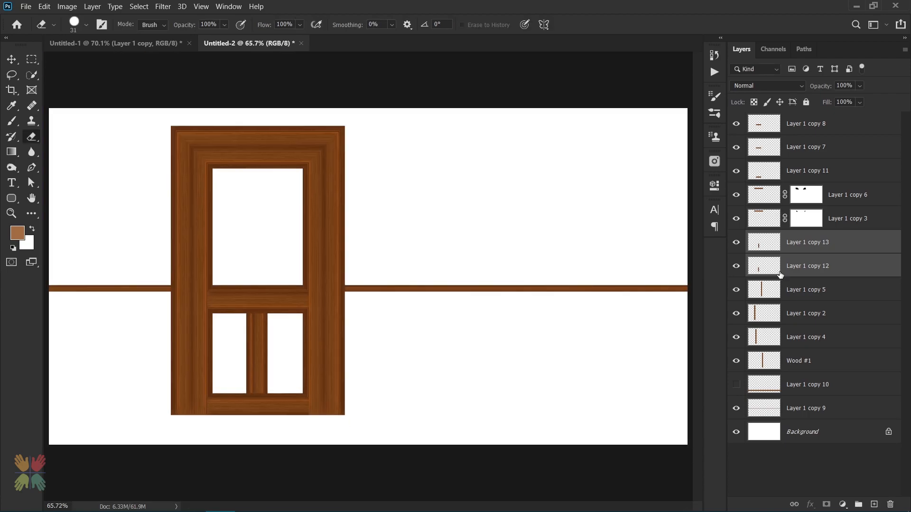
# Show only Layer 0 in Untitled-1, copy it into Untitled-2 and place it directly beneath the Wood #1 layer
pyautogui.click(138, 43)
pyautogui.moveTo(736, 124); pyautogui.dragTo(737, 165)
pyautogui.click(736, 174)
pyautogui.click(12, 59)
pyautogui.moveTo(459, 212); pyautogui.dragTo(285, 218)
pyautogui.moveTo(789, 238); pyautogui.dragTo(815, 397)
# Scale the copied wood texture to about 23%, rotate it 90° and position it over the door's lower opening
pyautogui.hotkey('ctrl', 't')
pyautogui.moveTo(582, 380); pyautogui.dragTo(99, 162)
pyautogui.moveTo(71, 88); pyautogui.dragTo(240, 341)
pyautogui.rightClick(311, 300)
pyautogui.click(356, 256)
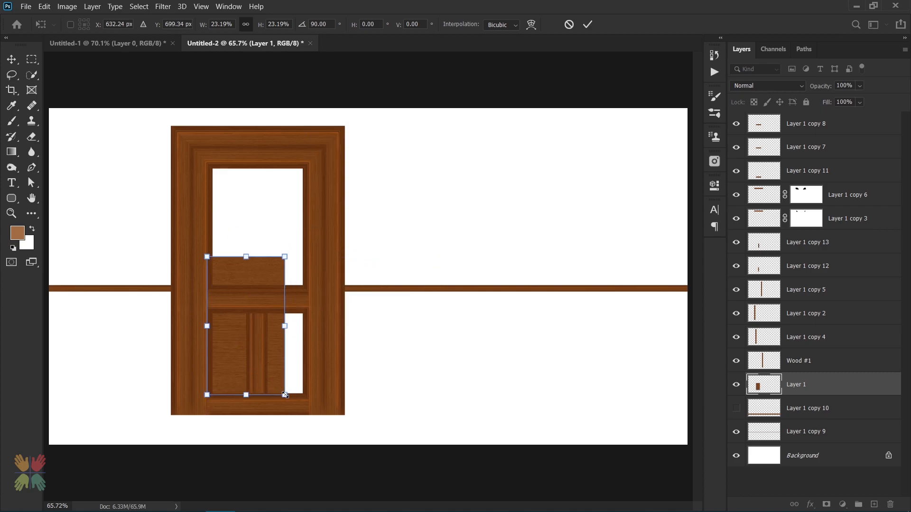
# Resize the wood texture to fill the lower opening behind the frame and show the baseboard layer again
pyautogui.moveTo(285, 394); pyautogui.dragTo(308, 435)
pyautogui.moveTo(257, 258); pyautogui.dragTo(257, 295)
pyautogui.moveTo(258, 435); pyautogui.dragTo(259, 414)
pyautogui.press('Return')
pyautogui.click(736, 409)
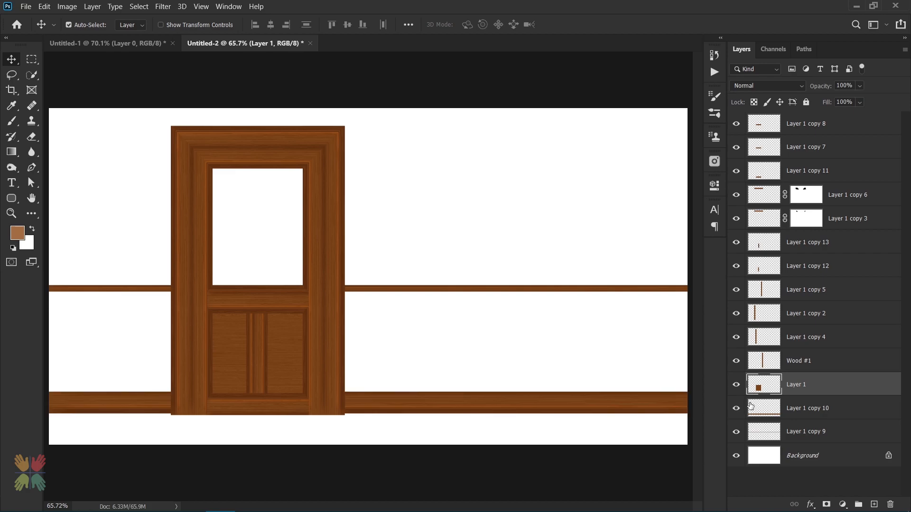
# Nudge both halves of the door's centre bar slightly to the right
pyautogui.click(771, 267)
pyautogui.keyDown('shift'); pyautogui.click(770, 247); pyautogui.keyUp('shift')
pyautogui.hotkey('ctrl', 't')
pyautogui.press('Return')
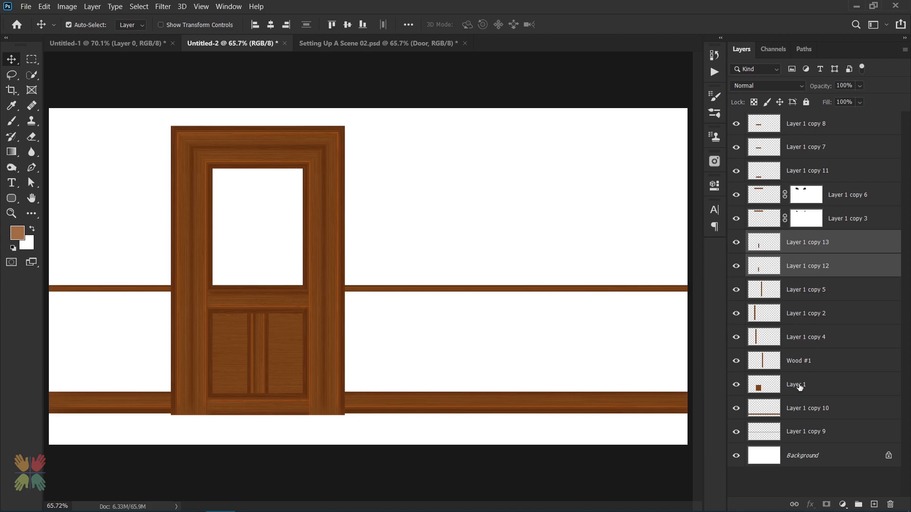
# Combine all the door layers, from Layer 1 up to Layer 1 copy 8, into one smart object named Door
pyautogui.click(800, 385)
pyautogui.keyDown('shift'); pyautogui.click(815, 125); pyautogui.keyUp('shift')
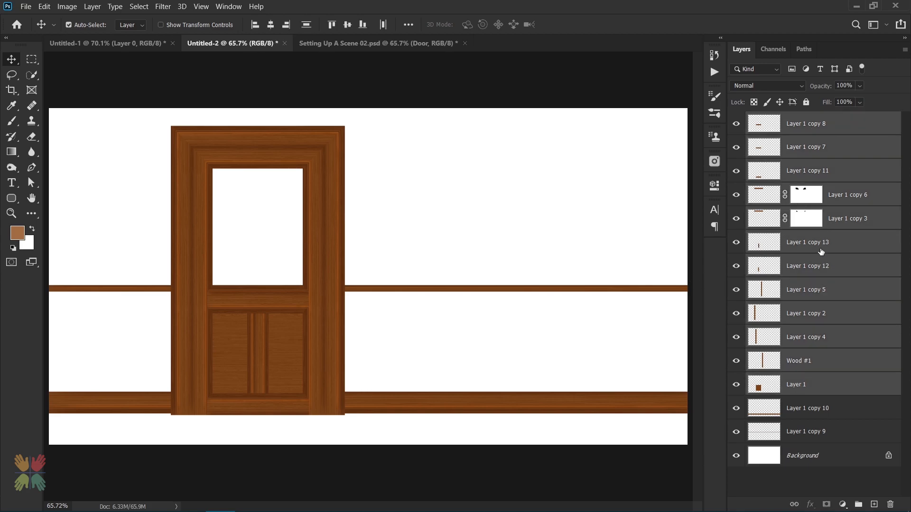
pyautogui.rightClick(844, 172)
pyautogui.click(766, 176)
pyautogui.doubleClick(806, 123)
pyautogui.write('Door')
pyautogui.press('Return')
# Rename the baseboard layer as Wooden Rail and the upper wall rail layer as Wooden Rail #2
pyautogui.doubleClick(812, 147)
pyautogui.write('Wooden Rail')
pyautogui.press('Tab')
pyautogui.write('W')
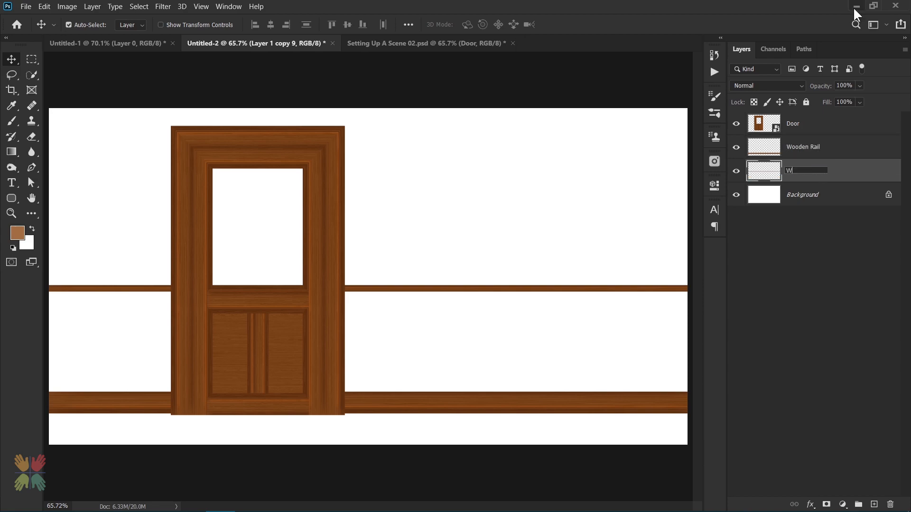
pyautogui.write('ooden Rail #12')
pyautogui.press('BackSpace')
pyautogui.press('BackSpace')
pyautogui.write('2')
pyautogui.press('Return')
# Add a Hue/Saturation adjustment clipped to the Door layer with saturation at -38
pyautogui.click(808, 123)
pyautogui.click(843, 504)
pyautogui.click(830, 377)
pyautogui.click(611, 403)
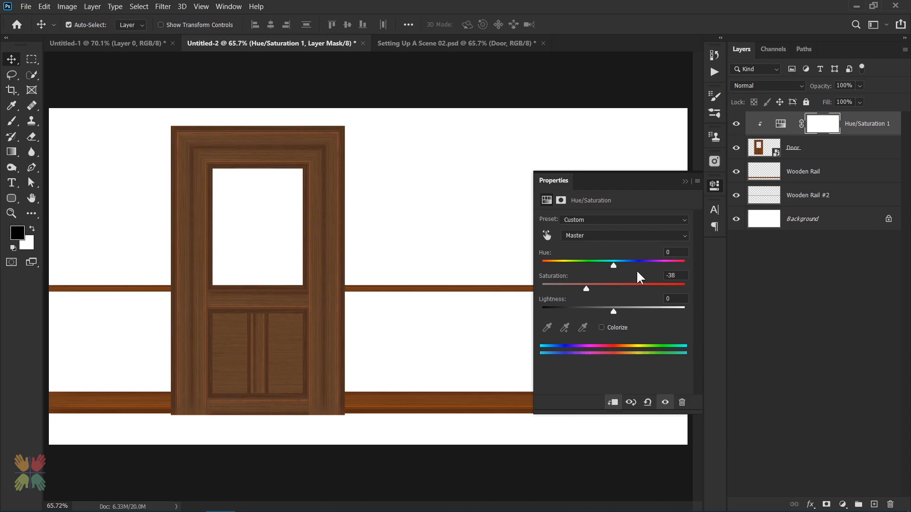
pyautogui.click(684, 181)
# Add a Curves adjustment clipped to the door and darken it, with an upper curve point at input 207, output 188
pyautogui.click(842, 504)
pyautogui.click(849, 353)
pyautogui.click(612, 403)
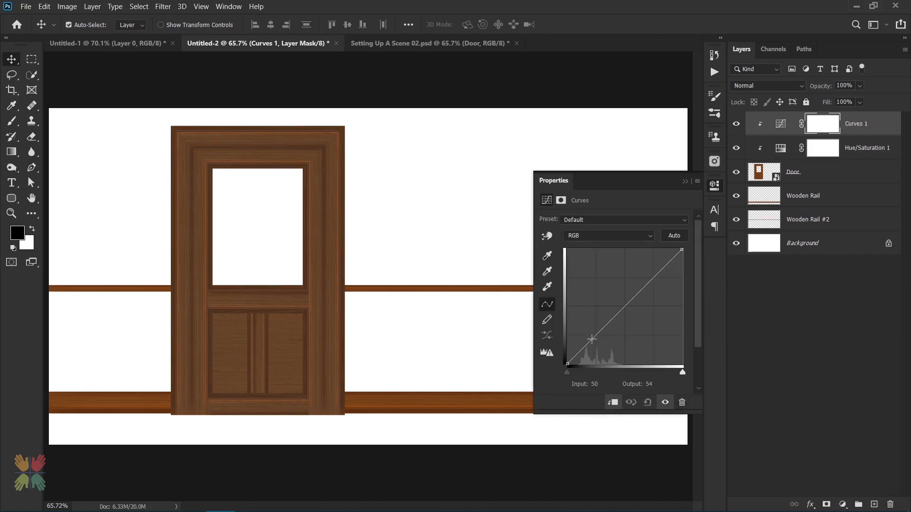
pyautogui.moveTo(599, 330); pyautogui.dragTo(600, 340)
pyautogui.click(661, 279)
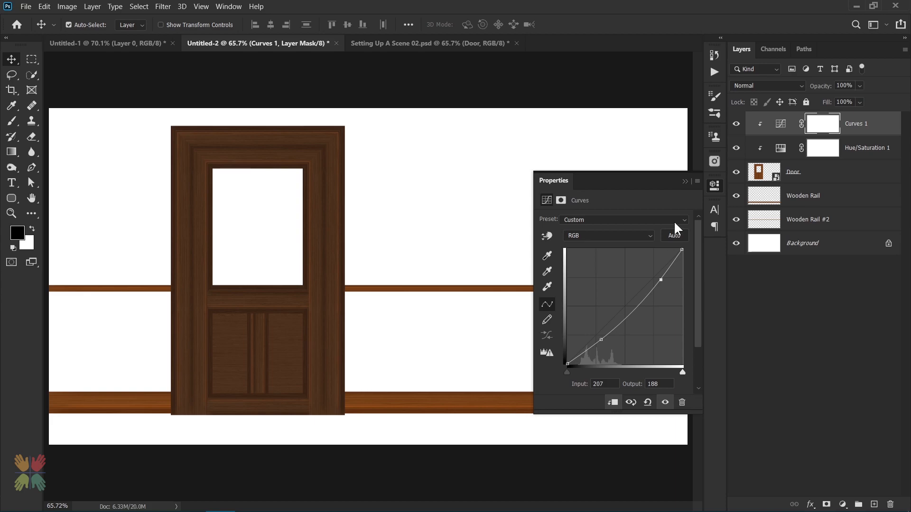
pyautogui.click(684, 181)
# Combine the Wooden Rail and Wooden Rail #2 layers into a single smart object
pyautogui.click(828, 196)
pyautogui.keyDown('ctrl'); pyautogui.click(846, 227); pyautogui.keyUp('ctrl')
pyautogui.rightClick(822, 199)
pyautogui.click(744, 180)
# Copy the door's Curves and Hue/Saturation adjustments above the combined rail layer and clip both copies to it
pyautogui.click(846, 125)
pyautogui.keyDown('ctrl'); pyautogui.click(846, 149); pyautogui.keyUp('ctrl')
pyautogui.moveTo(846, 149); pyautogui.dragTo(773, 185)
pyautogui.keyDown('alt'); pyautogui.click(773, 233); pyautogui.keyUp('alt')
pyautogui.keyDown('alt'); pyautogui.click(771, 206); pyautogui.keyUp('alt')
# Group the rail layer with its two adjustments and name the group Wooden Rail
pyautogui.keyDown('shift'); pyautogui.click(829, 242); pyautogui.keyUp('shift')
pyautogui.hotkey('ctrl', 'g')
pyautogui.doubleClick(831, 196)
pyautogui.write('Wooden Rail')
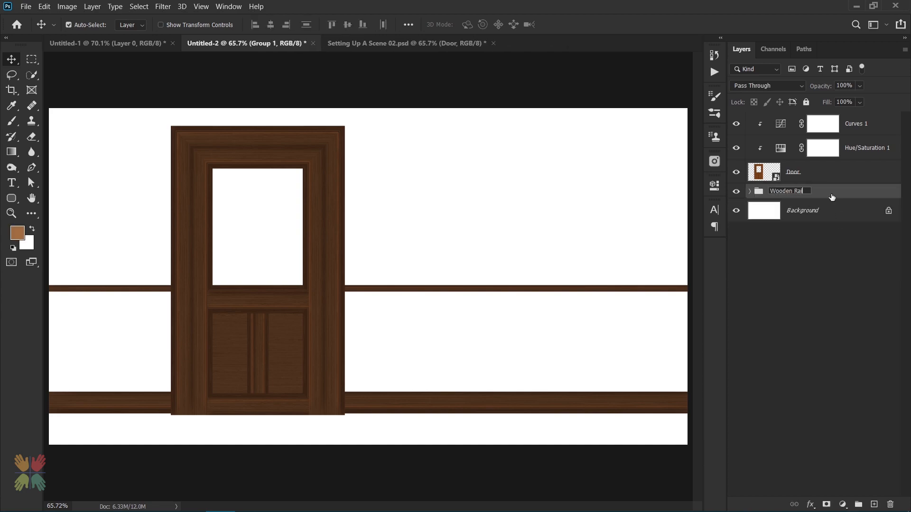
# Group the door smart object with its Curves and Hue/Saturation adjustments and name the group Door
pyautogui.click(835, 172)
pyautogui.keyDown('shift'); pyautogui.click(835, 123); pyautogui.keyUp('shift')
pyautogui.hotkey('ctrl', 'g')
pyautogui.doubleClick(778, 118)
pyautogui.write('Door')
pyautogui.press('Return')
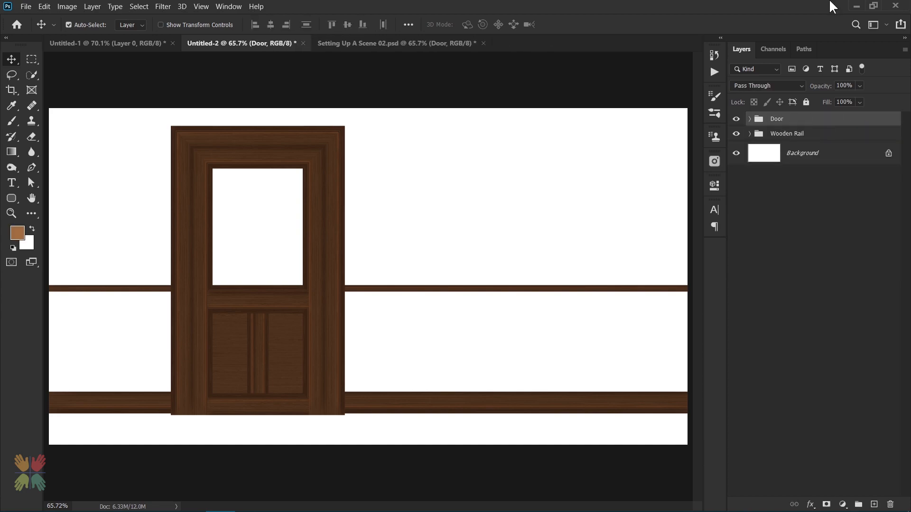
# Reset the colours to black and white, create a new document and add a layer named Design
pyautogui.press('b')
pyautogui.press('d')
pyautogui.hotkey('ctrl', 'n')
pyautogui.press('Return')
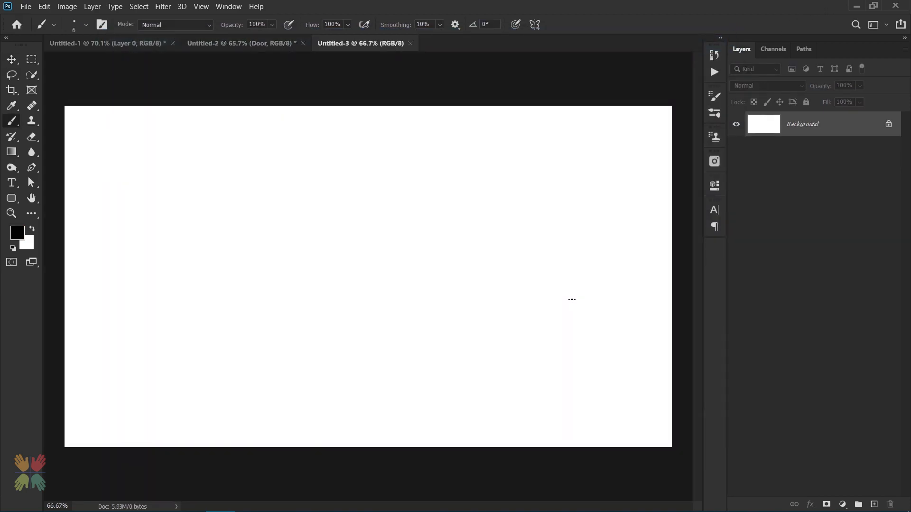
pyautogui.hotkey('ctrl', 'shift', 'n')
pyautogui.write('Design')
pyautogui.press('Return')
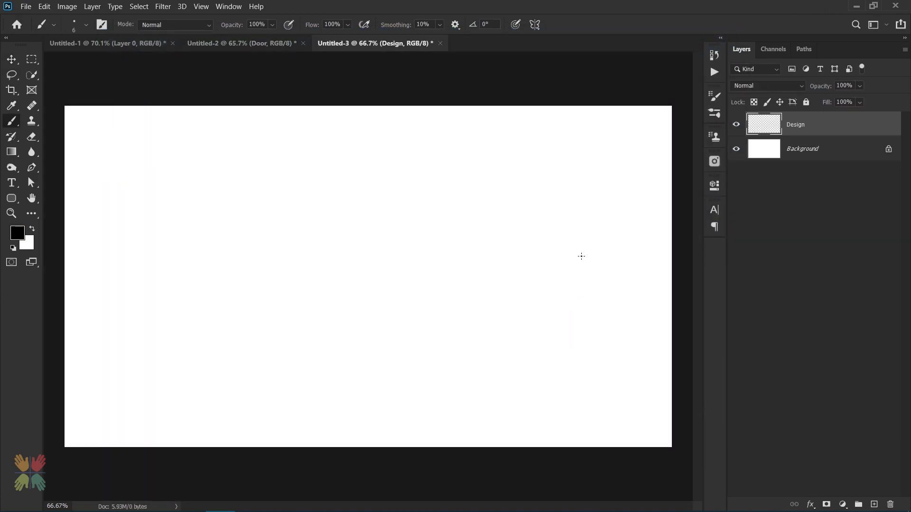
# Paint the outline of a curling scroll ornament with a size 6 black brush, including top, side and lower curls
pyautogui.click(86, 26)
pyautogui.click(87, 25)
pyautogui.scroll(2, 322, 216)
pyautogui.scroll(-2, 325, 212)
pyautogui.moveTo(325, 225)
pyautogui.mouseDown()
pyautogui.moveTo(357, 202)
pyautogui.moveTo(365, 245)
pyautogui.moveTo(325, 266)
pyautogui.mouseUp()
pyautogui.moveTo(366, 236)
pyautogui.mouseDown()
pyautogui.moveTo(367, 254)
pyautogui.moveTo(385, 252)
pyautogui.moveTo(367, 275)
pyautogui.moveTo(310, 295)
pyautogui.mouseUp()
pyautogui.moveTo(353, 275); pyautogui.dragTo(333, 292)
pyautogui.scroll(3, 340, 215)
pyautogui.moveTo(338, 221)
pyautogui.mouseDown()
pyautogui.moveTo(326, 188)
pyautogui.moveTo(382, 213)
pyautogui.moveTo(380, 302)
pyautogui.mouseUp()
pyautogui.moveTo(326, 303)
pyautogui.mouseDown()
pyautogui.moveTo(310, 303)
pyautogui.moveTo(315, 291)
pyautogui.mouseUp()
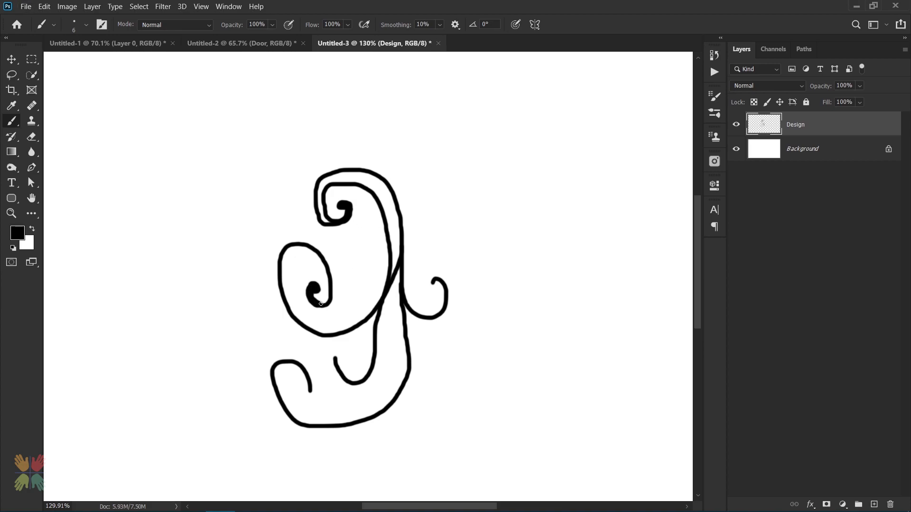
# Fill in the top curl and the upper stem of the scroll ornament with solid black
pyautogui.moveTo(320, 190)
pyautogui.mouseDown()
pyautogui.moveTo(339, 178)
pyautogui.moveTo(329, 177)
pyautogui.moveTo(363, 173)
pyautogui.moveTo(384, 201)
pyautogui.moveTo(390, 271)
pyautogui.mouseUp()
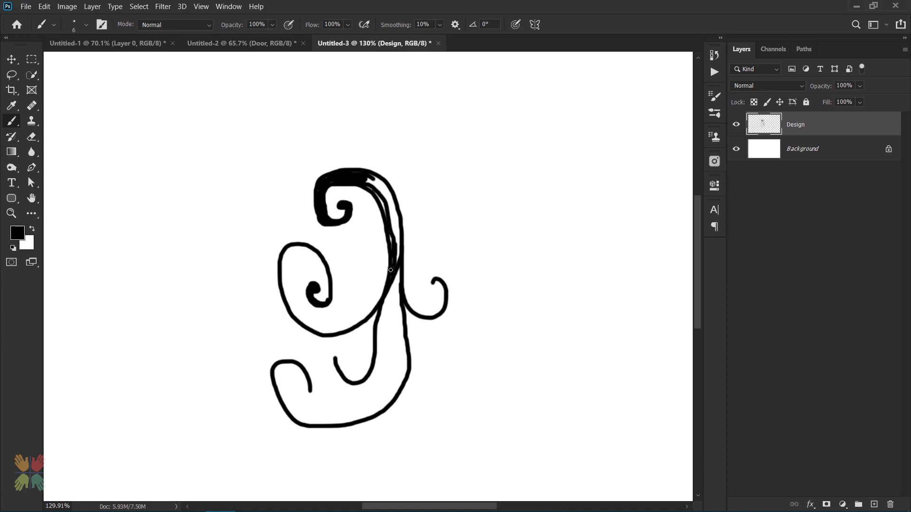
pyautogui.moveTo(382, 189); pyautogui.dragTo(399, 233)
pyautogui.moveTo(368, 182); pyautogui.dragTo(386, 200)
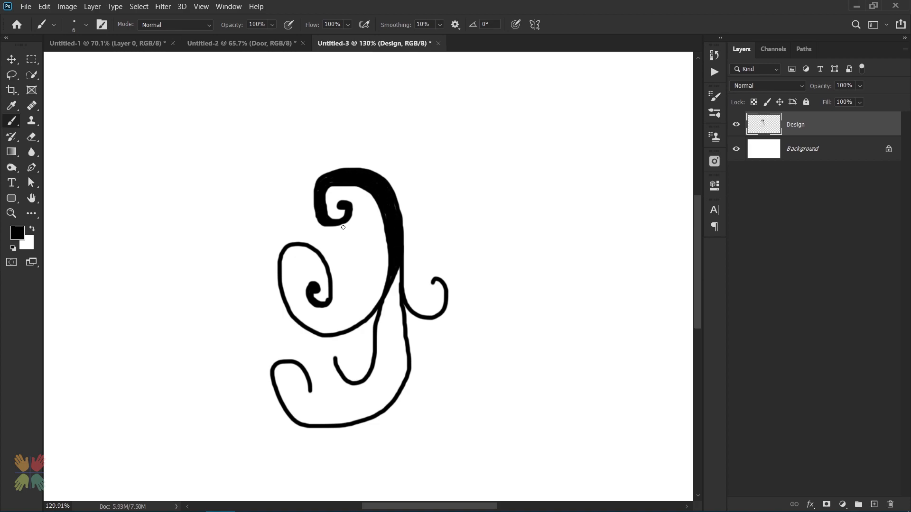
# Finish and thicken the ornament's side and lower spirals and paint small curls and a thorn branching off the stem
pyautogui.moveTo(433, 282); pyautogui.dragTo(428, 302)
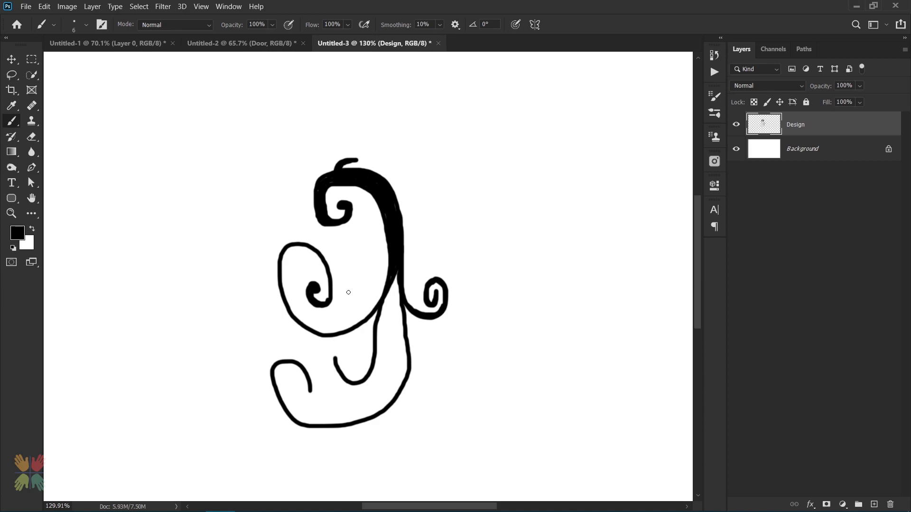
pyautogui.moveTo(384, 214)
pyautogui.mouseDown()
pyautogui.moveTo(357, 245)
pyautogui.moveTo(343, 240)
pyautogui.moveTo(356, 244)
pyautogui.moveTo(385, 212)
pyautogui.moveTo(362, 248)
pyautogui.moveTo(363, 269)
pyautogui.mouseUp()
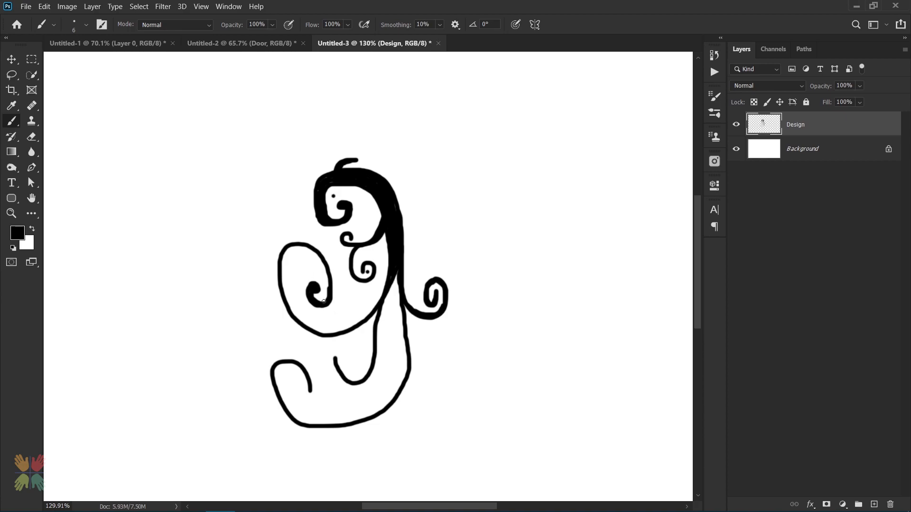
pyautogui.moveTo(325, 271)
pyautogui.mouseDown()
pyautogui.moveTo(296, 255)
pyautogui.moveTo(285, 285)
pyautogui.moveTo(292, 308)
pyautogui.moveTo(282, 269)
pyautogui.moveTo(318, 257)
pyautogui.mouseUp()
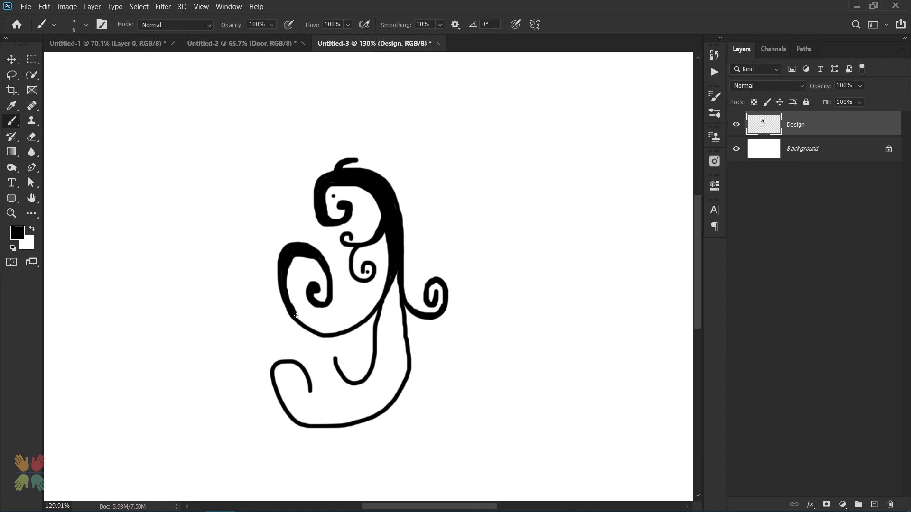
pyautogui.moveTo(376, 292)
pyautogui.mouseDown()
pyautogui.moveTo(348, 322)
pyautogui.moveTo(352, 311)
pyautogui.mouseUp()
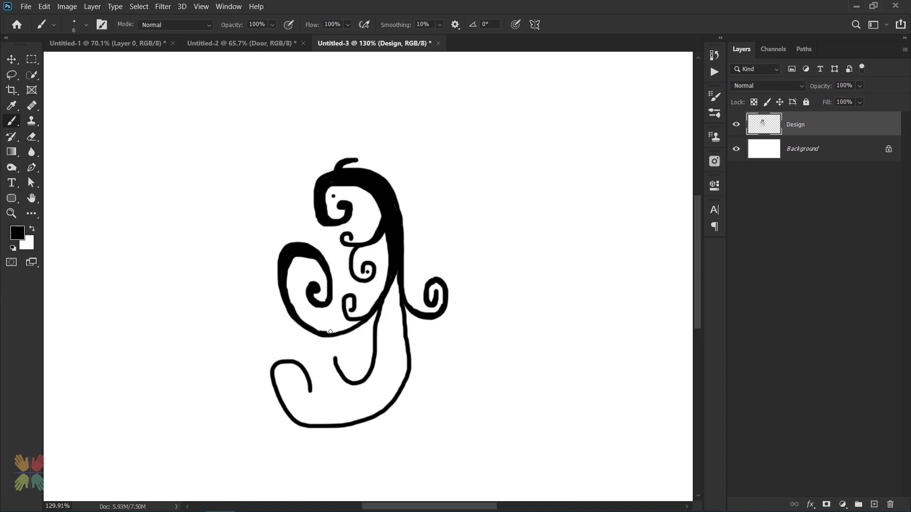
pyautogui.moveTo(335, 357)
pyautogui.mouseDown()
pyautogui.moveTo(352, 352)
pyautogui.moveTo(350, 363)
pyautogui.mouseUp()
pyautogui.moveTo(377, 311); pyautogui.dragTo(357, 338)
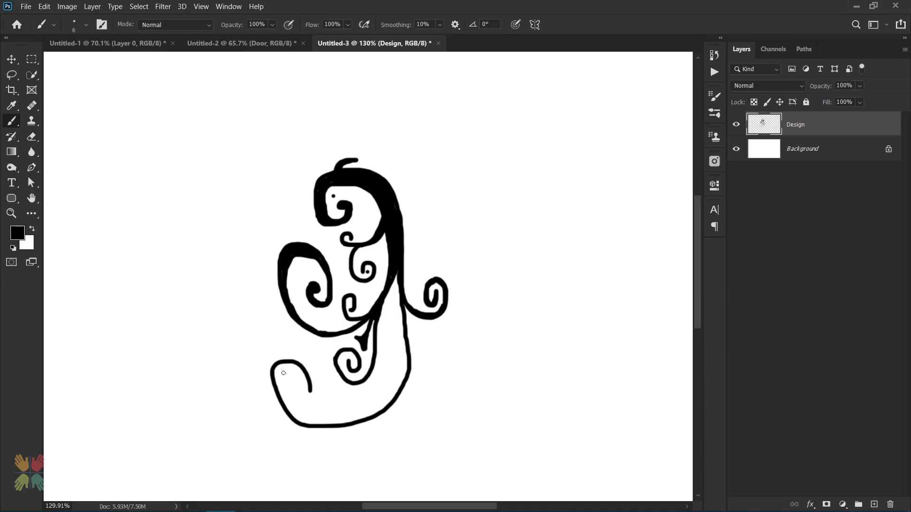
# Erase the large lower outline curve, then paint a pointed drop ornament under the stem and a small ring beside the lower spiral
pyautogui.click(31, 137)
pyautogui.moveTo(283, 363)
pyautogui.mouseDown()
pyautogui.moveTo(307, 419)
pyautogui.moveTo(403, 333)
pyautogui.moveTo(382, 299)
pyautogui.moveTo(319, 423)
pyautogui.moveTo(375, 419)
pyautogui.mouseUp()
pyautogui.hotkey('ctrl', 'z')
pyautogui.click(11, 121)
pyautogui.moveTo(402, 308)
pyautogui.mouseDown()
pyautogui.moveTo(393, 303)
pyautogui.moveTo(411, 323)
pyautogui.moveTo(385, 378)
pyautogui.moveTo(405, 378)
pyautogui.mouseUp()
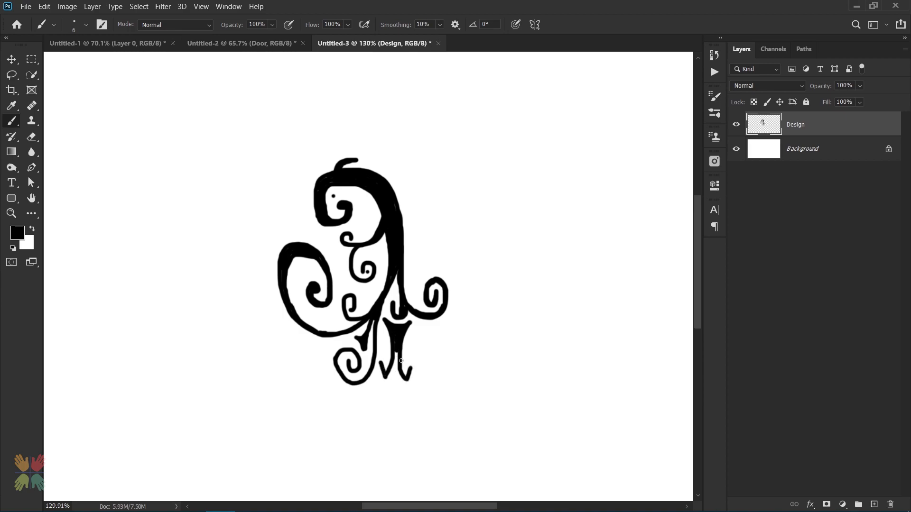
pyautogui.moveTo(319, 350); pyautogui.dragTo(322, 342)
# Scale the scroll ornament to about 40% and place it in the canvas's upper-left corner
pyautogui.hotkey('ctrl', '0')
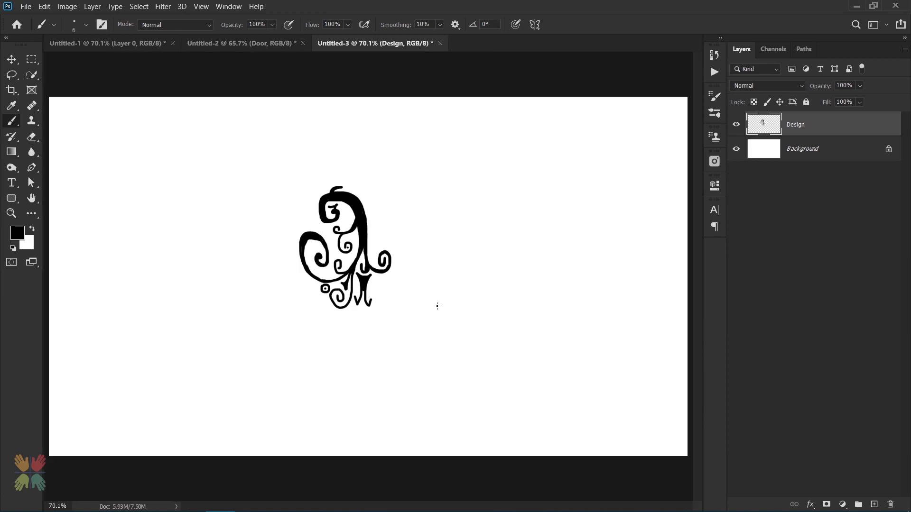
pyautogui.hotkey('ctrl', 't')
pyautogui.moveTo(352, 268); pyautogui.dragTo(111, 186)
pyautogui.moveTo(153, 230); pyautogui.dragTo(96, 154)
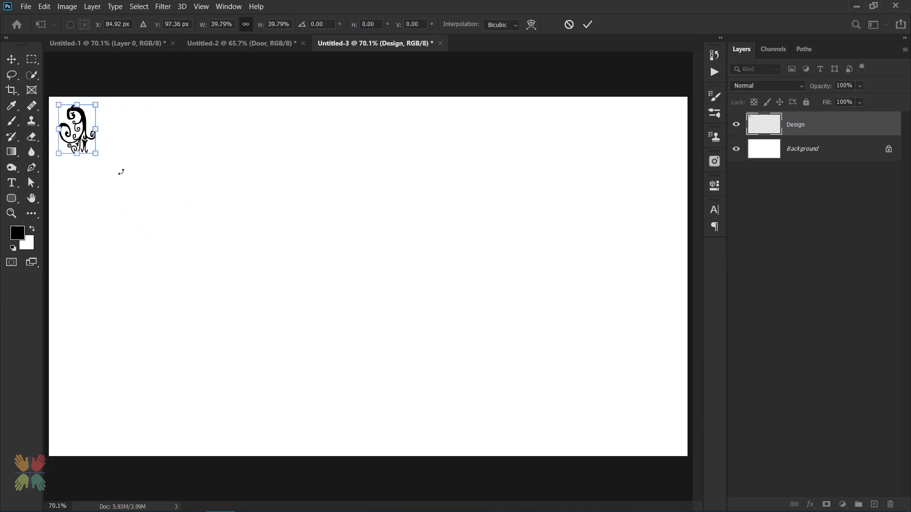
pyautogui.press('Return')
pyautogui.press('b')
# Duplicate the ornament, flip the copy horizontally, place it against the original's right side and merge the two layers
pyautogui.hotkey('ctrl', 'j')
pyautogui.hotkey('ctrl', 't')
pyautogui.rightClick(75, 127)
pyautogui.click(104, 324)
pyautogui.moveTo(88, 121); pyautogui.dragTo(115, 121)
pyautogui.press('Return')
pyautogui.keyDown('shift'); pyautogui.click(800, 149); pyautogui.keyUp('shift')
pyautogui.hotkey('ctrl', 'e')
# Duplicate the mirrored ornament, flip the copy vertically, place it directly below and merge both into one motif
pyautogui.hotkey('ctrl', 'j')
pyautogui.hotkey('ctrl', 't')
pyautogui.rightClick(97, 133)
pyautogui.click(113, 341)
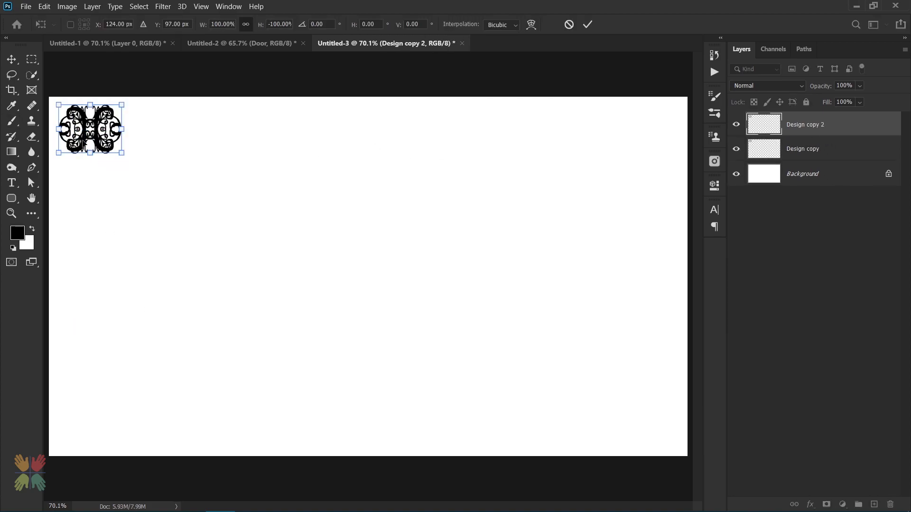
pyautogui.moveTo(90, 138); pyautogui.dragTo(90, 177)
pyautogui.press('Return')
pyautogui.keyDown('shift'); pyautogui.click(799, 152); pyautogui.keyUp('shift')
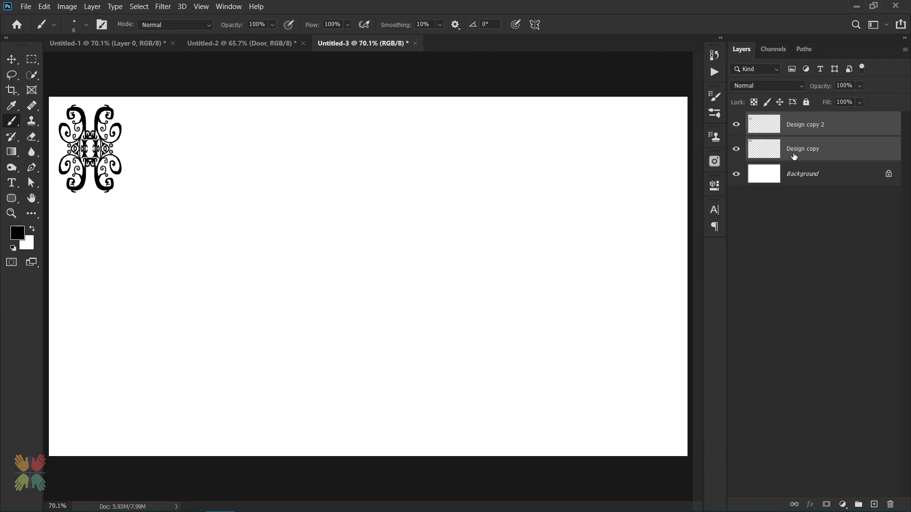
pyautogui.hotkey('ctrl', 'e')
# Duplicate the four-part motif, place the copy to its right and merge the two layers
pyautogui.hotkey('ctrl', 'j')
pyautogui.hotkey('ctrl', 't')
pyautogui.moveTo(97, 147); pyautogui.dragTo(433, 138)
pyautogui.press('Return')
pyautogui.keyDown('shift'); pyautogui.click(788, 161); pyautogui.keyUp('shift')
pyautogui.hotkey('ctrl', 'e')
# Duplicate the two-motif strip, place the copy at its right end and merge them into a four-motif strip
pyautogui.hotkey('ctrl', 'j')
pyautogui.hotkey('ctrl', 't')
pyautogui.press('Return')
pyautogui.keyDown('shift'); pyautogui.click(799, 149); pyautogui.keyUp('shift')
pyautogui.hotkey('ctrl', 'e')
# Duplicate the four-motif strip, place the copy at its right end and merge them into an eight-motif strip
pyautogui.hotkey('ctrl', 'j')
pyautogui.hotkey('ctrl', 't')
pyautogui.press('Return')
pyautogui.keyDown('shift'); pyautogui.click(806, 148); pyautogui.keyUp('shift')
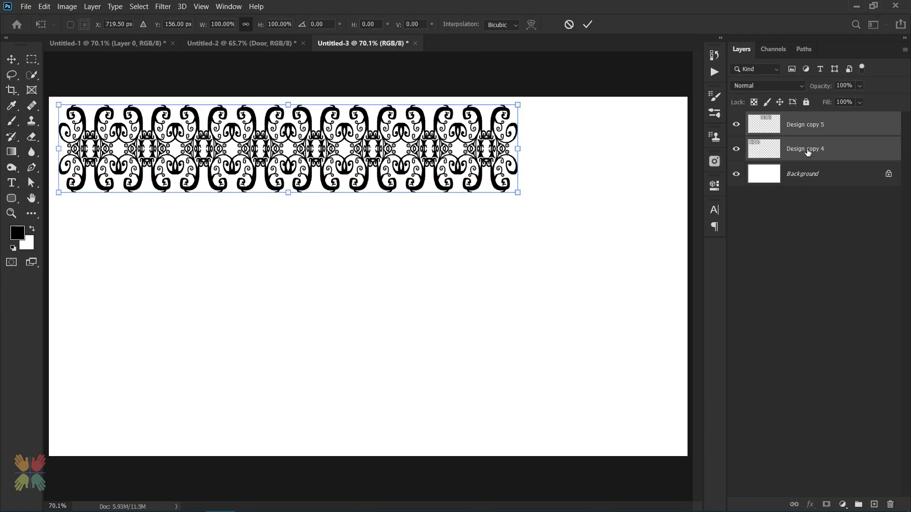
pyautogui.hotkey('ctrl', 'e')
# Duplicate the eight-motif strip, extend it past the canvas's right edge with the copy and merge the two layers
pyautogui.hotkey('ctrl', 'j')
pyautogui.hotkey('ctrl', 't')
pyautogui.moveTo(248, 149)
pyautogui.mouseDown()
pyautogui.moveTo(712, 121)
pyautogui.moveTo(700, 149)
pyautogui.mouseUp()
pyautogui.press('Return')
pyautogui.keyDown('shift'); pyautogui.click(791, 159); pyautogui.keyUp('shift')
pyautogui.press('b')
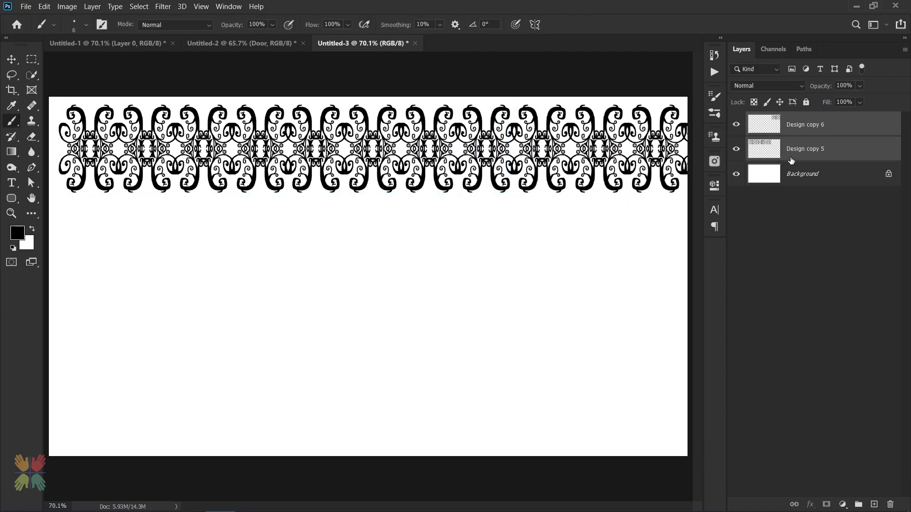
pyautogui.hotkey('ctrl', 'e')
# Align the strip to the canvas's upper-left corner and scale it to about 70% so it spans the canvas width
pyautogui.hotkey('ctrl', 't')
pyautogui.moveTo(420, 142); pyautogui.dragTo(412, 135)
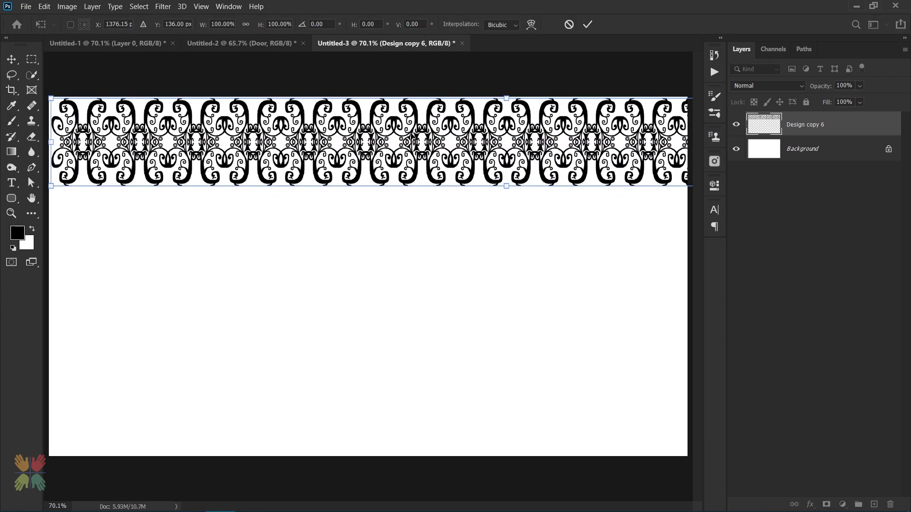
pyautogui.scroll(-8, 412, 135)
pyautogui.moveTo(618, 237); pyautogui.dragTo(505, 227)
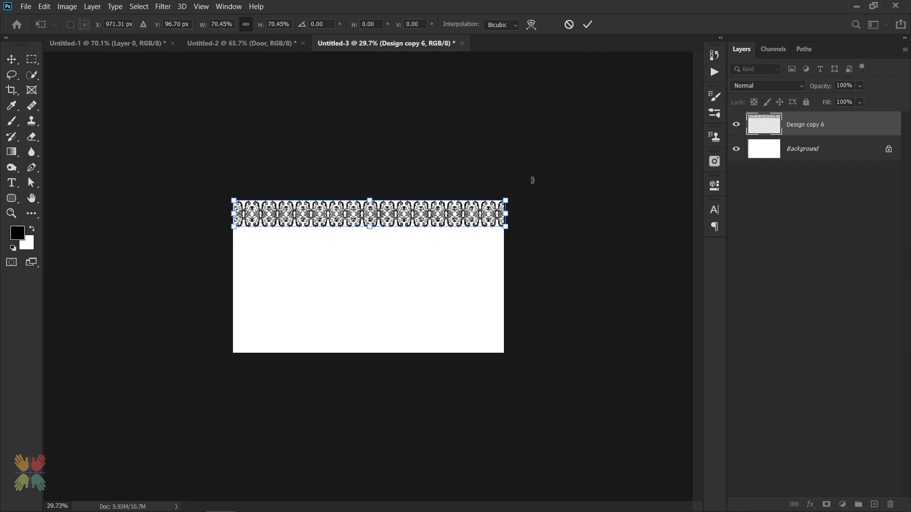
pyautogui.press('Return')
pyautogui.hotkey('ctrl', '0')
# Duplicate the pattern row, place the copy directly beneath it and merge both rows into one layer
pyautogui.hotkey('ctrl', 'j')
pyautogui.hotkey('ctrl', 't')
pyautogui.moveTo(268, 138); pyautogui.dragTo(268, 194)
pyautogui.press('Return')
pyautogui.keyDown('shift'); pyautogui.click(768, 148); pyautogui.keyUp('shift')
pyautogui.hotkey('ctrl', 'e')
pyautogui.hotkey('ctrl', 't')
pyautogui.press('Return')
# Duplicate the two-row pattern, place the copy directly below and merge them into a four-row block
pyautogui.hotkey('ctrl', 'j')
pyautogui.hotkey('ctrl', 't')
pyautogui.moveTo(414, 156); pyautogui.dragTo(414, 267)
pyautogui.press('Return')
pyautogui.keyDown('shift'); pyautogui.click(797, 158); pyautogui.keyUp('shift')
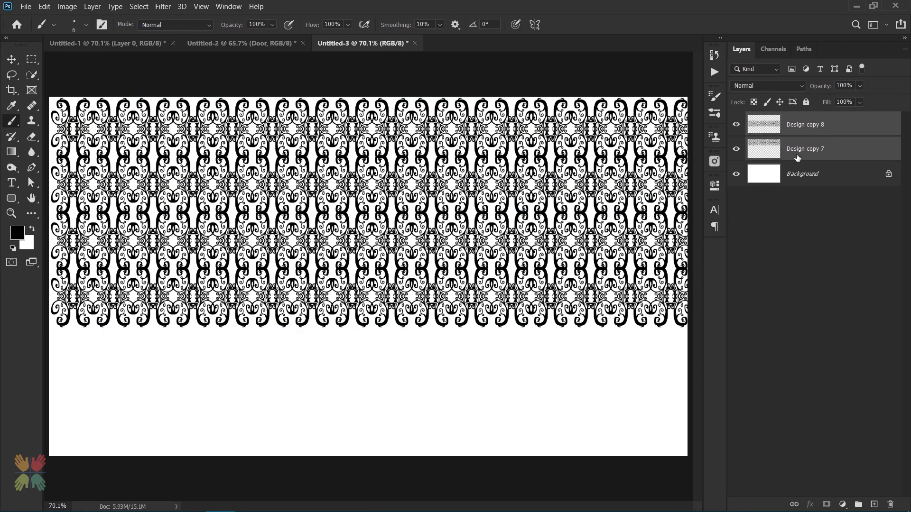
pyautogui.hotkey('ctrl', 'e')
# Duplicate the four-row block and place the copy below it so the pattern fills the rest of the canvas
pyautogui.hotkey('ctrl', 'j')
pyautogui.hotkey('ctrl', 't')
pyautogui.moveTo(404, 215); pyautogui.dragTo(406, 361)
pyautogui.press('Return')
pyautogui.press('b')
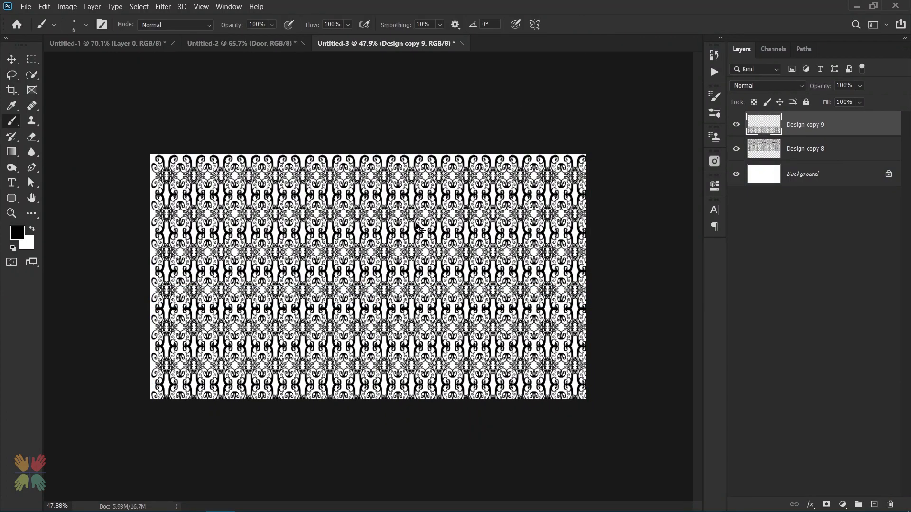
# Merge the two pattern layers into one, then nudge and resize the result so it fits the canvas edges
pyautogui.keyDown('shift'); pyautogui.click(801, 150); pyautogui.keyUp('shift')
pyautogui.hotkey('ctrl', 'e')
pyautogui.hotkey('ctrl', 't')
pyautogui.press('Left')
pyautogui.press('Left')
pyautogui.press('Left')
pyautogui.press('Left')
pyautogui.press('Right')
pyautogui.press('Right')
pyautogui.press('Up')
pyautogui.press('Up')
pyautogui.moveTo(368, 461); pyautogui.dragTo(368, 433)
pyautogui.click(588, 25)
# Delete the Background layer and emboss the pattern with a height of 4 pixels at 135° and an amount of 25%
pyautogui.hotkey('ctrl', '0')
pyautogui.click(804, 148)
pyautogui.press('Delete')
pyautogui.click(162, 6)
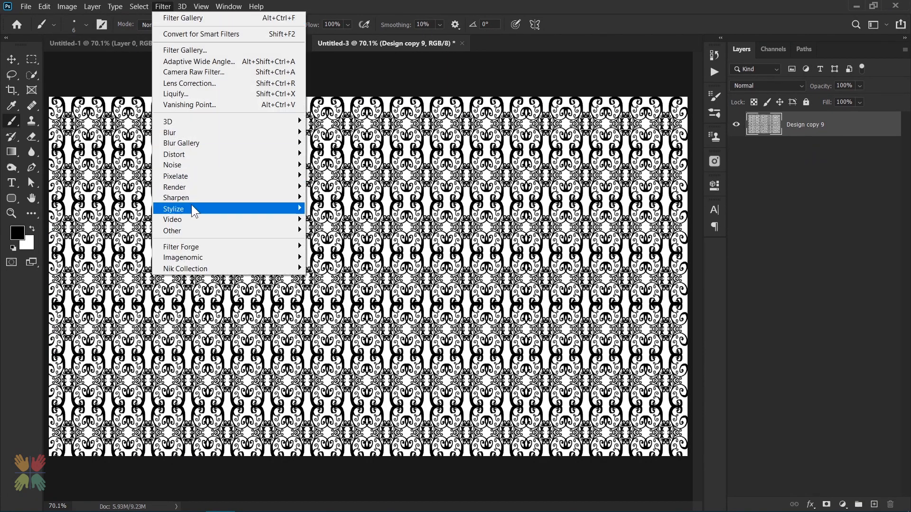
pyautogui.click(323, 220)
pyautogui.press('Tab')
pyautogui.write('4')
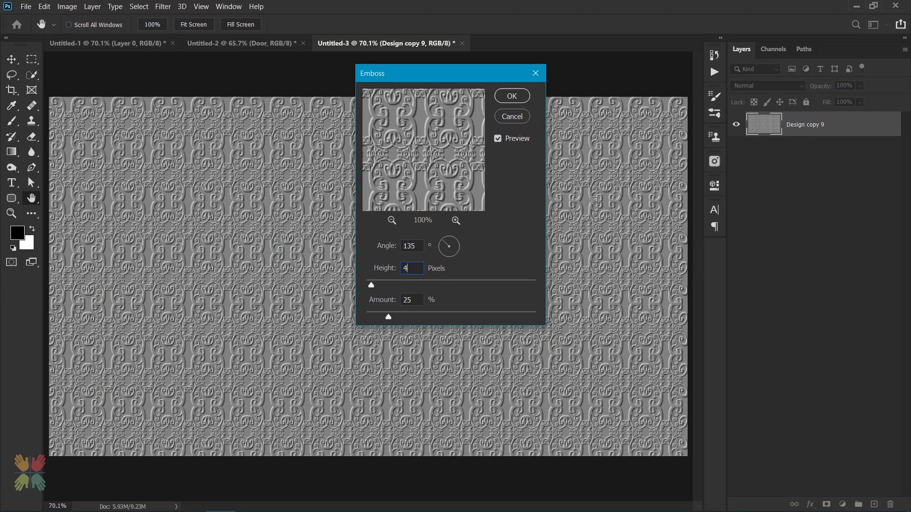
pyautogui.click(512, 96)
# Add a colorized Hue/Saturation adjustment over the embossed pattern with hue 335, saturation 56 and lightness -44
pyautogui.click(842, 504)
pyautogui.click(839, 383)
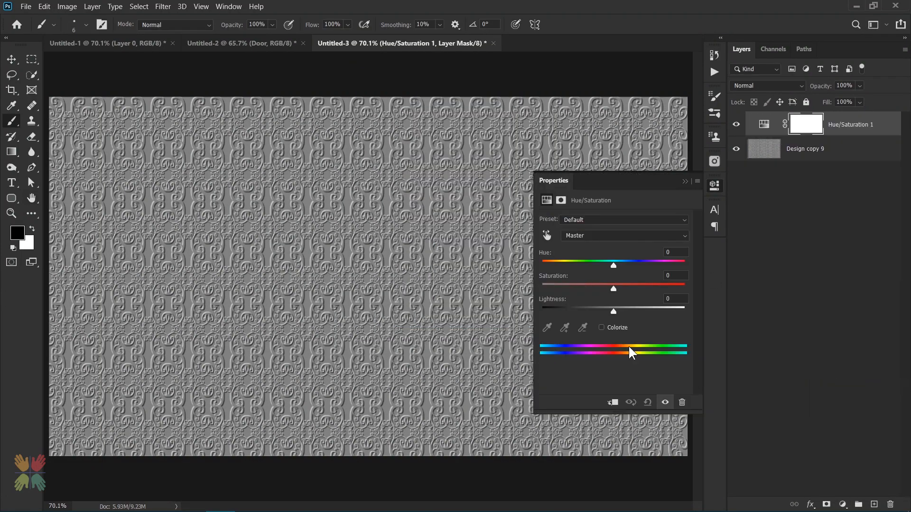
pyautogui.moveTo(613, 265); pyautogui.dragTo(607, 265)
pyautogui.click(601, 327)
pyautogui.moveTo(542, 265); pyautogui.dragTo(682, 266)
pyautogui.moveTo(577, 288); pyautogui.dragTo(582, 311)
pyautogui.moveTo(682, 265)
pyautogui.mouseDown()
pyautogui.moveTo(563, 265)
pyautogui.moveTo(674, 266)
pyautogui.mouseUp()
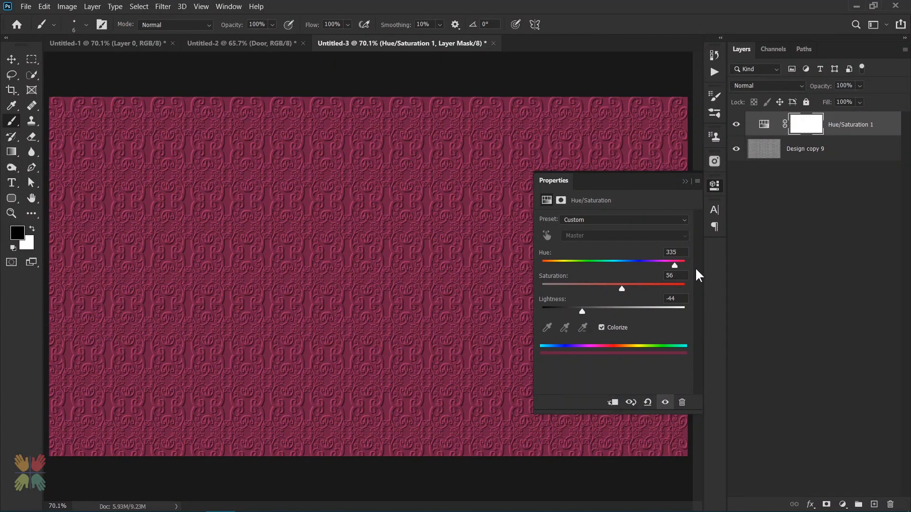
# Merge the adjustment with the pattern, bring the result into the door document and place it beneath the Wooden Rail group
pyautogui.click(845, 156)
pyautogui.press('v')
pyautogui.moveTo(331, 170)
pyautogui.mouseDown()
pyautogui.moveTo(248, 52)
pyautogui.moveTo(332, 276)
pyautogui.mouseUp()
pyautogui.moveTo(806, 124); pyautogui.dragTo(803, 165)
pyautogui.scroll(-2, 399, 211)
pyautogui.moveTo(398, 211); pyautogui.dragTo(399, 252)
# Scale the burgundy wallpaper to 36.66% and fit it between the rail and baseboard on the door's left side
pyautogui.hotkey('ctrl', 't')
pyautogui.moveTo(584, 152); pyautogui.dragTo(366, 347)
pyautogui.moveTo(259, 392); pyautogui.dragTo(264, 366)
pyautogui.moveTo(349, 448); pyautogui.dragTo(294, 367)
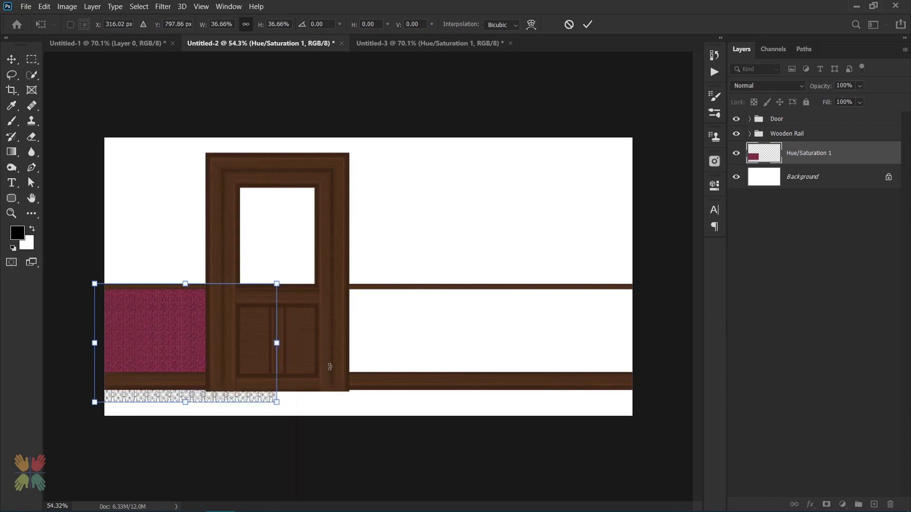
pyautogui.moveTo(185, 334); pyautogui.dragTo(195, 334)
pyautogui.hotkey('shift', 'Left')
pyautogui.press('Return')
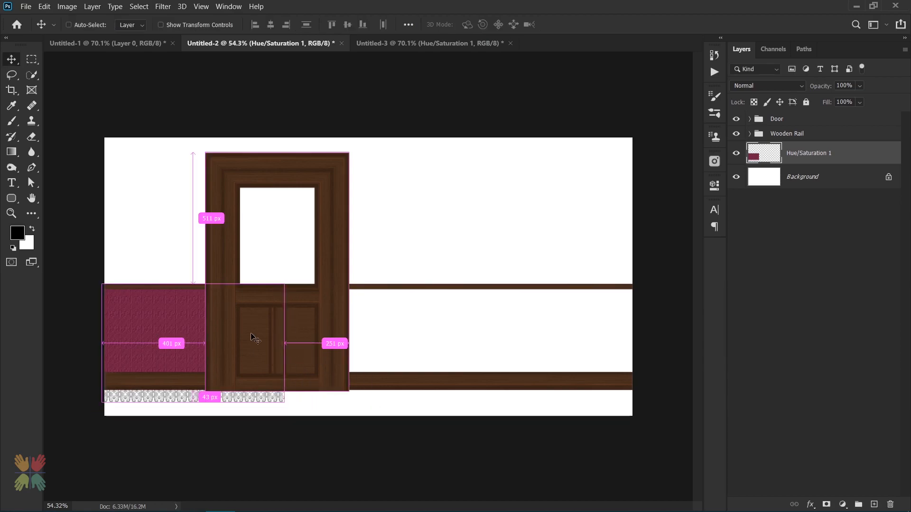
# Duplicate the wallpaper piece and shift the copy right so it covers the wall just beyond the door
pyautogui.hotkey('ctrl', 'alt', 't')
pyautogui.hotkey('shift', 'Right')
pyautogui.hotkey('shift', 'Right')
pyautogui.hotkey('shift', 'Right')
pyautogui.hotkey('shift', 'Right')
pyautogui.hotkey('shift', 'Right')
pyautogui.hotkey('shift', 'Right')
pyautogui.hotkey('shift', 'Right')
pyautogui.hotkey('shift', 'Right')
pyautogui.hotkey('shift', 'Right')
pyautogui.hotkey('shift', 'Right')
pyautogui.hotkey('shift', 'Right')
pyautogui.press('Return')
# Duplicate the second wallpaper piece and shift the copy right to cover the wall up to the canvas's right edge
pyautogui.hotkey('ctrl', 'alt', 't')
pyautogui.hotkey('shift', 'Right')
pyautogui.hotkey('shift', 'Right')
pyautogui.hotkey('shift', 'Right')
pyautogui.hotkey('shift', 'Right')
pyautogui.hotkey('shift', 'Right')
pyautogui.hotkey('shift', 'Right')
pyautogui.hotkey('shift', 'Right')
pyautogui.hotkey('shift', 'Right')
pyautogui.hotkey('shift', 'Right')
pyautogui.hotkey('shift', 'Right')
pyautogui.hotkey('shift', 'Right')
pyautogui.hotkey('shift', 'Right')
pyautogui.hotkey('shift', 'Right')
pyautogui.hotkey('shift', 'Right')
pyautogui.hotkey('shift', 'Right')
pyautogui.hotkey('shift', 'Right')
pyautogui.hotkey('shift', 'Right')
pyautogui.hotkey('shift', 'Right')
pyautogui.hotkey('shift', 'Right')
pyautogui.hotkey('shift', 'Right')
pyautogui.hotkey('shift', 'Right')
pyautogui.hotkey('shift', 'Right')
pyautogui.hotkey('shift', 'Right')
pyautogui.hotkey('shift', 'Right')
pyautogui.hotkey('shift', 'Right')
pyautogui.hotkey('shift', 'Right')
pyautogui.scroll(4, 463, 356)
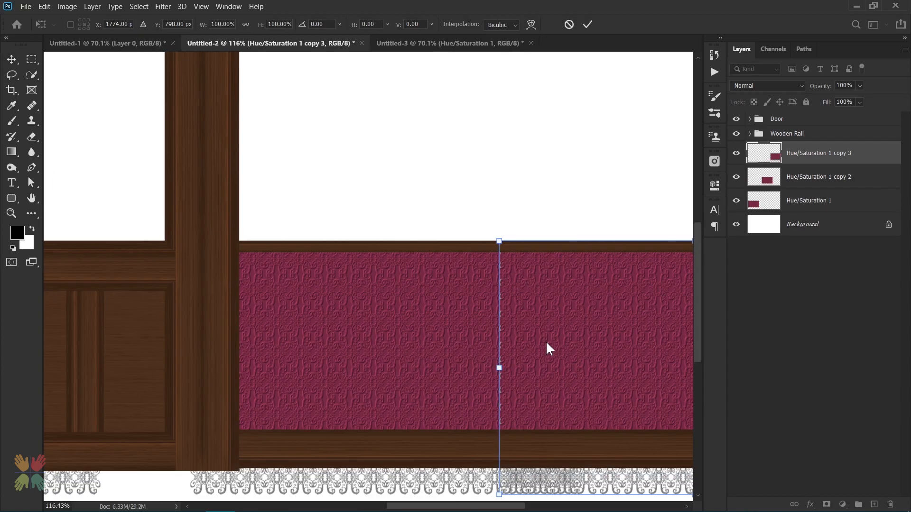
pyautogui.click(587, 24)
pyautogui.moveTo(517, 329); pyautogui.dragTo(393, 319)
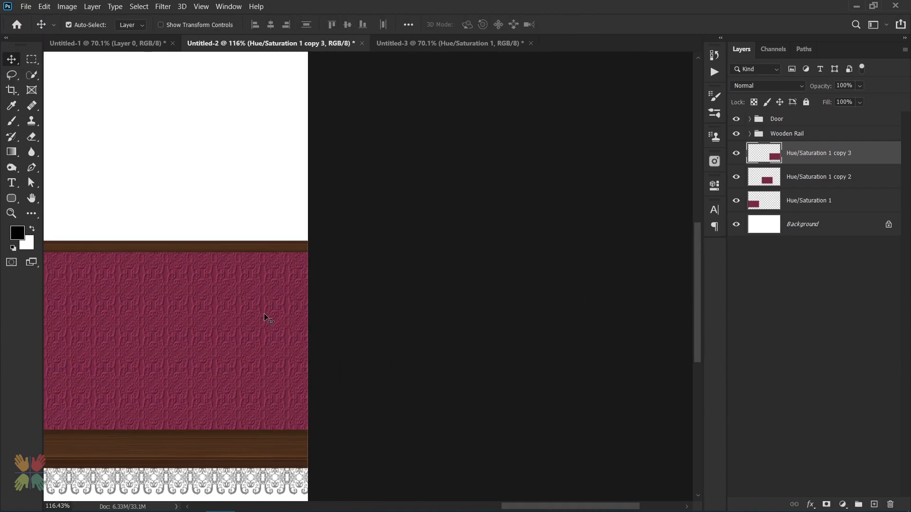
pyautogui.hotkey('ctrl', '0')
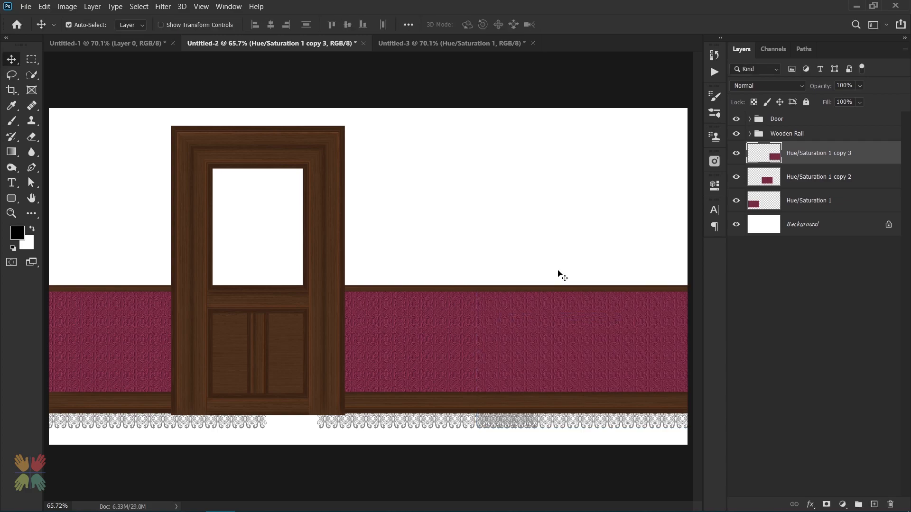
# Merge the three wallpaper pieces into one layer and erase the pattern hanging below the baseboard
pyautogui.keyDown('shift'); pyautogui.click(806, 200); pyautogui.keyUp('shift')
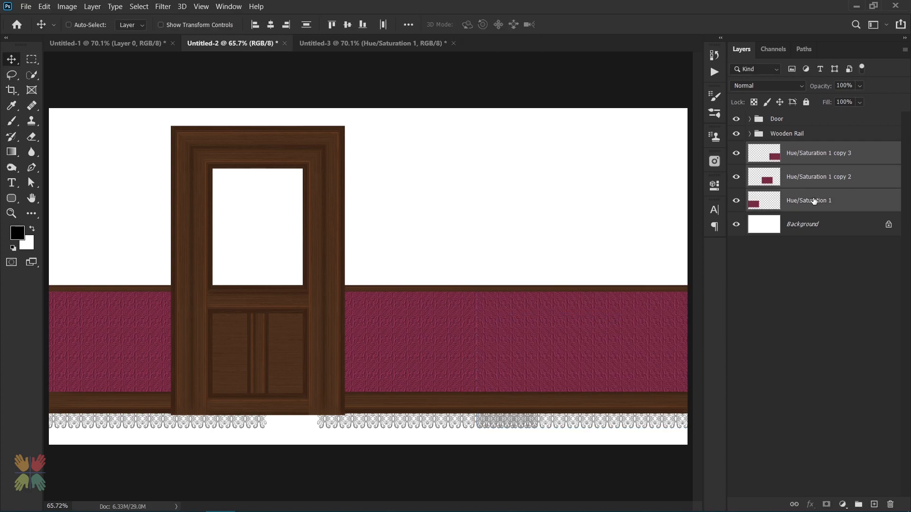
pyautogui.hotkey('ctrl', 'e')
pyautogui.click(32, 138)
pyautogui.moveTo(61, 422); pyautogui.dragTo(726, 426)
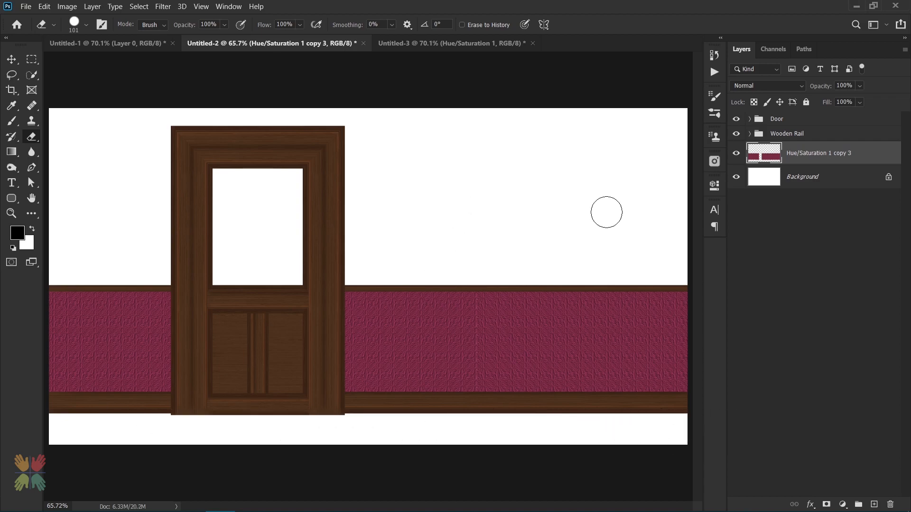
# Clip a new layer to the wallpaper, render clouds on it and fade them to 20%
pyautogui.click(874, 504)
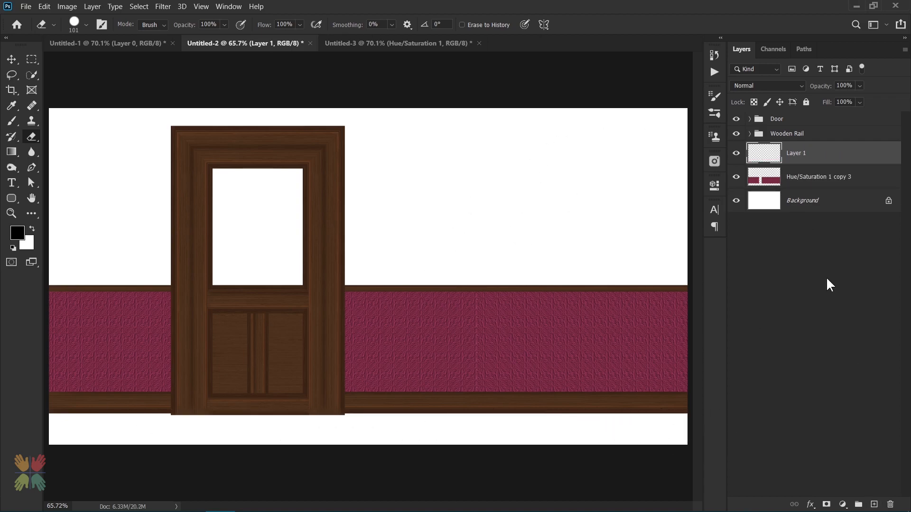
pyautogui.keyDown('alt'); pyautogui.click(767, 164); pyautogui.keyUp('alt')
pyautogui.click(163, 6)
pyautogui.moveTo(204, 185)
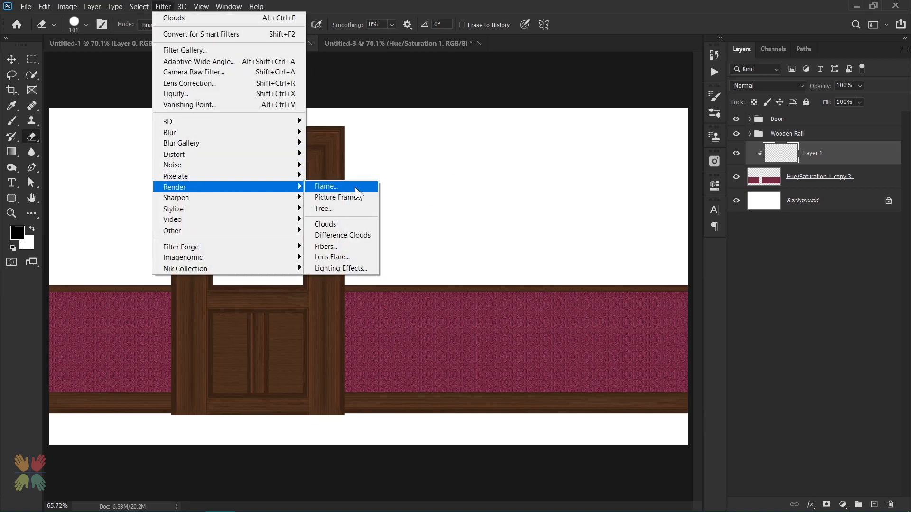
pyautogui.click(342, 224)
pyautogui.click(44, 6)
pyautogui.click(101, 58)
pyautogui.write('20')
pyautogui.press('Return')
# Set the clouds layer's blend mode to Hard Light and apply the Add Noise filter to it
pyautogui.click(767, 86)
pyautogui.click(749, 248)
pyautogui.click(162, 7)
pyautogui.moveTo(274, 166)
pyautogui.click(335, 166)
pyautogui.press('Return')
# Group the wallpaper layer with its clipped clouds layer and name the group Wallpaper
pyautogui.click(827, 177)
pyautogui.keyDown('shift'); pyautogui.click(825, 156); pyautogui.keyUp('shift')
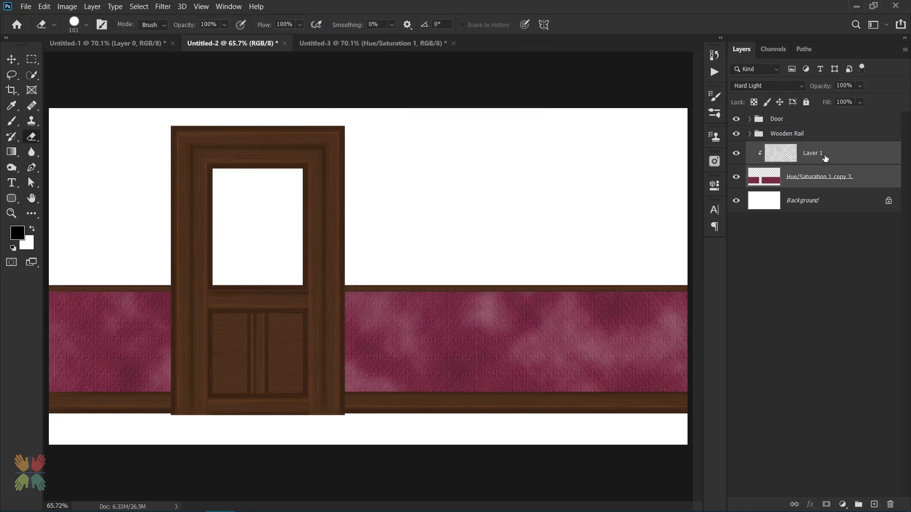
pyautogui.hotkey('ctrl', 'g')
pyautogui.doubleClick(783, 148)
pyautogui.write('Wallpaper')
pyautogui.press('Return')
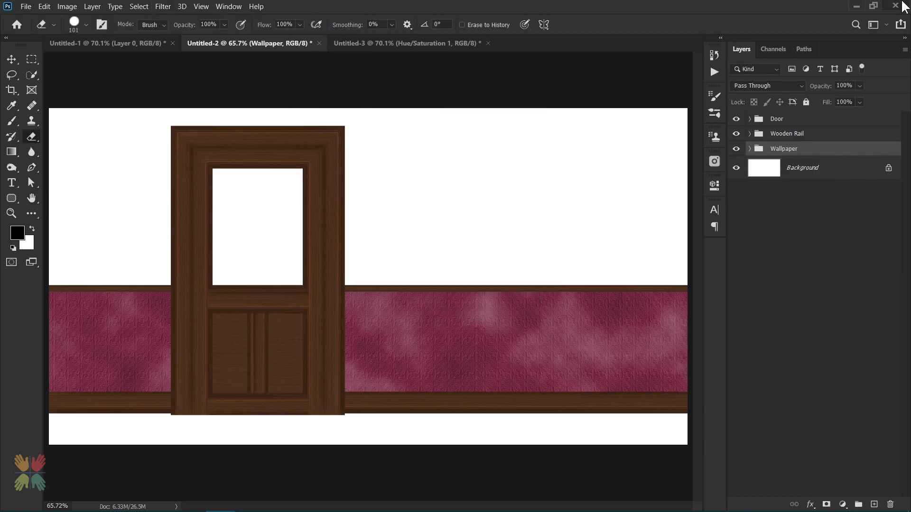
# Add a layer above the Wallpaper group and render brown clouds on it, using 352805 as the background color
pyautogui.click(874, 503)
pyautogui.press('n')
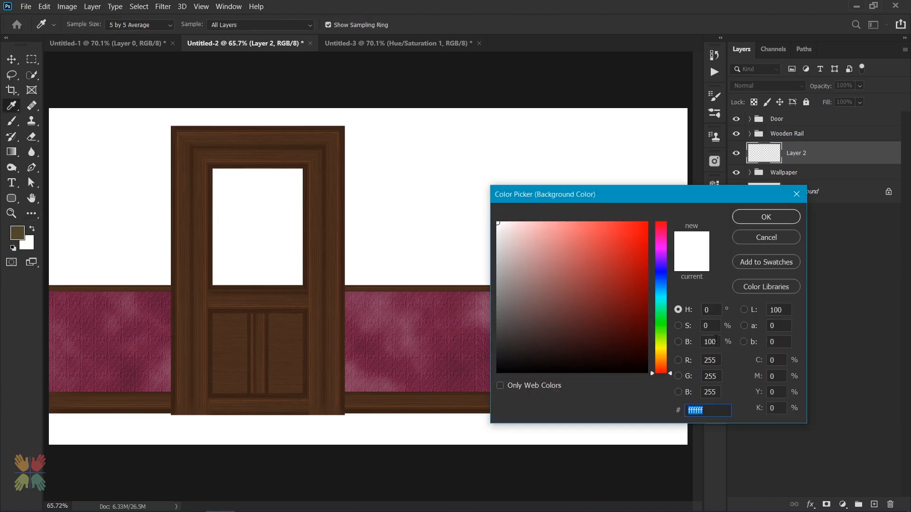
pyautogui.write('352805')
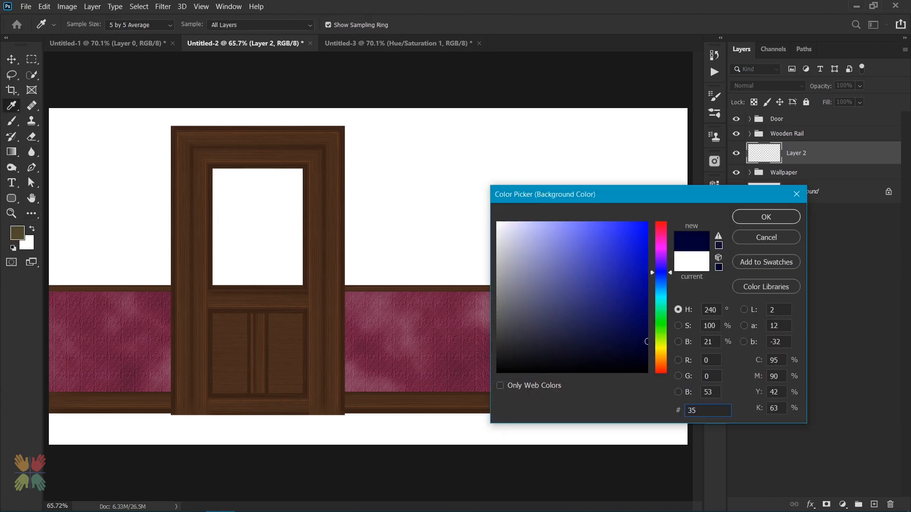
pyautogui.press('Return')
pyautogui.click(163, 6)
pyautogui.moveTo(199, 186)
pyautogui.click(322, 224)
# Apply the Add Noise filter to the brown clouds layer
pyautogui.click(163, 6)
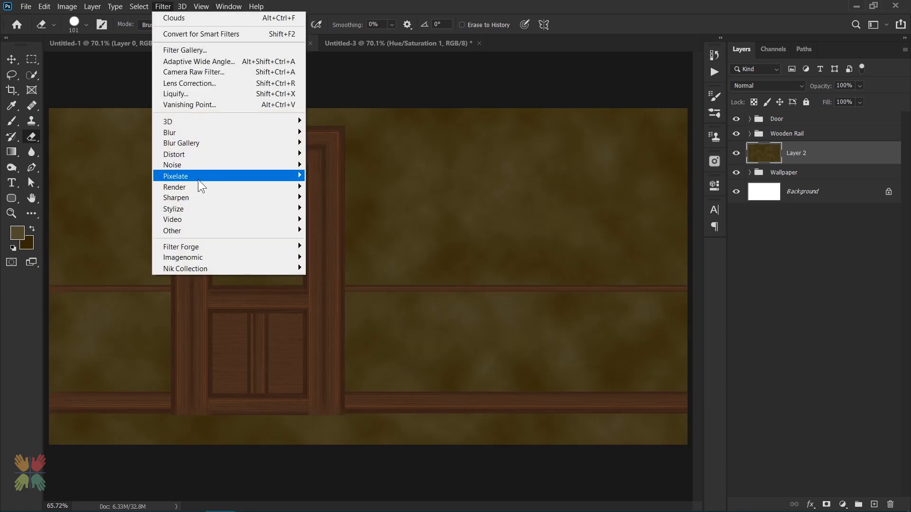
pyautogui.moveTo(172, 164)
pyautogui.click(332, 165)
pyautogui.click(517, 84)
pyautogui.click(163, 6)
pyautogui.moveTo(192, 136)
pyautogui.click(332, 175)
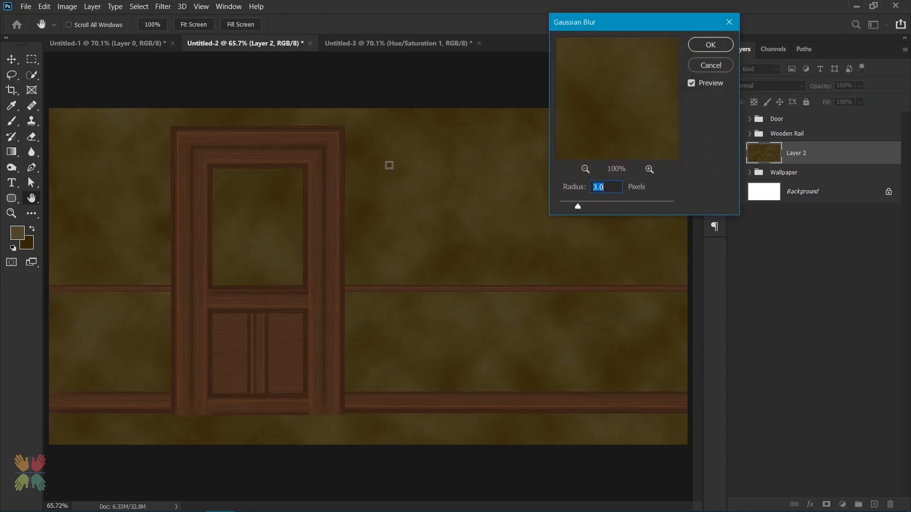
pyautogui.click(710, 64)
# Clip a Hue/Saturation adjustment to the brown clouds layer and raise its lightness to +21
pyautogui.click(843, 504)
pyautogui.click(828, 393)
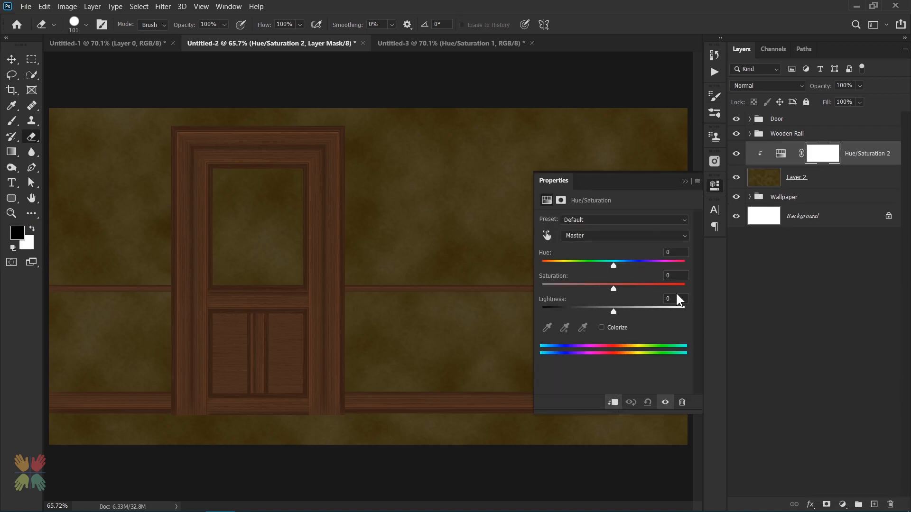
pyautogui.write('21')
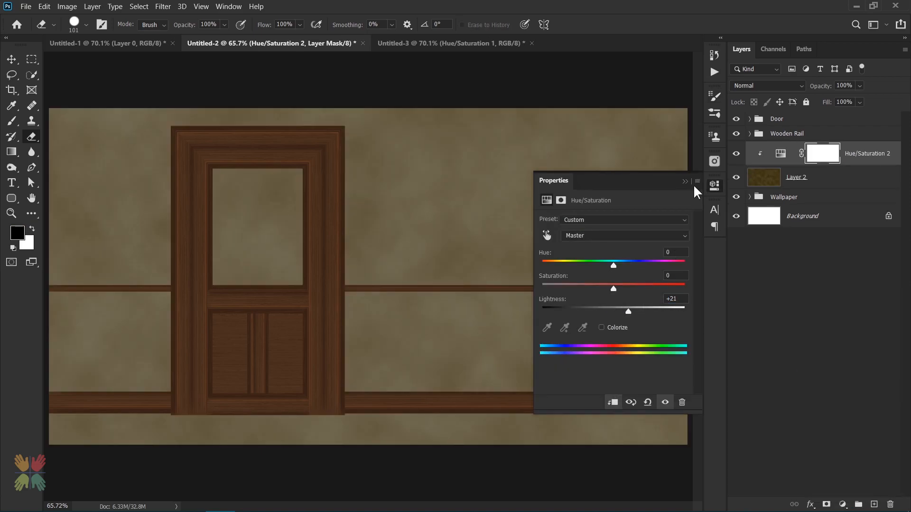
pyautogui.click(714, 185)
# Add a mask to the brown clouds layer and hide everything below the middle of the upper wooden rail
pyautogui.click(853, 177)
pyautogui.click(826, 504)
pyautogui.click(31, 59)
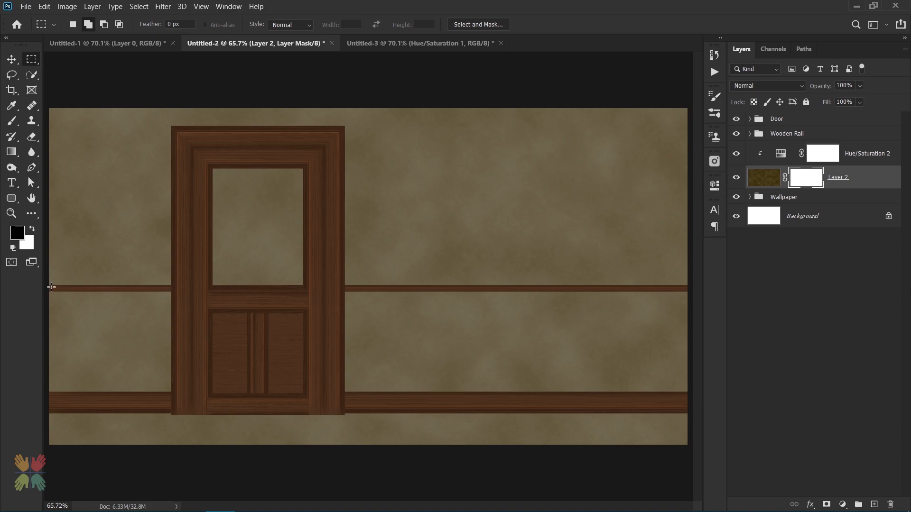
pyautogui.moveTo(46, 288); pyautogui.dragTo(695, 451)
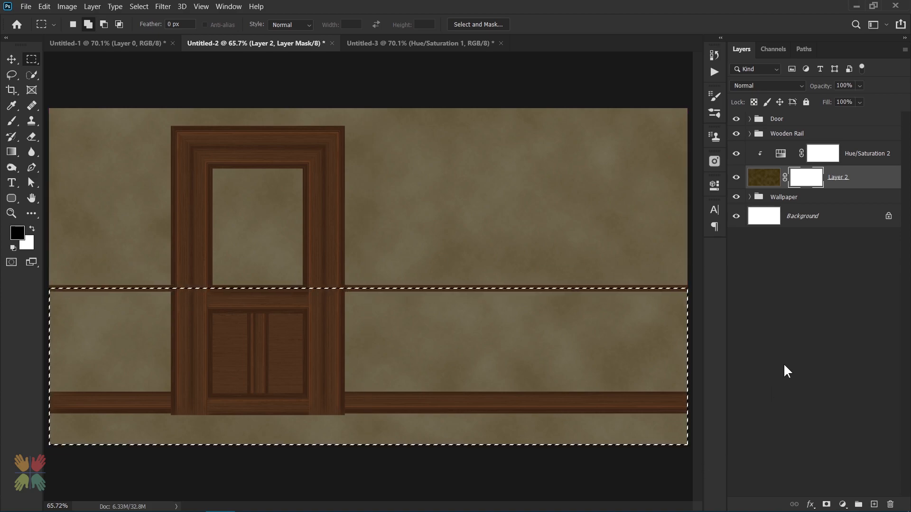
pyautogui.hotkey('alt', 'BackSpace')
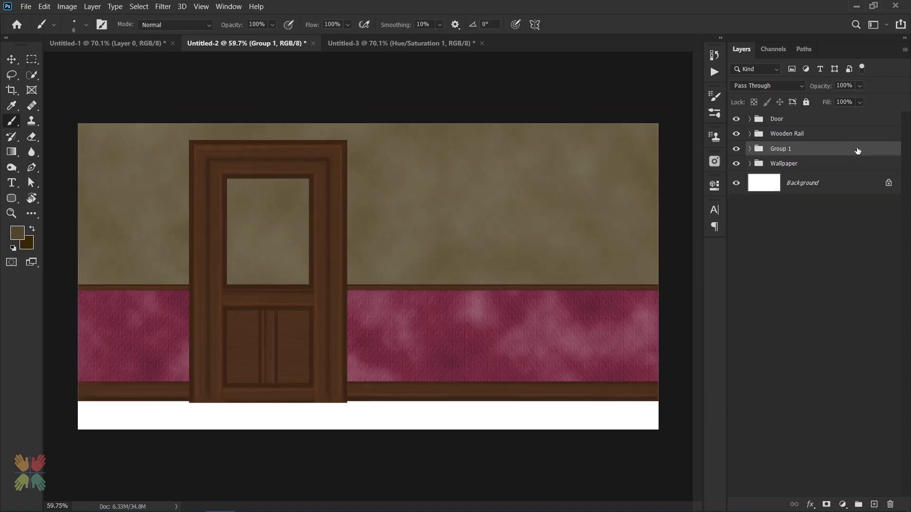
# Rename the brown wall group to Wall
pyautogui.doubleClick(788, 148)
pyautogui.write('Wall')
pyautogui.press('Return')
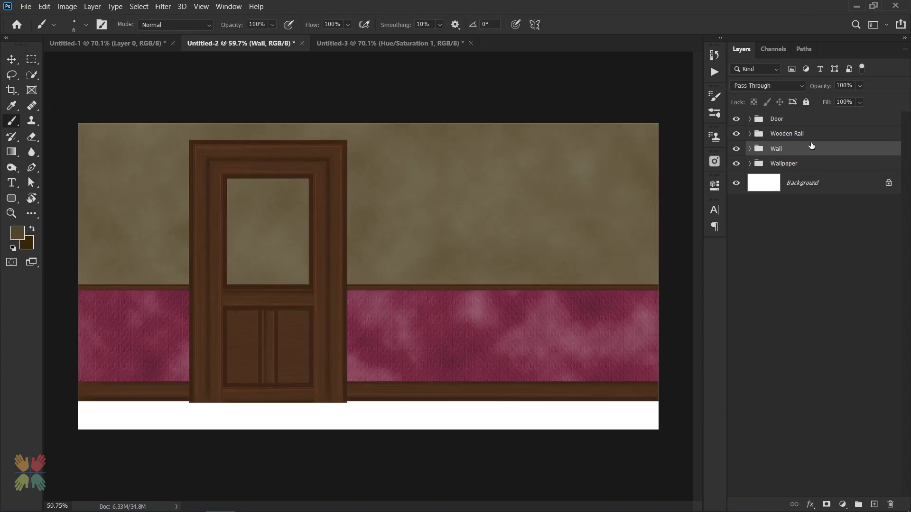
# Show the rulers and place vertical guides across the wall at about 150, 1430 and 1845 pixels
pyautogui.click(814, 164)
pyautogui.press('v')
pyautogui.hotkey('ctrl', 'r')
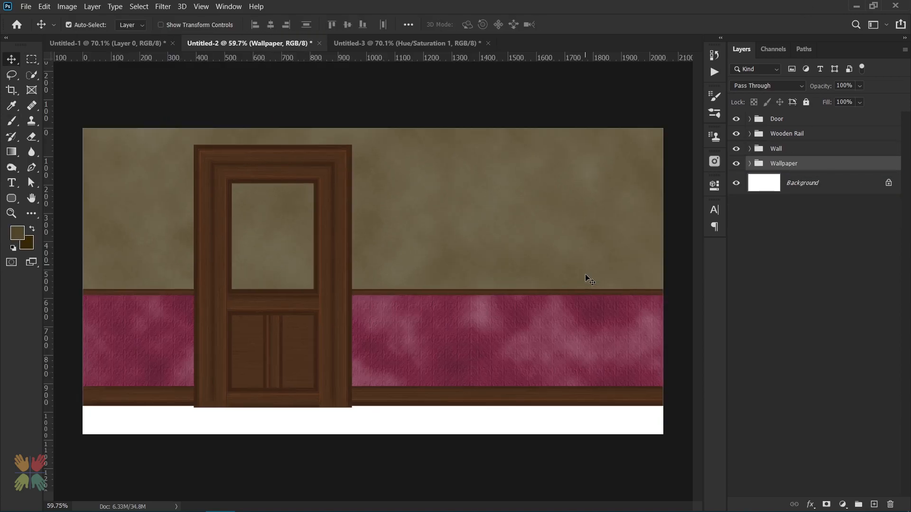
pyautogui.hotkey('ctrl', '0')
pyautogui.moveTo(51, 216); pyautogui.dragTo(498, 212)
pyautogui.rightClick(31, 183)
pyautogui.click(82, 195)
pyautogui.click(32, 169)
pyautogui.moveTo(48, 195); pyautogui.dragTo(104, 208)
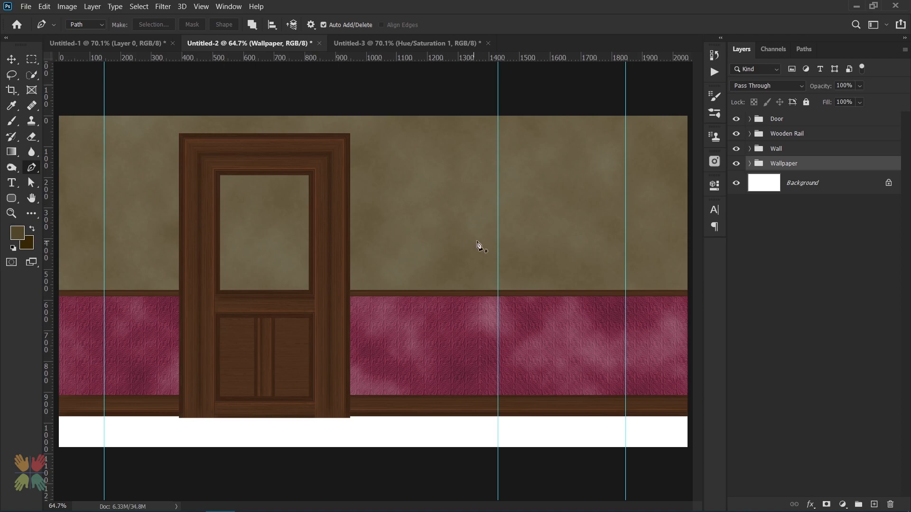
# Expand the Wallpaper group and add a layer mask to the burgundy wallpaper layer
pyautogui.scroll(4, 618, 319)
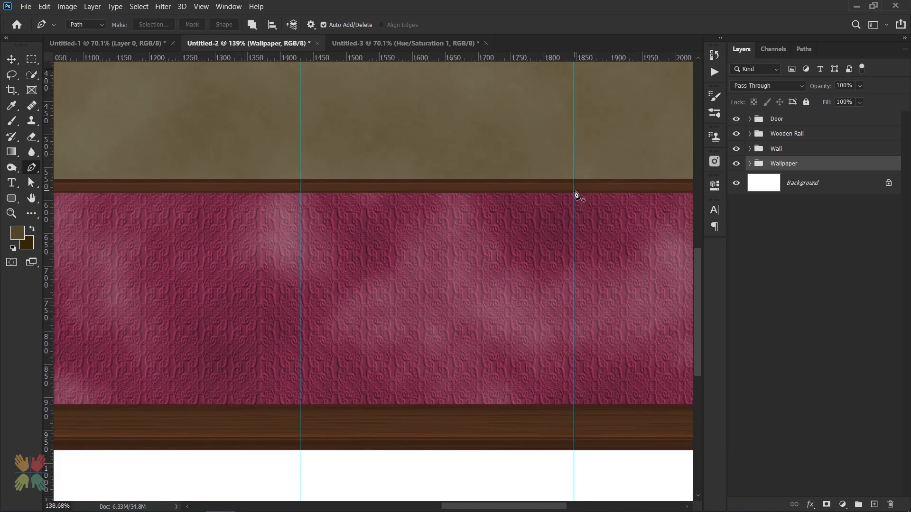
pyautogui.click(749, 163)
pyautogui.click(787, 207)
pyautogui.click(826, 504)
# Draw a Pen path along the rightmost guide from the upper rail down to the baseboard and convert it to a selection
pyautogui.click(574, 186)
pyautogui.click(573, 420)
pyautogui.scroll(10, 569, 421)
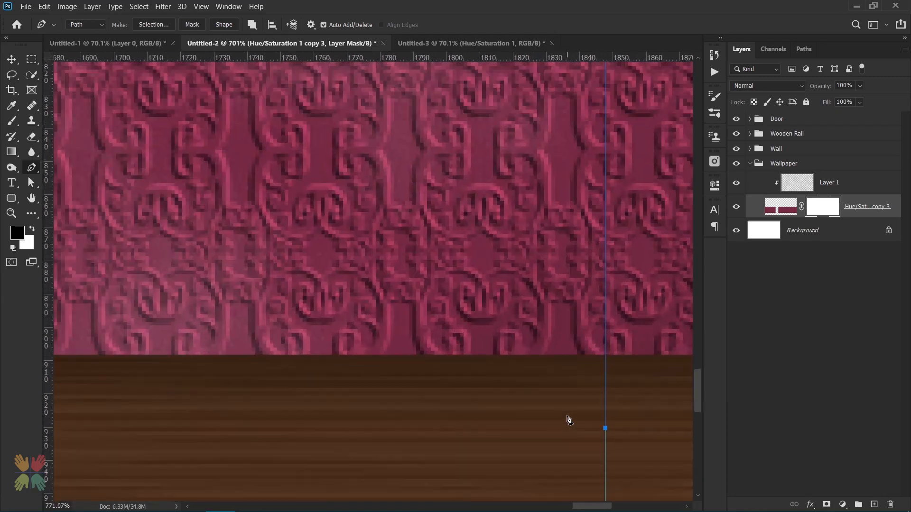
pyautogui.moveTo(547, 258); pyautogui.dragTo(545, 446)
pyautogui.moveTo(539, 114); pyautogui.dragTo(545, 422)
pyautogui.moveTo(545, 234); pyautogui.dragTo(550, 360)
pyautogui.hotkey('ctrl', 'Return')
pyautogui.hotkey('ctrl', '0')
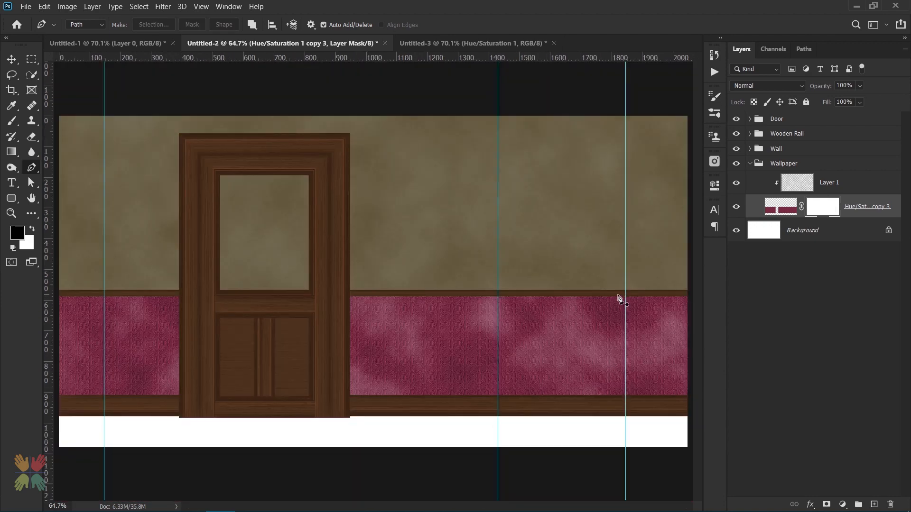
# Mask out a thin vertical strip of burgundy wallpaper along the middle guide between baseboard and upper rail, and remove the two rightmost guides
pyautogui.scroll(3, 625, 296)
pyautogui.scroll(-3, 453, 312)
pyautogui.scroll(2, 490, 237)
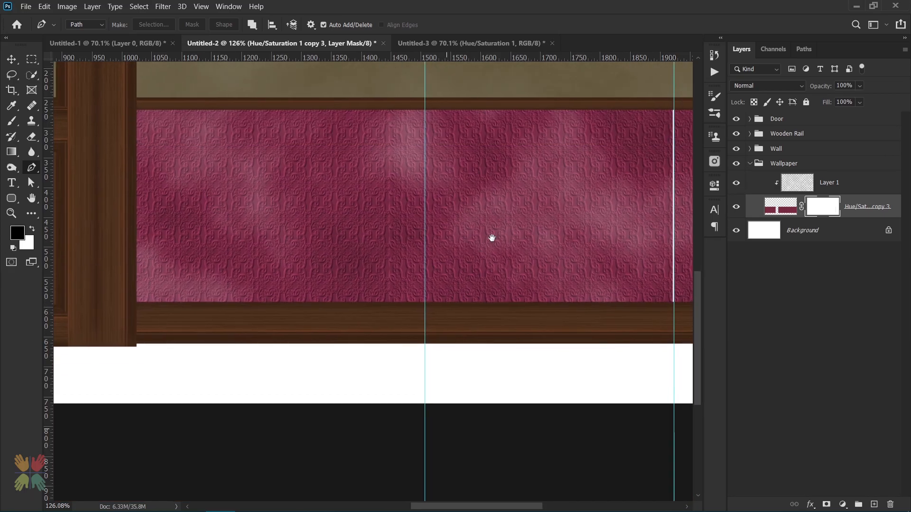
pyautogui.click(418, 310)
pyautogui.scroll(2, 408, 309)
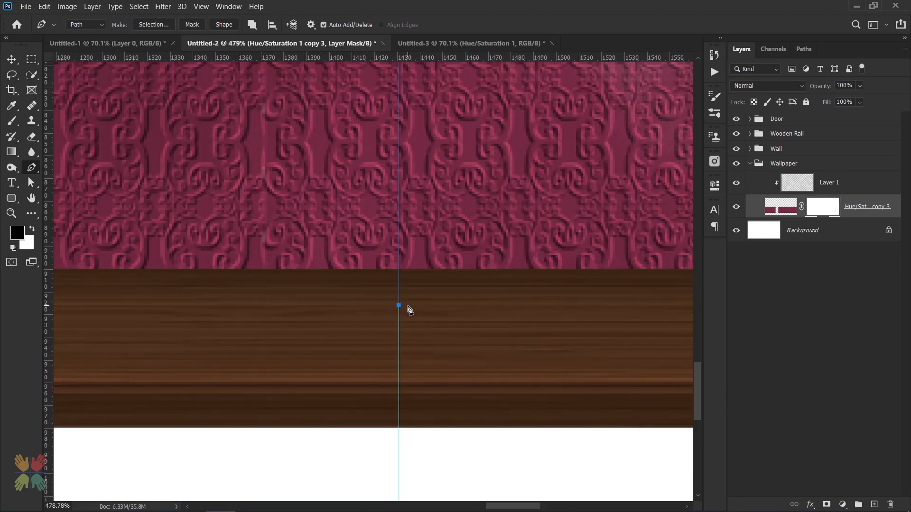
pyautogui.scroll(5, 457, 185)
pyautogui.click(400, 91)
pyautogui.hotkey('ctrl', 'Return')
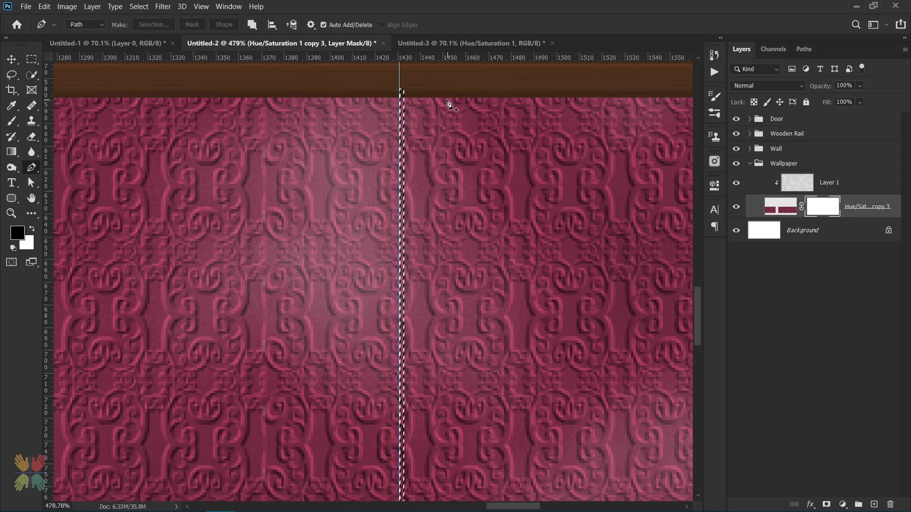
pyautogui.hotkey('ctrl', '0')
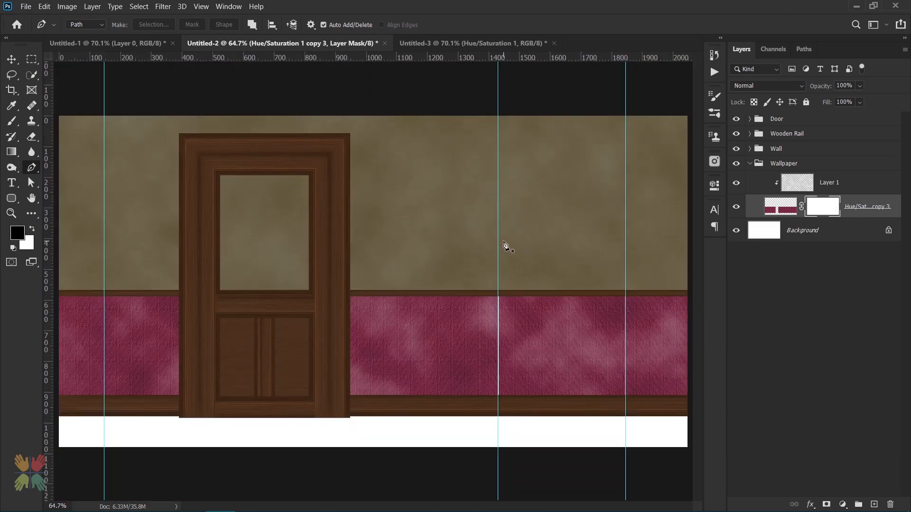
pyautogui.press('v')
pyautogui.moveTo(498, 219); pyautogui.dragTo(697, 232)
# Draw a jagged triangular Pen path beside the middle seam down to the baseboard and fill it black in the wallpaper mask
pyautogui.scroll(9, 501, 383)
pyautogui.press('p')
pyautogui.moveTo(553, 332); pyautogui.dragTo(429, 266)
pyautogui.scroll(4, 382, 156)
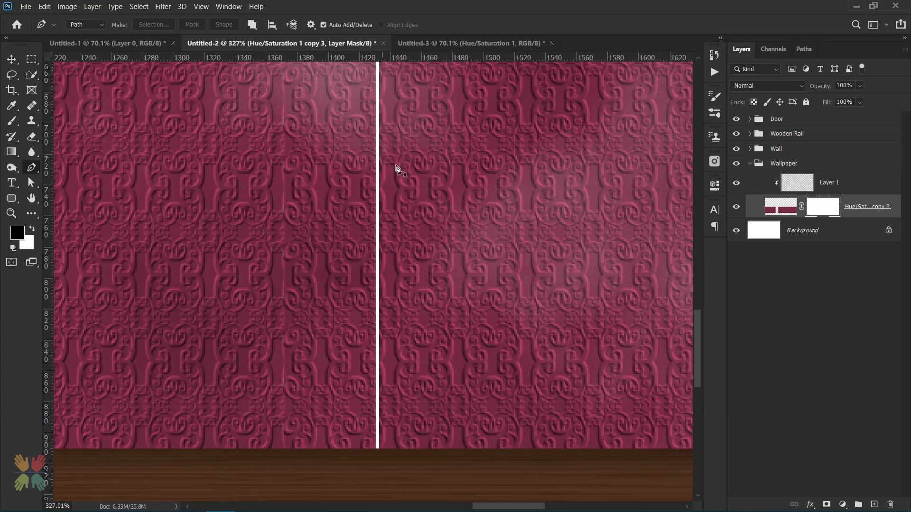
pyautogui.scroll(-5, 398, 193)
pyautogui.click(395, 178)
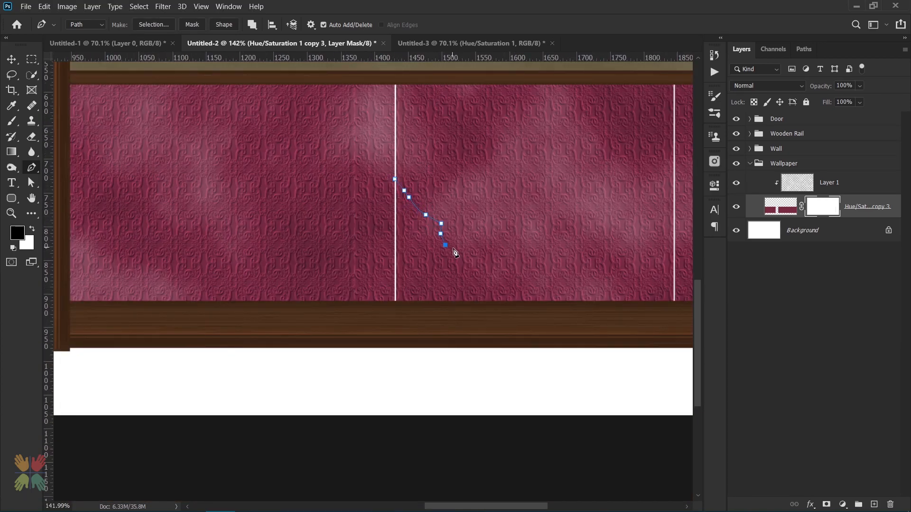
pyautogui.click(458, 320)
pyautogui.click(407, 320)
pyautogui.click(398, 317)
pyautogui.click(395, 306)
pyautogui.click(395, 179)
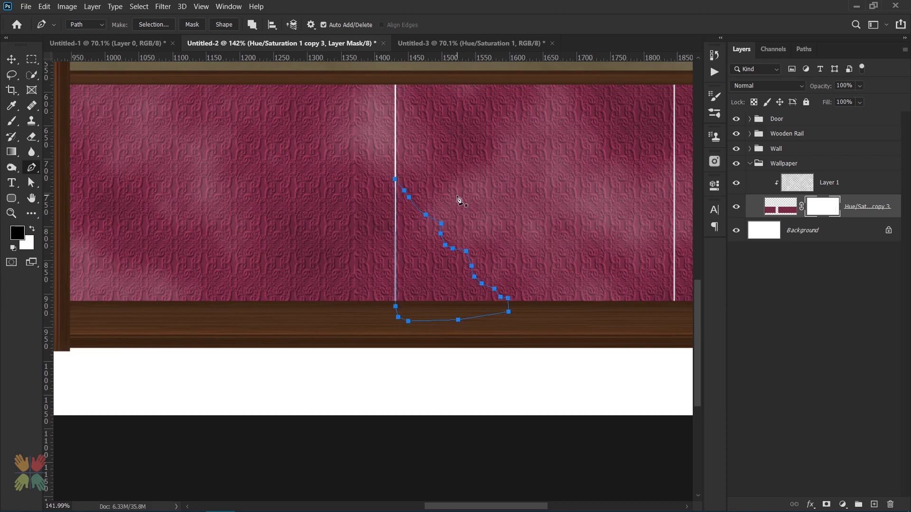
pyautogui.hotkey('ctrl', 'Return')
pyautogui.hotkey('alt', 'BackSpace')
pyautogui.hotkey('ctrl', 'd')
# Mask out a small torn triangular piece of wallpaper hanging from the upper rail just beside the door
pyautogui.moveTo(419, 164); pyautogui.dragTo(384, 209)
pyautogui.moveTo(273, 189); pyautogui.dragTo(402, 195)
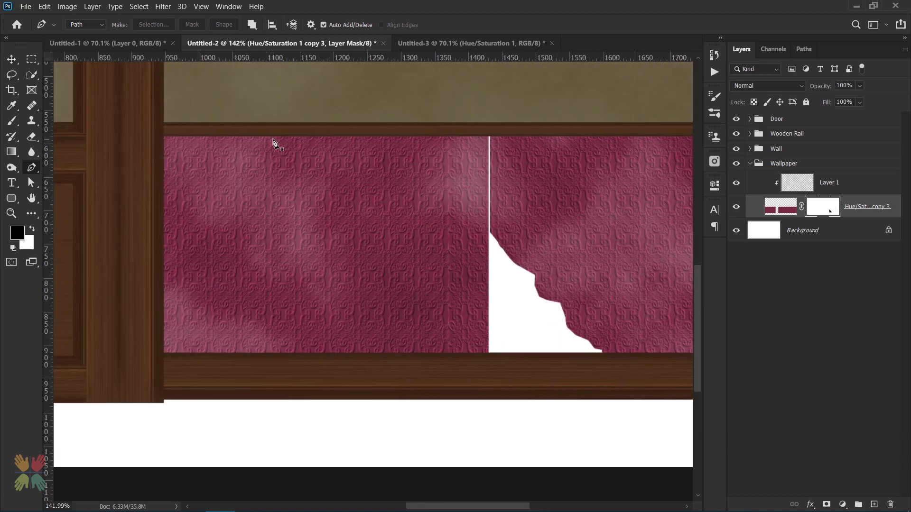
pyautogui.click(240, 135)
pyautogui.hotkey('ctrl', 'Return')
pyautogui.hotkey('alt', 'BackSpace')
pyautogui.hotkey('ctrl', '0')
pyautogui.scroll(1, 463, 336)
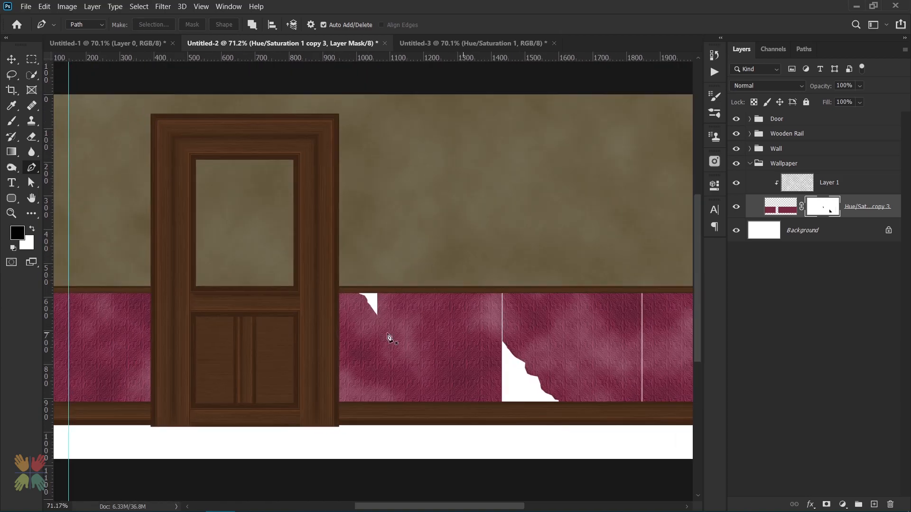
# Mask out a thin vertical strip of wallpaper along the remaining guide beside the door and hide the guides
pyautogui.moveTo(72, 395); pyautogui.dragTo(230, 323)
pyautogui.scroll(9, 228, 321)
pyautogui.click(226, 350)
pyautogui.click(227, 78)
pyautogui.scroll(10, 229, 81)
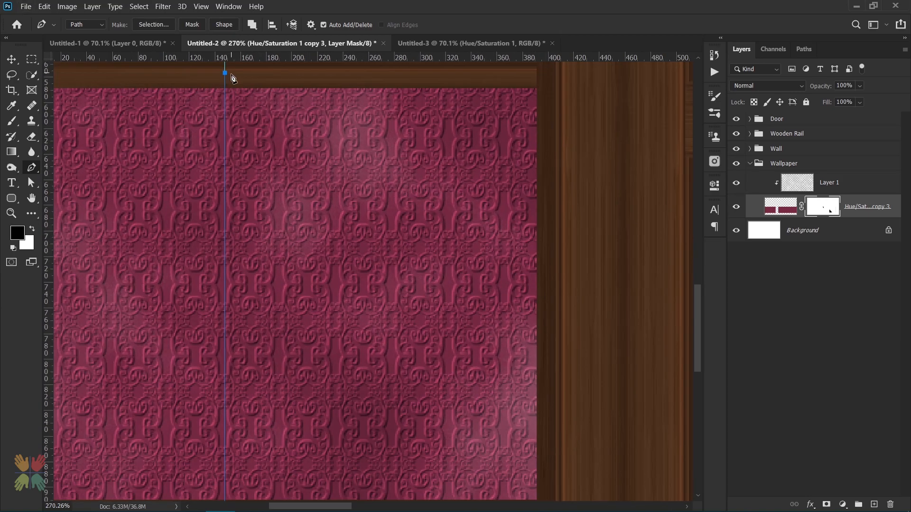
pyautogui.scroll(-10, 264, 401)
pyautogui.click(246, 325)
pyautogui.click(240, 325)
pyautogui.hotkey('ctrl', 'Return')
pyautogui.hotkey('alt', 'BackSpace')
pyautogui.hotkey('ctrl', 'd')
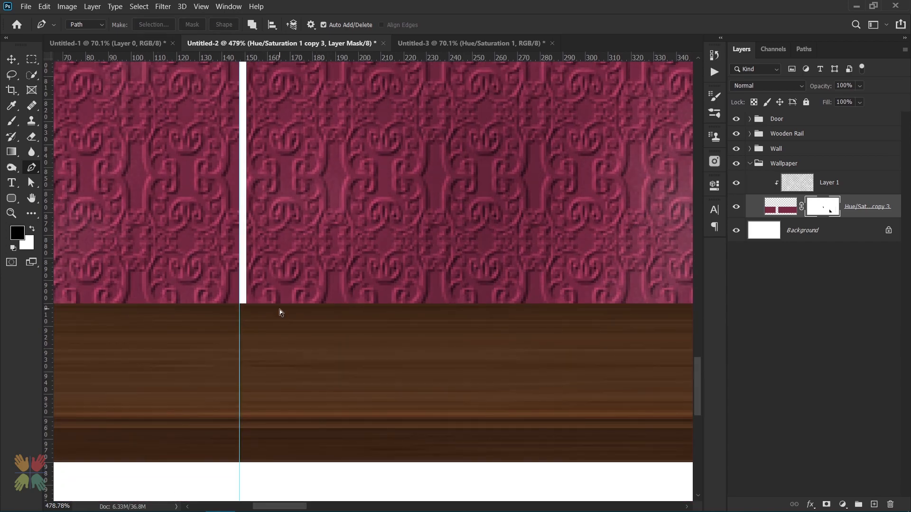
pyautogui.hotkey('ctrl', '0')
pyautogui.press('v')
pyautogui.hotkey('ctrl', ';')
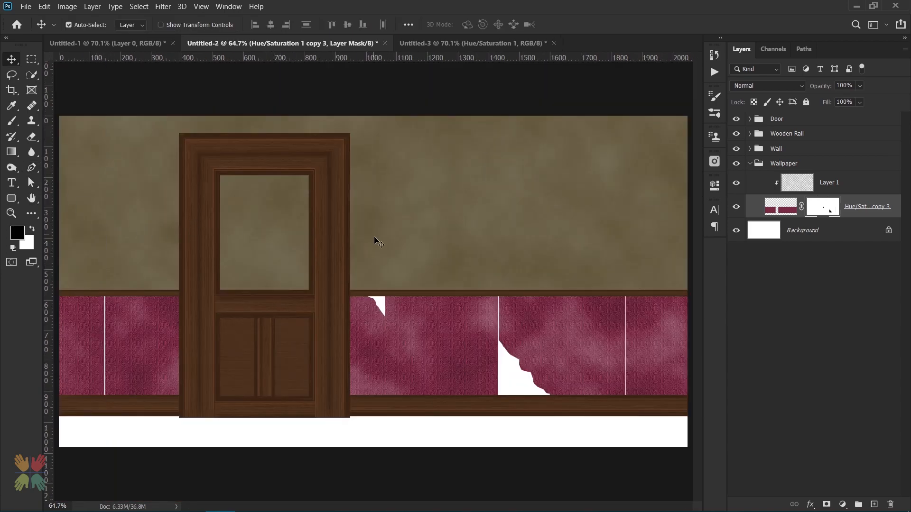
# Move the Wall group beneath the Wallpaper group and expand it
pyautogui.click(749, 164)
pyautogui.moveTo(801, 149); pyautogui.dragTo(778, 168)
pyautogui.click(750, 163)
# Brush white into the brown wall layer's mask behind the wallpaper seams and torn areas to fill them with wall texture
pyautogui.click(824, 208)
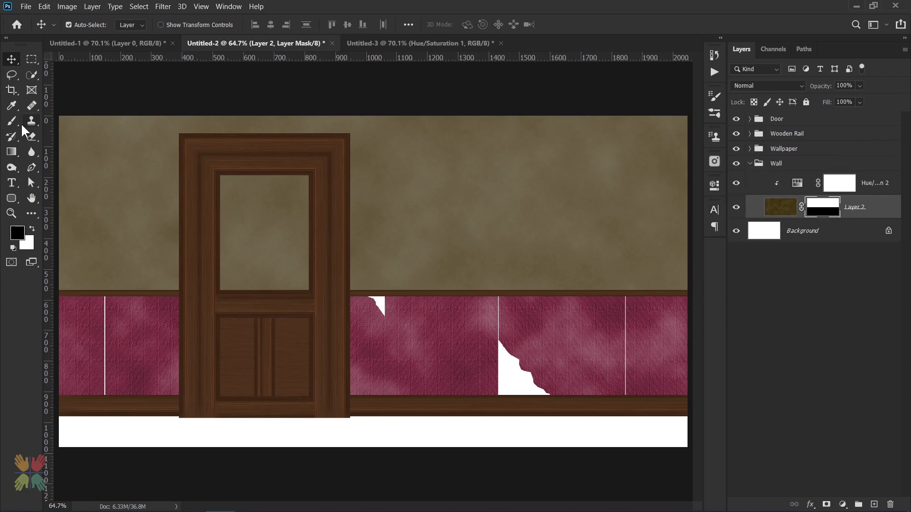
pyautogui.click(13, 121)
pyautogui.press('x')
pyautogui.keyDown('alt'); pyautogui.rightClick(108, 290); pyautogui.keyUp('alt')
pyautogui.moveTo(108, 291); pyautogui.dragTo(111, 412)
pyautogui.click(375, 301)
pyautogui.moveTo(501, 308); pyautogui.dragTo(551, 387)
pyautogui.hotkey('ctrl', 'z')
pyautogui.press('x')
pyautogui.click(109, 426)
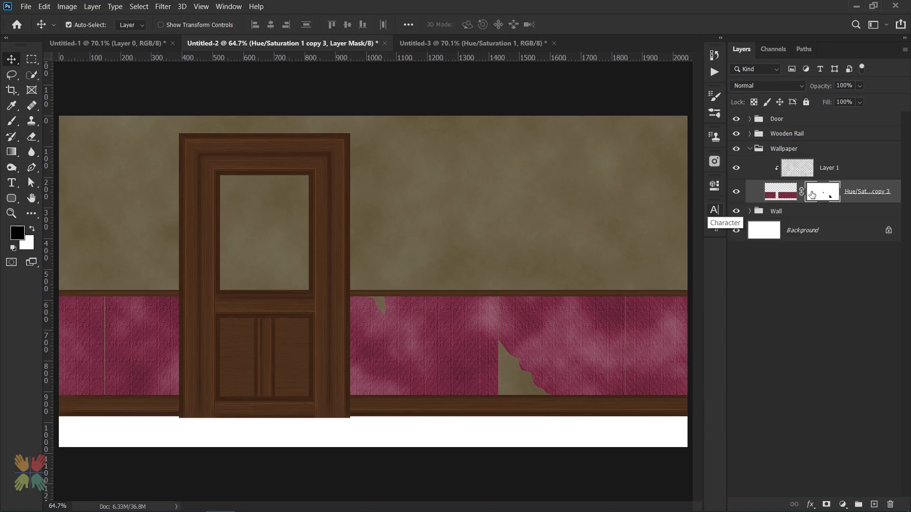
# Add a new layer in the Wallpaper group and place it directly beneath the burgundy wallpaper layer
pyautogui.click(829, 167)
pyautogui.hotkey('ctrl', 'shift', 'alt', 'n')
pyautogui.press('p')
pyautogui.scroll(6, 401, 244)
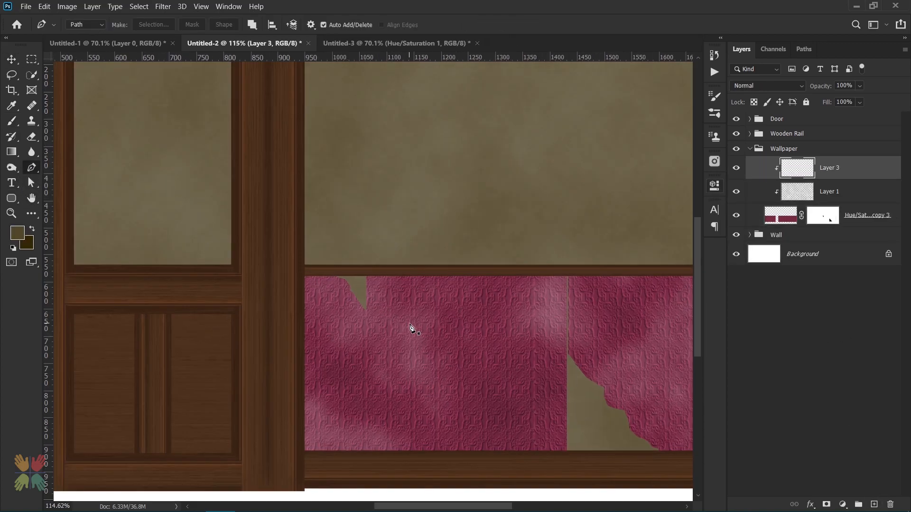
pyautogui.moveTo(550, 256); pyautogui.dragTo(505, 270)
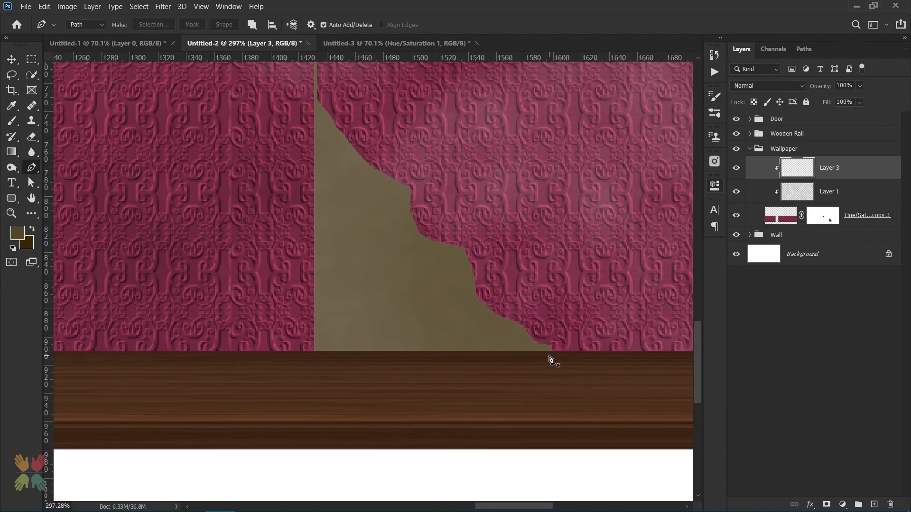
pyautogui.moveTo(774, 177); pyautogui.dragTo(829, 227)
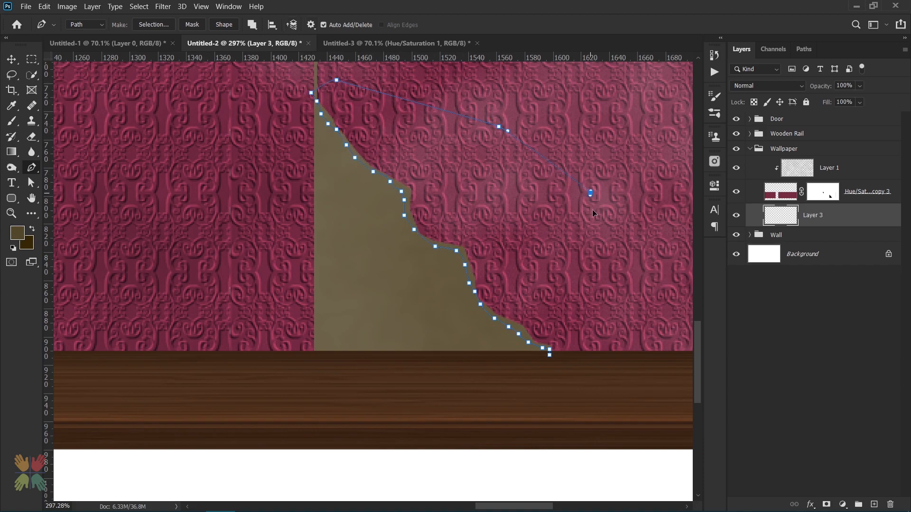
# Outline the large tear's ragged edge with a closed Pen path and fill it with dark brown #343128 on the new layer
pyautogui.hotkey('ctrl', 'Return')
pyautogui.click(17, 233)
pyautogui.moveTo(559, 338); pyautogui.dragTo(532, 339)
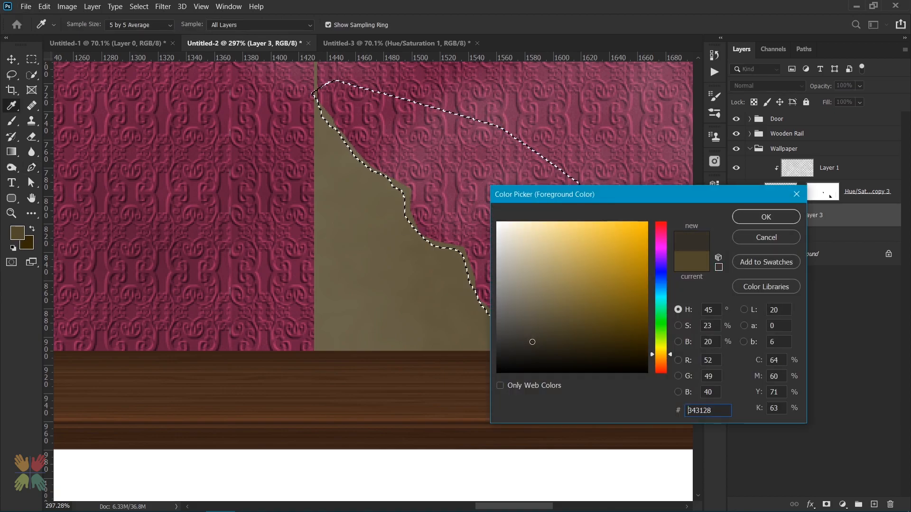
pyautogui.click(747, 221)
pyautogui.hotkey('alt', 'BackSpace')
pyautogui.hotkey('ctrl', 'd')
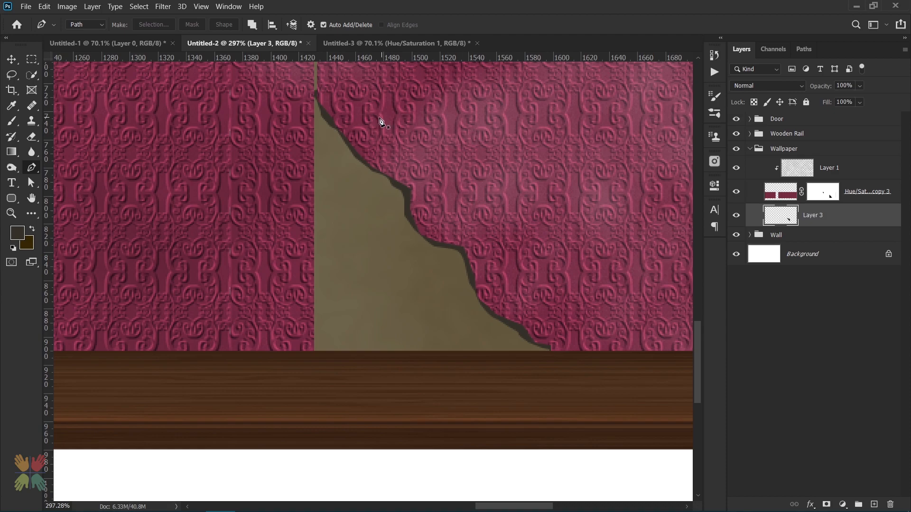
# On another new layer, trace a narrower Pen path along the large tear's edge and fill it with a different dark olive brown
pyautogui.click(873, 504)
pyautogui.click(547, 355)
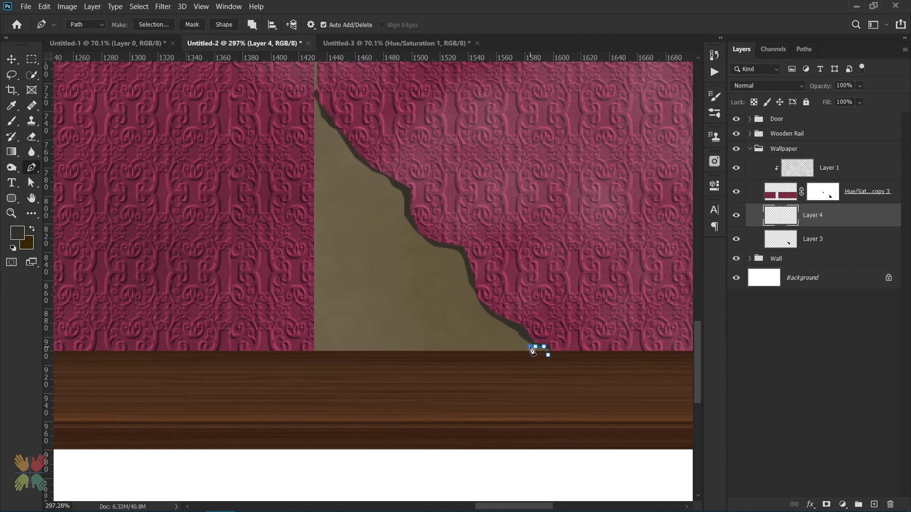
pyautogui.hotkey('ctrl', 'z')
pyautogui.click(555, 351)
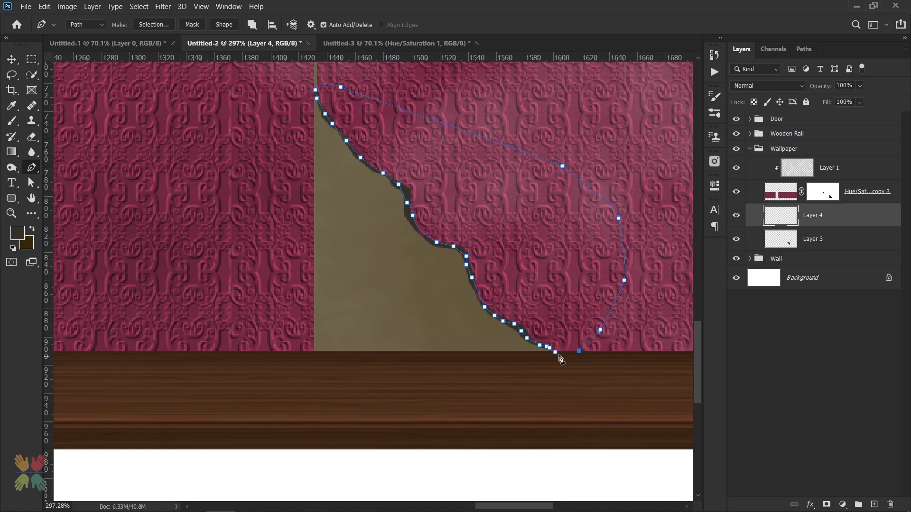
pyautogui.hotkey('ctrl', 'Return')
pyautogui.click(17, 233)
pyautogui.moveTo(524, 337); pyautogui.dragTo(549, 345)
pyautogui.click(743, 219)
pyautogui.hotkey('alt', 'BackSpace')
pyautogui.hotkey('ctrl', 'd')
pyautogui.press('p')
# Merge the two torn-edge layers into one and apply a filter to the result
pyautogui.keyDown('shift'); pyautogui.click(812, 239); pyautogui.keyUp('shift')
pyautogui.hotkey('ctrl', 'e')
pyautogui.click(163, 7)
pyautogui.moveTo(265, 164)
pyautogui.click(332, 164)
pyautogui.click(509, 106)
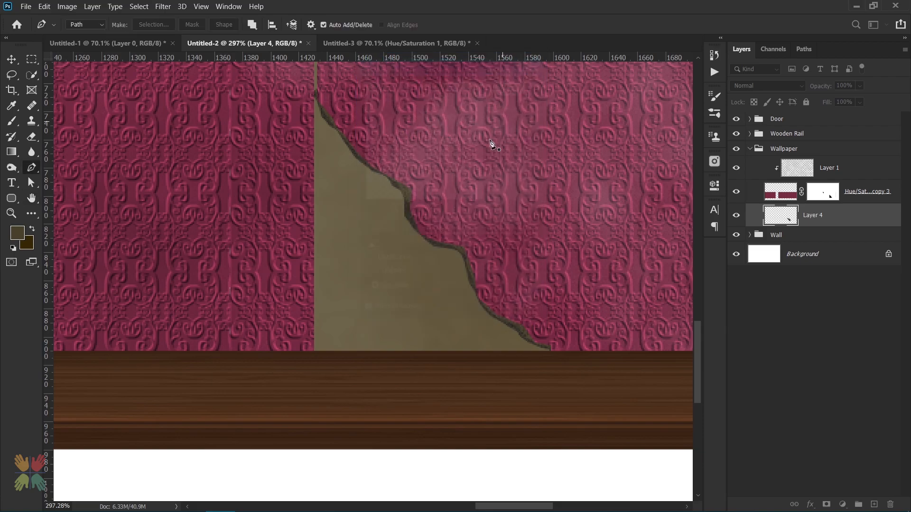
pyautogui.hotkey('ctrl', '0')
pyautogui.scroll(4, 474, 351)
pyautogui.scroll(-4, 475, 354)
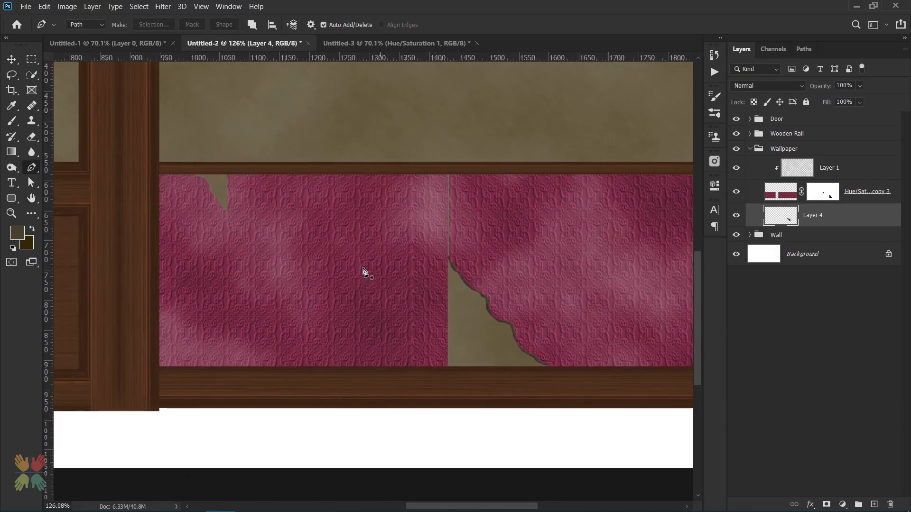
# Open the Door smart object and copy its Layer 1 copy 7 wooden board into the Untitled-2 document's Wallpaper group
pyautogui.click(749, 119)
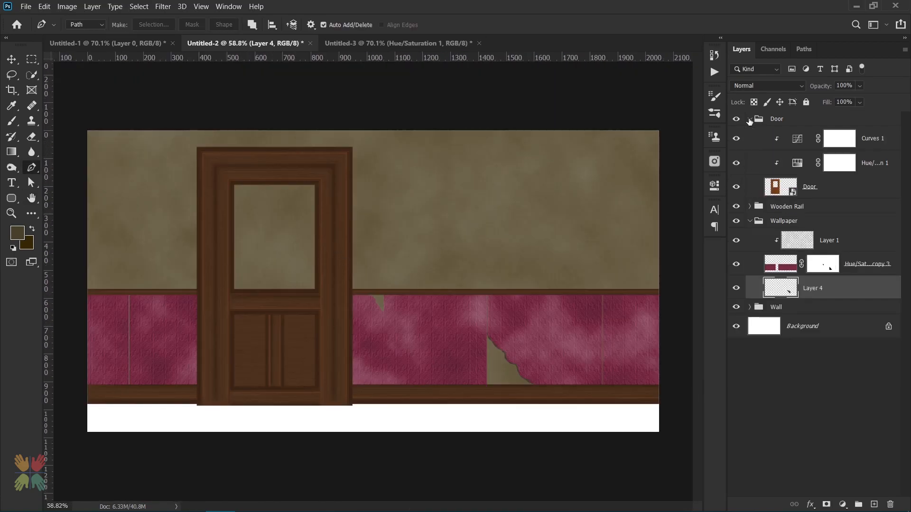
pyautogui.doubleClick(779, 191)
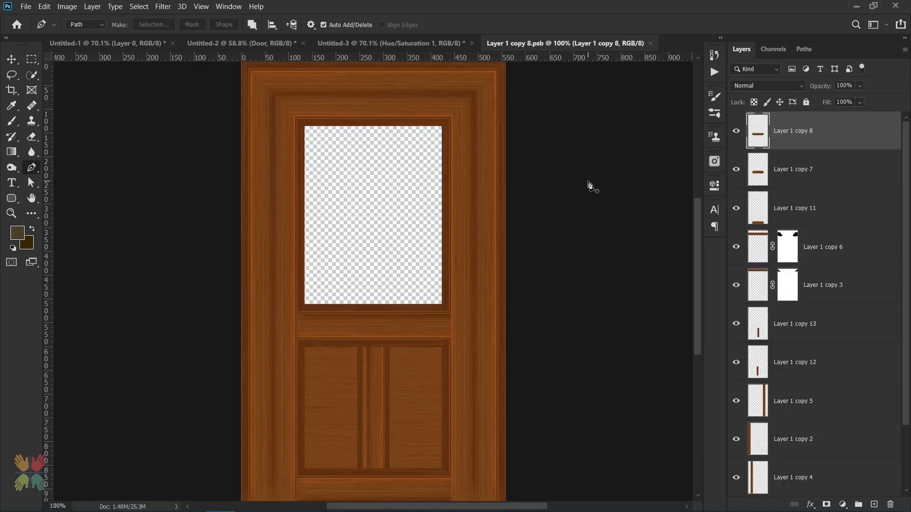
pyautogui.click(784, 174)
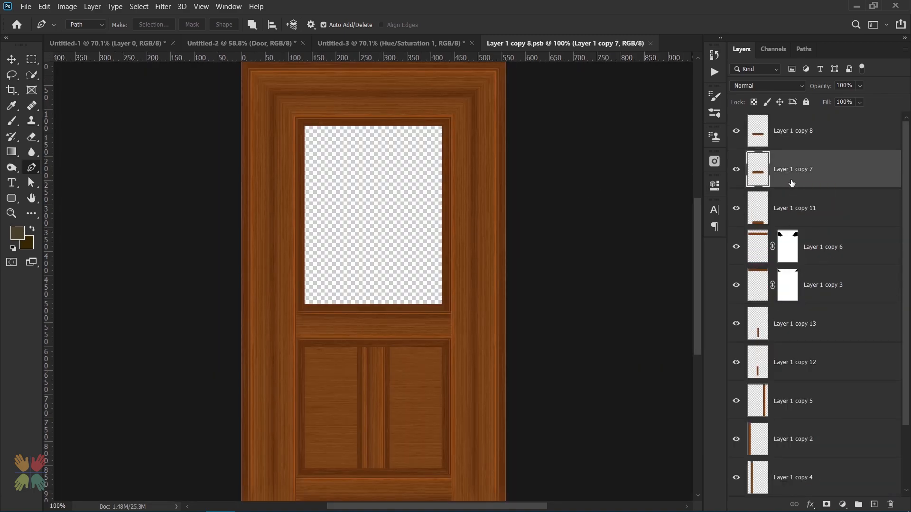
pyautogui.press('v')
pyautogui.moveTo(655, 157); pyautogui.dragTo(540, 367)
pyautogui.moveTo(852, 190); pyautogui.dragTo(856, 298)
# Close the door smart object's document and the Untitled-3 document
pyautogui.click(646, 48)
pyautogui.click(671, 43)
pyautogui.click(493, 43)
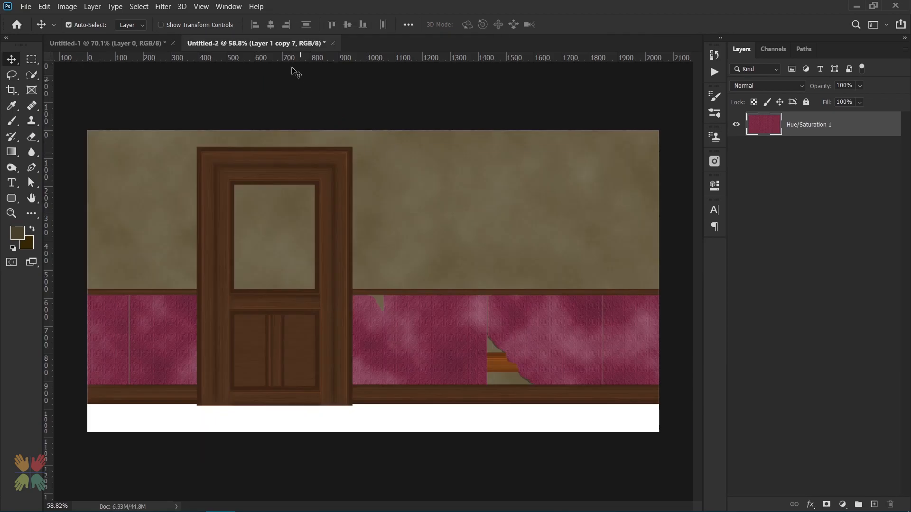
# Scale the copied board to about 65% width and 15% height at the large tear's base, and move its layer beneath the torn-edge layer
pyautogui.hotkey('ctrl', 't')
pyautogui.moveTo(527, 371); pyautogui.dragTo(527, 358)
pyautogui.scroll(8, 558, 359)
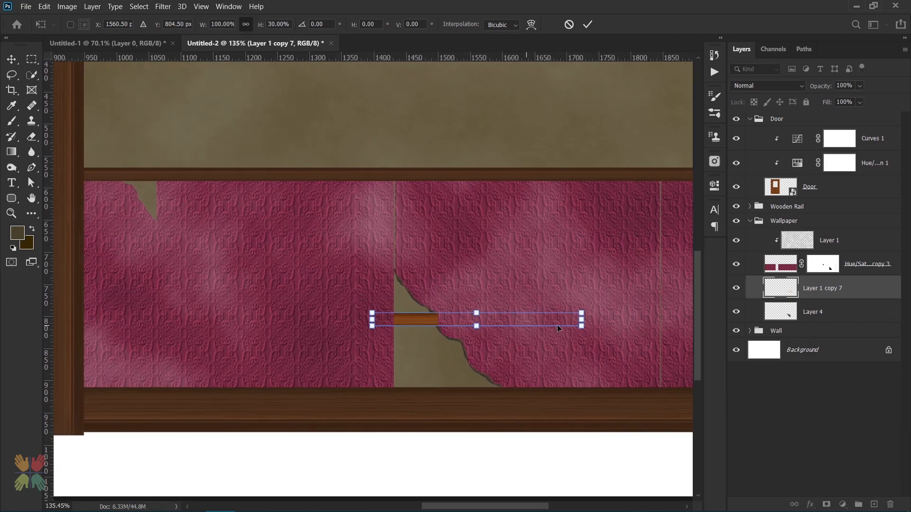
pyautogui.moveTo(477, 327); pyautogui.dragTo(488, 381)
pyautogui.moveTo(580, 381); pyautogui.dragTo(520, 381)
pyautogui.moveTo(366, 380); pyautogui.dragTo(380, 380)
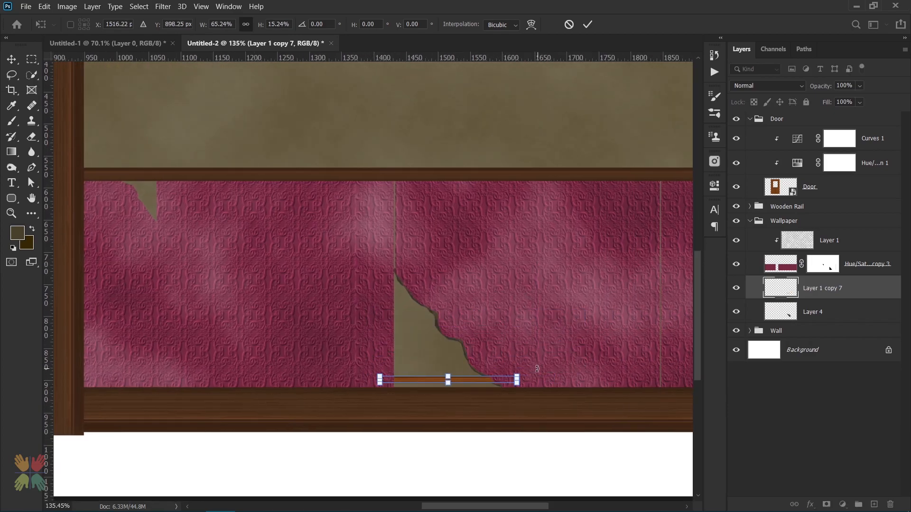
pyautogui.press('Return')
pyautogui.moveTo(824, 290); pyautogui.dragTo(826, 323)
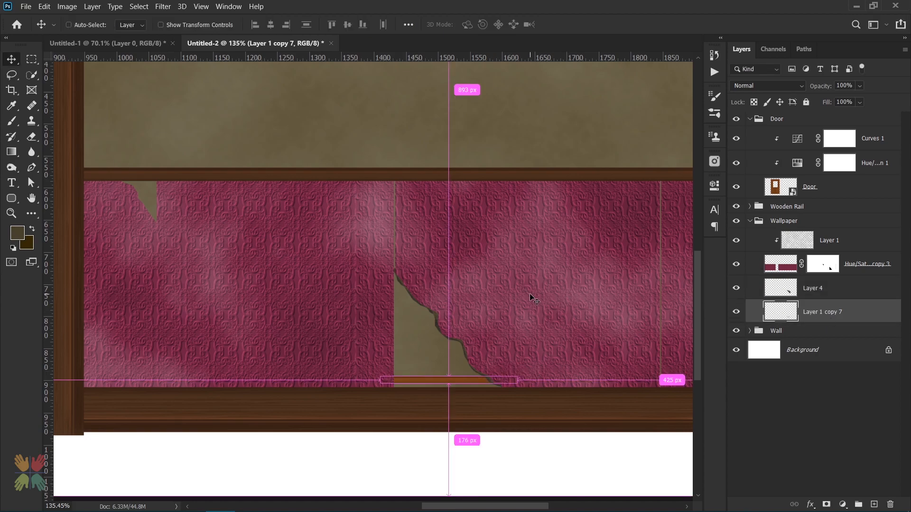
# Duplicate the wooden slat seven times, moving each copy 20 px above the previous one to fill the large tear
pyautogui.hotkey('ctrl', 'j')
pyautogui.hotkey('ctrl', 't')
pyautogui.hotkey('shift', 'Up')
pyautogui.hotkey('shift', 'Up')
pyautogui.hotkey('shift', 'Up')
pyautogui.hotkey('shift', 'Down')
pyautogui.press('Return')
pyautogui.hotkey('ctrl', 'j')
pyautogui.hotkey('ctrl', 't')
pyautogui.hotkey('shift', 'Up')
pyautogui.hotkey('shift', 'Up')
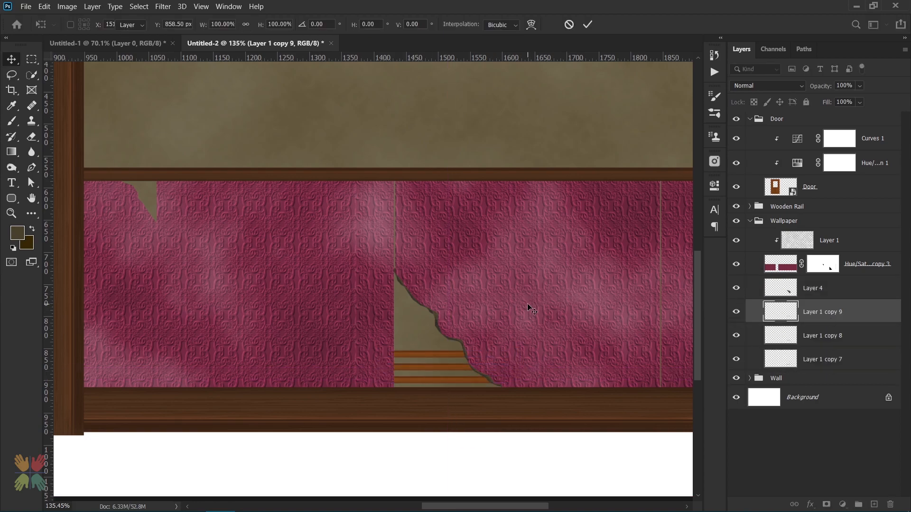
pyautogui.press('Return')
pyautogui.hotkey('ctrl', 'j')
pyautogui.hotkey('ctrl', 't')
pyautogui.hotkey('shift', 'Up')
pyautogui.hotkey('shift', 'Up')
pyautogui.hotkey('shift', 'Up')
pyautogui.hotkey('shift', 'Down')
pyautogui.press('Return')
pyautogui.hotkey('ctrl', 'j')
pyautogui.hotkey('ctrl', 't')
pyautogui.hotkey('shift', 'Up')
pyautogui.hotkey('shift', 'Up')
pyautogui.press('Return')
pyautogui.hotkey('ctrl', 'j')
pyautogui.hotkey('ctrl', 't')
pyautogui.hotkey('shift', 'Up')
pyautogui.hotkey('shift', 'Up')
pyautogui.press('Return')
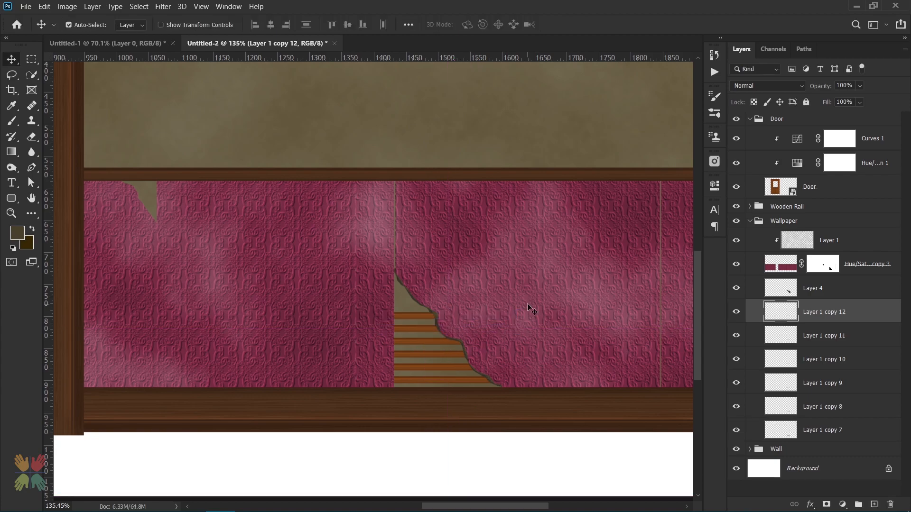
pyautogui.hotkey('ctrl', 'j')
pyautogui.hotkey('ctrl', 't')
pyautogui.hotkey('shift', 'Up')
pyautogui.hotkey('shift', 'Up')
pyautogui.press('Return')
pyautogui.hotkey('ctrl', 'j')
pyautogui.hotkey('ctrl', 't')
pyautogui.hotkey('shift', 'Up')
pyautogui.hotkey('shift', 'Up')
pyautogui.press('Return')
# Merge all the wooden slat layers into one layer and rename it Hidden Woods
pyautogui.scroll(-3, 886, 341)
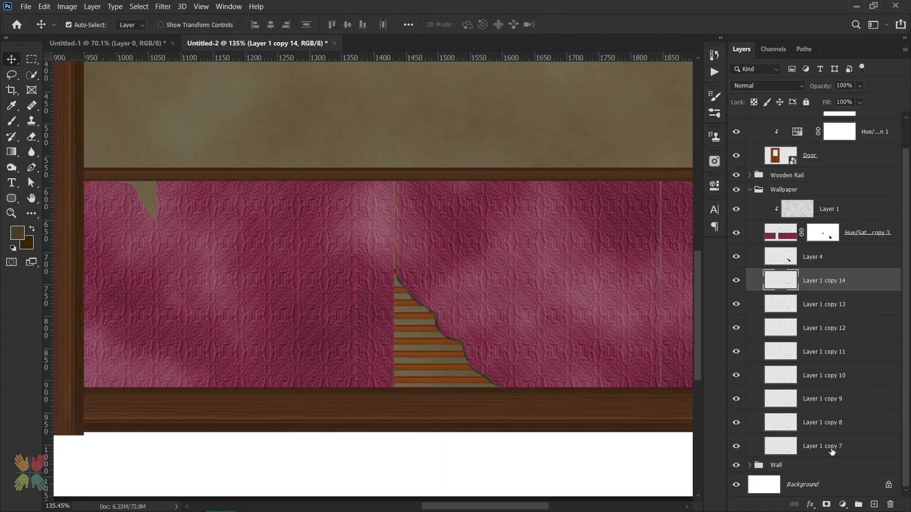
pyautogui.keyDown('shift'); pyautogui.click(832, 450); pyautogui.keyUp('shift')
pyautogui.hotkey('ctrl', 'e')
pyautogui.doubleClick(833, 313)
pyautogui.write('Hidden Woods')
pyautogui.press('Return')
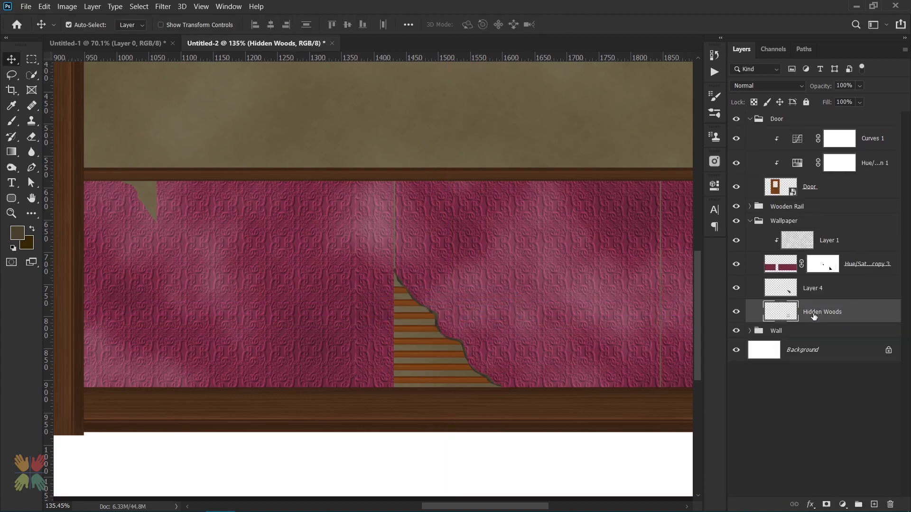
# Add a layer mask to Hidden Woods and paint it black with a 3 px brush to give the slats ragged, broken edges
pyautogui.click(827, 504)
pyautogui.press('b')
pyautogui.click(86, 27)
pyautogui.click(87, 29)
pyautogui.press('[')
pyautogui.press('[')
pyautogui.press('[')
pyautogui.press('[')
pyautogui.press('[')
pyautogui.press('[')
pyautogui.press('[')
pyautogui.press('[')
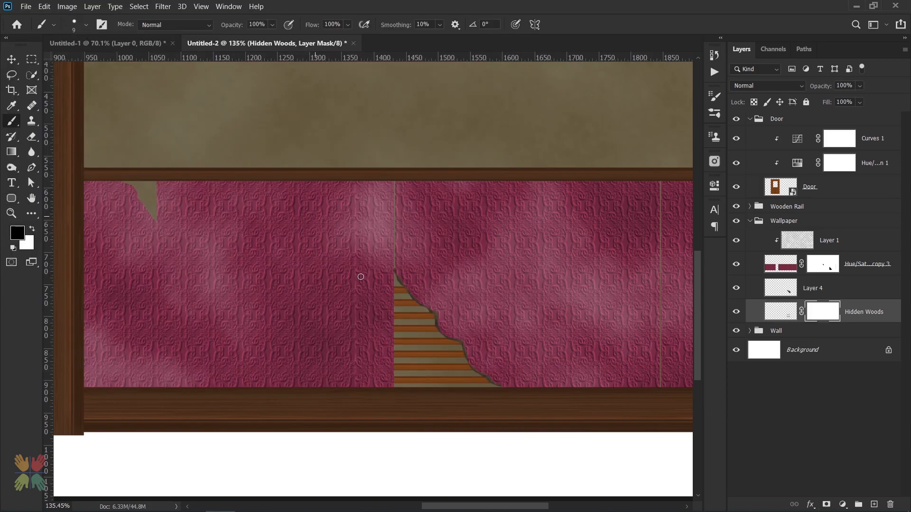
pyautogui.scroll(4, 392, 319)
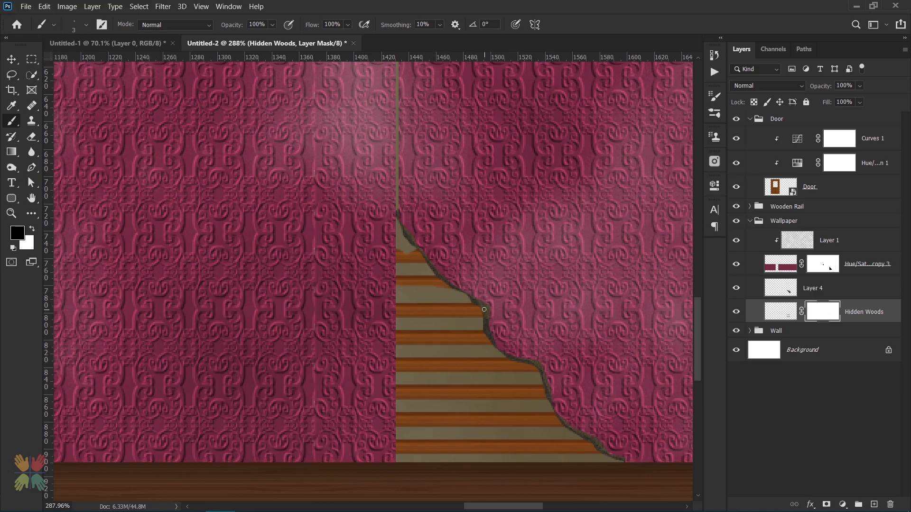
pyautogui.moveTo(393, 338); pyautogui.dragTo(400, 332)
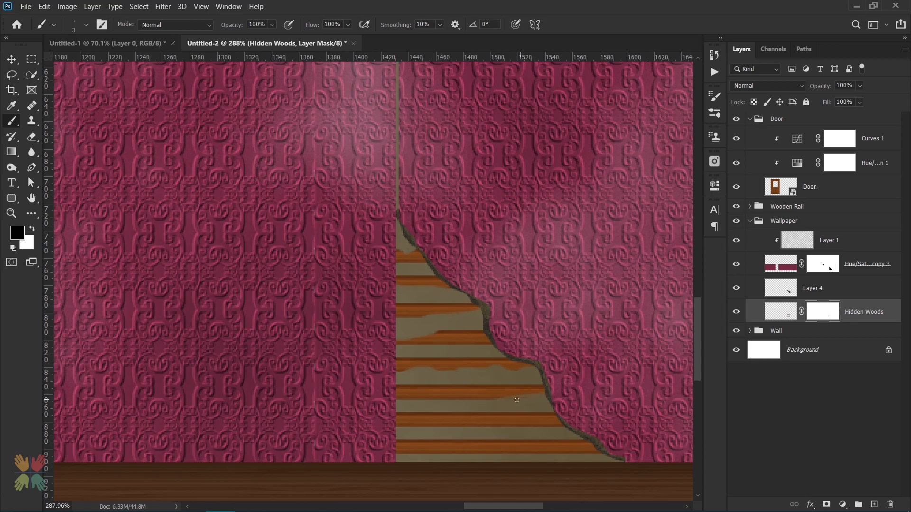
pyautogui.moveTo(437, 387); pyautogui.dragTo(405, 385)
pyautogui.moveTo(394, 424)
pyautogui.mouseDown()
pyautogui.moveTo(537, 426)
pyautogui.moveTo(397, 426)
pyautogui.moveTo(416, 425)
pyautogui.mouseUp()
pyautogui.moveTo(523, 445); pyautogui.dragTo(552, 443)
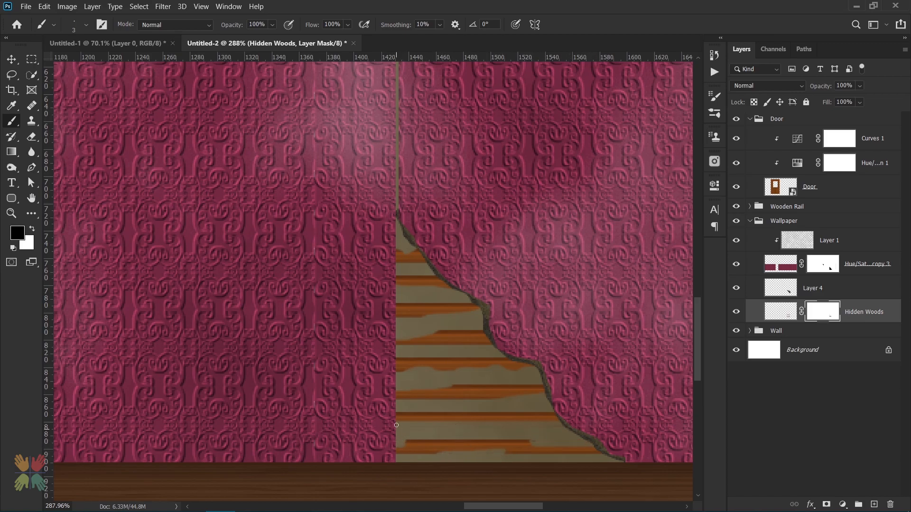
# Clip a Hue/Saturation adjustment to Hidden Woods and lower its saturation to -72
pyautogui.hotkey('ctrl', '0')
pyautogui.click(842, 504)
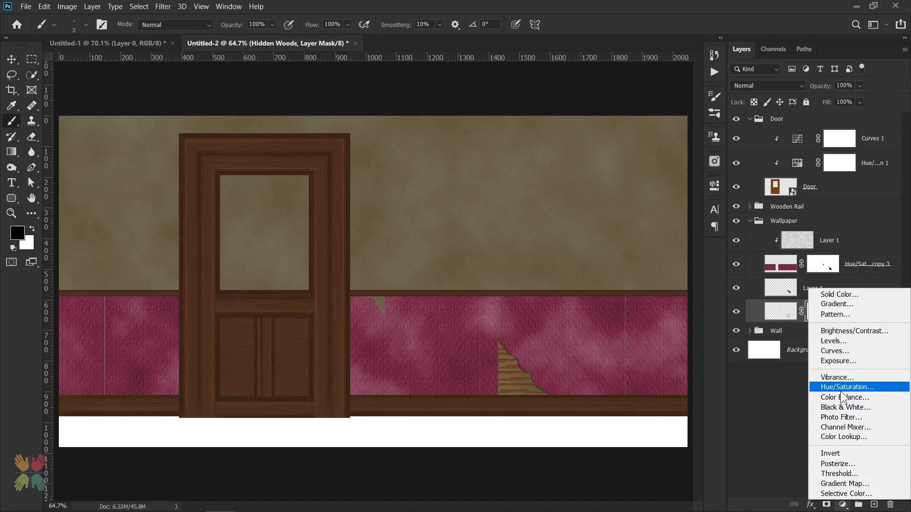
pyautogui.click(807, 391)
pyautogui.write('-38')
pyautogui.press('Return')
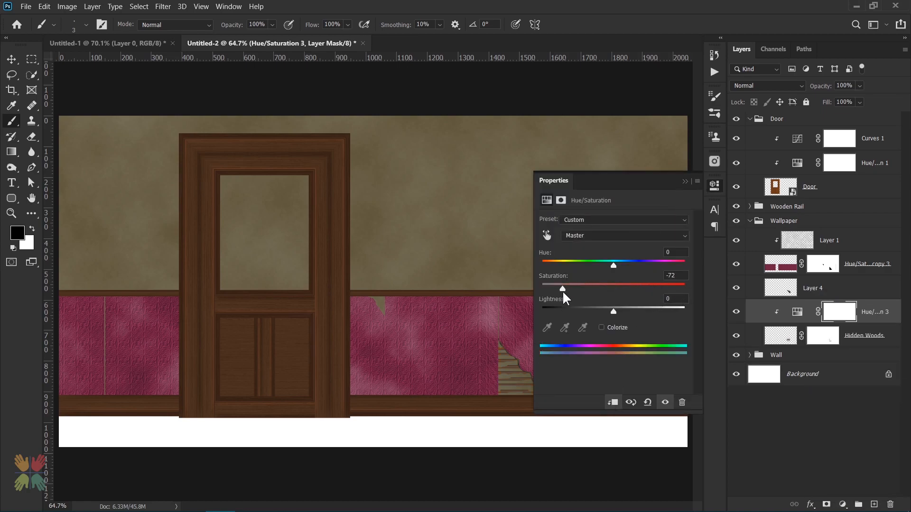
pyautogui.click(684, 182)
# Convert Hidden Woods and its Hue/Saturation adjustment into a single smart object
pyautogui.keyDown('shift'); pyautogui.click(778, 338); pyautogui.keyUp('shift')
pyautogui.rightClick(781, 337)
pyautogui.click(768, 210)
# Duplicate the slats smart object and transform the copy into place behind the small tear beside the door
pyautogui.hotkey('ctrl', 'j')
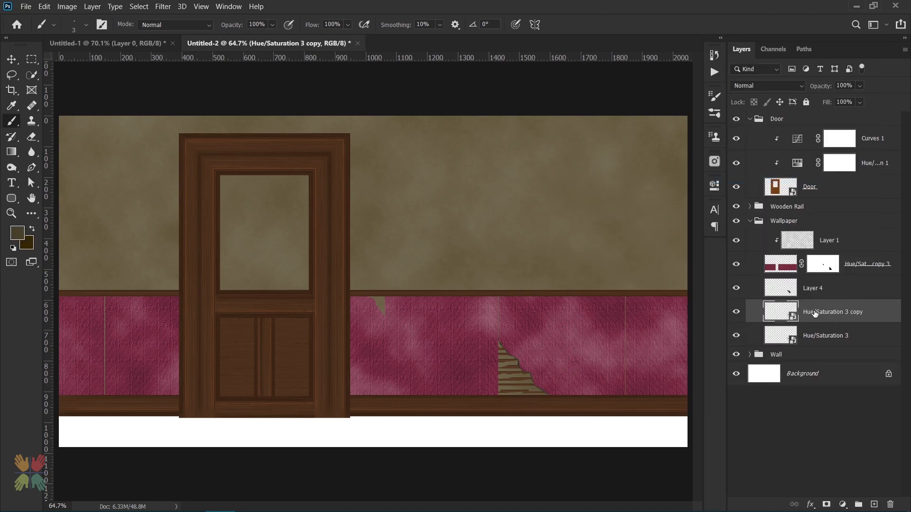
pyautogui.hotkey('ctrl', 't')
pyautogui.rightClick(515, 370)
pyautogui.click(540, 372)
pyautogui.moveTo(540, 372)
pyautogui.mouseDown()
pyautogui.moveTo(401, 305)
pyautogui.moveTo(399, 292)
pyautogui.moveTo(389, 303)
pyautogui.mouseUp()
pyautogui.press('Return')
# Combine both slats layers into one smart object
pyautogui.press('b')
pyautogui.keyDown('shift'); pyautogui.click(780, 335); pyautogui.keyUp('shift')
pyautogui.rightClick(835, 336)
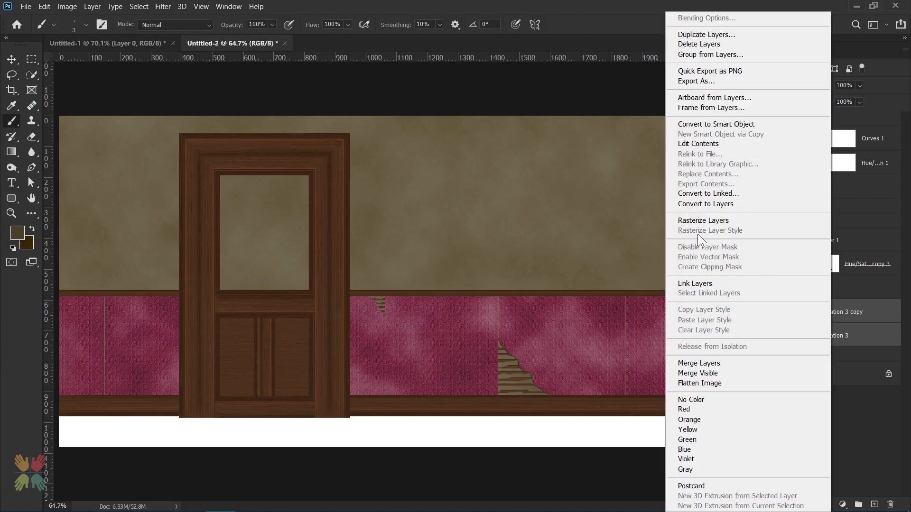
pyautogui.click(717, 122)
# Apply a Multiply drop shadow to the combined slats smart object
pyautogui.doubleClick(874, 311)
pyautogui.click(464, 269)
pyautogui.click(799, 74)
pyautogui.scroll(9, 532, 379)
pyautogui.moveTo(564, 366); pyautogui.dragTo(476, 366)
pyautogui.doubleClick(880, 316)
pyautogui.click(433, 269)
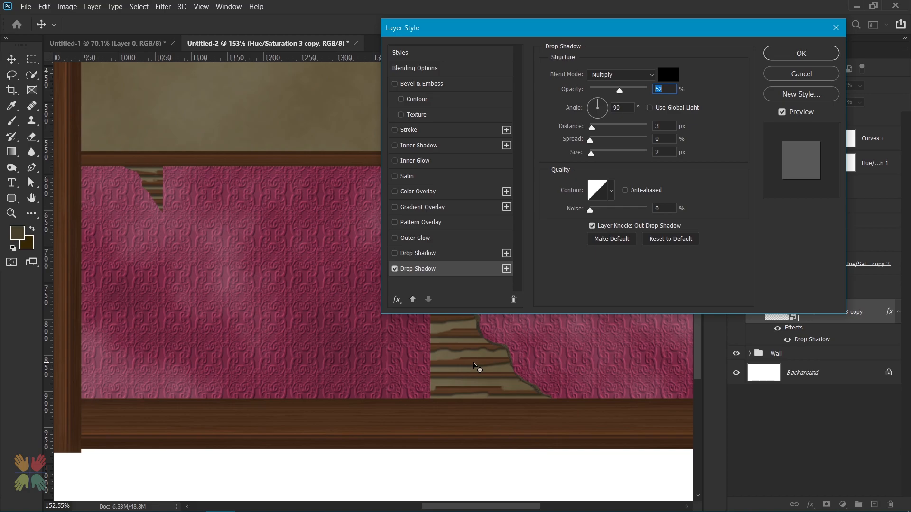
pyautogui.click(800, 53)
# Adjust the slats' drop shadow to 50% opacity, 153° angle, 6 px distance, 3% spread, and 1 px size
pyautogui.scroll(-3, 522, 327)
pyautogui.scroll(5, 522, 377)
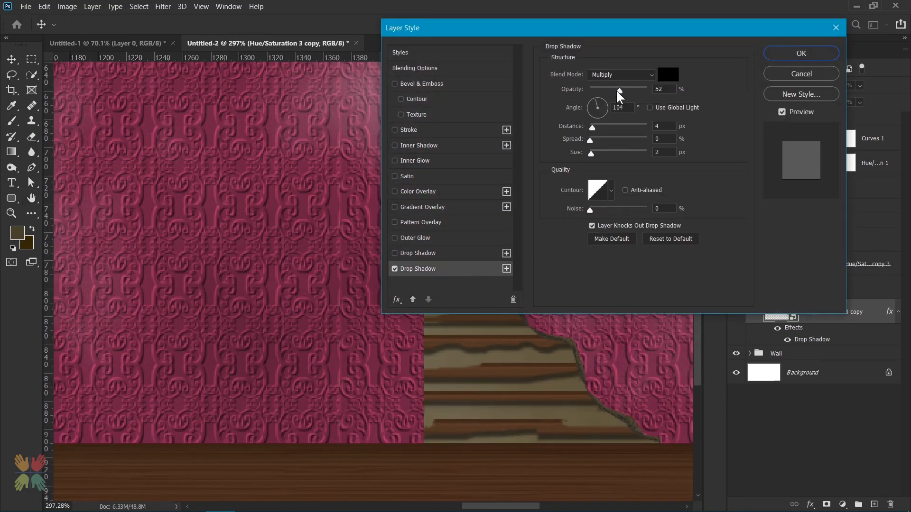
pyautogui.moveTo(615, 89); pyautogui.dragTo(617, 90)
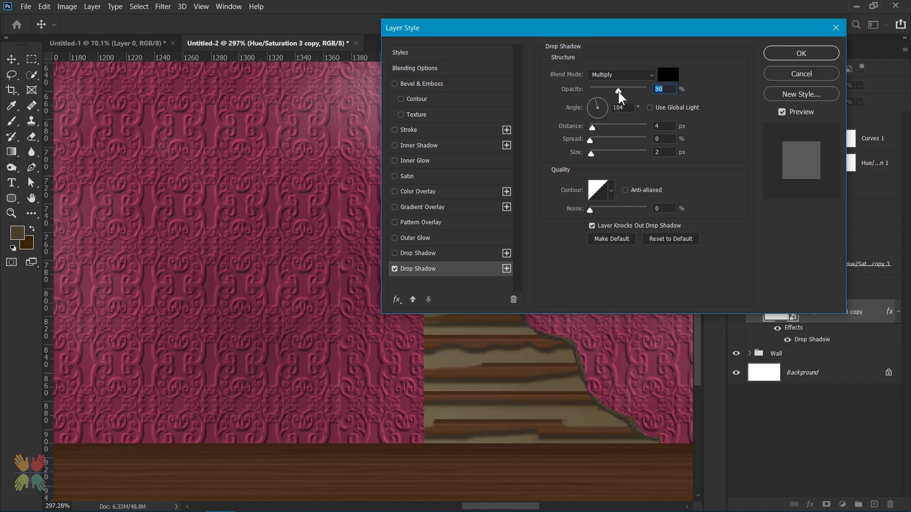
pyautogui.click(603, 108)
pyautogui.write('153')
pyautogui.click(666, 126)
pyautogui.write('6')
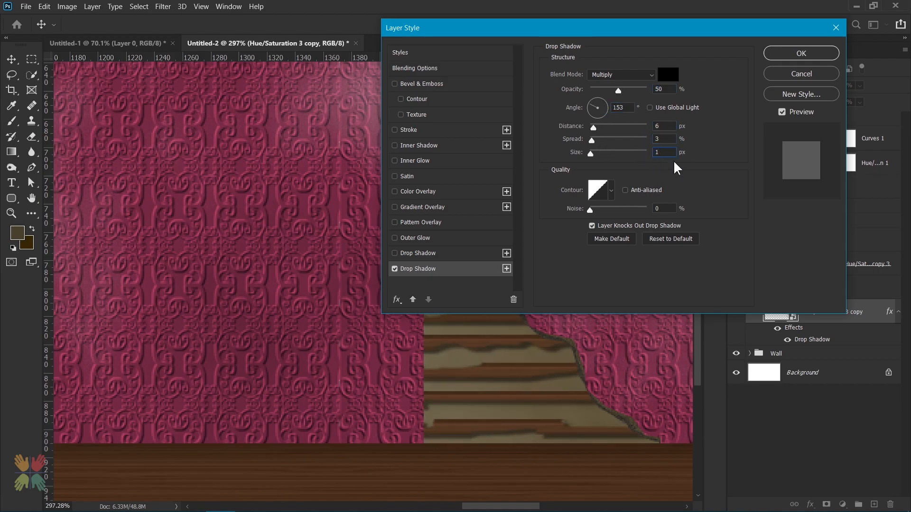
pyautogui.click(781, 58)
# Add a new layer above the slats and paint a soft black shadow along the large tear's edge at 20% brush opacity
pyautogui.press('b')
pyautogui.click(898, 312)
pyautogui.click(822, 292)
pyautogui.click(827, 314)
pyautogui.click(873, 505)
pyautogui.press('d')
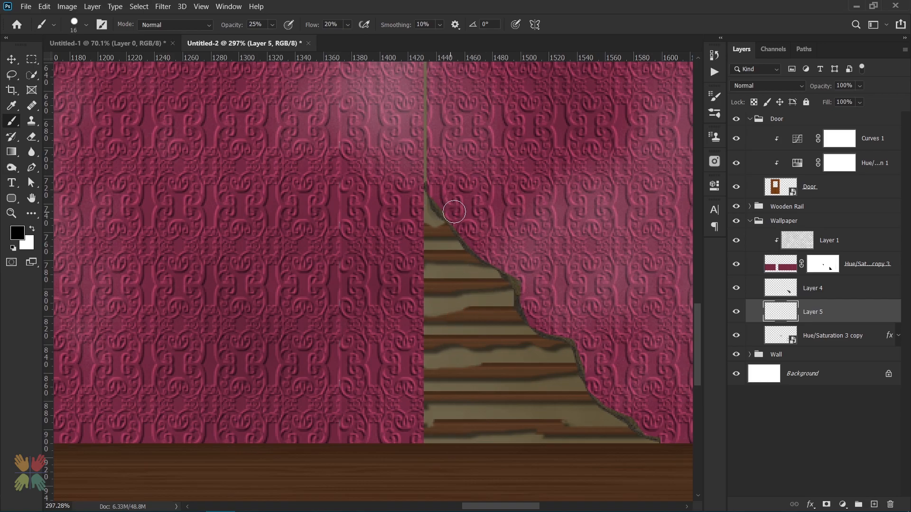
pyautogui.click(86, 25)
pyautogui.press('Return')
pyautogui.write('20')
pyautogui.press('Return')
pyautogui.moveTo(518, 292)
pyautogui.mouseDown()
pyautogui.moveTo(529, 324)
pyautogui.moveTo(565, 342)
pyautogui.moveTo(588, 385)
pyautogui.moveTo(679, 454)
pyautogui.moveTo(641, 430)
pyautogui.mouseUp()
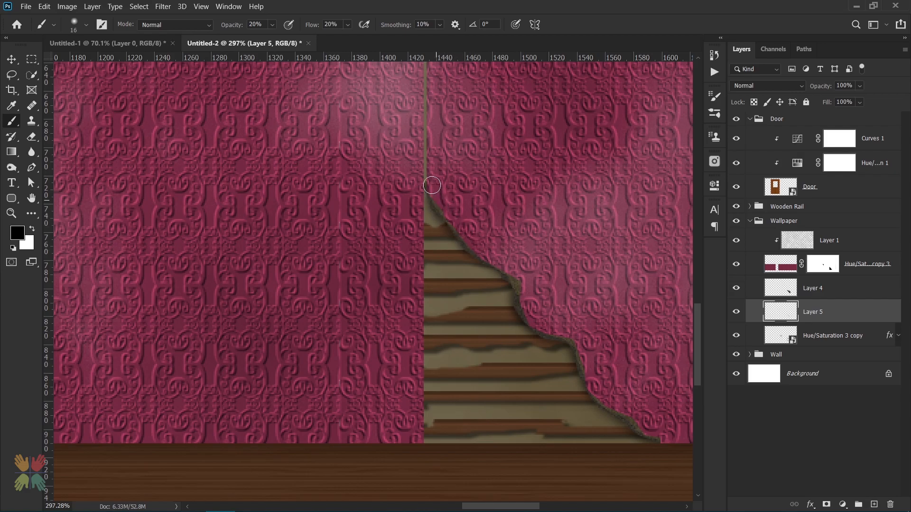
# Shade the exposed slats in the large and small tears with larger soft black strokes at 15% flow
pyautogui.press(']')
pyautogui.press(']')
pyautogui.press(']')
pyautogui.press(']')
pyautogui.hotkey('shift', '1')
pyautogui.hotkey('shift', '5')
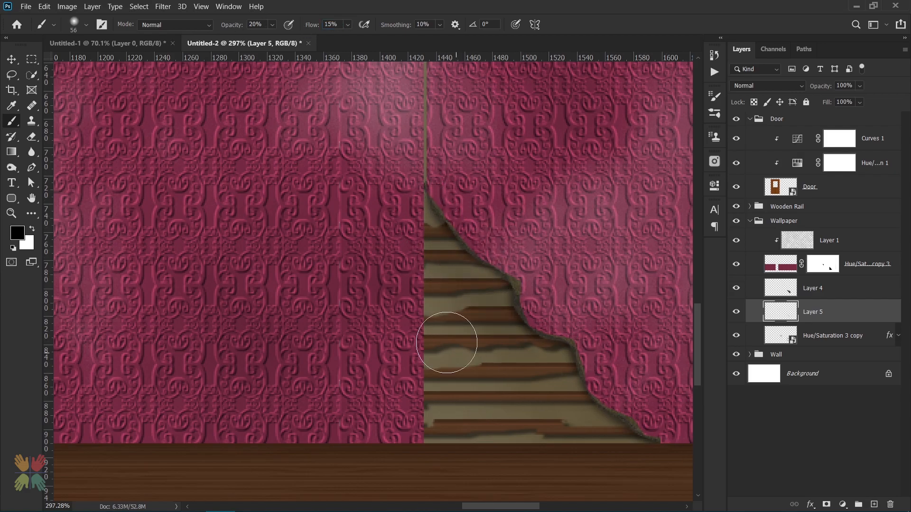
pyautogui.moveTo(157, 156)
pyautogui.mouseDown()
pyautogui.moveTo(246, 273)
pyautogui.moveTo(280, 270)
pyautogui.moveTo(314, 332)
pyautogui.moveTo(333, 252)
pyautogui.moveTo(266, 264)
pyautogui.moveTo(294, 266)
pyautogui.moveTo(258, 258)
pyautogui.moveTo(306, 324)
pyautogui.moveTo(257, 256)
pyautogui.moveTo(318, 330)
pyautogui.mouseUp()
pyautogui.keyDown('alt'); pyautogui.rightClick(247, 273); pyautogui.keyUp('alt')
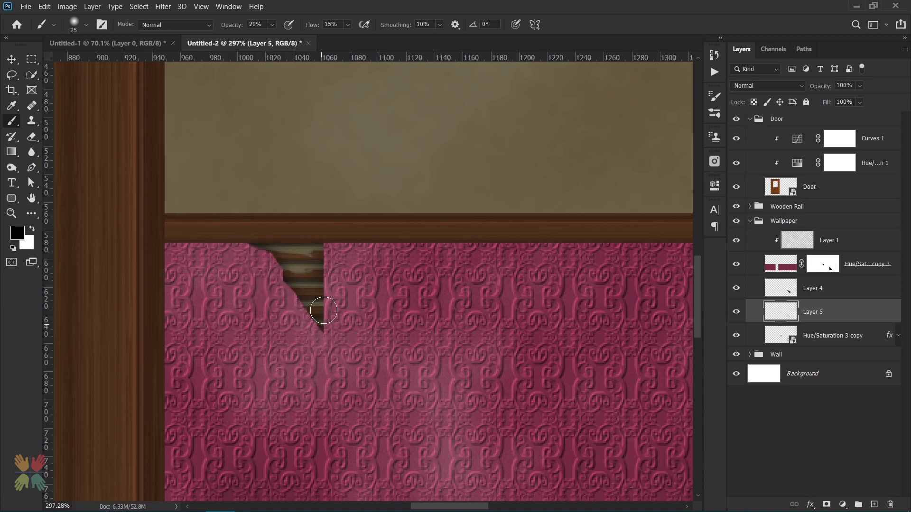
# Select Layer 2's mask in the Wall group and place vertical guides on the four wallpaper seams
pyautogui.hotkey('ctrl', '0')
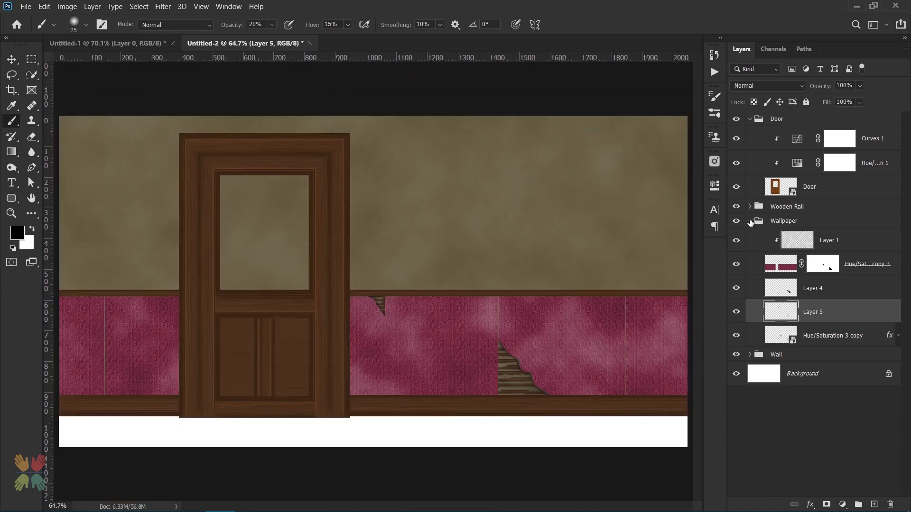
pyautogui.click(750, 222)
pyautogui.click(750, 119)
pyautogui.click(749, 163)
pyautogui.click(780, 207)
pyautogui.click(822, 207)
pyautogui.moveTo(49, 187); pyautogui.dragTo(626, 170)
# Mask out a thin vertical seam in the upper wall along the leftmost guide using a pen path, and remove that guide
pyautogui.press('p')
pyautogui.scroll(4, 112, 291)
pyautogui.scroll(5, 136, 96)
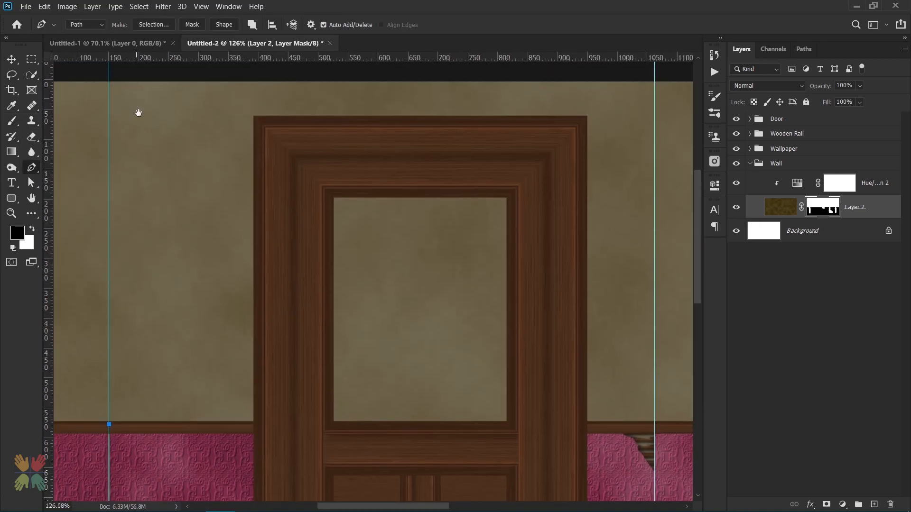
pyautogui.scroll(8, 112, 92)
pyautogui.scroll(-7, 157, 279)
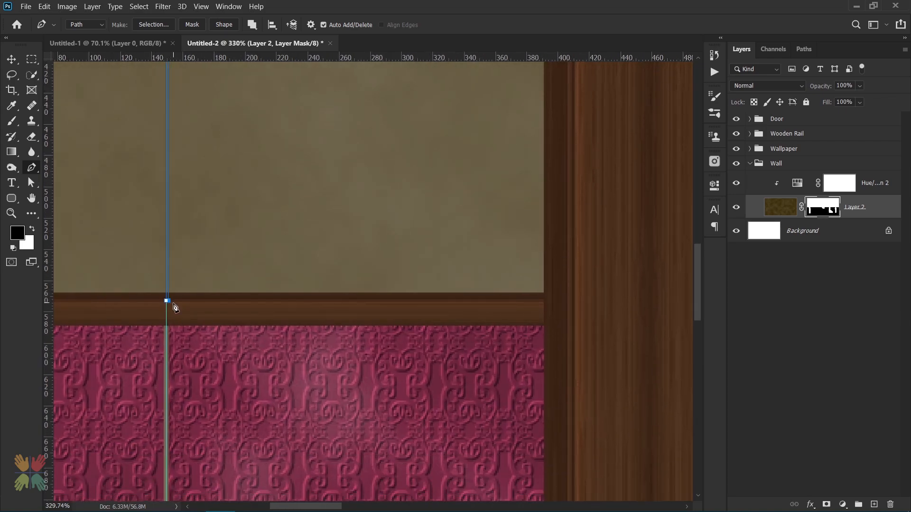
pyautogui.hotkey('ctrl', 'Return')
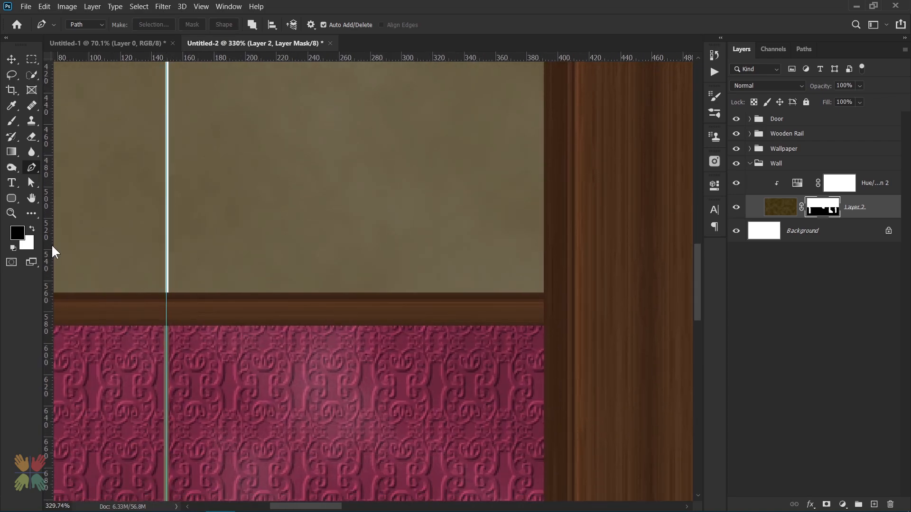
pyautogui.press('v')
pyautogui.hotkey('ctrl', '0')
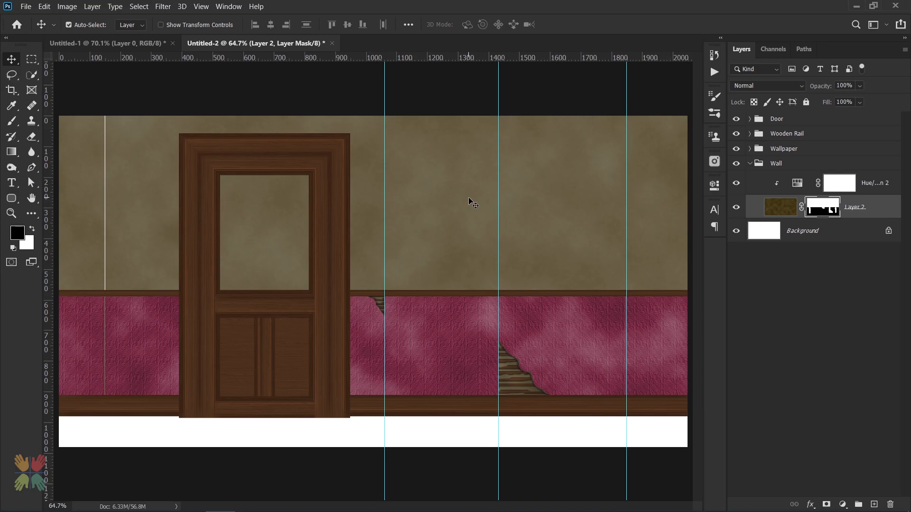
# Cut a thin vertical seam through the wall mask along the guide above the small tear, and remove the guide
pyautogui.press('p')
pyautogui.scroll(4, 383, 296)
pyautogui.click(388, 295)
pyautogui.scroll(4, 388, 295)
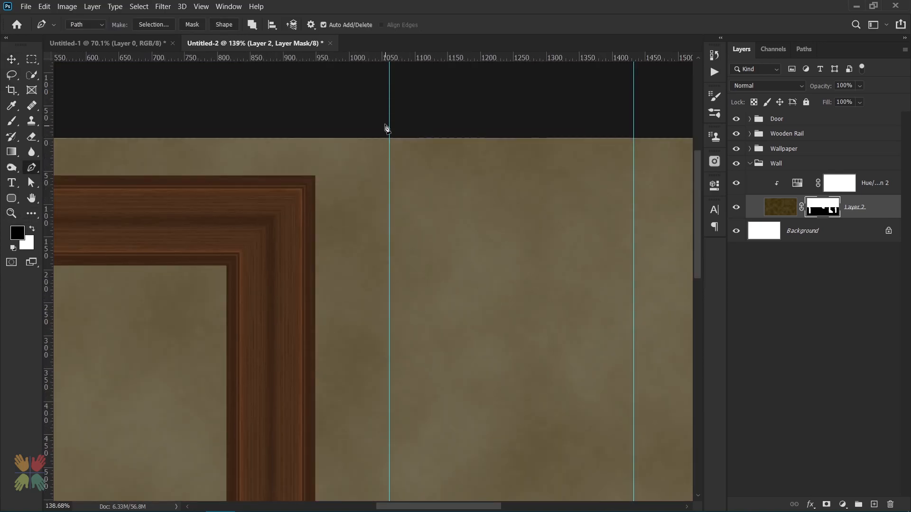
pyautogui.click(388, 120)
pyautogui.click(388, 132)
pyautogui.scroll(7, 388, 132)
pyautogui.scroll(3, 389, 136)
pyautogui.scroll(2, 377, 198)
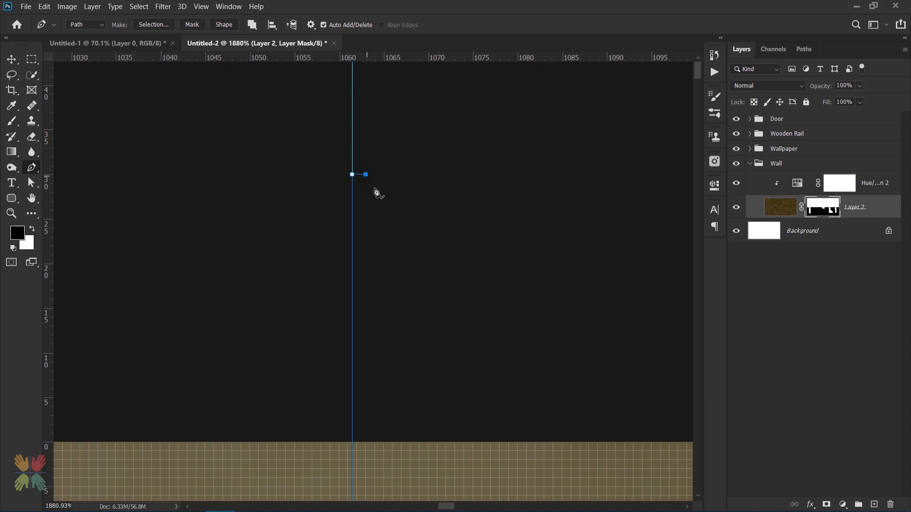
pyautogui.scroll(-5, 386, 358)
pyautogui.scroll(4, 350, 226)
pyautogui.hotkey('ctrl', 'Return')
pyautogui.hotkey('alt', 'BackSpace')
pyautogui.hotkey('ctrl', 'd')
pyautogui.hotkey('ctrl', '0')
pyautogui.press('v')
pyautogui.moveTo(384, 213); pyautogui.dragTo(2, 190)
# Cut a matching thin seam through the wall mask along the guide above the large tear, and remove the guide
pyautogui.press('p')
pyautogui.click(498, 292)
pyautogui.click(498, 98)
pyautogui.scroll(8, 499, 101)
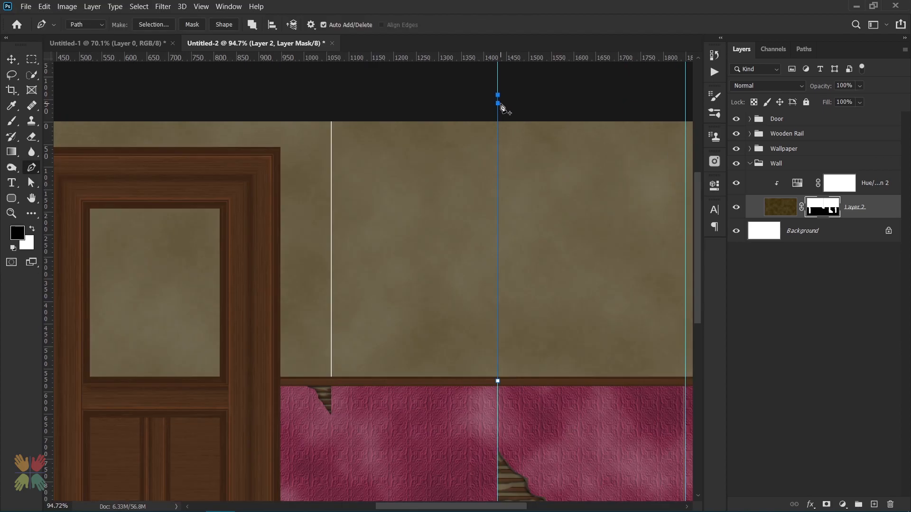
pyautogui.scroll(-6, 483, 225)
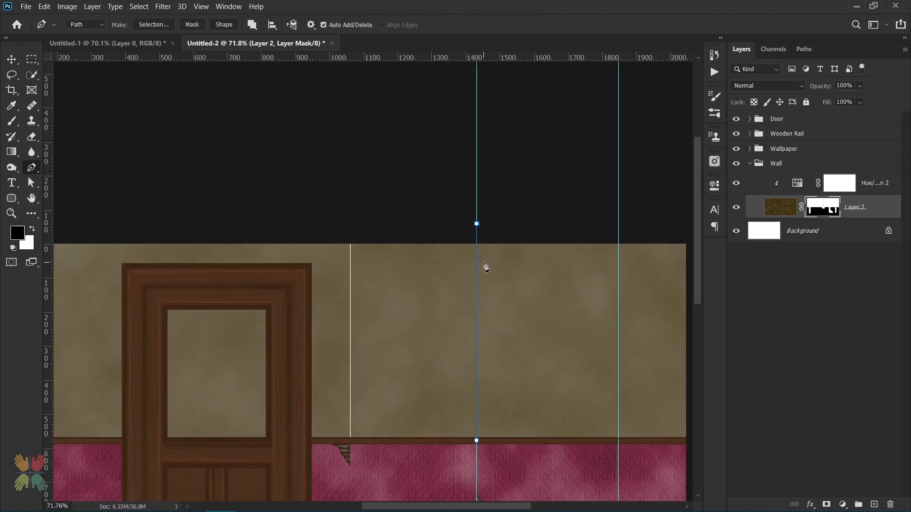
pyautogui.scroll(5, 491, 268)
pyautogui.hotkey('ctrl', 'Return')
pyautogui.hotkey('alt', 'BackSpace')
pyautogui.hotkey('ctrl', 'd')
pyautogui.hotkey('ctrl', '0')
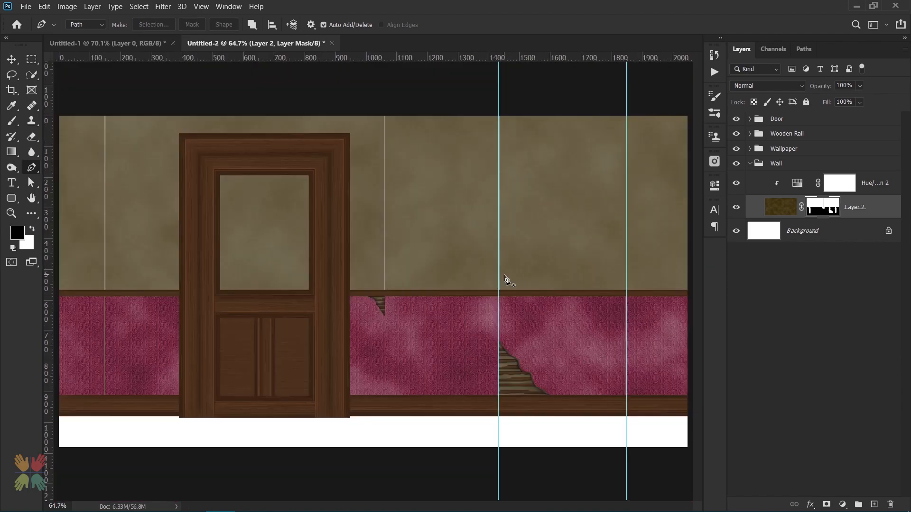
pyautogui.press('v')
pyautogui.moveTo(498, 240); pyautogui.dragTo(47, 240)
# Cut the fourth thin seam through the wall mask along the rightmost guide, and remove the guide
pyautogui.press('p')
pyautogui.click(626, 293)
pyautogui.click(626, 107)
pyautogui.scroll(3, 628, 109)
pyautogui.scroll(10, 531, 162)
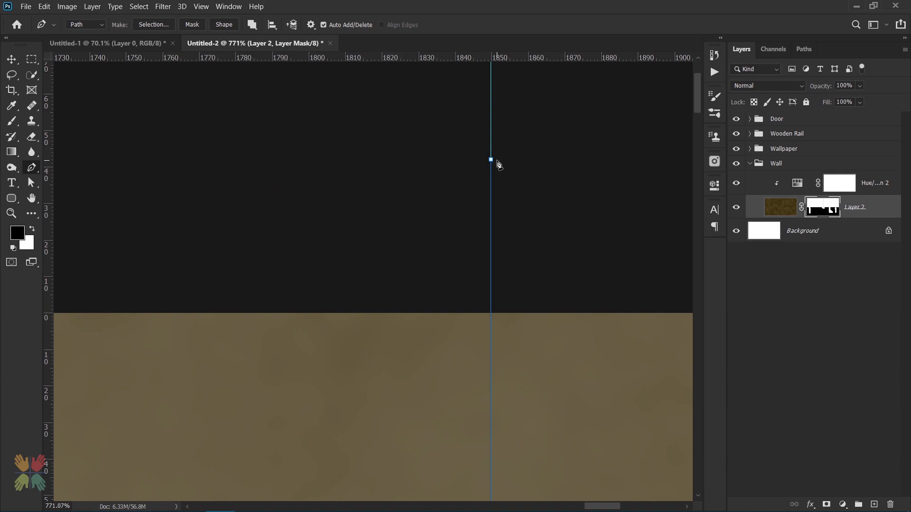
pyautogui.scroll(-10, 521, 245)
pyautogui.hotkey('ctrl', 'Return')
pyautogui.hotkey('alt', 'BackSpace')
pyautogui.hotkey('ctrl', 'd')
pyautogui.press('v')
pyautogui.moveTo(489, 307); pyautogui.dragTo(47, 307)
pyautogui.hotkey('ctrl', '0')
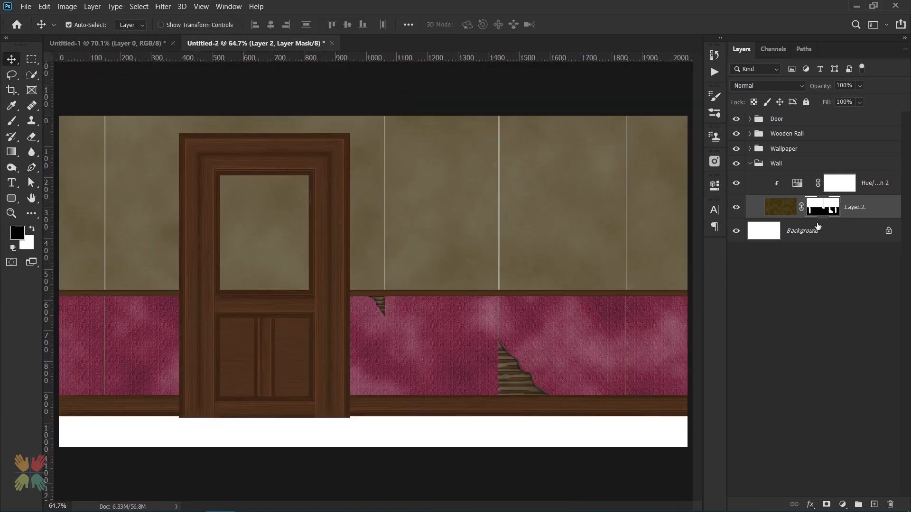
# Fill the Background layer with gray
pyautogui.click(843, 236)
pyautogui.click(44, 6)
pyautogui.click(52, 181)
pyautogui.click(432, 125)
pyautogui.click(431, 204)
pyautogui.press('Return')
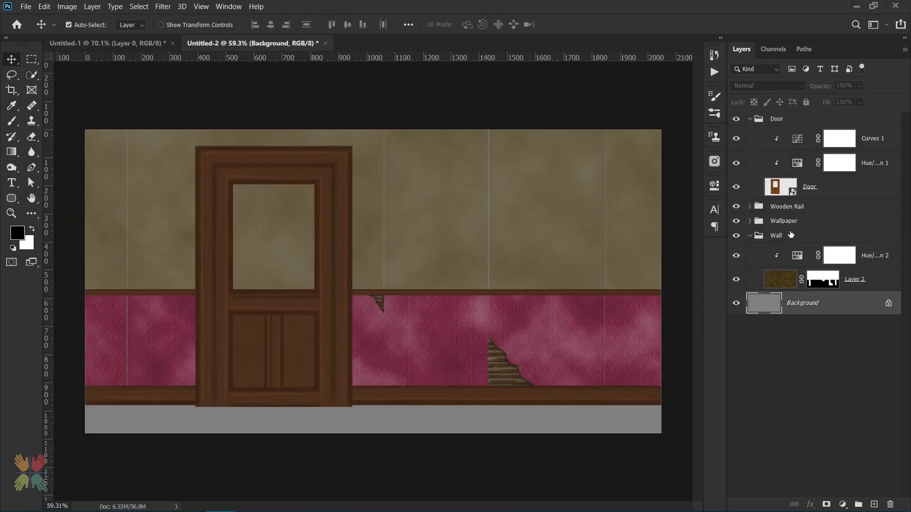
# Draw a narrow, uneven pen path along the rightmost upper-wall seam and turn it into a selection on Layer 2's mask to roughen the seam
pyautogui.click(823, 279)
pyautogui.press('p')
pyautogui.scroll(6, 526, 220)
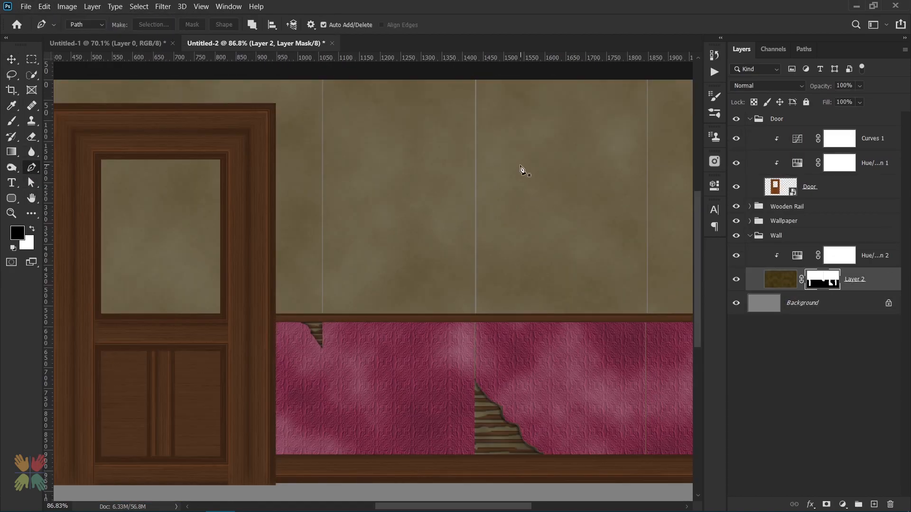
pyautogui.click(560, 78)
pyautogui.scroll(-2, 536, 322)
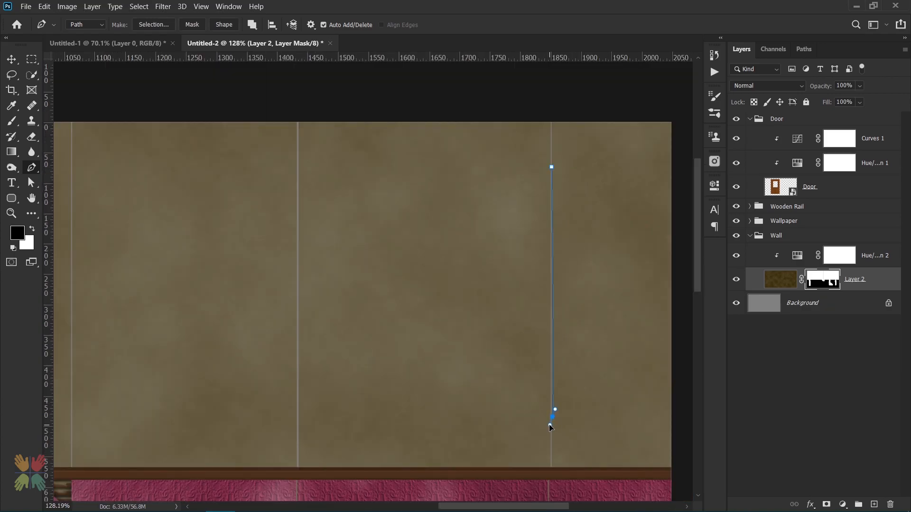
pyautogui.click(552, 410)
pyautogui.scroll(10, 549, 183)
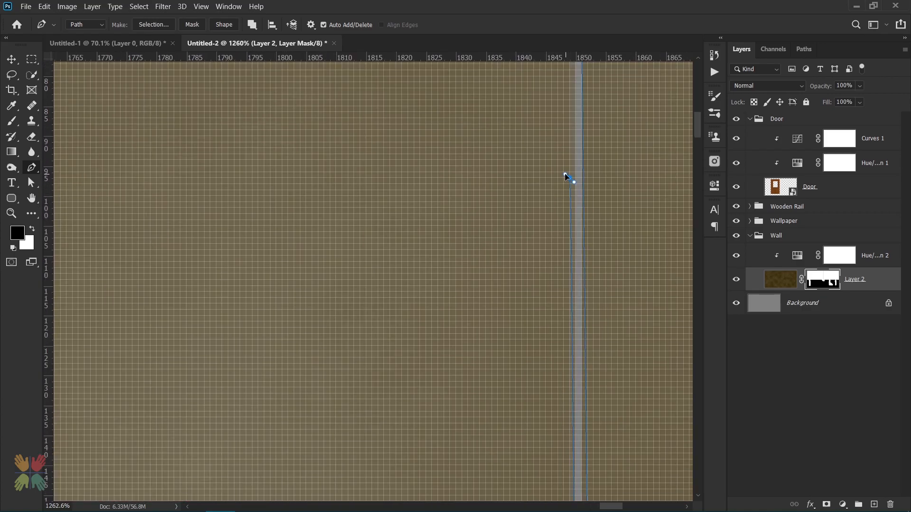
pyautogui.scroll(3, 564, 166)
pyautogui.click(560, 147)
pyautogui.hotkey('ctrl', 'Return')
pyautogui.hotkey('ctrl', '0')
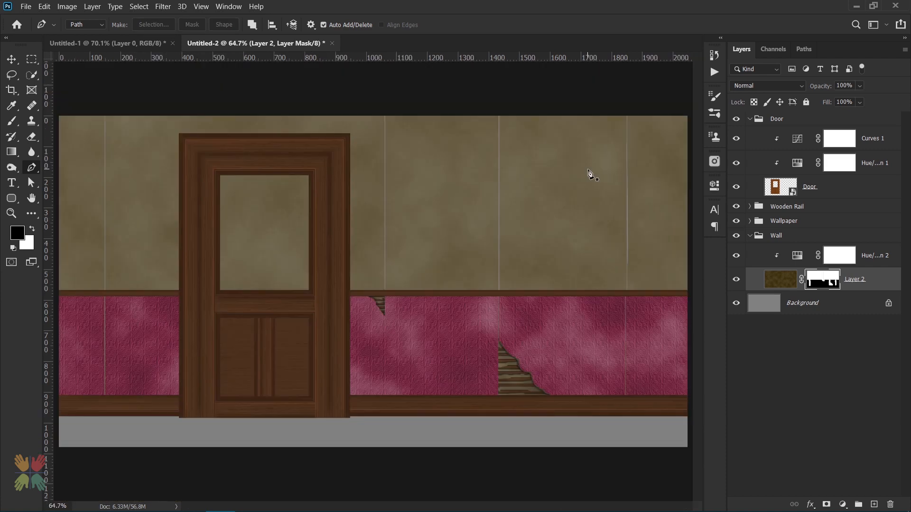
# Draw a narrow sliver path along the upper-wall seam beside the door and paint it black on Layer 2's mask to roughen the seam
pyautogui.scroll(5, 524, 203)
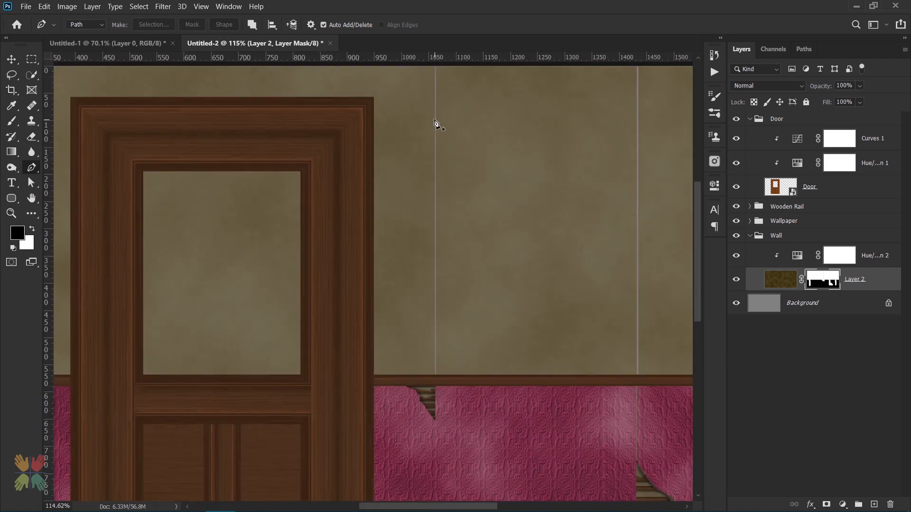
pyautogui.scroll(3, 436, 124)
pyautogui.click(435, 110)
pyautogui.scroll(-4, 445, 418)
pyautogui.moveTo(440, 293); pyautogui.dragTo(434, 430)
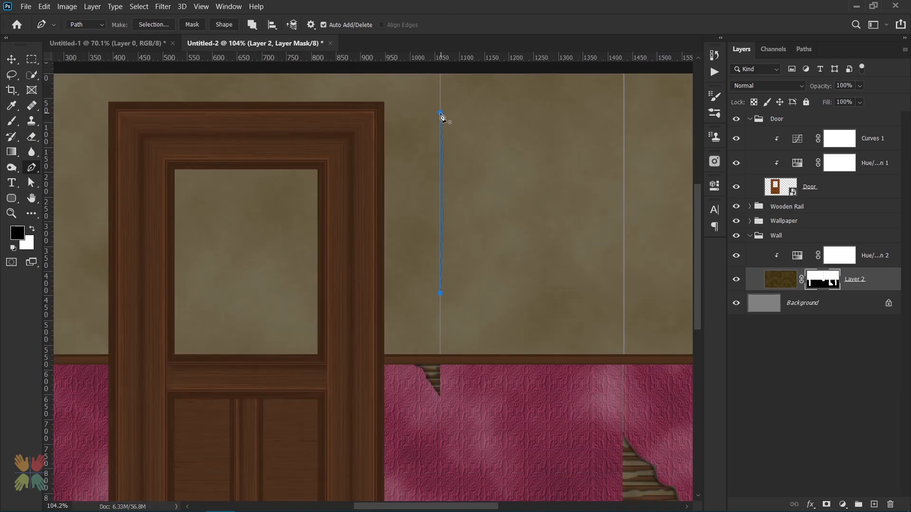
pyautogui.hotkey('ctrl', 'Return')
pyautogui.scroll(3, 463, 116)
pyautogui.press('o')
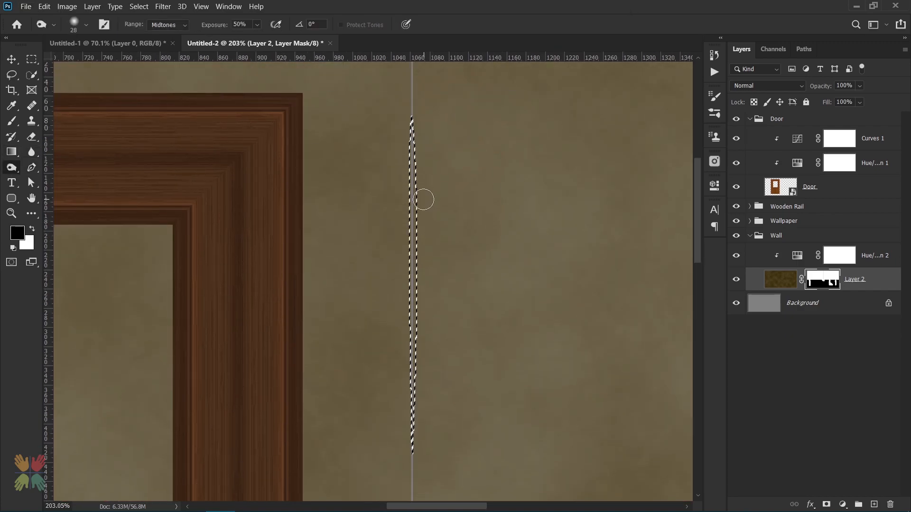
pyautogui.click(12, 122)
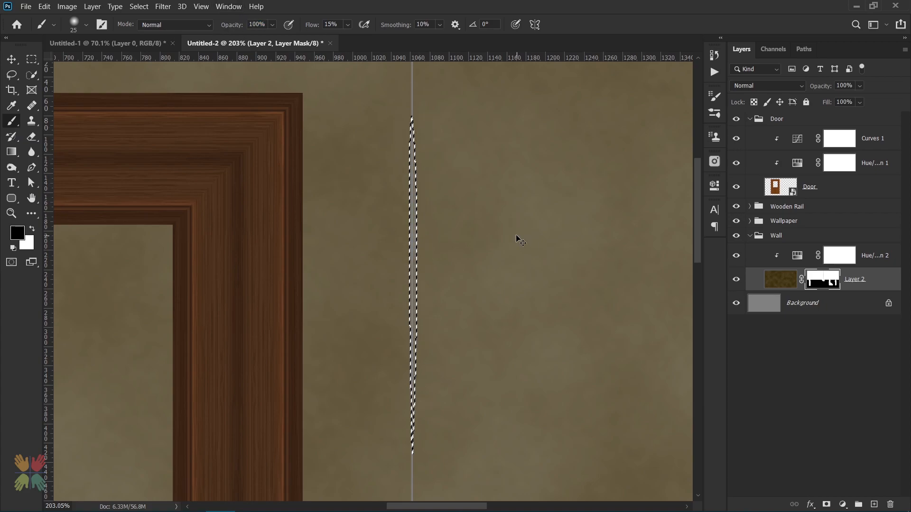
pyautogui.hotkey('ctrl', 'd')
pyautogui.hotkey('ctrl', '0')
# Fill the Background layer with dark gray
pyautogui.click(762, 304)
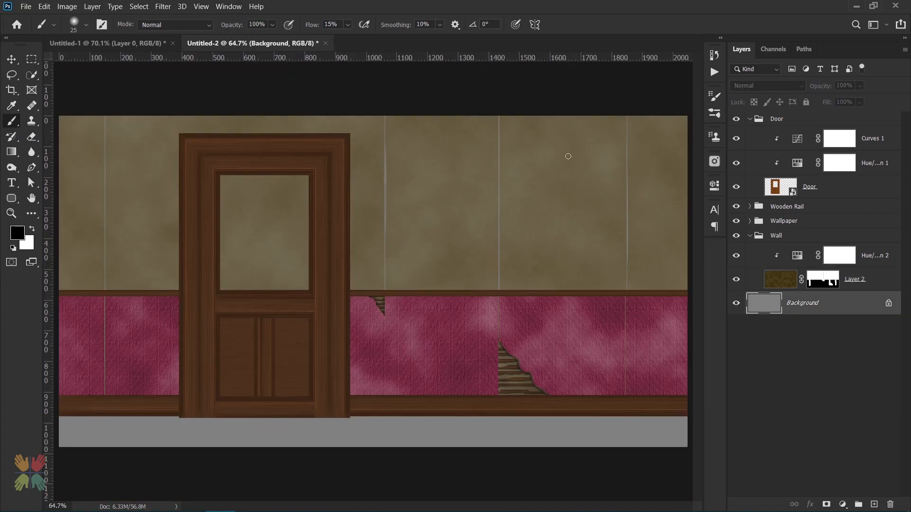
pyautogui.click(44, 6)
pyautogui.click(61, 168)
pyautogui.click(459, 125)
pyautogui.click(441, 157)
pyautogui.moveTo(504, 325); pyautogui.dragTo(496, 337)
pyautogui.click(765, 217)
pyautogui.click(529, 126)
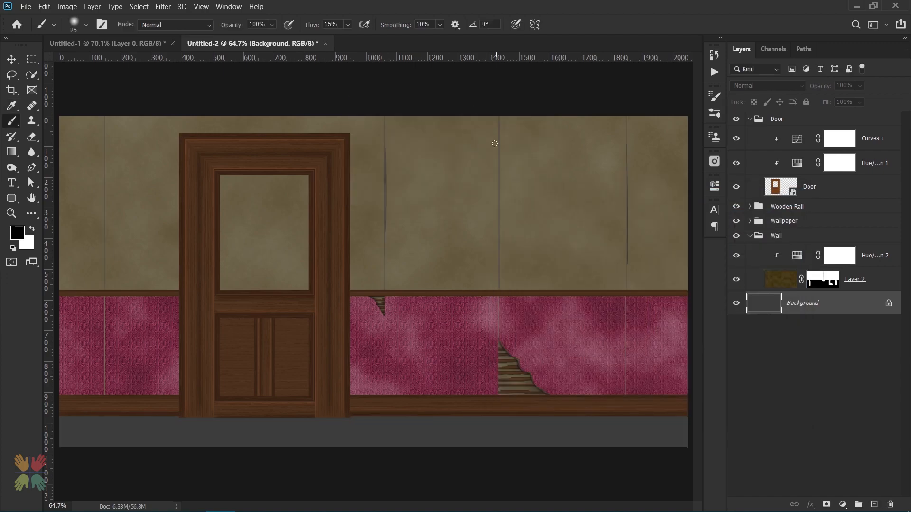
# Refill the Background layer with light gray, and collapse the Wall and Door groups
pyautogui.click(44, 7)
pyautogui.click(60, 169)
pyautogui.moveTo(500, 297); pyautogui.dragTo(490, 281)
pyautogui.click(747, 221)
pyautogui.click(540, 124)
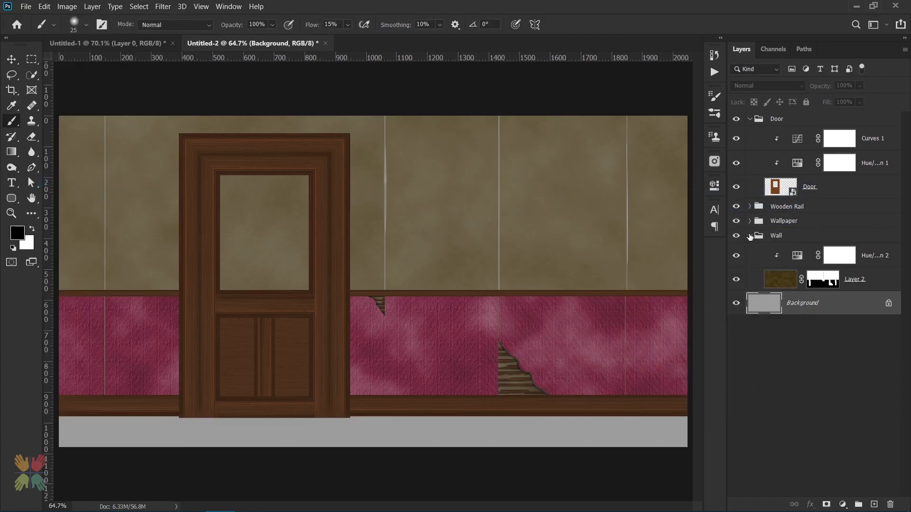
pyautogui.click(750, 236)
pyautogui.click(750, 119)
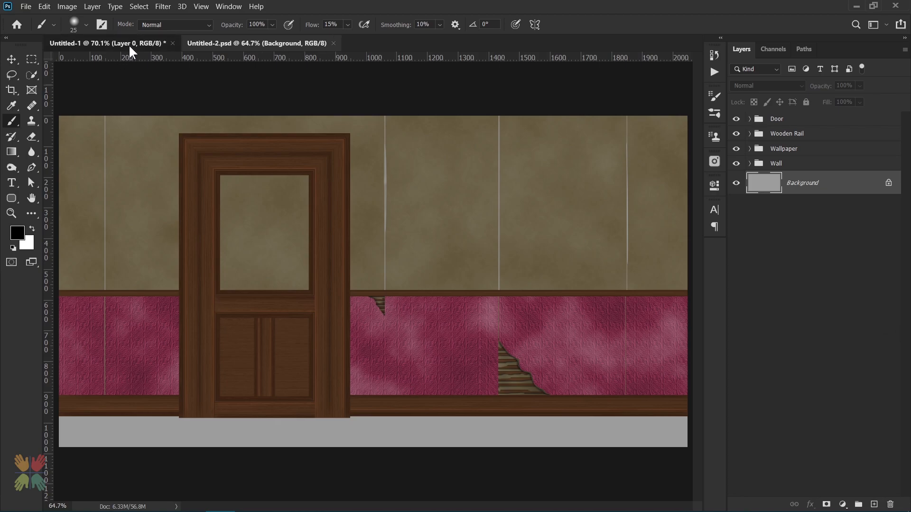
# Copy the orange wood texture from the Untitled-1 document to just above the Background layer, and position it over the floor area
pyautogui.click(130, 45)
pyautogui.click(13, 58)
pyautogui.moveTo(331, 214); pyautogui.dragTo(351, 238)
pyautogui.moveTo(437, 219); pyautogui.dragTo(449, 301)
pyautogui.hotkey('ctrl', 'z')
pyautogui.click(816, 233)
pyautogui.hotkey('ctrl', 't')
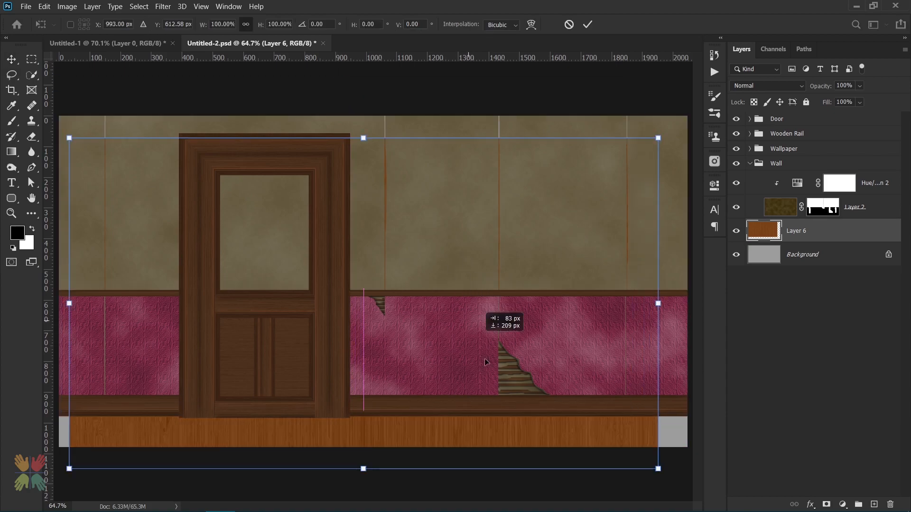
pyautogui.scroll(-5, 430, 263)
pyautogui.moveTo(210, 419); pyautogui.dragTo(168, 441)
pyautogui.press('Return')
# Squash Layer 6's wood texture to the height of the floor strip and widen its lower edge to give the grain perspective
pyautogui.press('f')
pyautogui.press('f')
pyautogui.hotkey('ctrl', 't')
pyautogui.moveTo(638, 420); pyautogui.dragTo(810, 422)
pyautogui.hotkey('ctrl', 'z')
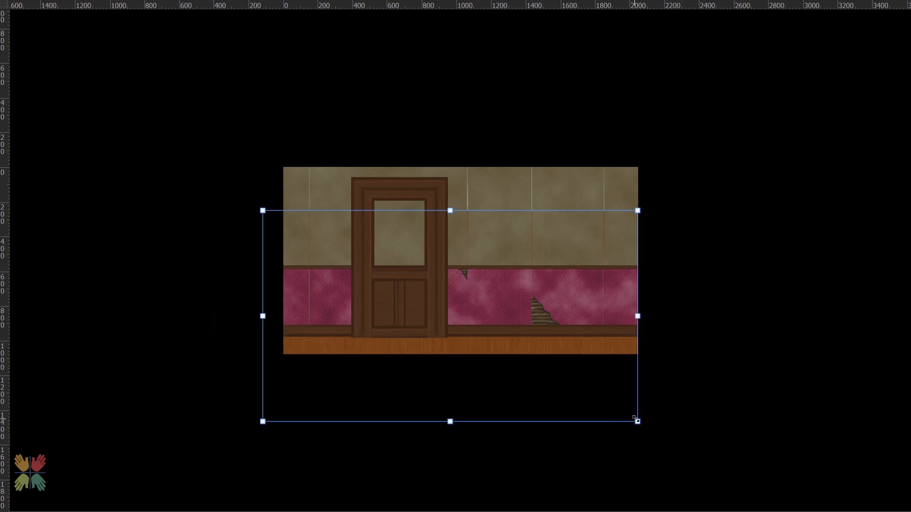
pyautogui.moveTo(450, 210); pyautogui.dragTo(454, 325)
pyautogui.moveTo(450, 421); pyautogui.dragTo(485, 364)
pyautogui.moveTo(637, 363); pyautogui.dragTo(729, 374)
pyautogui.press('Escape')
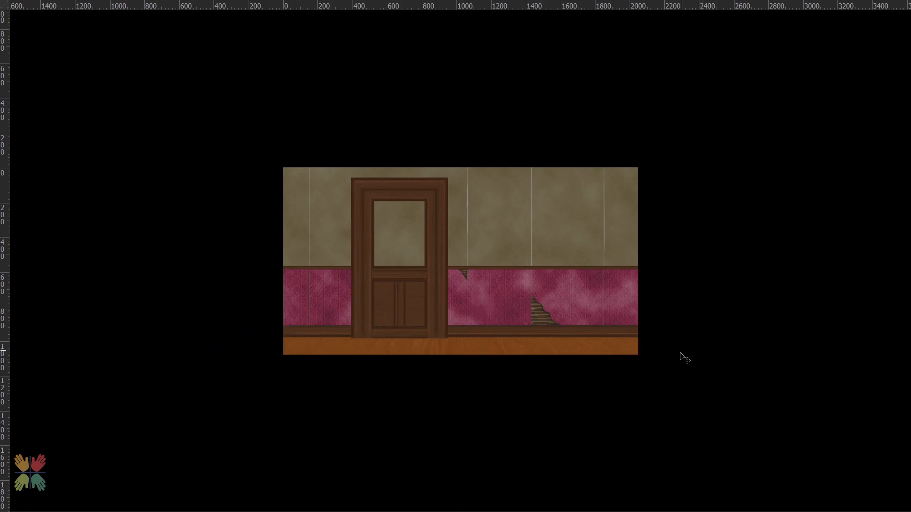
pyautogui.press('f')
pyautogui.hotkey('ctrl', '0')
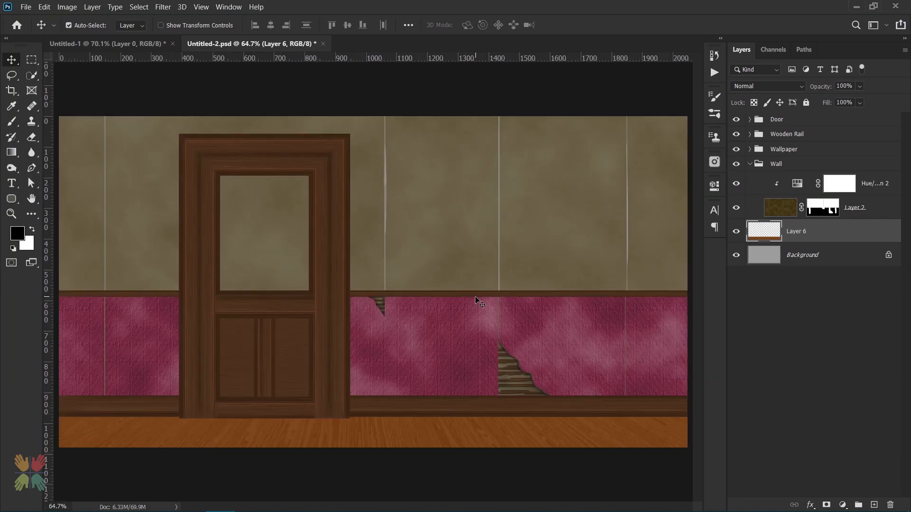
# Add a Hue/Saturation adjustment clipped to Layer 6 and darken the floor wood to a deep brown
pyautogui.click(842, 504)
pyautogui.click(835, 388)
pyautogui.click(612, 402)
pyautogui.moveTo(612, 312); pyautogui.dragTo(572, 313)
pyautogui.click(685, 181)
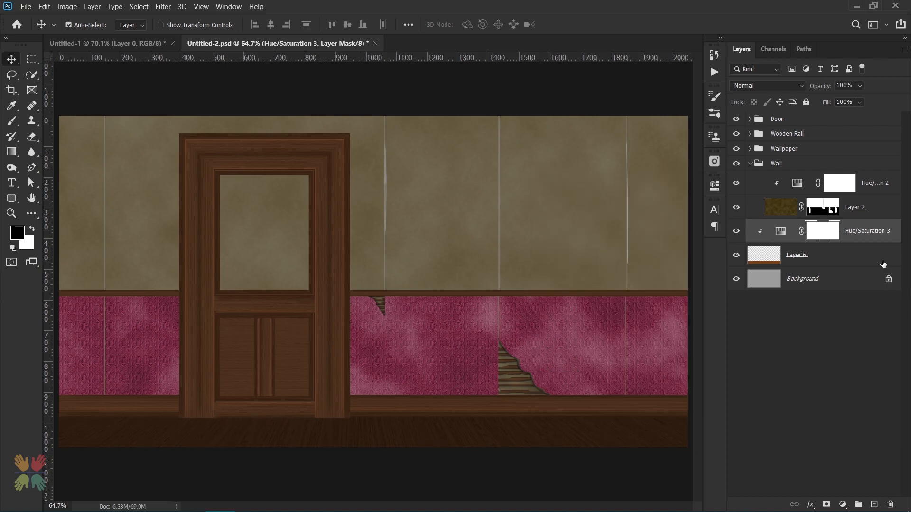
# Group Layer 6 with its Hue/Saturation adjustment and name the group Floor
pyautogui.click(823, 250)
pyautogui.click(750, 163)
pyautogui.keyDown('shift'); pyautogui.click(863, 186); pyautogui.keyUp('shift')
pyautogui.hotkey('ctrl', 'g')
pyautogui.doubleClick(785, 178)
pyautogui.write('Floor')
pyautogui.press('Return')
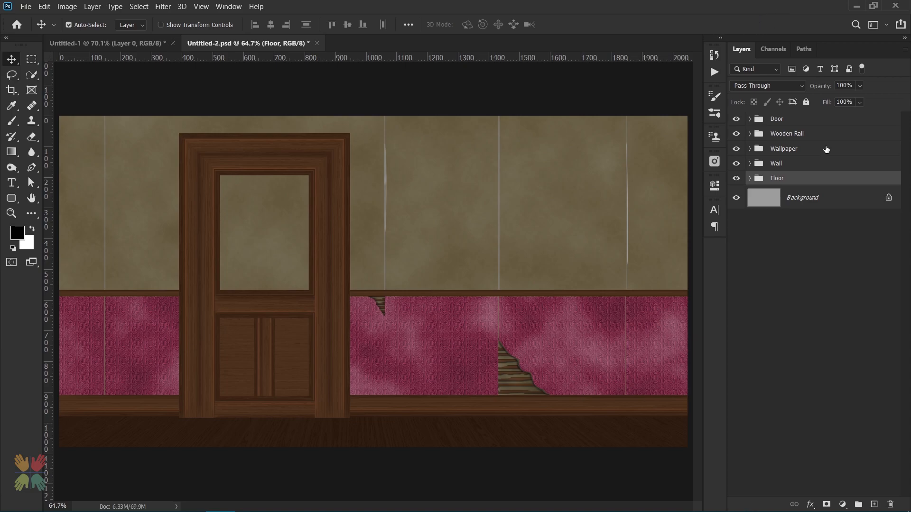
# Set the opacity of Layer 1 in the Wallpaper group to 50%
pyautogui.click(784, 149)
pyautogui.click(749, 149)
pyautogui.click(789, 172)
pyautogui.press('5')
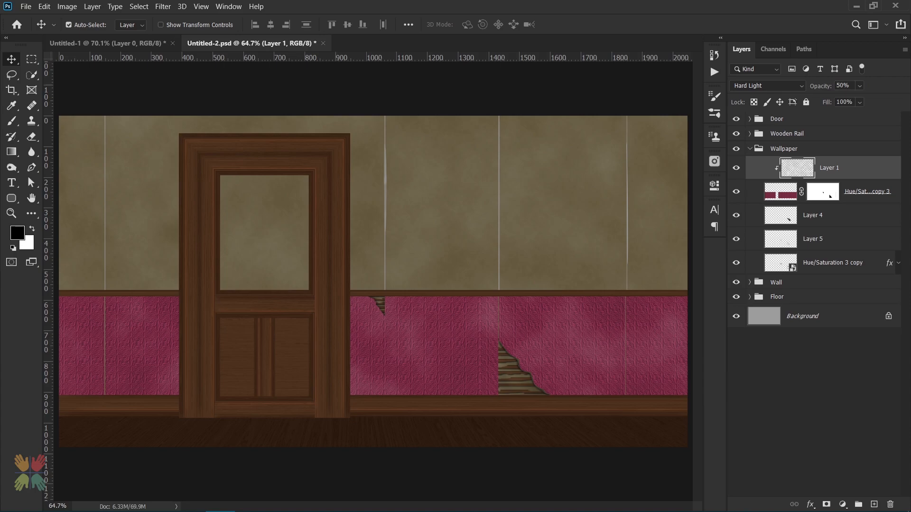
pyautogui.click(749, 148)
# Add a layer mask to the Door layer, and set up a black 16 px brush with 100% flow
pyautogui.click(749, 118)
pyautogui.click(819, 187)
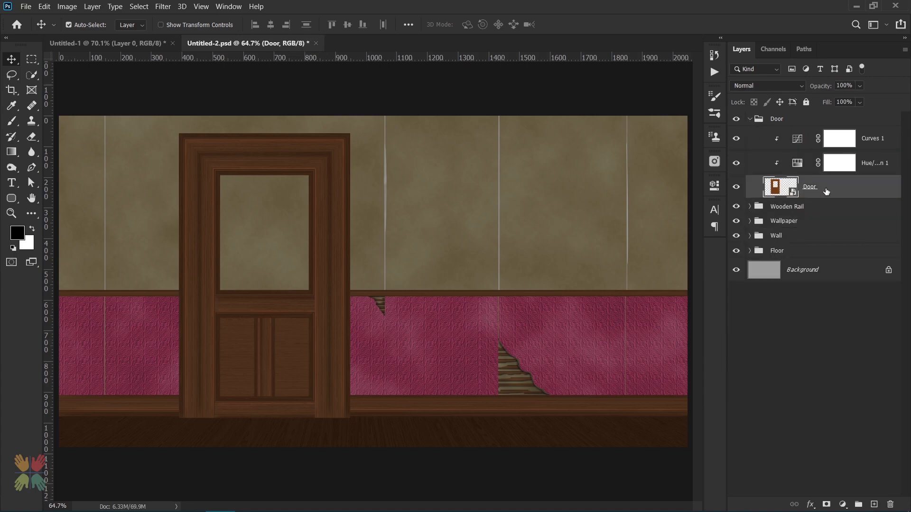
pyautogui.click(826, 504)
pyautogui.press('b')
pyautogui.scroll(3, 299, 258)
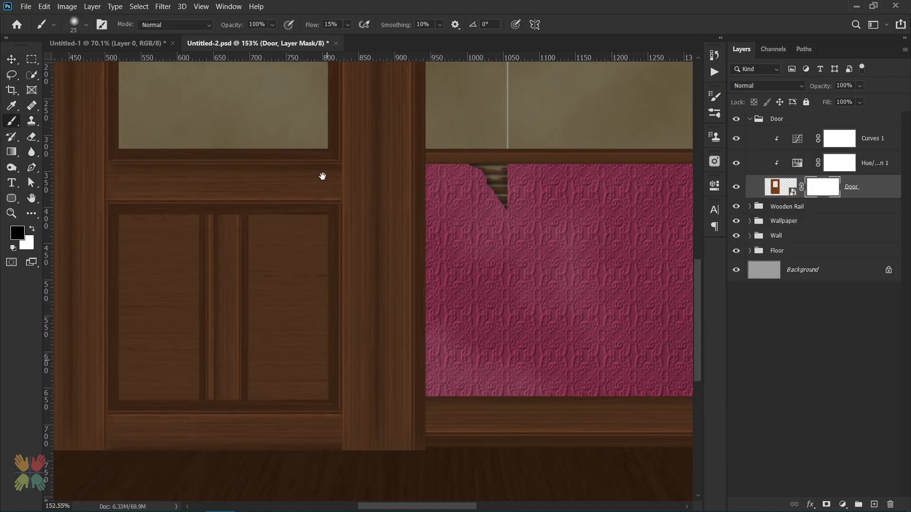
pyautogui.scroll(-3, 321, 177)
pyautogui.scroll(5, 369, 287)
pyautogui.keyDown('alt'); pyautogui.rightClick(463, 348); pyautogui.keyUp('alt')
pyautogui.click(86, 24)
pyautogui.click(64, 114)
pyautogui.click(86, 26)
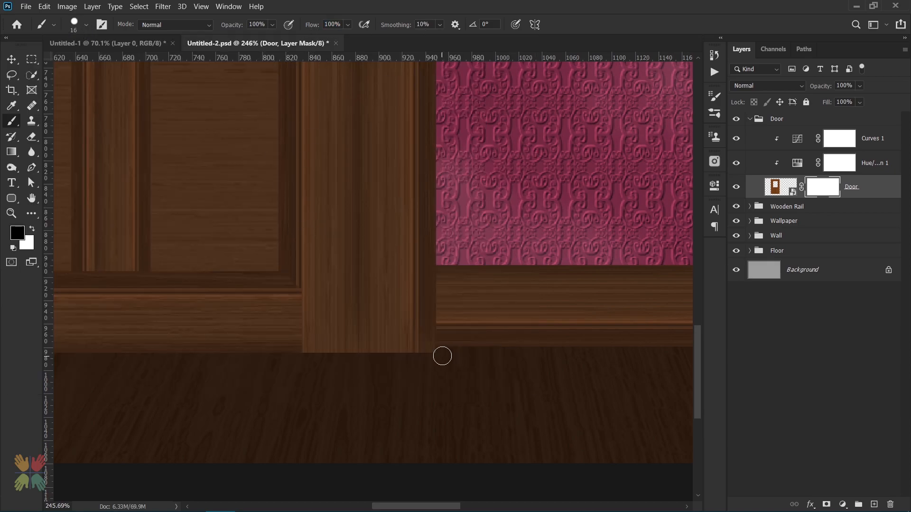
# Mask out a thin strip along the door panel's lower edge between the frame posts, and touch up the frame's bottom corners
pyautogui.keyDown('alt'); pyautogui.moveTo(302, 370); pyautogui.dragTo(296, 372); pyautogui.keyUp('alt')
pyautogui.hscroll(-5, 294, 378)
pyautogui.keyDown('shift'); pyautogui.click(132, 351); pyautogui.keyUp('shift')
pyautogui.keyDown('alt'); pyautogui.rightClick(132, 354); pyautogui.keyUp('alt')
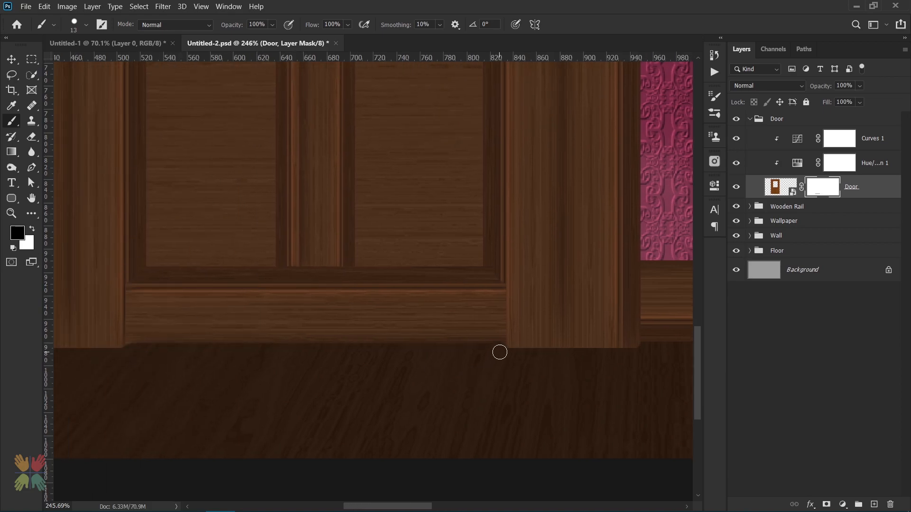
pyautogui.hscroll(-4, 196, 341)
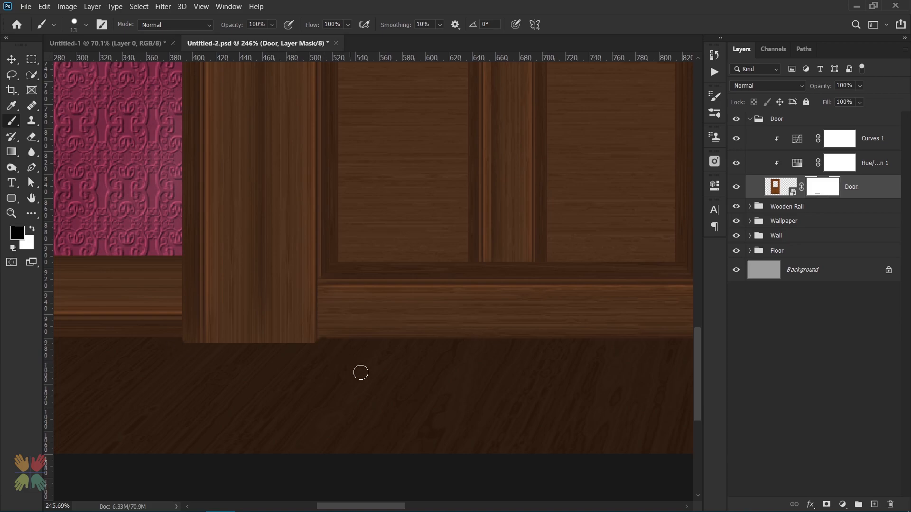
pyautogui.keyDown('alt'); pyautogui.rightClick(352, 356); pyautogui.keyUp('alt')
pyautogui.hscroll(8, 321, 339)
pyautogui.scroll(-1, 322, 339)
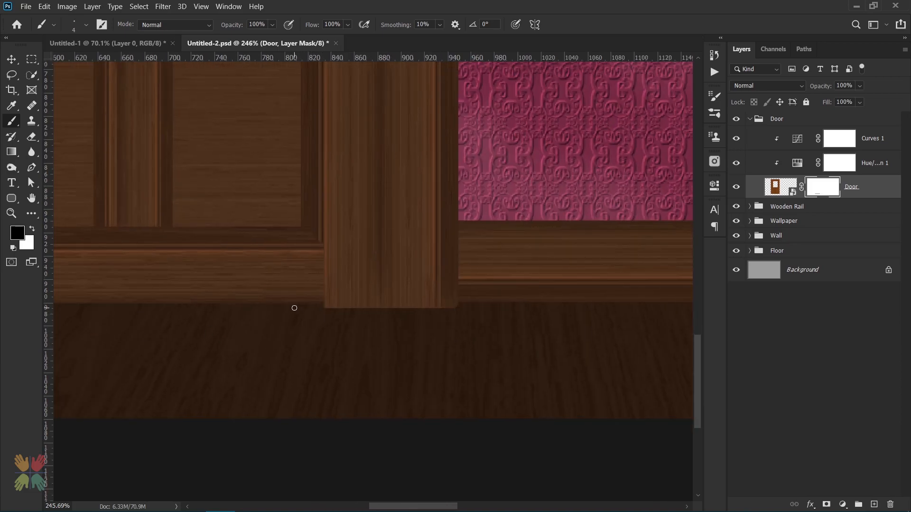
pyautogui.hotkey('ctrl', '0')
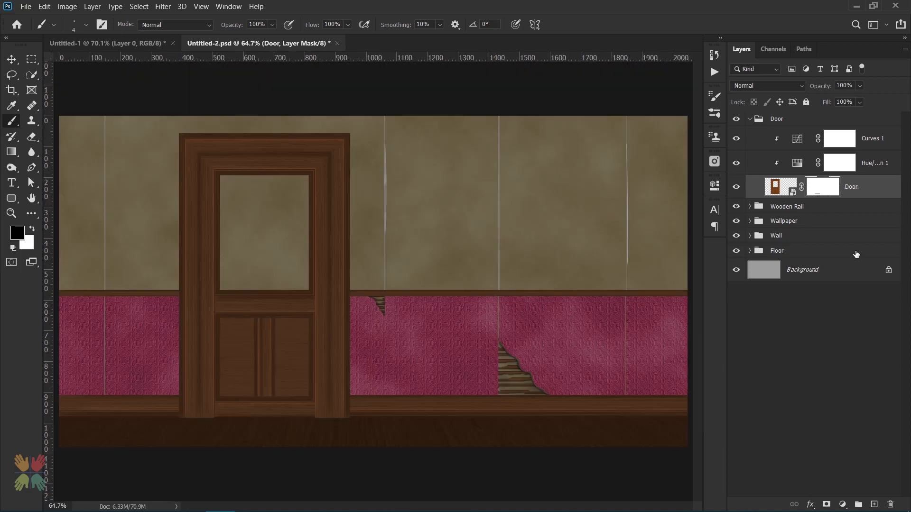
# Collapse the Door group and fill the Background layer with color 585039
pyautogui.click(750, 119)
pyautogui.click(806, 198)
pyautogui.click(44, 6)
pyautogui.click(62, 179)
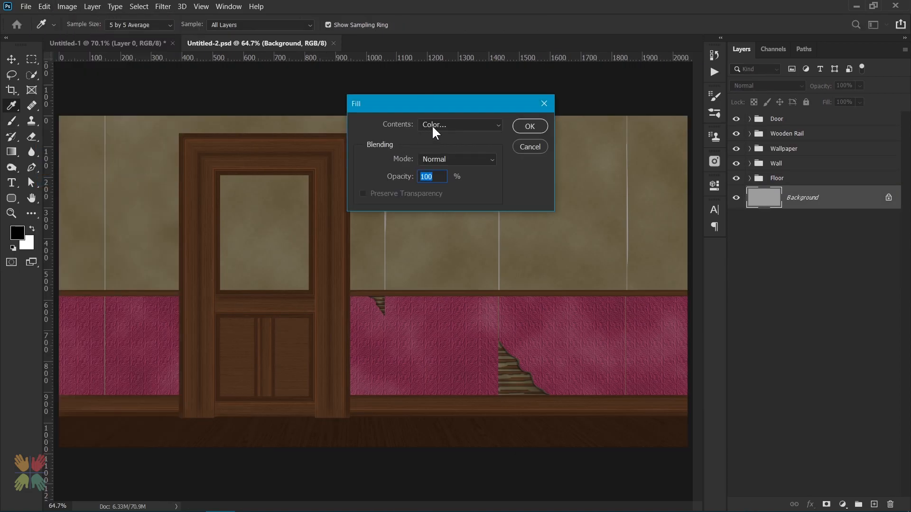
pyautogui.click(428, 126)
pyautogui.click(431, 155)
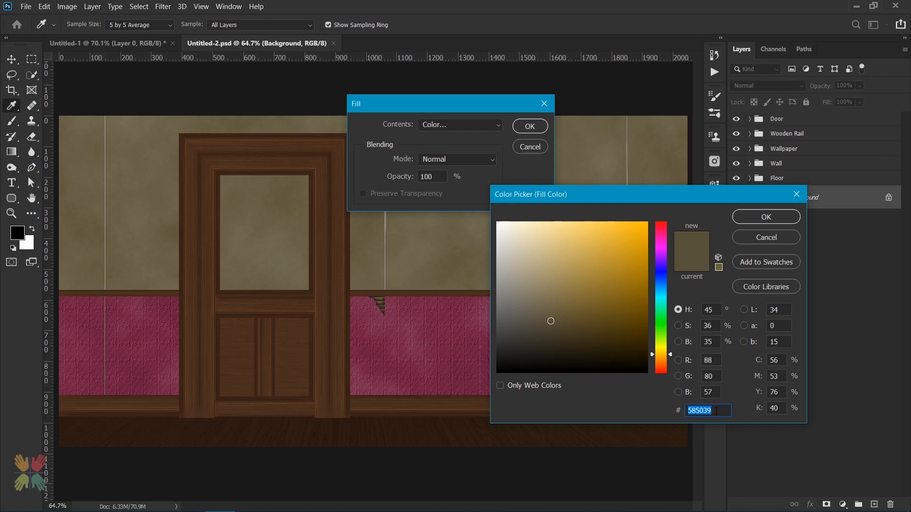
pyautogui.press('Return')
pyautogui.press('Return')
# Create a new document and add an empty layer above its Background
pyautogui.press('b')
pyautogui.click(773, 122)
pyautogui.press('m')
pyautogui.hotkey('ctrl', 'n')
pyautogui.press('Return')
pyautogui.click(873, 505)
# Select an arched window shape by combining a circular selection with a tall rectangle below it
pyautogui.rightClick(32, 59)
pyautogui.click(86, 72)
pyautogui.moveTo(269, 139); pyautogui.dragTo(508, 280)
pyautogui.rightClick(32, 59)
pyautogui.click(49, 61)
pyautogui.moveTo(270, 212); pyautogui.dragTo(413, 415)
# Fill the arched selection on Layer 1 with light blue 9ccedf, and deselect
pyautogui.click(45, 6)
pyautogui.click(79, 181)
pyautogui.click(457, 124)
pyautogui.click(442, 158)
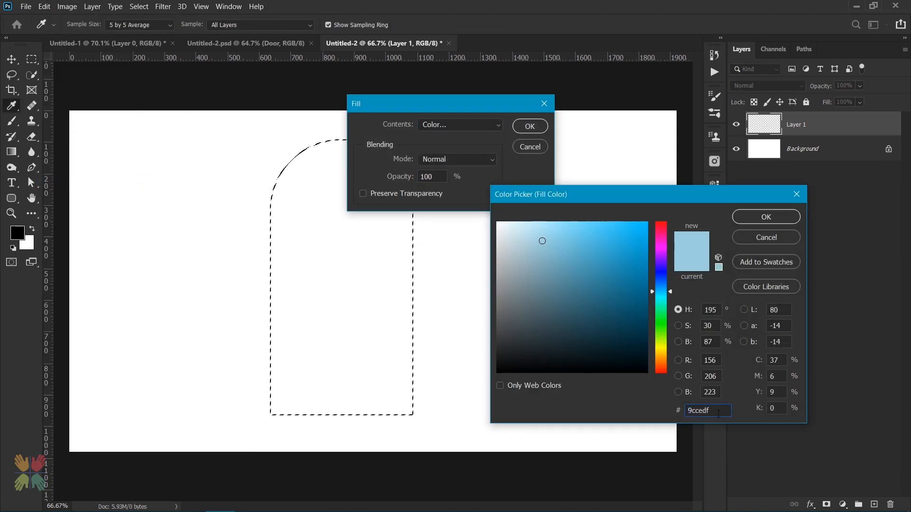
pyautogui.click(765, 215)
pyautogui.click(529, 126)
pyautogui.hotkey('ctrl', 'd')
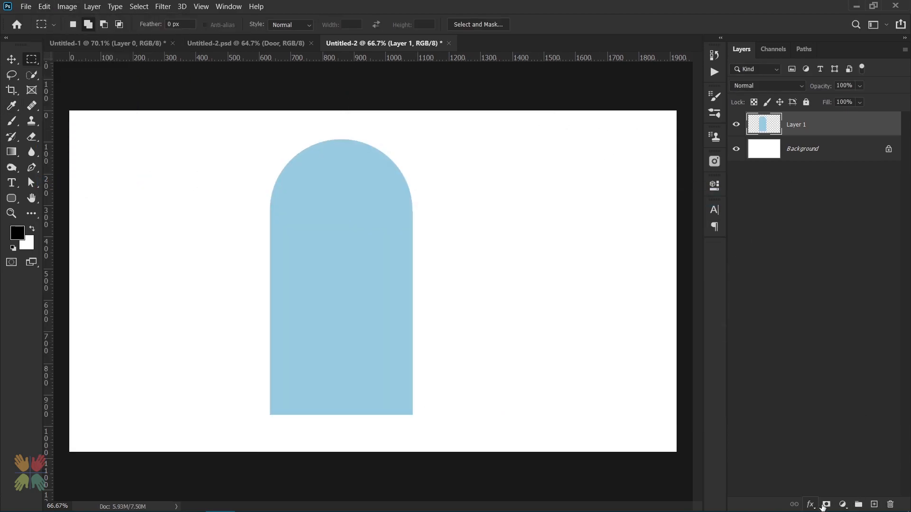
# Add a layer mask to the window shape and cut a thin horizontal bar through it at the base of the arch
pyautogui.click(826, 505)
pyautogui.moveTo(256, 200); pyautogui.dragTo(436, 209)
pyautogui.click(258, 202)
pyautogui.moveTo(259, 205); pyautogui.dragTo(436, 209)
pyautogui.hotkey('alt', 'BackSpace')
pyautogui.hotkey('ctrl', 'd')
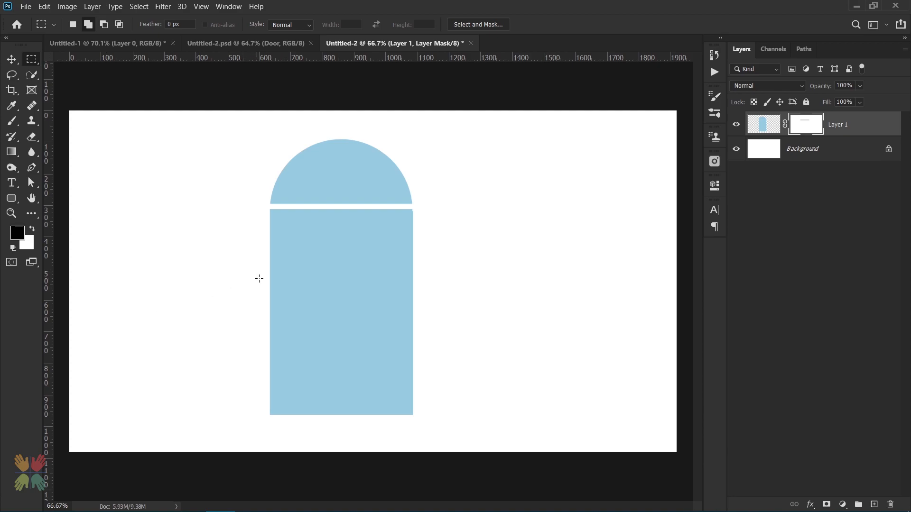
# Cut two more thin horizontal bars through the window mask, dividing the part below the arch into three rows
pyautogui.moveTo(260, 270); pyautogui.dragTo(442, 274)
pyautogui.hotkey('alt', 'BackSpace')
pyautogui.hotkey('ctrl', 'd')
pyautogui.moveTo(259, 339); pyautogui.dragTo(436, 345)
pyautogui.hotkey('alt', 'BackSpace')
pyautogui.hotkey('ctrl', 'd')
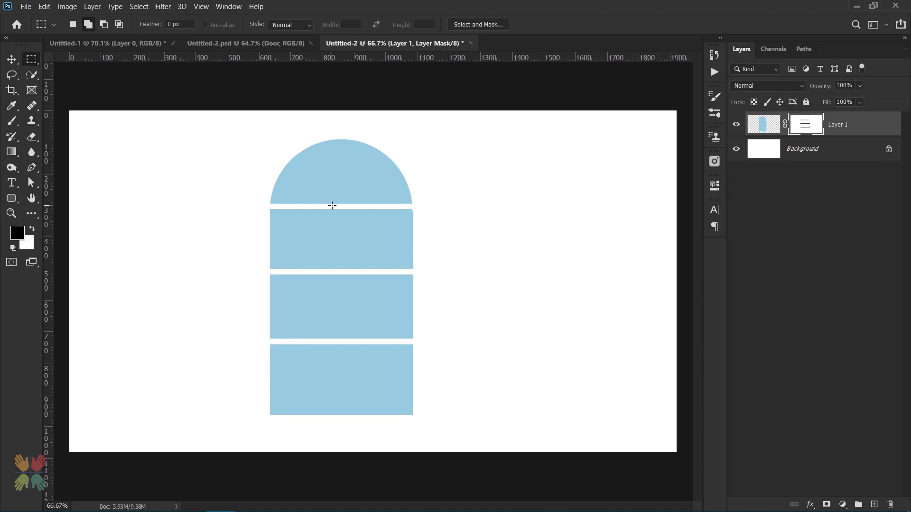
# Cut two thin vertical bars through the window mask below the arch, leaving a wide center column between two narrow ones
pyautogui.moveTo(304, 206); pyautogui.dragTo(311, 432)
pyautogui.hotkey('alt', 'BackSpace')
pyautogui.hotkey('ctrl', 'd')
pyautogui.moveTo(376, 206); pyautogui.dragTo(379, 440)
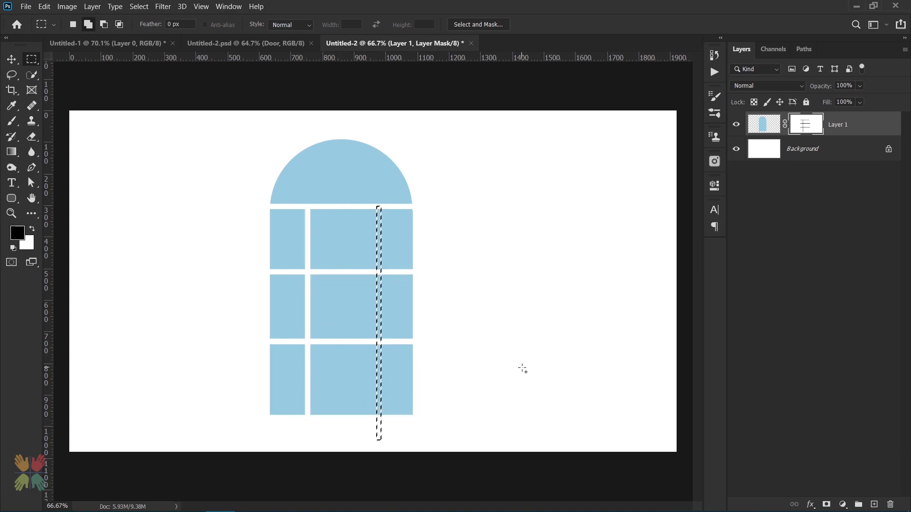
pyautogui.hotkey('alt', 'BackSpace')
pyautogui.hotkey('ctrl', 'd')
# Draw a curved band with the Pen tool inside the arch, joining the two vertical bars, and cut it out of the window mask
pyautogui.press('p')
pyautogui.click(309, 203)
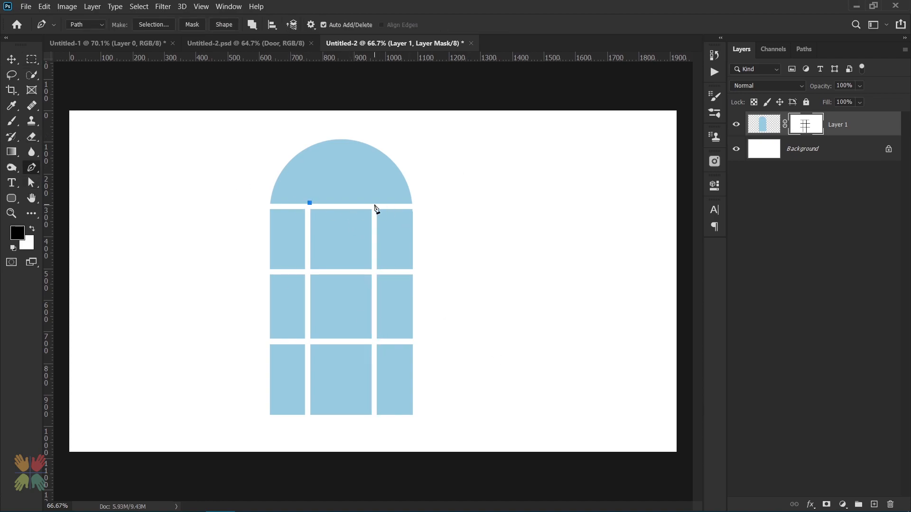
pyautogui.moveTo(341, 179); pyautogui.dragTo(367, 230)
pyautogui.moveTo(343, 175); pyautogui.dragTo(300, 236)
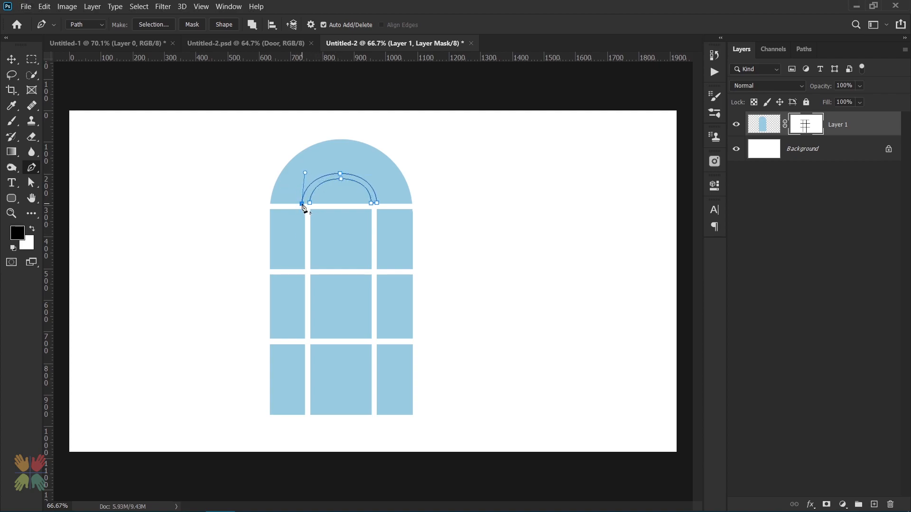
pyautogui.hotkey('ctrl', 'Return')
pyautogui.hotkey('alt', 'BackSpace')
pyautogui.hotkey('ctrl', 'd')
pyautogui.press('b')
pyautogui.scroll(3, 319, 199)
pyautogui.scroll(2, 297, 208)
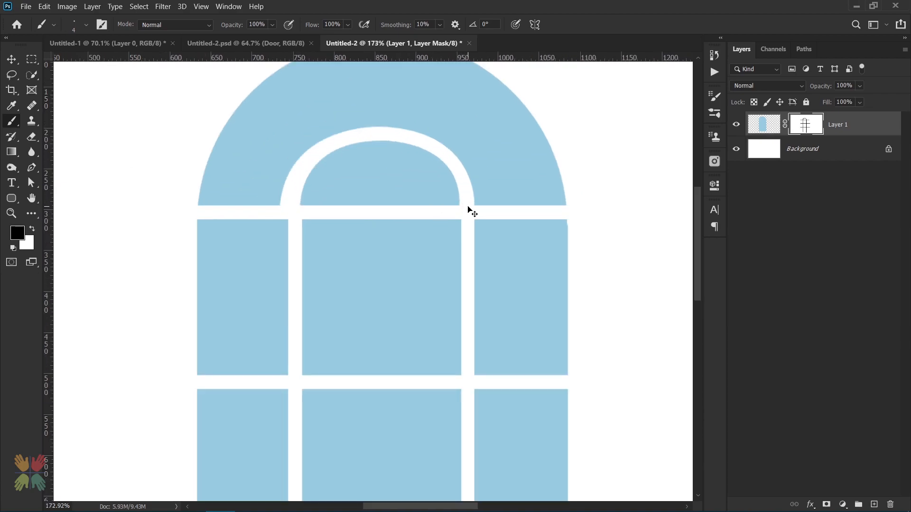
# Cut a short, centered vertical bar through the window mask from the top of the arch to the curved band
pyautogui.hotkey('ctrl', '0')
pyautogui.press('m')
pyautogui.moveTo(334, 131); pyautogui.dragTo(340, 171)
pyautogui.press('Right')
pyautogui.press('Right')
pyautogui.press('Right')
pyautogui.press('Right')
pyautogui.press('Right')
pyautogui.press('Right')
pyautogui.press('Right')
pyautogui.hotkey('alt', 'BackSpace')
pyautogui.hotkey('ctrl', 'd')
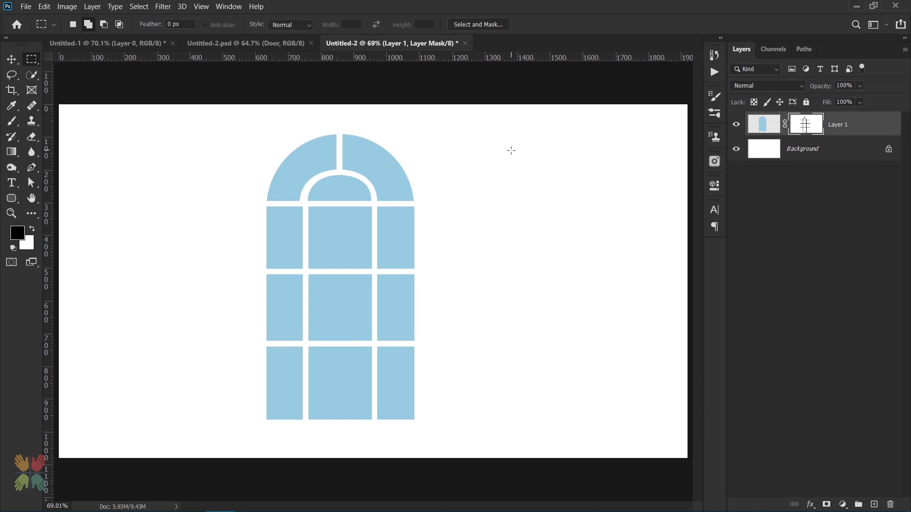
# Clear the leftover selection and apply the window layer's mask permanently
pyautogui.moveTo(334, 132); pyautogui.dragTo(407, 149)
pyautogui.hotkey('ctrl', 't')
pyautogui.press('Escape')
pyautogui.hotkey('ctrl', 'd')
pyautogui.rightClick(804, 128)
pyautogui.click(835, 152)
# Copy the window into the interior scene document and place it beneath the Door layer in the Door group
pyautogui.press('v')
pyautogui.moveTo(345, 197); pyautogui.dragTo(274, 212)
pyautogui.click(750, 142)
pyautogui.moveTo(811, 123); pyautogui.dragTo(809, 220)
# Scale the window to about 77% and position it so its arch and upper panes fill the door's glass opening
pyautogui.hotkey('ctrl', 't')
pyautogui.moveTo(339, 84); pyautogui.dragTo(300, 179)
pyautogui.moveTo(277, 233); pyautogui.dragTo(293, 231)
pyautogui.moveTo(219, 169); pyautogui.dragTo(198, 151)
pyautogui.moveTo(267, 221)
pyautogui.mouseDown()
pyautogui.moveTo(273, 238)
pyautogui.moveTo(262, 223)
pyautogui.mouseUp()
pyautogui.moveTo(303, 252); pyautogui.dragTo(304, 253)
pyautogui.moveTo(304, 350); pyautogui.dragTo(310, 359)
pyautogui.moveTo(284, 276); pyautogui.dragTo(289, 267)
pyautogui.press('Right')
pyautogui.press('Right')
pyautogui.press('Right')
pyautogui.press('Right')
pyautogui.press('Down')
pyautogui.press('Down')
pyautogui.press('Down')
pyautogui.press('Down')
pyautogui.press('Down')
pyautogui.press('Down')
pyautogui.press('Down')
pyautogui.press('Down')
pyautogui.press('Down')
pyautogui.press('Down')
pyautogui.press('Down')
pyautogui.press('Down')
pyautogui.press('Down')
pyautogui.press('Down')
pyautogui.press('Down')
pyautogui.press('Down')
pyautogui.press('Down')
pyautogui.press('Down')
pyautogui.press('Down')
pyautogui.press('Down')
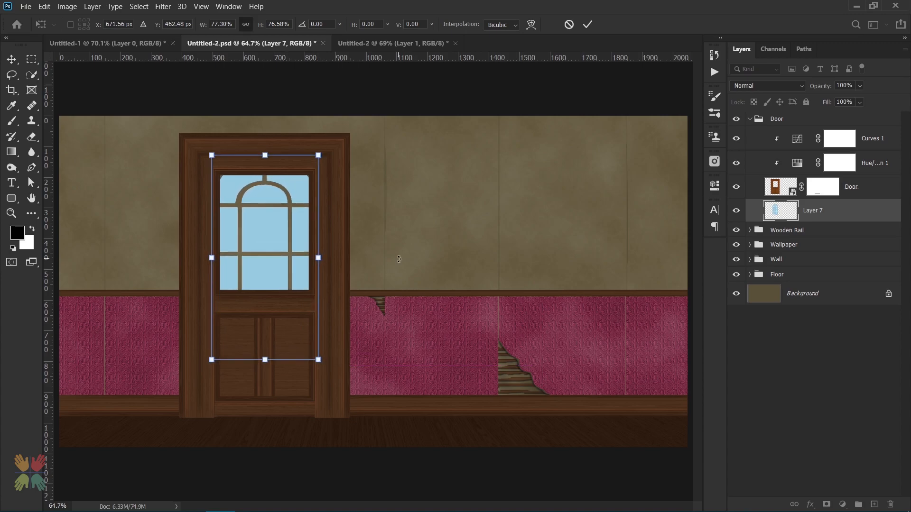
pyautogui.press('Return')
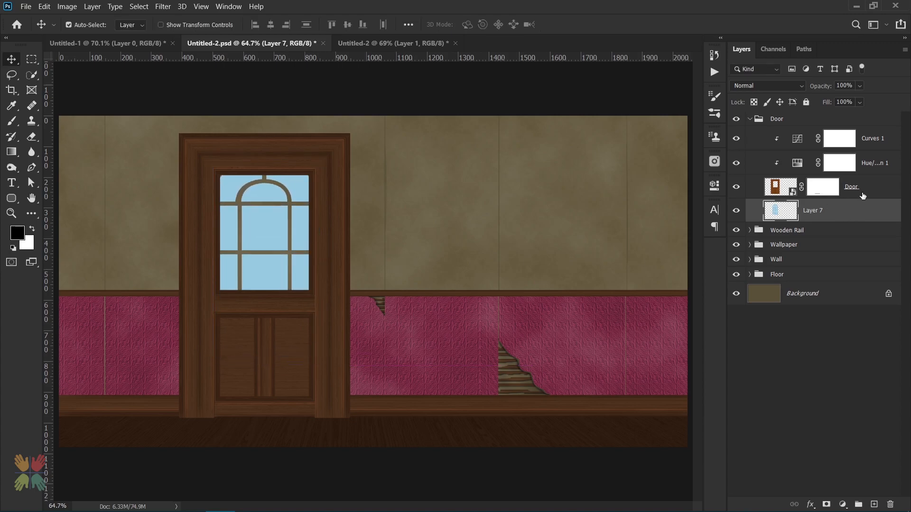
# On a new layer, fill a rectangle covering the door's glass opening with gray and move that layer beneath the window panes
pyautogui.click(874, 505)
pyautogui.click(31, 59)
pyautogui.moveTo(215, 170); pyautogui.dragTo(312, 296)
pyautogui.click(44, 6)
pyautogui.click(61, 179)
pyautogui.click(458, 124)
pyautogui.click(433, 157)
pyautogui.write('8f9198')
pyautogui.moveTo(505, 283); pyautogui.dragTo(506, 303)
pyautogui.press('Return')
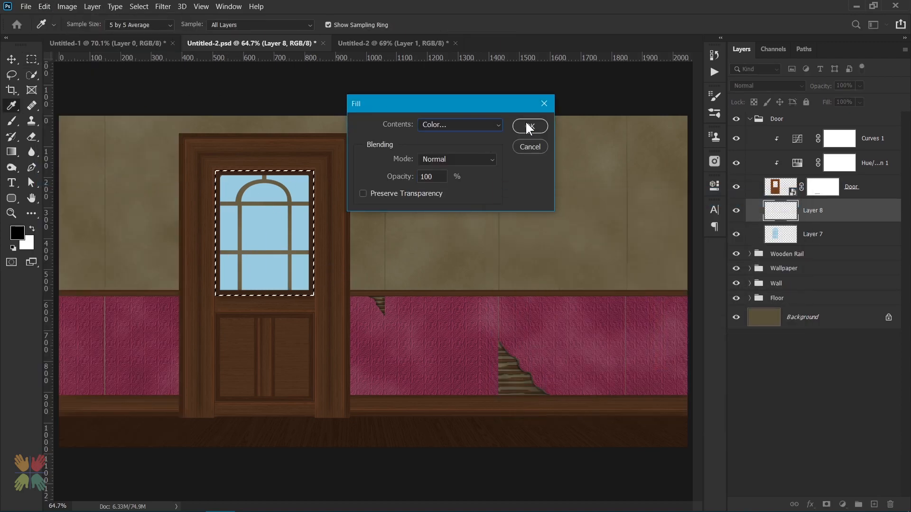
pyautogui.click(529, 127)
pyautogui.hotkey('ctrl', 'd')
pyautogui.moveTo(816, 211); pyautogui.dragTo(837, 239)
pyautogui.click(833, 213)
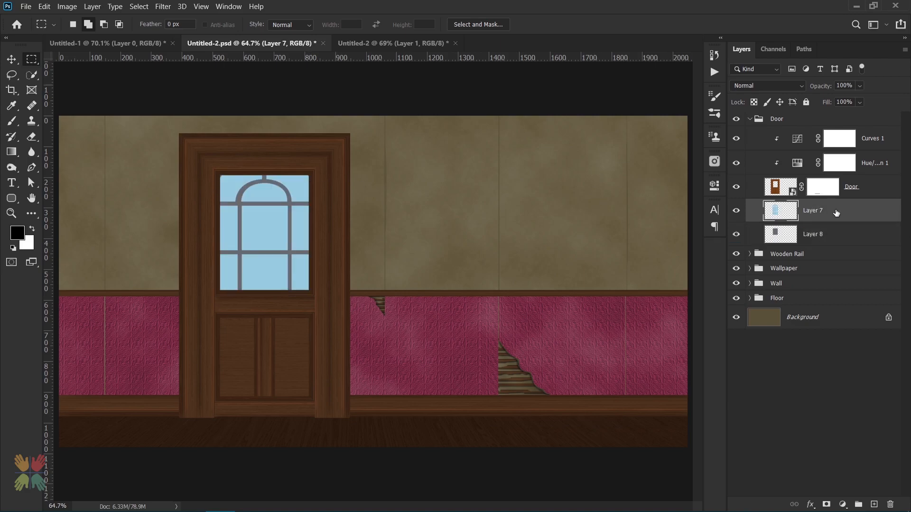
# On a new layer, outline a man's head with a hat and an arm aiming a pistol in black, using a 4 px Hard Round brush
pyautogui.click(873, 504)
pyautogui.press('b')
pyautogui.click(85, 24)
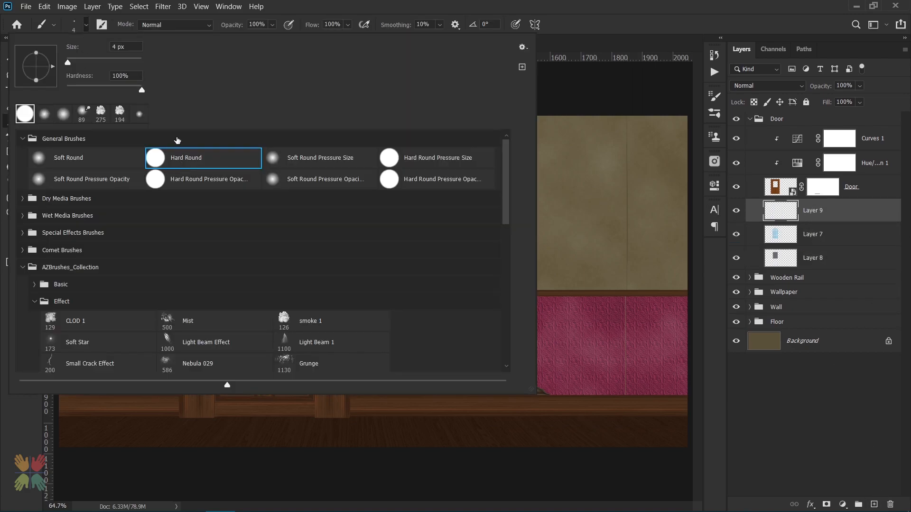
pyautogui.click(88, 27)
pyautogui.scroll(10, 237, 239)
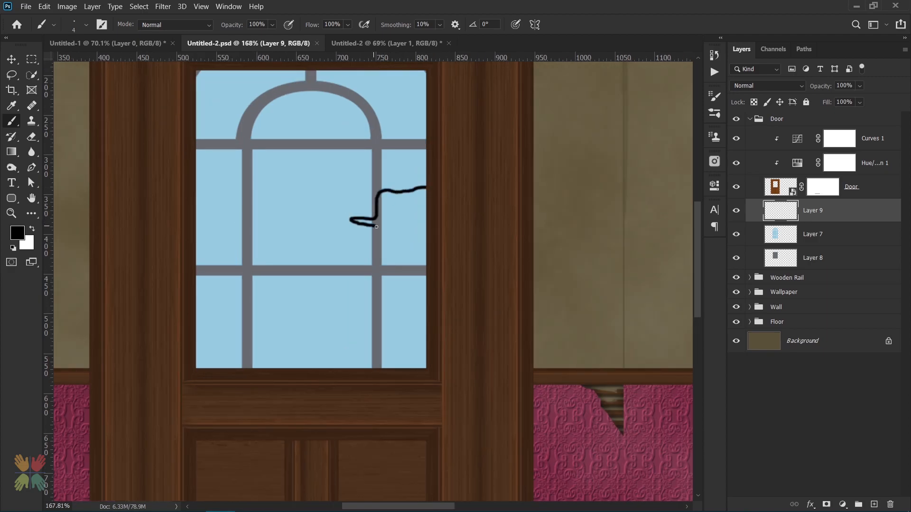
pyautogui.moveTo(422, 285)
pyautogui.mouseDown()
pyautogui.moveTo(395, 280)
pyautogui.moveTo(435, 283)
pyautogui.mouseUp()
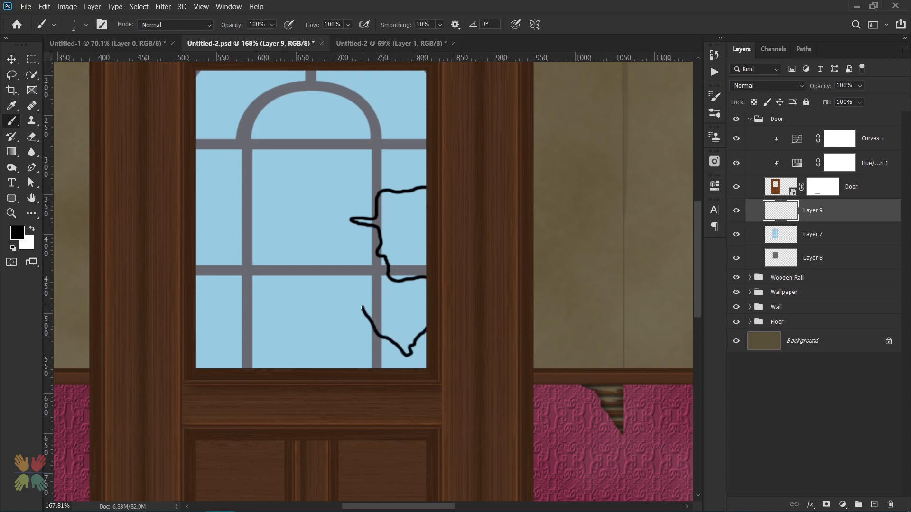
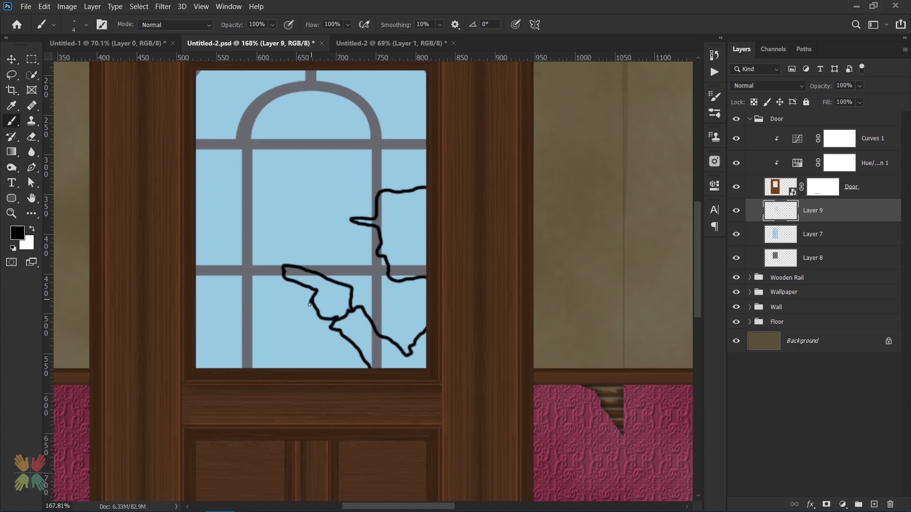
# Paint the inside of the hatted head's outline solid black
pyautogui.keyDown('alt'); pyautogui.rightClick(388, 254); pyautogui.keyUp('alt')
pyautogui.moveTo(416, 208)
pyautogui.mouseDown()
pyautogui.moveTo(443, 234)
pyautogui.moveTo(409, 203)
pyautogui.moveTo(388, 202)
pyautogui.moveTo(408, 232)
pyautogui.mouseUp()
pyautogui.press('[')
pyautogui.press('[')
pyautogui.press('[')
pyautogui.press('[')
pyautogui.moveTo(390, 242)
pyautogui.mouseDown()
pyautogui.moveTo(399, 274)
pyautogui.moveTo(425, 213)
pyautogui.moveTo(373, 225)
pyautogui.mouseUp()
# Paint the pistol, hand, arm and shoulder solid black to complete the silhouette
pyautogui.keyDown('alt'); pyautogui.rightClick(425, 214); pyautogui.keyUp('alt')
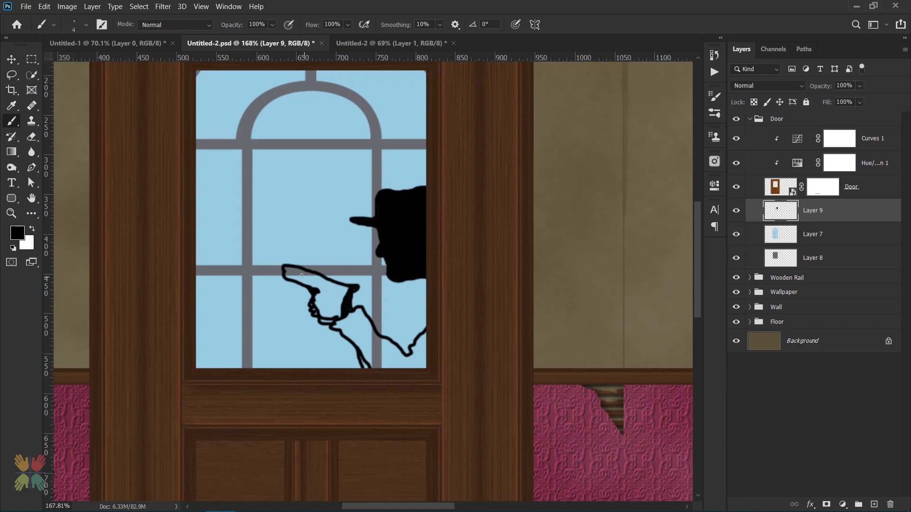
pyautogui.moveTo(304, 273); pyautogui.dragTo(344, 287)
pyautogui.moveTo(297, 275)
pyautogui.mouseDown()
pyautogui.moveTo(334, 301)
pyautogui.moveTo(331, 313)
pyautogui.mouseUp()
pyautogui.moveTo(296, 268)
pyautogui.mouseDown()
pyautogui.moveTo(344, 286)
pyautogui.moveTo(336, 320)
pyautogui.moveTo(405, 359)
pyautogui.moveTo(423, 347)
pyautogui.moveTo(396, 365)
pyautogui.moveTo(363, 353)
pyautogui.moveTo(333, 325)
pyautogui.moveTo(359, 316)
pyautogui.moveTo(397, 352)
pyautogui.mouseUp()
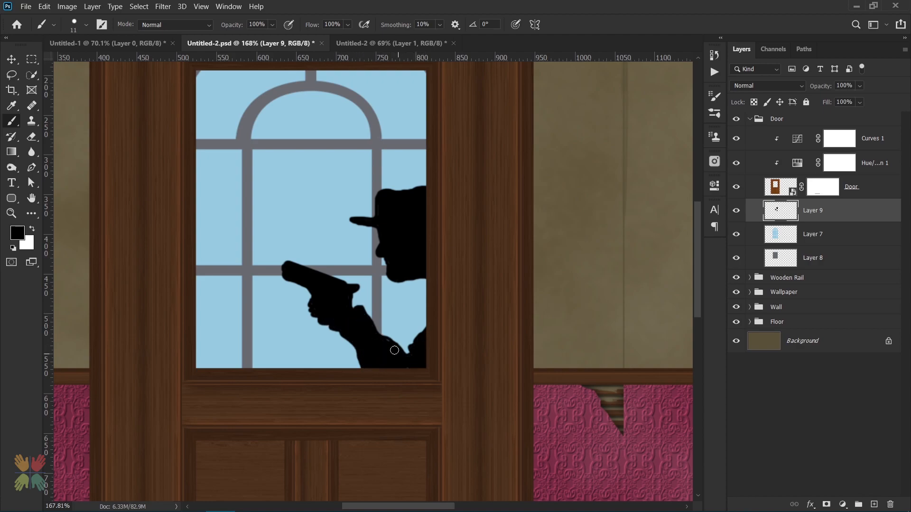
pyautogui.hotkey('ctrl', '0')
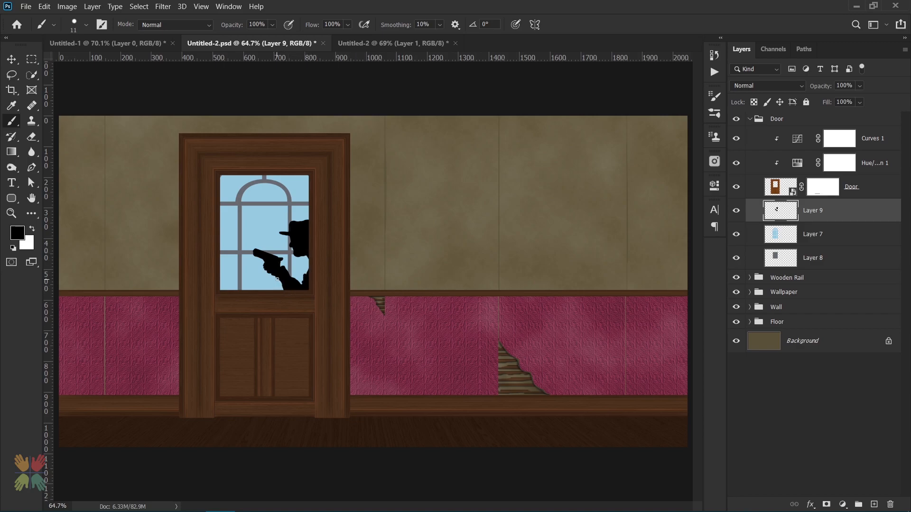
# Convert the silhouette, window pane and gray layers into one smart object
pyautogui.keyDown('shift'); pyautogui.click(820, 268); pyautogui.keyUp('shift')
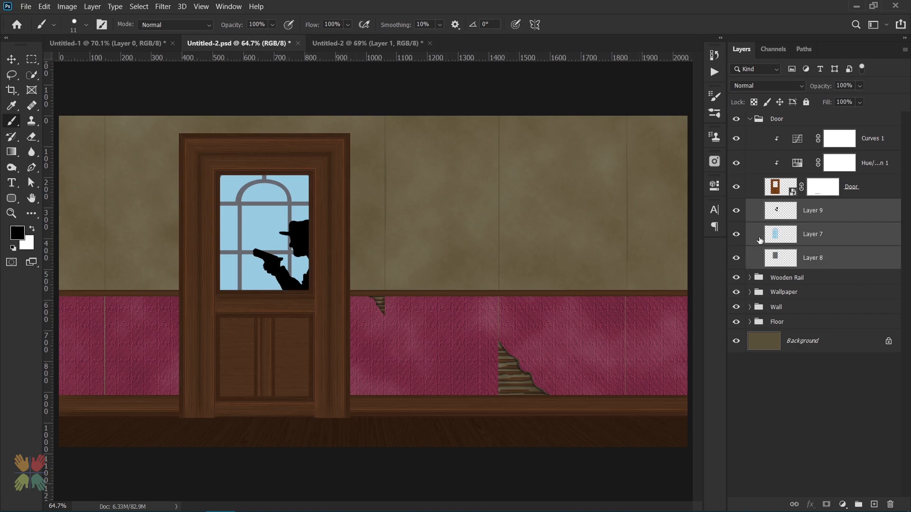
pyautogui.rightClick(827, 216)
pyautogui.click(683, 176)
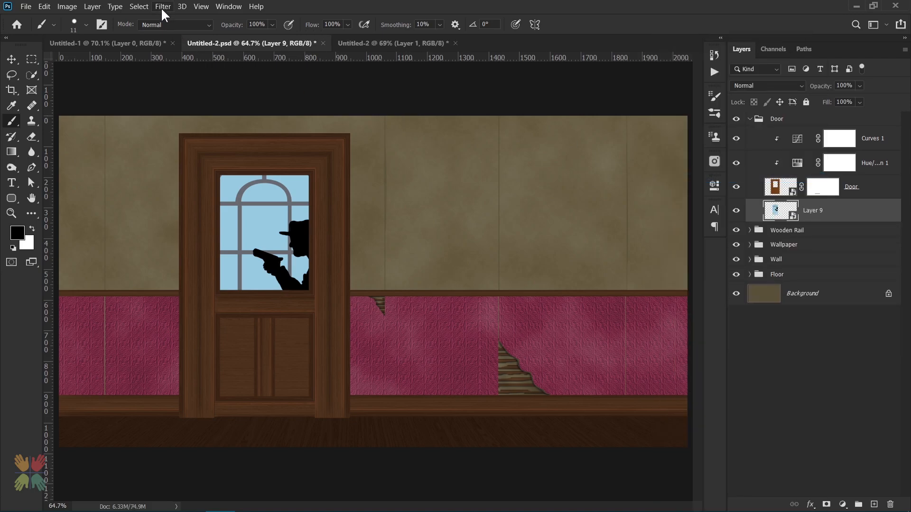
# Apply a Gaussian Blur to the door glass smart object to soften the panes and silhouette
pyautogui.click(163, 6)
pyautogui.moveTo(266, 132)
pyautogui.click(342, 177)
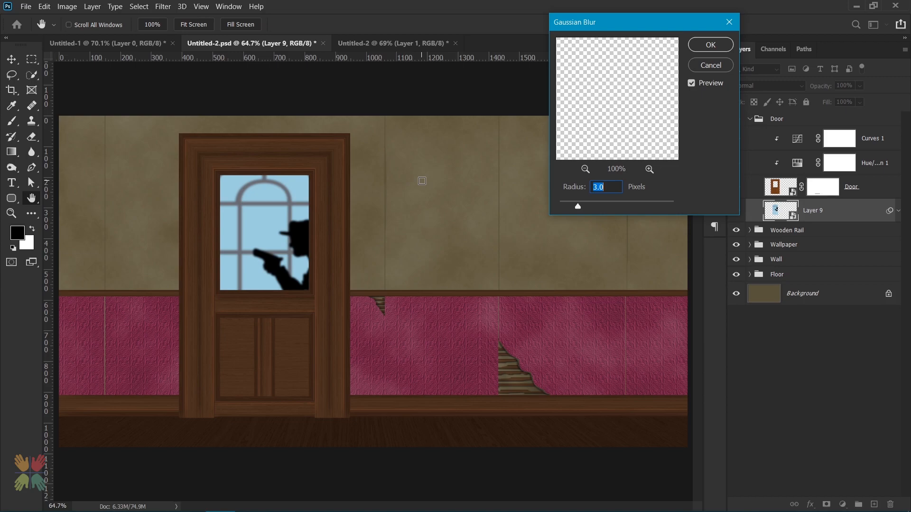
pyautogui.press('Return')
# Apply the Glass distortion to the door glass with distortion 4, smoothness 2 and Frosted texture at 100% scaling
pyautogui.click(163, 6)
pyautogui.click(216, 73)
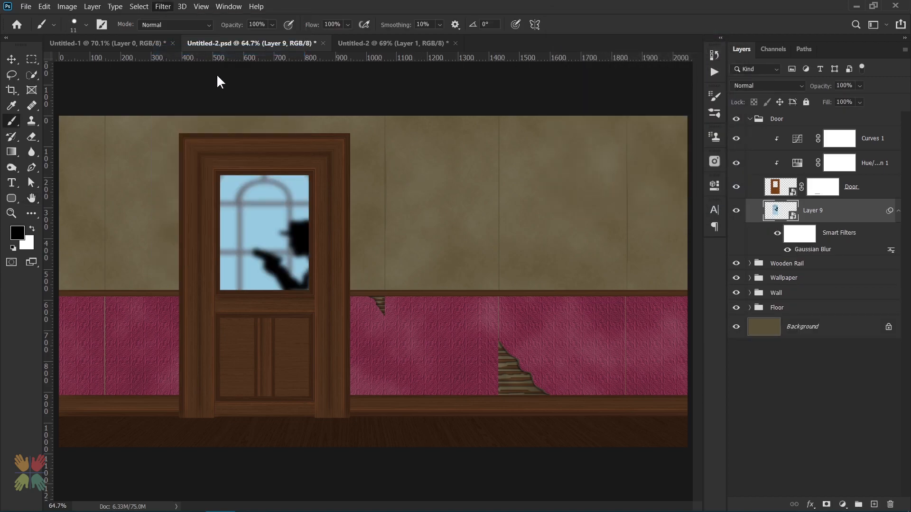
pyautogui.click(617, 55)
pyautogui.click(658, 76)
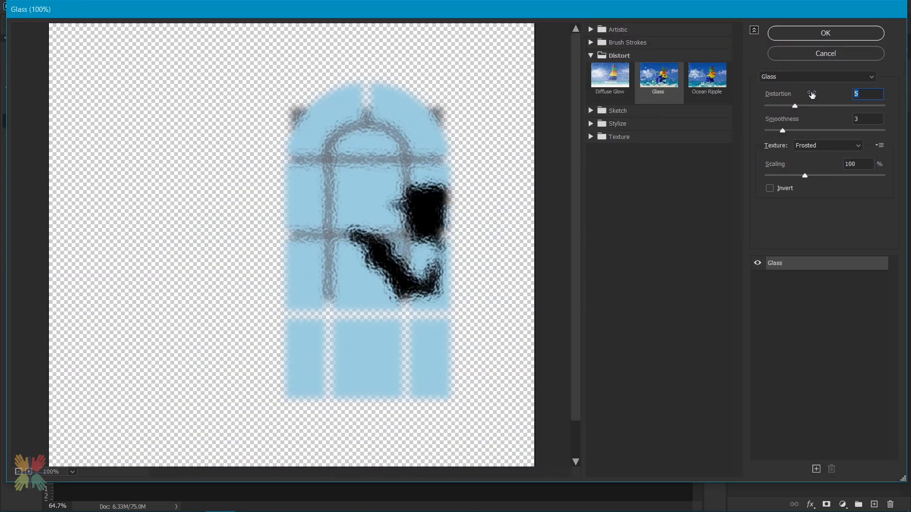
pyautogui.write('4')
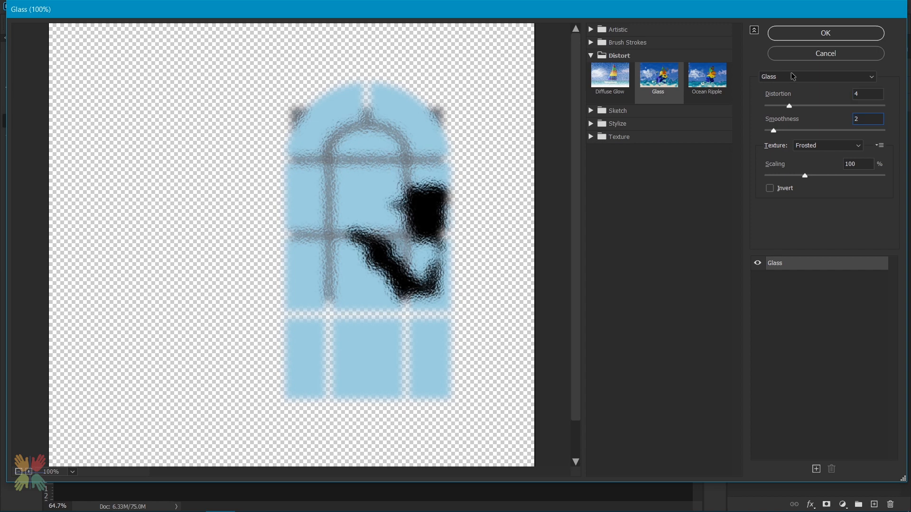
pyautogui.press('Return')
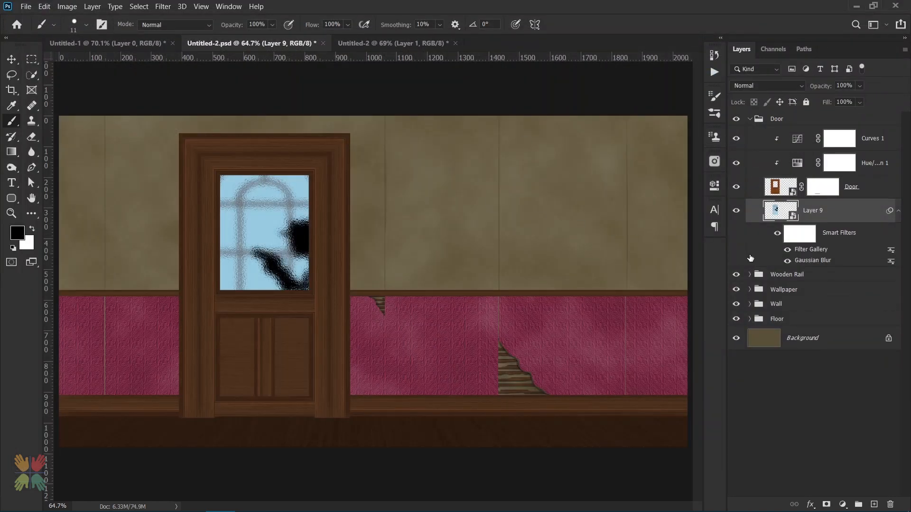
# Clip a Hue/Saturation adjustment to the door glass with hue -102, saturation -30 and lightness 2
pyautogui.click(842, 504)
pyautogui.click(834, 389)
pyautogui.click(613, 402)
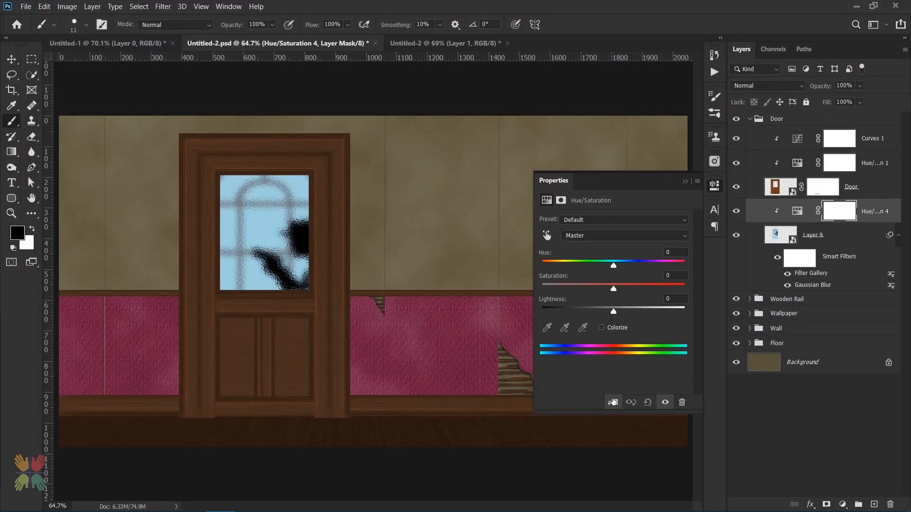
pyautogui.write('-102')
pyautogui.write('-30')
pyautogui.press('Tab')
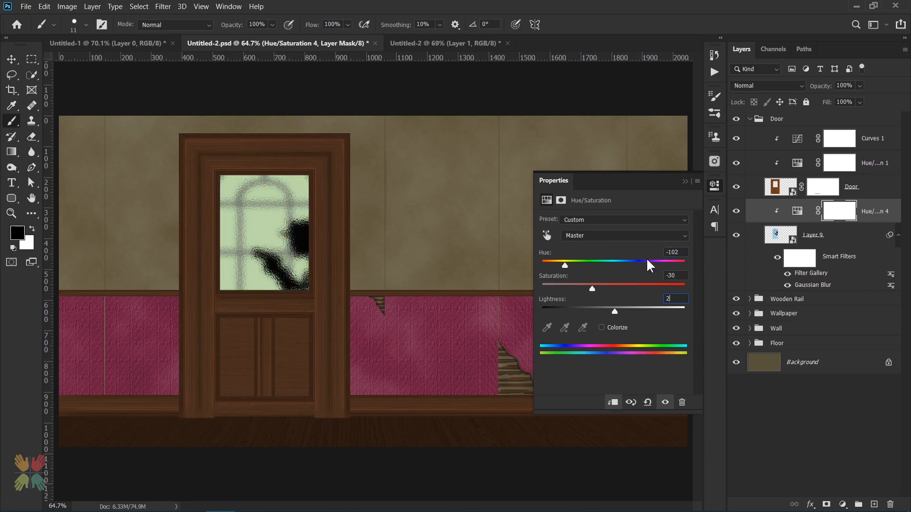
pyautogui.write('2')
pyautogui.click(685, 181)
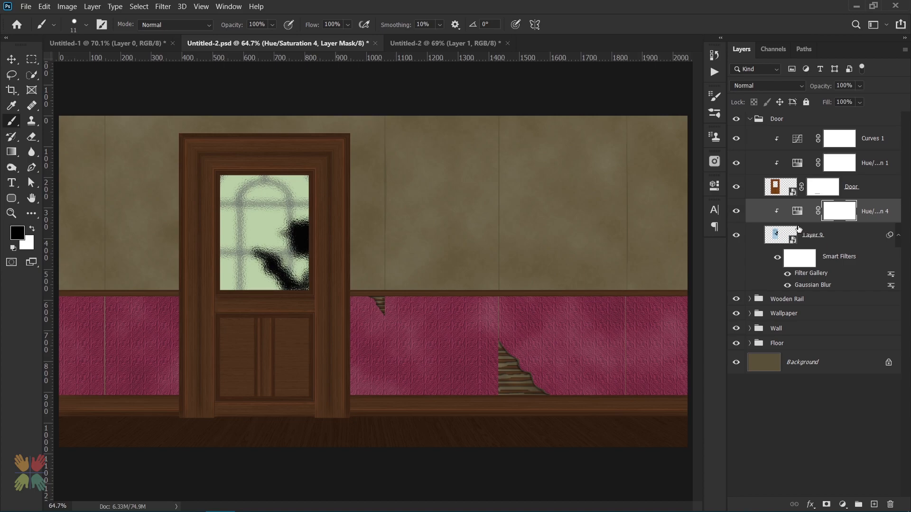
# Apply the Add Noise filter to the door glass smart object and collapse its filter list
pyautogui.click(782, 237)
pyautogui.click(163, 7)
pyautogui.moveTo(266, 162)
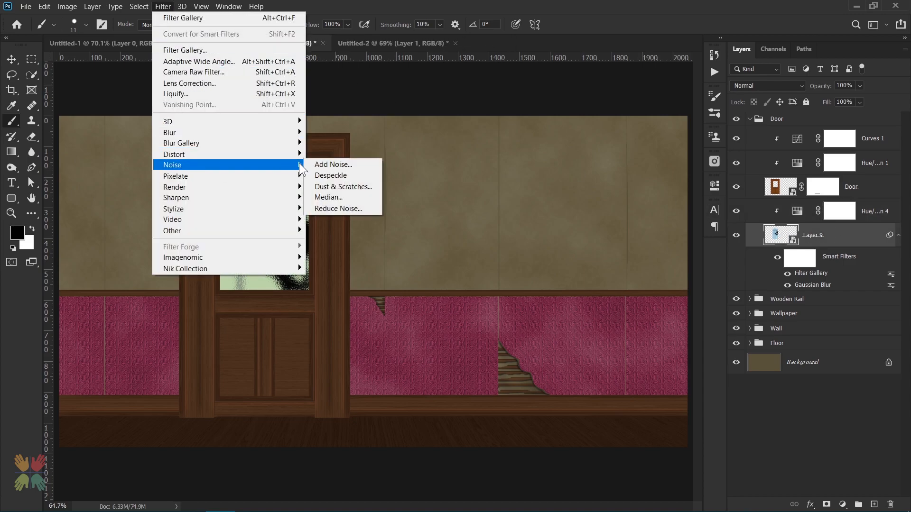
pyautogui.click(327, 165)
pyautogui.press('Return')
pyautogui.click(898, 238)
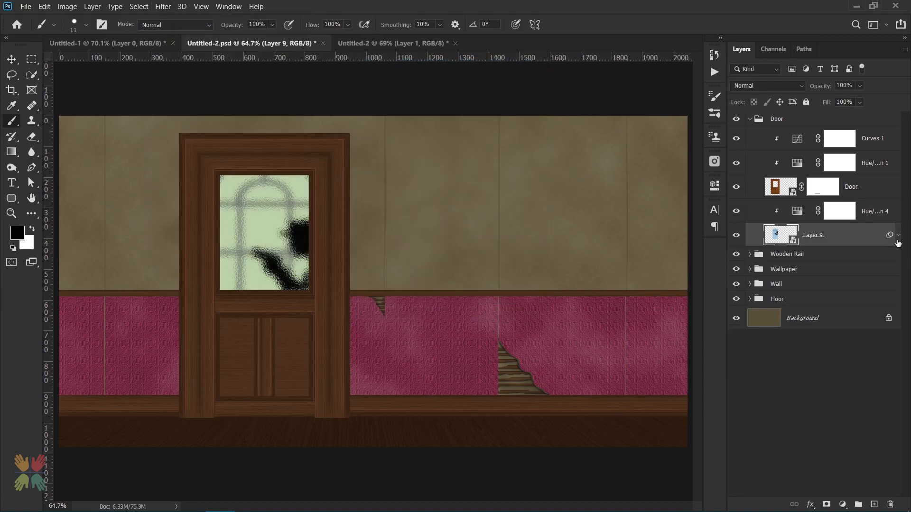
# In the Untitled-2 document, hide the window layer and create a narrow, full-height vertical strip with a black-to-white gradient on a new layer
pyautogui.click(414, 43)
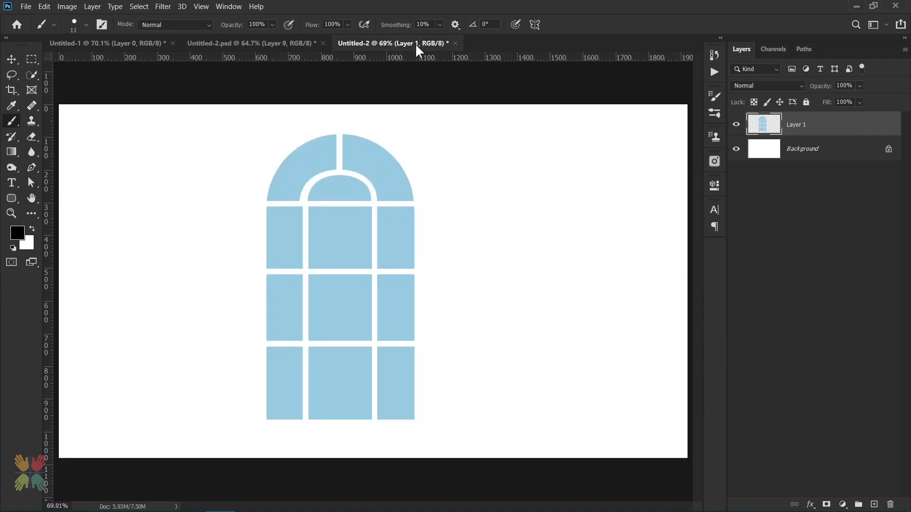
pyautogui.click(736, 124)
pyautogui.click(873, 504)
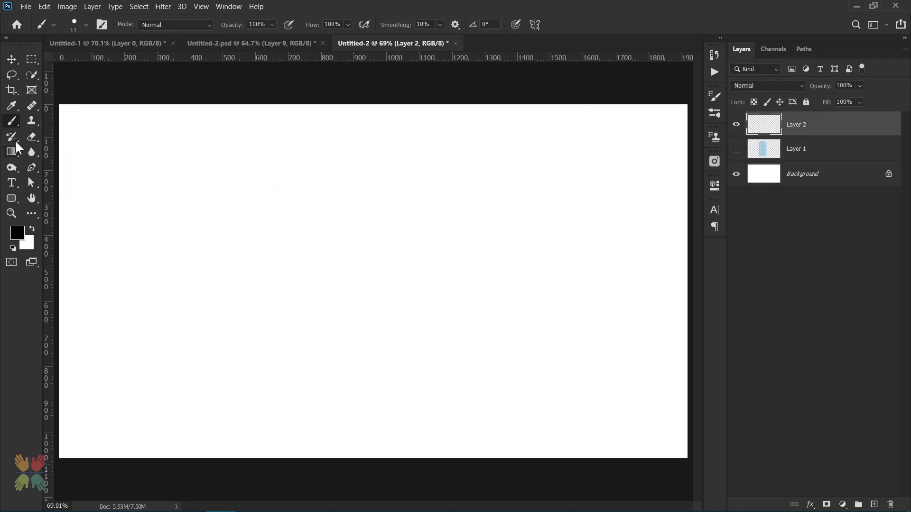
pyautogui.click(32, 59)
pyautogui.moveTo(78, 104); pyautogui.dragTo(86, 470)
pyautogui.click(12, 152)
pyautogui.moveTo(79, 275)
pyautogui.mouseDown()
pyautogui.moveTo(101, 277)
pyautogui.moveTo(89, 278)
pyautogui.mouseUp()
pyautogui.hotkey('ctrl', 'z')
pyautogui.hotkey('ctrl', 'z')
pyautogui.hotkey('ctrl', 'z')
pyautogui.hotkey('ctrl', 'd')
# Duplicate the gradient strip, place the copy directly beside the original and merge the two
pyautogui.hotkey('ctrl', 'j')
pyautogui.hotkey('ctrl', 't')
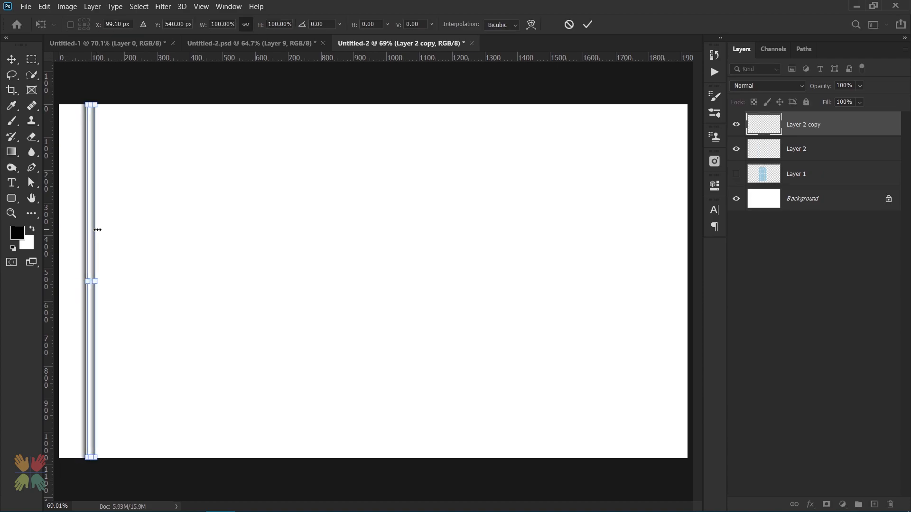
pyautogui.press('Return')
pyautogui.keyDown('shift'); pyautogui.click(836, 154); pyautogui.keyUp('shift')
pyautogui.hotkey('ctrl', 'e')
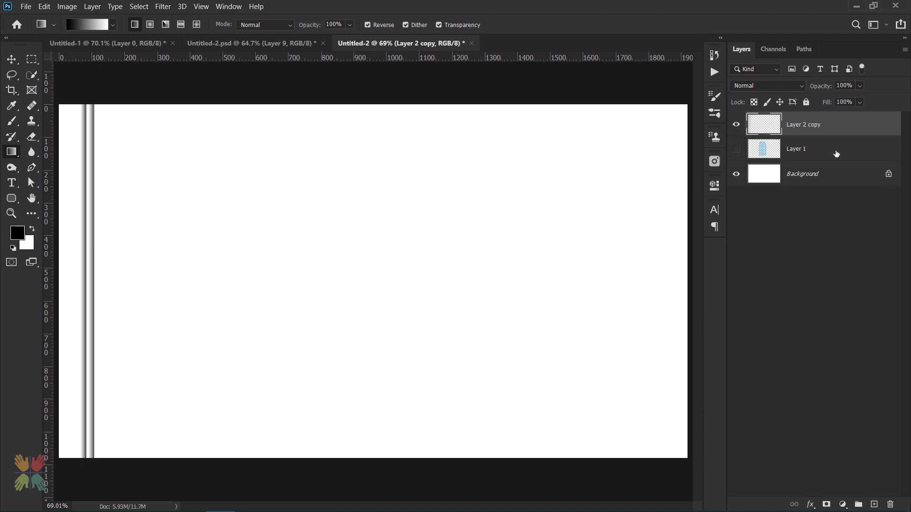
# Duplicate the pair of strips, shift the copy 50 px to the right and merge both layers
pyautogui.hotkey('ctrl', 'j')
pyautogui.hotkey('ctrl', 't')
pyautogui.hotkey('shift', 'Right')
pyautogui.hotkey('shift', 'Right')
pyautogui.hotkey('shift', 'Right')
pyautogui.hotkey('shift', 'Right')
pyautogui.hotkey('shift', 'Right')
pyautogui.press('Return')
pyautogui.keyDown('shift'); pyautogui.click(837, 153); pyautogui.keyUp('shift')
pyautogui.hotkey('ctrl', 'e')
# Duplicate the gradient strips, place the copy directly beside them to extend the pattern to about 250 px, and merge both layers
pyautogui.hotkey('ctrl', 'j')
pyautogui.hotkey('ctrl', 't')
pyautogui.hotkey('shift', 'Right')
pyautogui.hotkey('shift', 'Right')
pyautogui.hotkey('shift', 'Right')
pyautogui.hotkey('shift', 'Right')
pyautogui.hotkey('shift', 'Right')
pyautogui.hotkey('shift', 'Right')
pyautogui.hotkey('shift', 'Right')
pyautogui.hotkey('shift', 'Right')
pyautogui.hotkey('shift', 'Right')
pyautogui.hotkey('shift', 'Right')
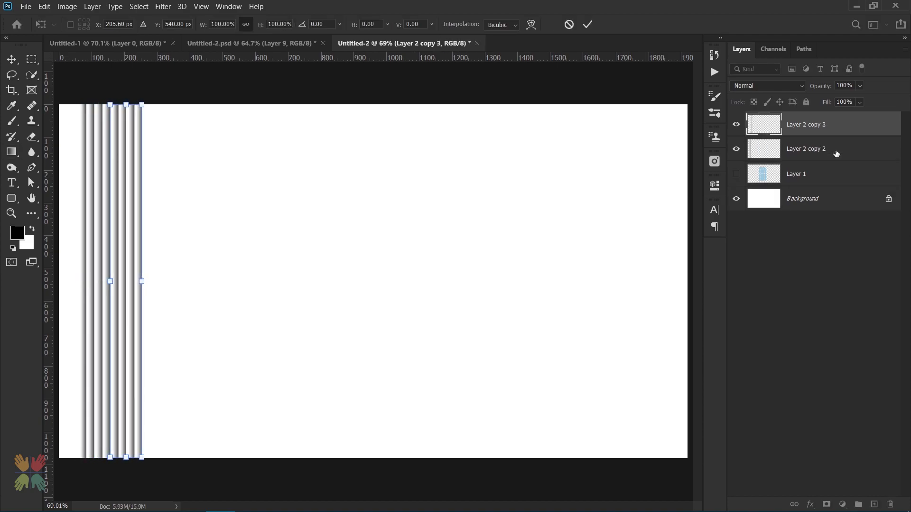
pyautogui.press('Return')
pyautogui.keyDown('shift'); pyautogui.click(836, 154); pyautogui.keyUp('shift')
pyautogui.hotkey('ctrl', 'e')
# Duplicate the widened strip block, shift the copy 190 px to the right and merge both layers
pyautogui.hotkey('ctrl', 'j')
pyautogui.hotkey('ctrl', 't')
pyautogui.hotkey('shift', 'Right')
pyautogui.hotkey('shift', 'Right')
pyautogui.hotkey('shift', 'Right')
pyautogui.hotkey('shift', 'Right')
pyautogui.hotkey('shift', 'Right')
pyautogui.hotkey('shift', 'Right')
pyautogui.hotkey('shift', 'Right')
pyautogui.hotkey('shift', 'Right')
pyautogui.hotkey('shift', 'Right')
pyautogui.hotkey('shift', 'Right')
pyautogui.hotkey('shift', 'Right')
pyautogui.hotkey('shift', 'Right')
pyautogui.hotkey('shift', 'Right')
pyautogui.hotkey('shift', 'Right')
pyautogui.hotkey('shift', 'Right')
pyautogui.hotkey('shift', 'Right')
pyautogui.hotkey('shift', 'Right')
pyautogui.hotkey('shift', 'Right')
pyautogui.hotkey('shift', 'Right')
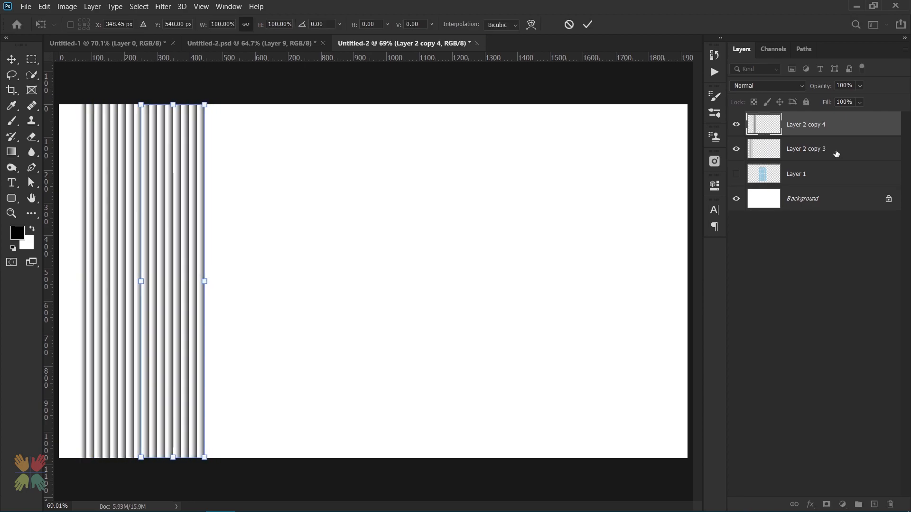
pyautogui.press('Return')
pyautogui.keyDown('shift'); pyautogui.click(836, 153); pyautogui.keyUp('shift')
pyautogui.hotkey('ctrl', 'e')
# Duplicate the strip block again, extend the pattern to about 820 px across the canvas and merge the layers
pyautogui.hotkey('ctrl', 'j')
pyautogui.hotkey('ctrl', 't')
pyautogui.hotkey('shift', 'Right')
pyautogui.hotkey('shift', 'Right')
pyautogui.hotkey('shift', 'Right')
pyautogui.hotkey('shift', 'Right')
pyautogui.hotkey('shift', 'Right')
pyautogui.hotkey('shift', 'Right')
pyautogui.hotkey('shift', 'Right')
pyautogui.hotkey('shift', 'Right')
pyautogui.hotkey('shift', 'Right')
pyautogui.hotkey('shift', 'Right')
pyautogui.hotkey('shift', 'Right')
pyautogui.hotkey('shift', 'Right')
pyautogui.hotkey('shift', 'Right')
pyautogui.hotkey('shift', 'Right')
pyautogui.hotkey('shift', 'Right')
pyautogui.hotkey('shift', 'Right')
pyautogui.hotkey('shift', 'Right')
pyautogui.hotkey('shift', 'Right')
pyautogui.hotkey('shift', 'Right')
pyautogui.hotkey('shift', 'Right')
pyautogui.hotkey('shift', 'Right')
pyautogui.hotkey('shift', 'Right')
pyautogui.hotkey('shift', 'Right')
pyautogui.hotkey('shift', 'Right')
pyautogui.hotkey('shift', 'Right')
pyautogui.hotkey('shift', 'Right')
pyautogui.hotkey('shift', 'Right')
pyautogui.hotkey('shift', 'Right')
pyautogui.hotkey('shift', 'Right')
pyautogui.hotkey('shift', 'Right')
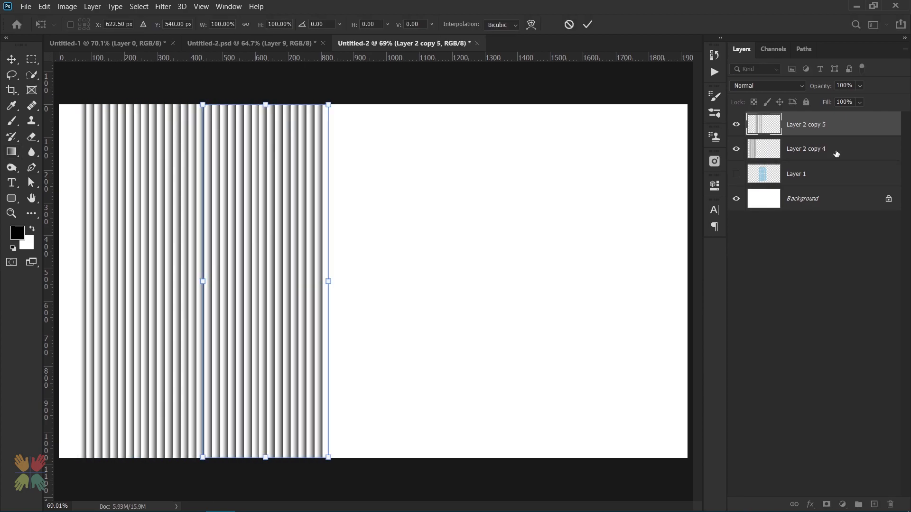
pyautogui.press('Return')
pyautogui.press('g')
pyautogui.keyDown('shift'); pyautogui.click(836, 154); pyautogui.keyUp('shift')
pyautogui.hotkey('ctrl', 'e')
# Duplicate the merged strips once more, extend the pattern to about 1600 px across the canvas and merge both layers
pyautogui.hotkey('ctrl', 'j')
pyautogui.hotkey('ctrl', 't')
pyautogui.moveTo(237, 208); pyautogui.dragTo(480, 199)
pyautogui.press('Return')
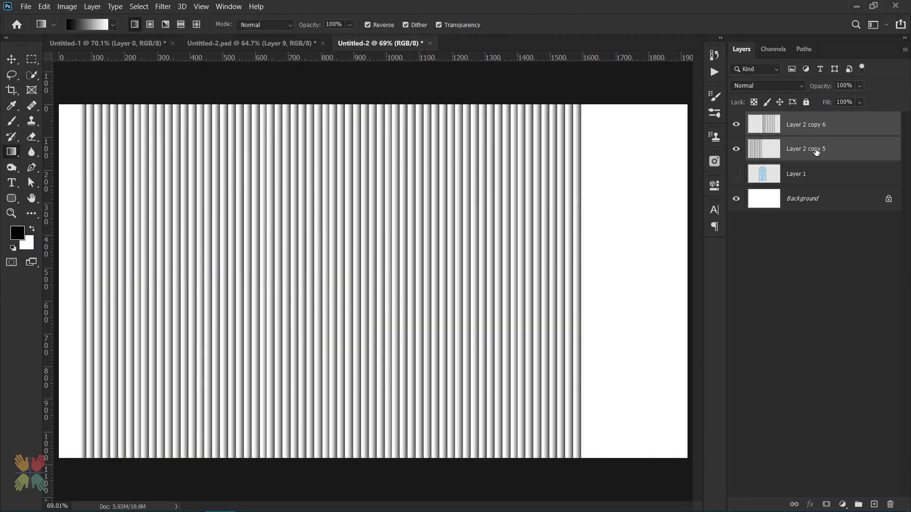
pyautogui.keyDown('shift'); pyautogui.click(815, 150); pyautogui.keyUp('shift')
pyautogui.hotkey('ctrl', 'e')
# Move the strip pattern into Untitled-2.psd, clipped over the door glass, and scale it down to cover the glass pane
pyautogui.press('v')
pyautogui.moveTo(331, 200); pyautogui.dragTo(303, 179)
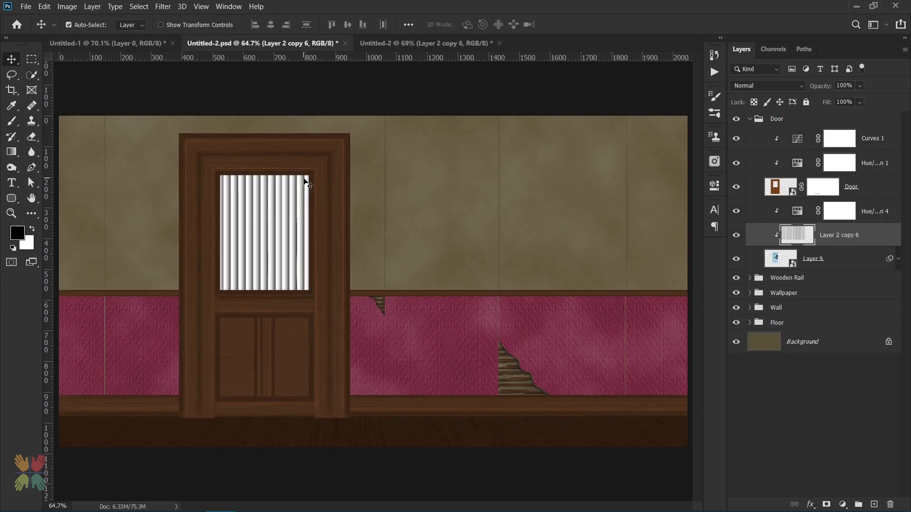
pyautogui.hotkey('ctrl', 't')
pyautogui.scroll(-5, 304, 179)
pyautogui.moveTo(440, 328); pyautogui.dragTo(382, 287)
pyautogui.moveTo(333, 258); pyautogui.dragTo(343, 279)
pyautogui.moveTo(229, 193); pyautogui.dragTo(277, 225)
pyautogui.moveTo(337, 269); pyautogui.dragTo(335, 261)
pyautogui.scroll(3, 343, 237)
pyautogui.scroll(3, 358, 258)
pyautogui.moveTo(434, 359); pyautogui.dragTo(413, 342)
pyautogui.click(587, 25)
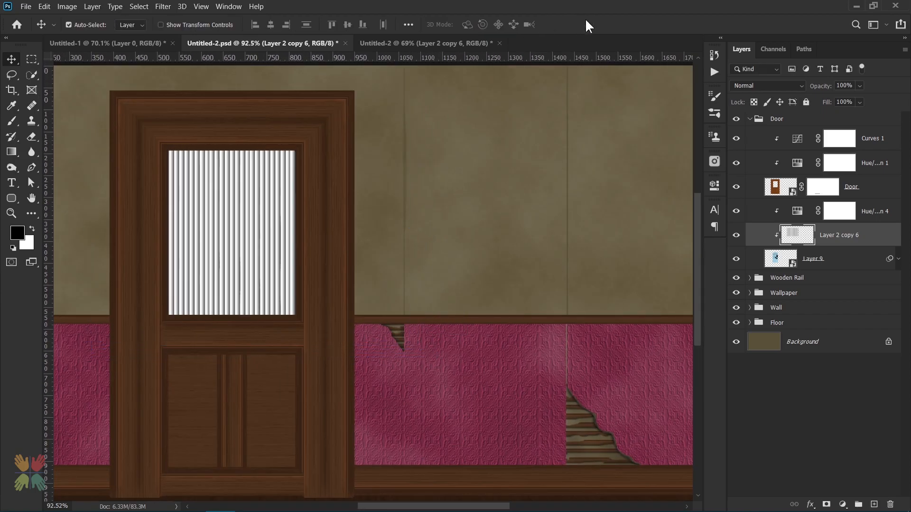
# Set the strip layer over the door glass to Multiply blending at 15% opacity
pyautogui.click(754, 86)
pyautogui.click(749, 131)
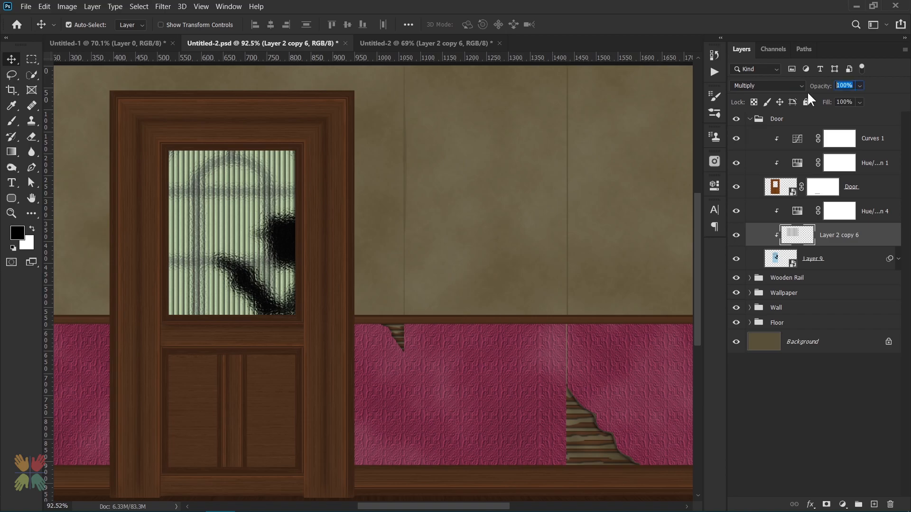
pyautogui.write('15')
pyautogui.press('Return')
pyautogui.hotkey('ctrl', '0')
# Lower the opacity of the door glass smart object slightly and collapse the Door group
pyautogui.click(749, 119)
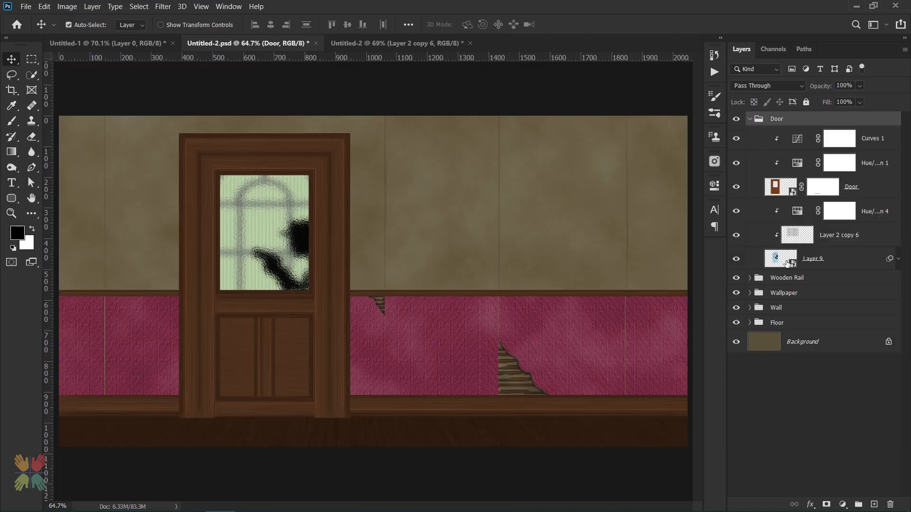
pyautogui.click(825, 259)
pyautogui.moveTo(826, 86)
pyautogui.mouseDown()
pyautogui.moveTo(780, 86)
pyautogui.moveTo(817, 86)
pyautogui.mouseUp()
pyautogui.click(750, 120)
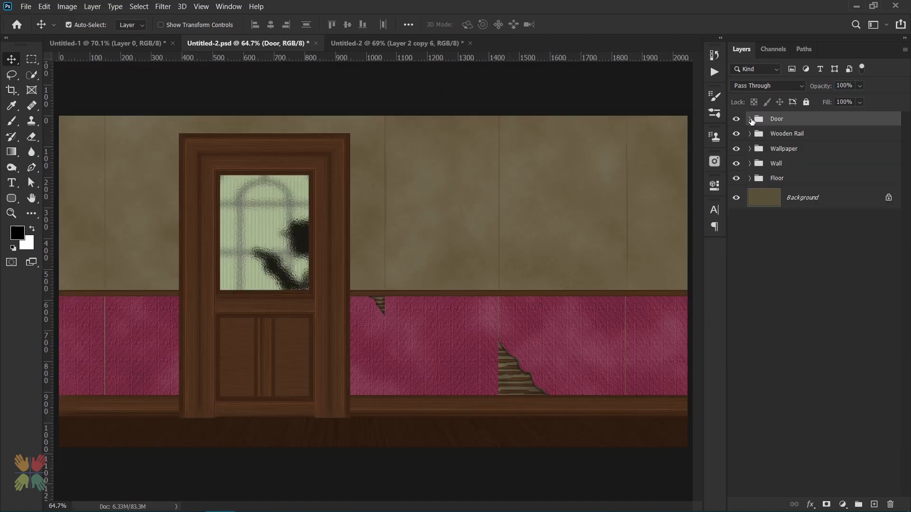
# On a new layer, create an upright rectangle about 150 by 450 px beside the door, filled with 50% gray
pyautogui.click(874, 504)
pyautogui.press('m')
pyautogui.moveTo(409, 137); pyautogui.dragTo(456, 275)
pyautogui.click(44, 6)
pyautogui.click(55, 180)
pyautogui.click(459, 125)
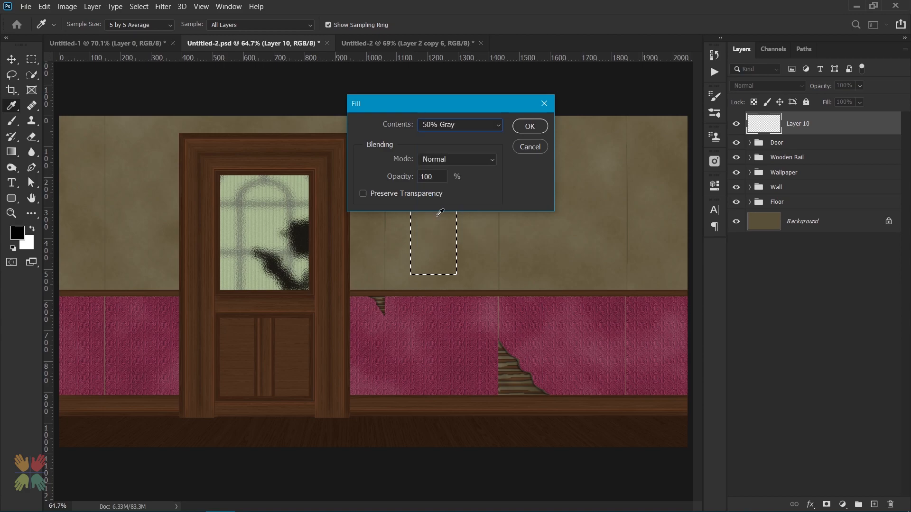
pyautogui.click(433, 229)
pyautogui.press('Return')
# Shade the gray rectangle with soft diagonal light and dark bands using the dodge and burn tools at 25% exposure
pyautogui.click(12, 167)
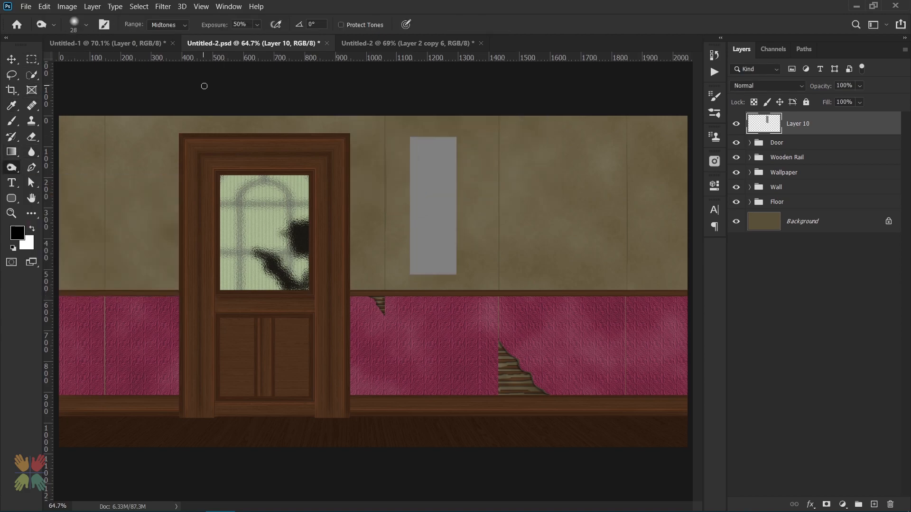
pyautogui.write('25')
pyautogui.press('Return')
pyautogui.moveTo(435, 173); pyautogui.dragTo(461, 174)
pyautogui.moveTo(441, 144); pyautogui.dragTo(410, 205)
pyautogui.hotkey('ctrl', 'z')
pyautogui.moveTo(443, 176); pyautogui.dragTo(459, 177)
pyautogui.moveTo(447, 133); pyautogui.dragTo(382, 213)
pyautogui.hotkey('ctrl', 'z')
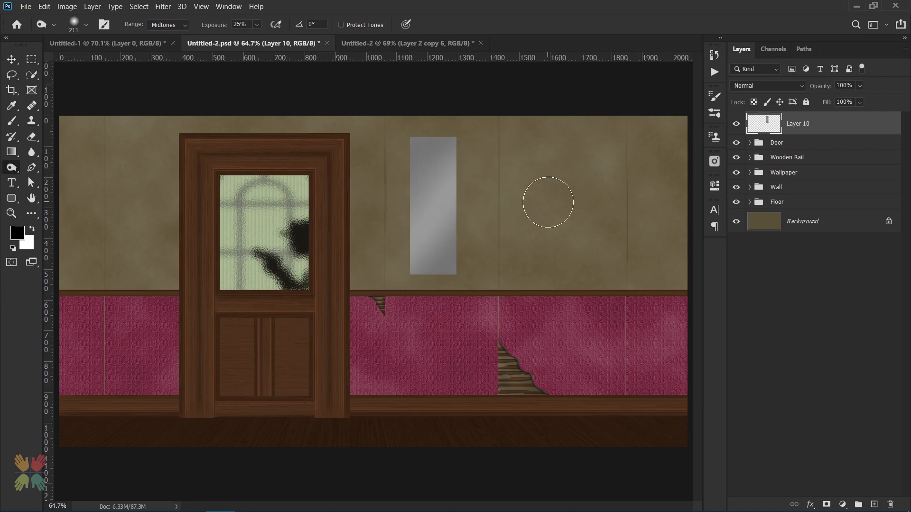
pyautogui.moveTo(467, 256); pyautogui.dragTo(478, 154)
pyautogui.hotkey('ctrl', 'z')
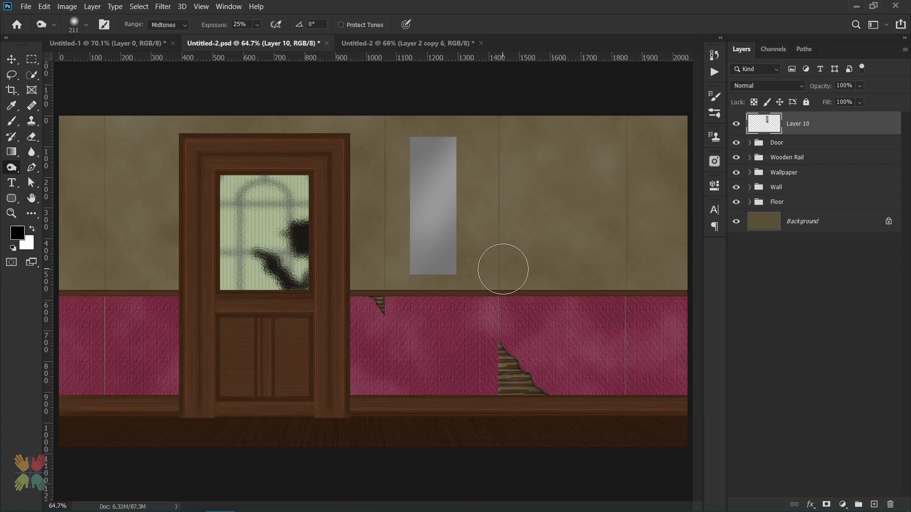
# Select just inside the metal plate's edges, invert the selection, darken the narrow rim and deselect
pyautogui.press('m')
pyautogui.moveTo(413, 139); pyautogui.dragTo(453, 272)
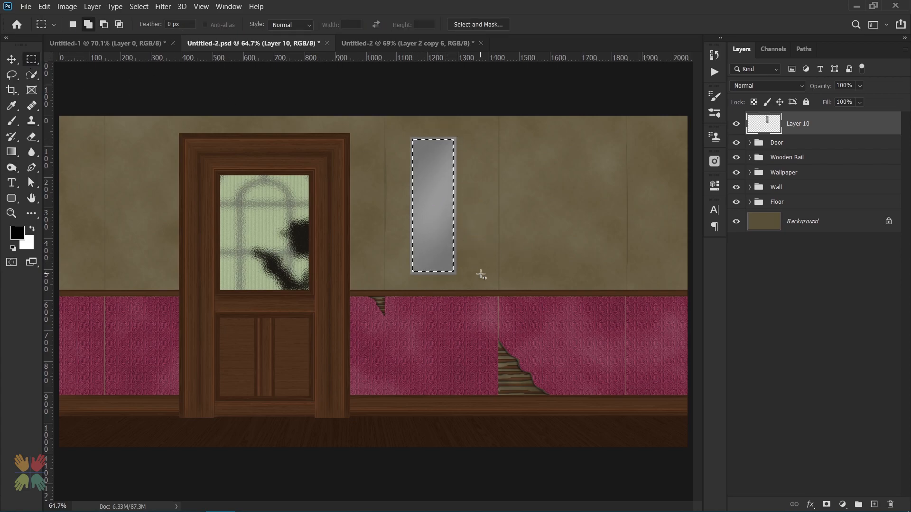
pyautogui.hotkey('ctrl', 'shift', 'i')
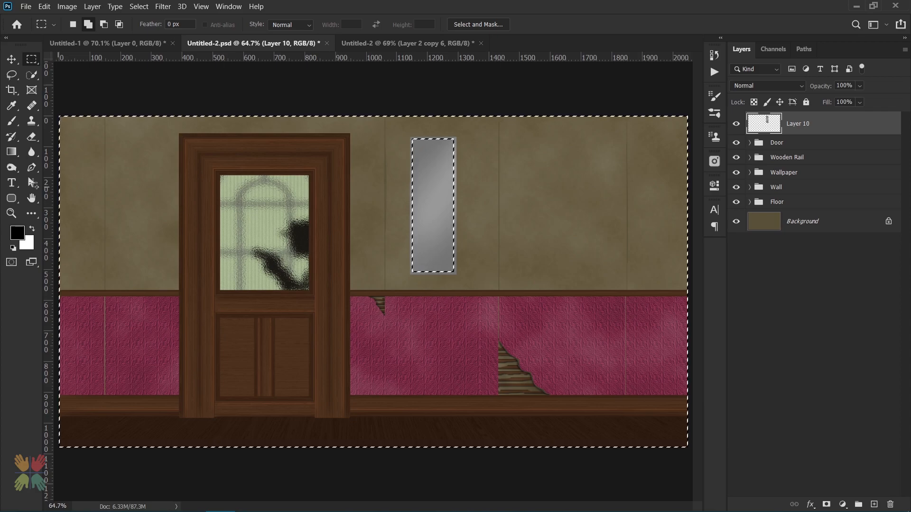
pyautogui.press('o')
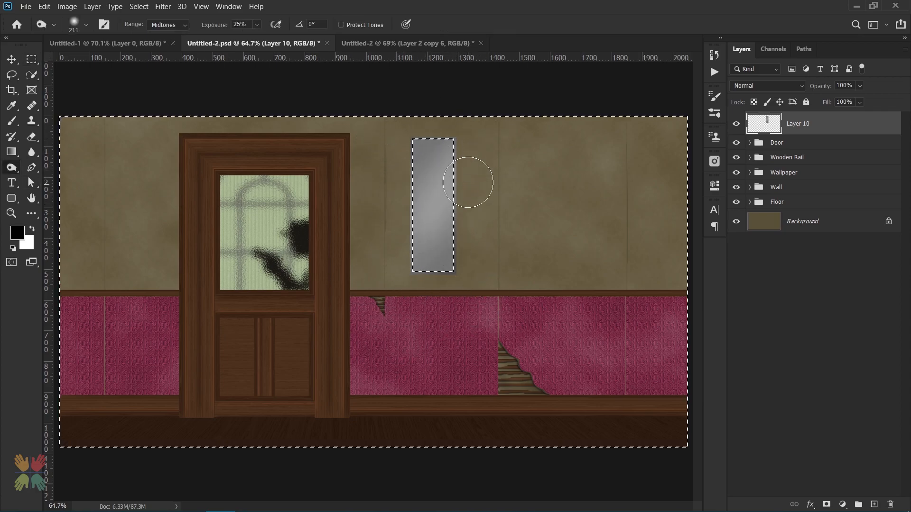
pyautogui.hotkey('ctrl', 'd')
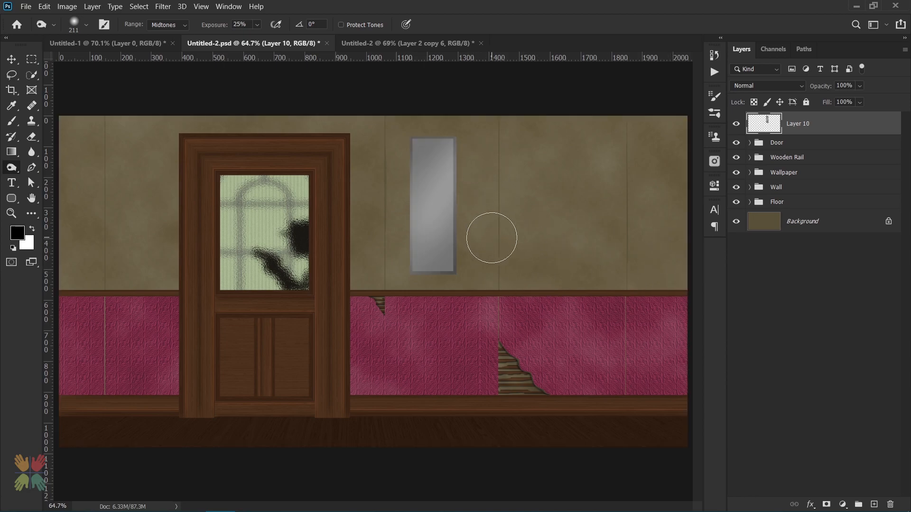
# Reselect the plate's inner rectangle, stroke its outline with a thin white line and deselect
pyautogui.hotkey('ctrl', 'shift', 'd')
pyautogui.hotkey('ctrl', 'shift', 'i')
pyautogui.click(44, 6)
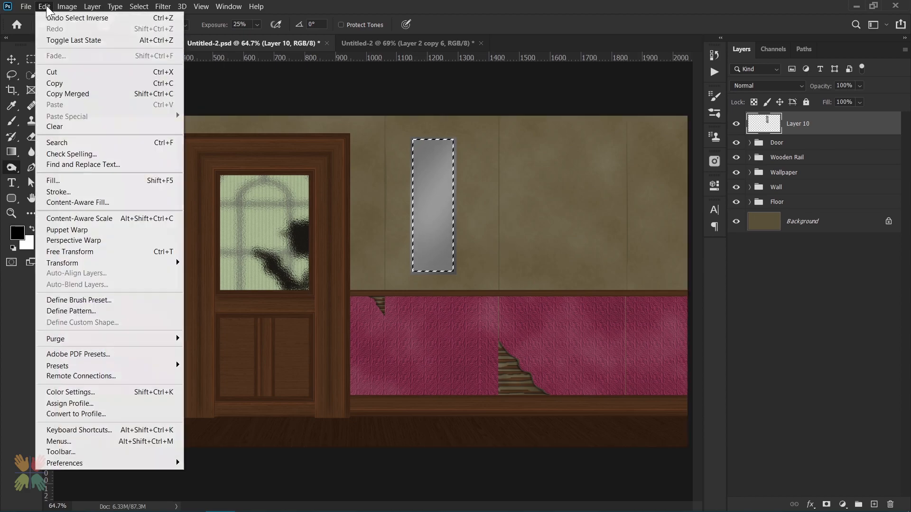
pyautogui.click(58, 192)
pyautogui.click(413, 143)
pyautogui.moveTo(512, 234); pyautogui.dragTo(492, 216)
pyautogui.press('Return')
pyautogui.click(534, 115)
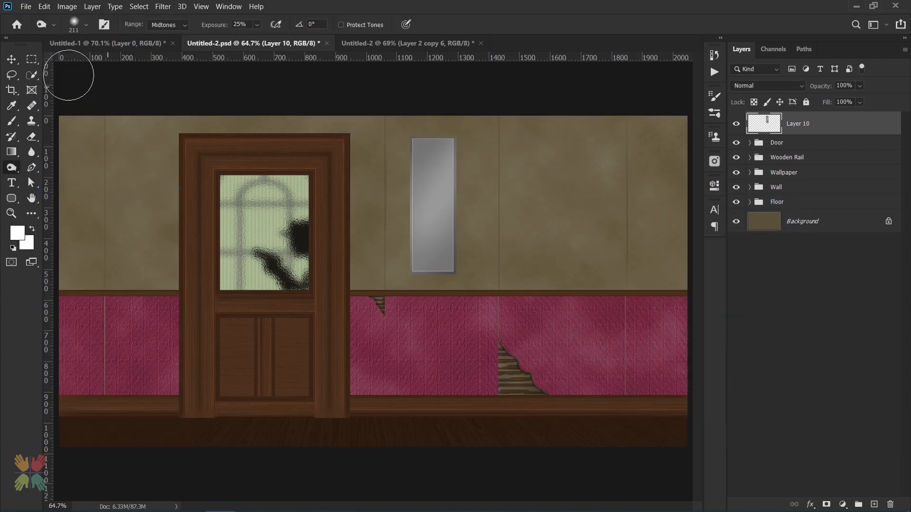
pyautogui.hotkey('ctrl', 'd')
# On a new layer, build a keyhole selection on the lower plate from a circle about 70 px wide and a narrow rectangle
pyautogui.press('m')
pyautogui.hotkey('ctrl', 'shift', 'alt', 'n')
pyautogui.moveTo(425, 216); pyautogui.dragTo(446, 247)
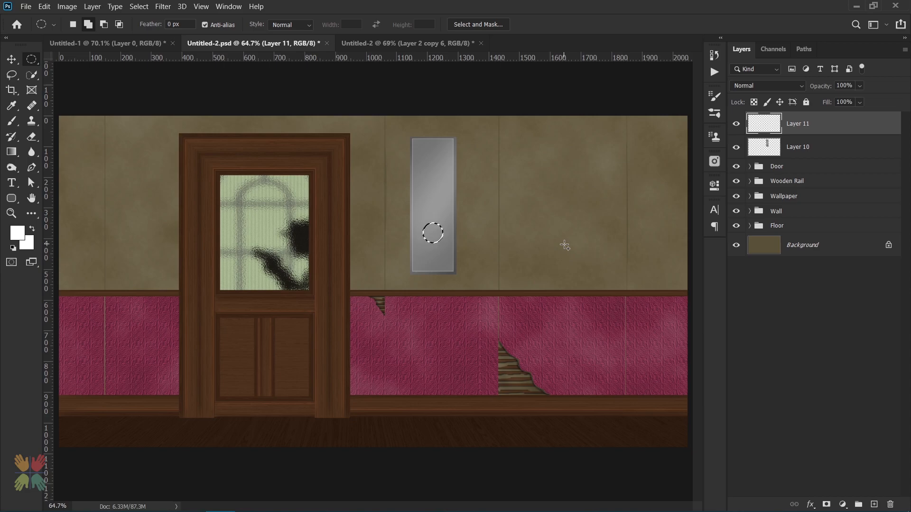
pyautogui.rightClick(32, 59)
pyautogui.click(80, 58)
pyautogui.moveTo(430, 239); pyautogui.dragTo(437, 262)
# Fill the keyhole selection with black and deselect it
pyautogui.click(44, 6)
pyautogui.click(57, 177)
pyautogui.click(459, 124)
pyautogui.click(438, 219)
pyautogui.press('Return')
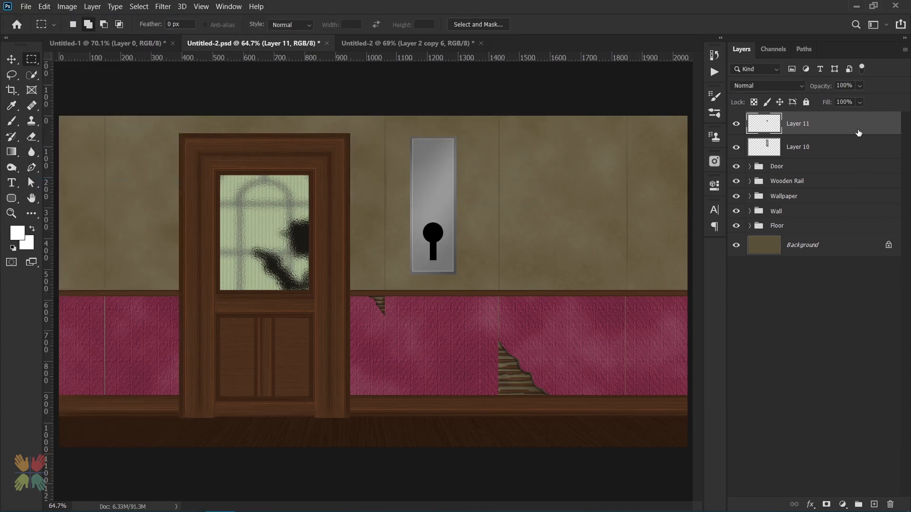
# Add a Bevel & Emboss effect to the keyhole layer
pyautogui.doubleClick(858, 127)
pyautogui.click(421, 84)
pyautogui.click(617, 73)
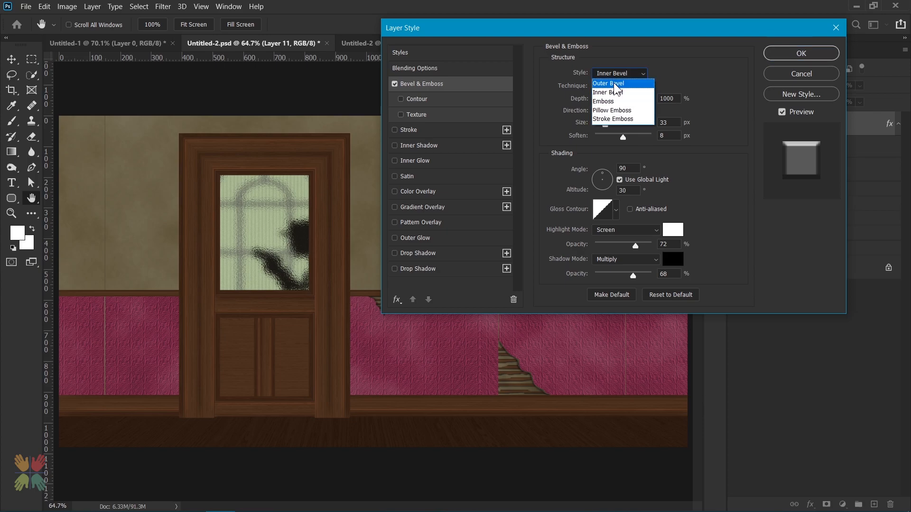
# Change the keyhole's bevel to an Outer Bevel with depth 281%, direction Down and size 6 px
pyautogui.click(613, 81)
pyautogui.doubleClick(664, 98)
pyautogui.write('281')
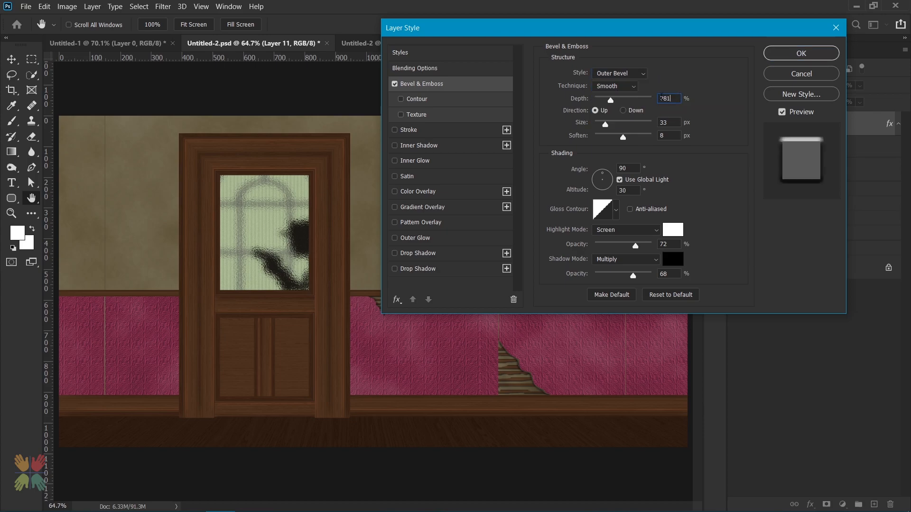
pyautogui.click(623, 110)
pyautogui.press('Tab')
pyautogui.write('6')
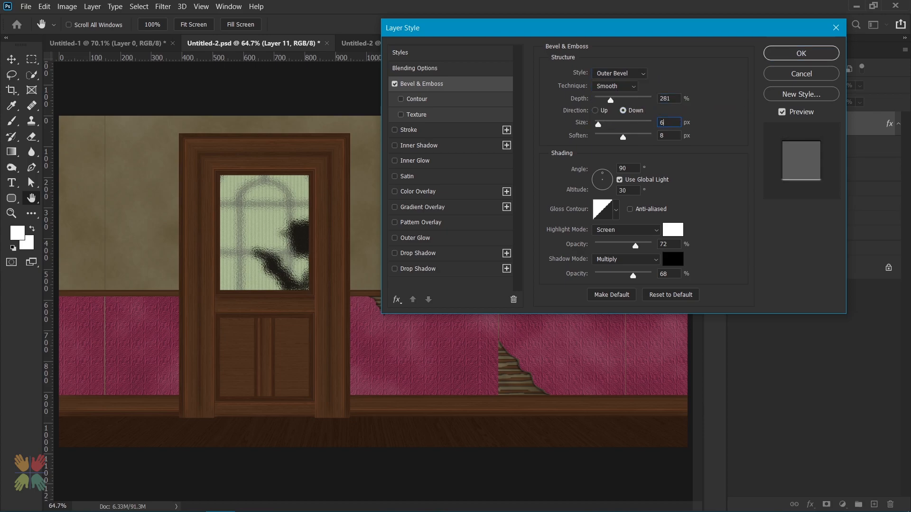
# Set the keyhole bevel's soften to 0 px, angle to 120° without global light, and highlight opacity to 100%, and apply it
pyautogui.write('0')
pyautogui.press('Tab')
pyautogui.moveTo(635, 245); pyautogui.dragTo(651, 245)
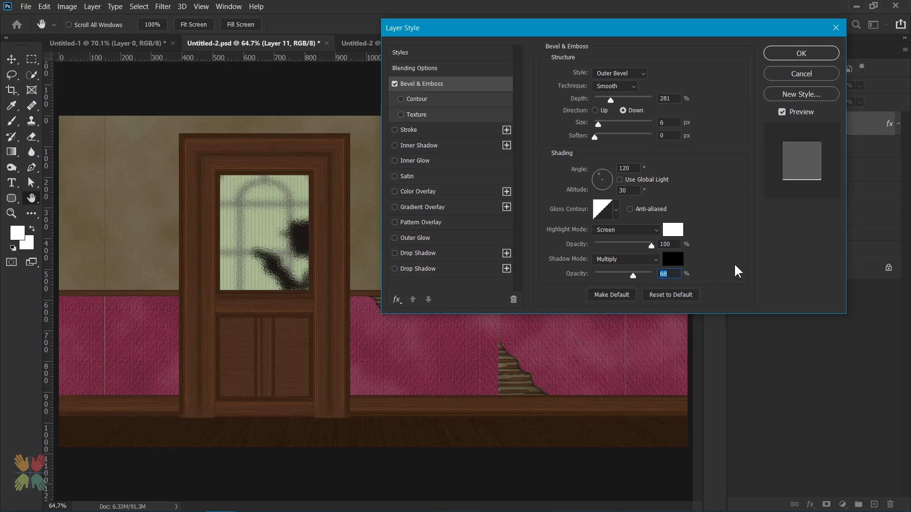
pyautogui.click(801, 53)
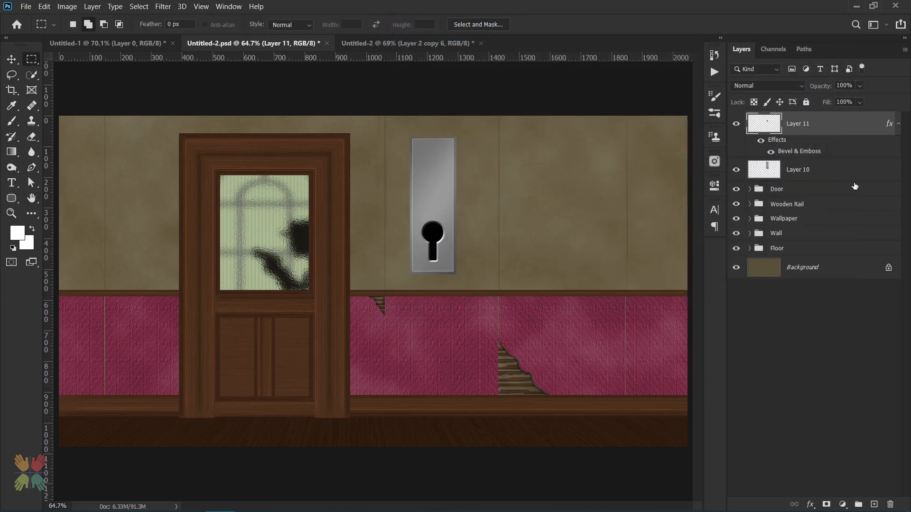
# On a new layer, draw a small circular selection centered near the upper end of the metal plate
pyautogui.click(873, 504)
pyautogui.rightClick(31, 59)
pyautogui.click(71, 72)
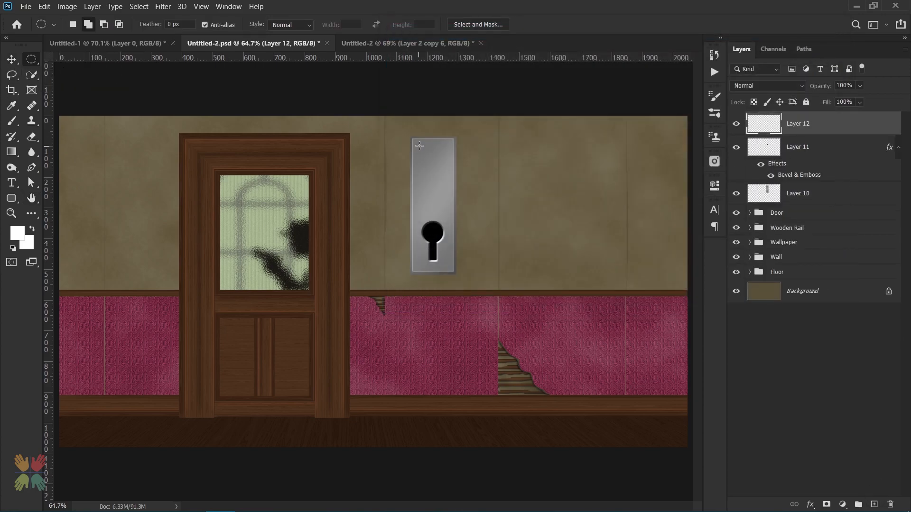
pyautogui.scroll(3, 419, 146)
pyautogui.moveTo(430, 136); pyautogui.dragTo(448, 156)
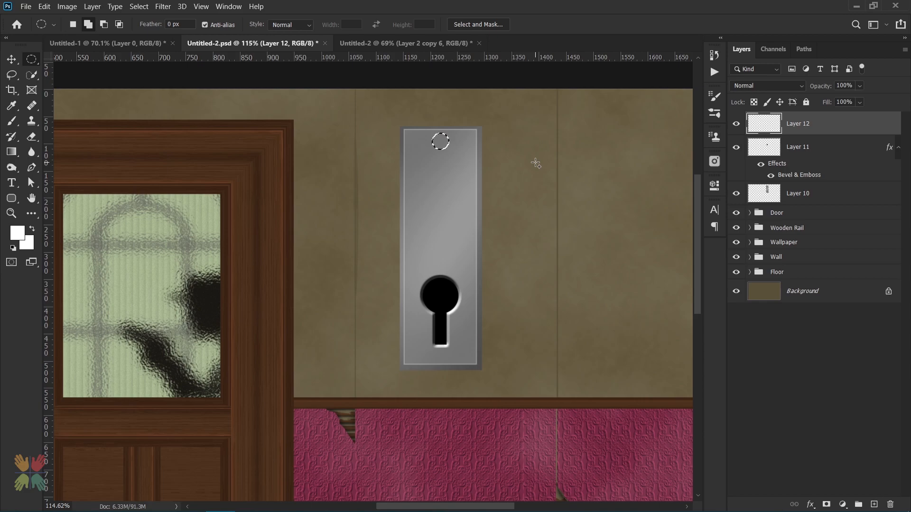
# Fill the small circular selection with 50% gray at 100% opacity in Normal mode
pyautogui.hotkey('ctrl', 't')
pyautogui.click(468, 201)
pyautogui.hotkey('shift', 'F5')
pyautogui.click(455, 125)
pyautogui.click(439, 228)
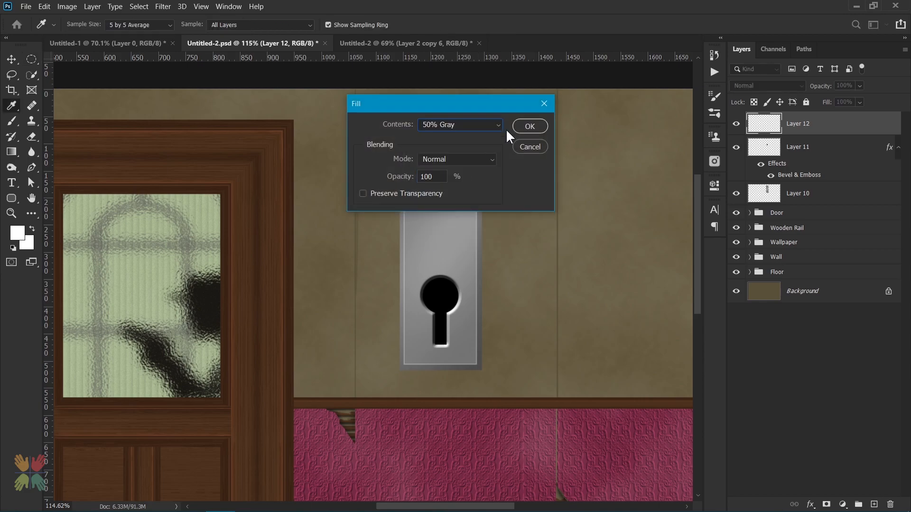
pyautogui.click(526, 129)
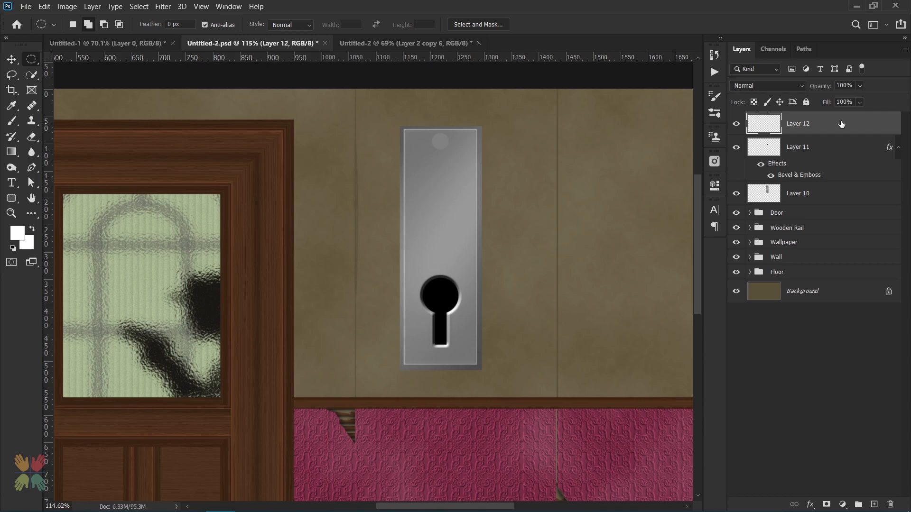
# Give the small circle a downward Inner Bevel with depth 251%, size 3 px, highlight opacity 57% and shadow opacity 70%
pyautogui.doubleClick(841, 123)
pyautogui.click(423, 91)
pyautogui.click(619, 80)
pyautogui.click(612, 86)
pyautogui.moveTo(600, 34); pyautogui.dragTo(725, 53)
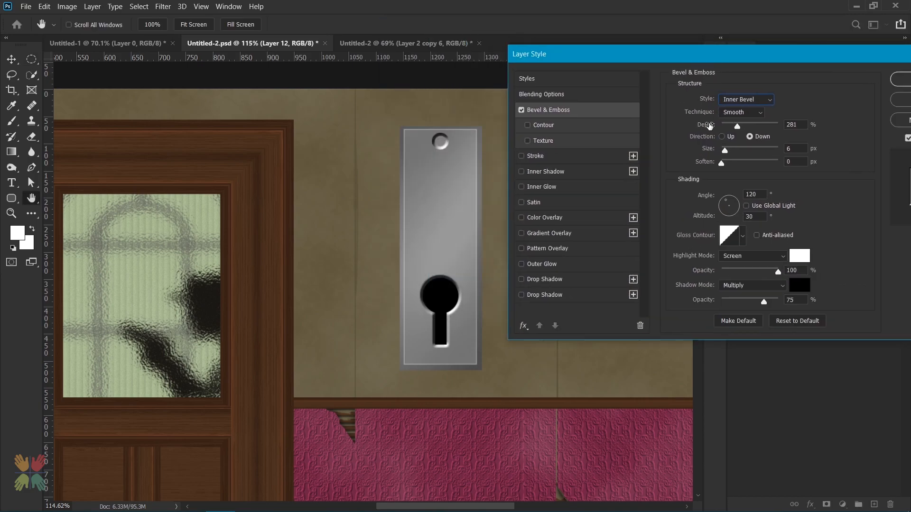
pyautogui.write('251')
pyautogui.press('Tab')
pyautogui.write('3')
pyautogui.press('Return')
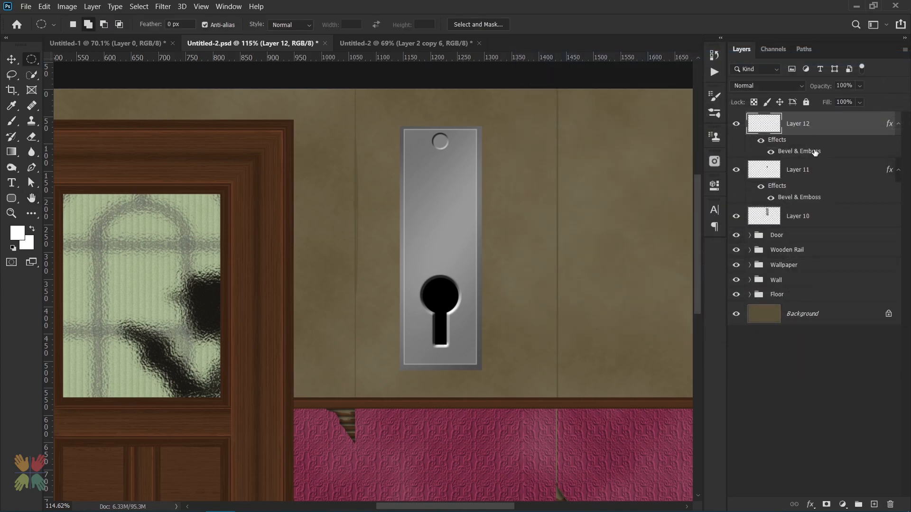
# Add a new layer and draw a smaller circle inside the beveled screw circle
pyautogui.click(875, 504)
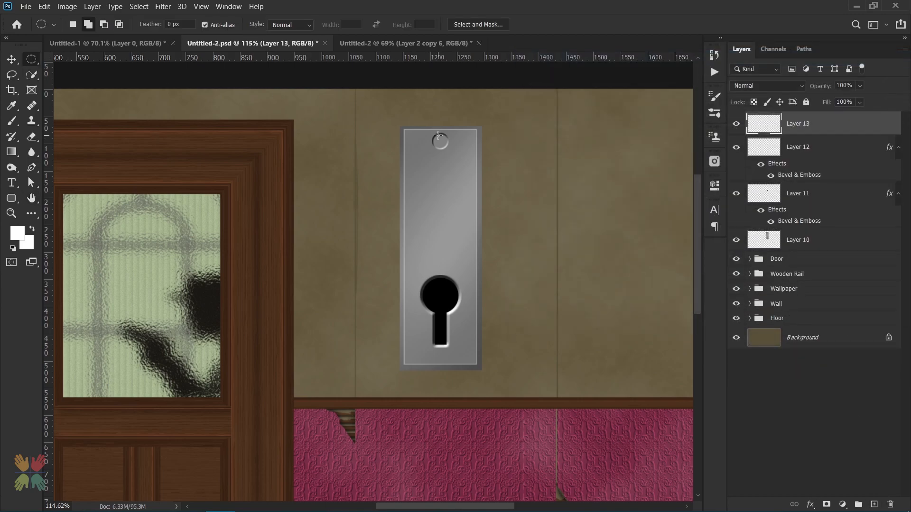
pyautogui.moveTo(438, 135); pyautogui.dragTo(450, 148)
# Give the inner circle an upward Inner Bevel with depth 282%, size 21 px, highlight opacity 47% and shadow opacity 56%
pyautogui.doubleClick(847, 125)
pyautogui.click(484, 106)
pyautogui.moveTo(517, 73); pyautogui.dragTo(576, 57)
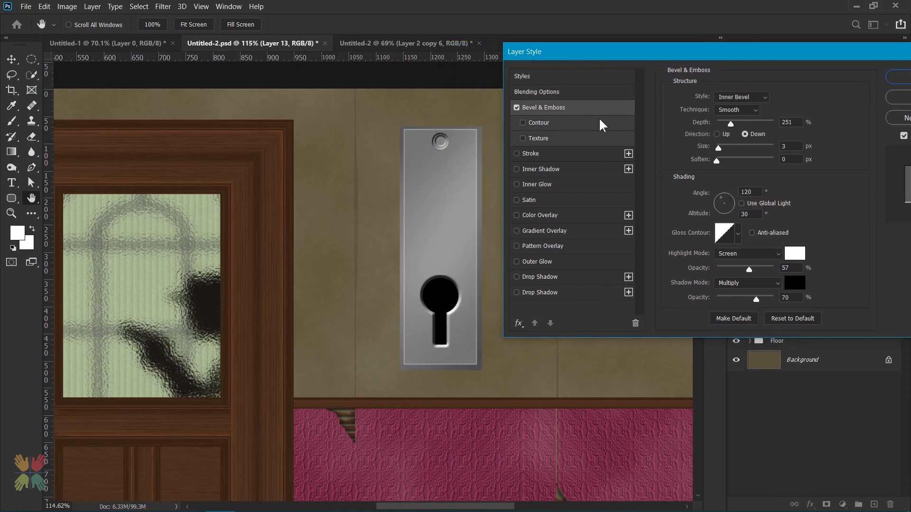
pyautogui.click(717, 134)
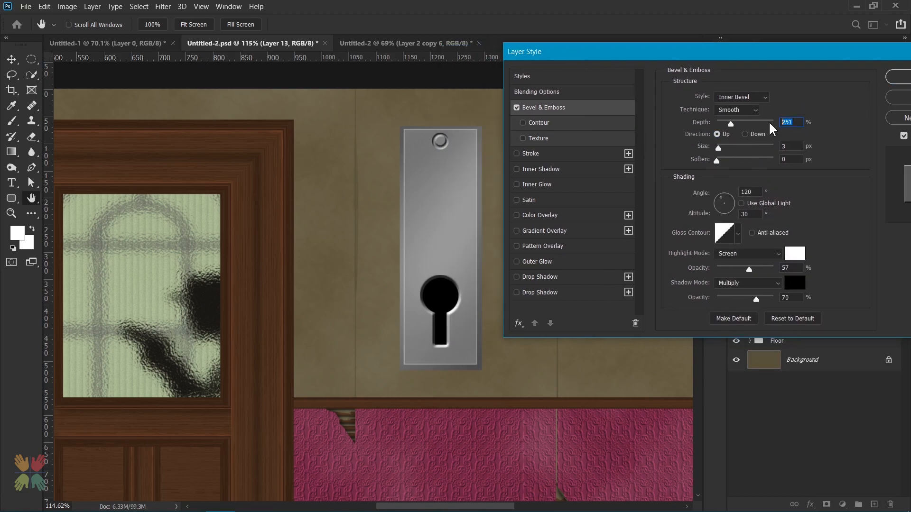
pyautogui.moveTo(720, 123)
pyautogui.mouseDown()
pyautogui.moveTo(735, 129)
pyautogui.moveTo(726, 127)
pyautogui.mouseUp()
pyautogui.moveTo(732, 150); pyautogui.dragTo(725, 147)
pyautogui.moveTo(752, 298); pyautogui.dragTo(745, 299)
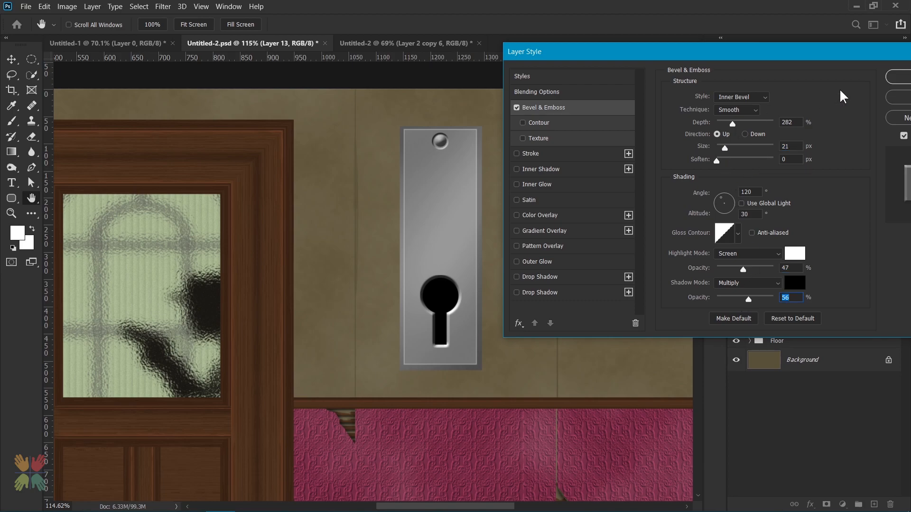
pyautogui.click(896, 76)
# Merge the two screw circle layers, Layer 13 and Layer 12, and name the result Screw
pyautogui.click(898, 124)
pyautogui.click(897, 147)
pyautogui.keyDown('shift'); pyautogui.click(819, 152); pyautogui.keyUp('shift')
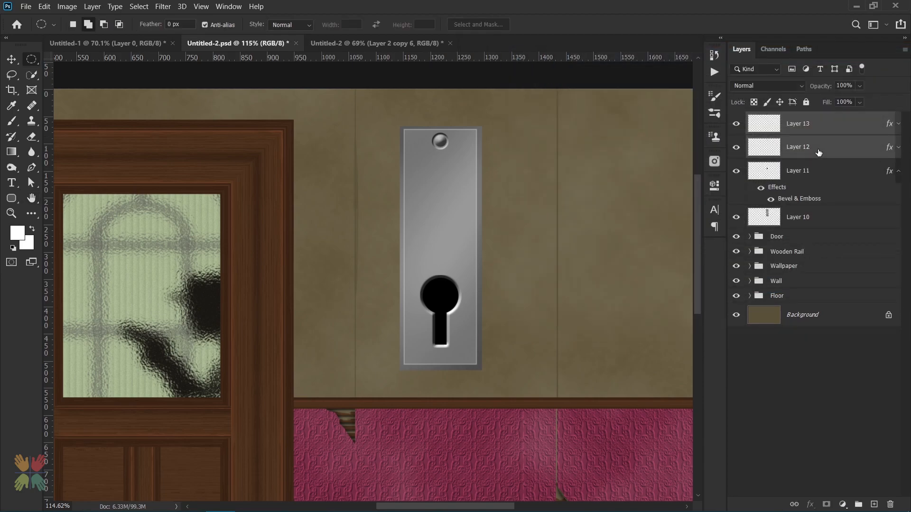
pyautogui.hotkey('ctrl', 'e')
pyautogui.doubleClick(797, 123)
pyautogui.write('Screw')
pyautogui.press('Return')
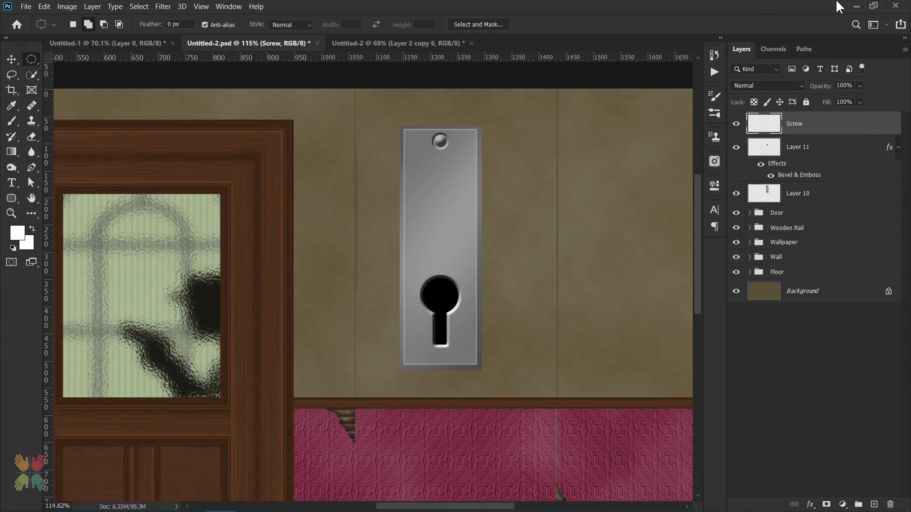
# Rename Layer 11 as Keyhole and the metal plate's layer, Layer 10, as Slab
pyautogui.doubleClick(797, 147)
pyautogui.write('Keyhole')
pyautogui.press('Return')
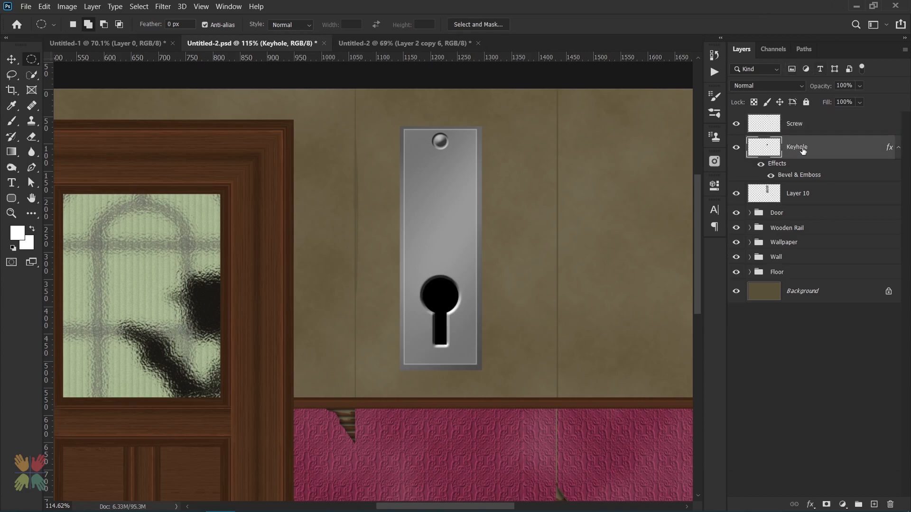
pyautogui.click(896, 149)
pyautogui.doubleClick(797, 170)
pyautogui.write('Slab')
pyautogui.press('Return')
# Try to duplicate the screw and move the copy down to the plate's lower end
pyautogui.click(789, 124)
pyautogui.hotkey('ctrl', 'j')
pyautogui.hotkey('ctrl', 't')
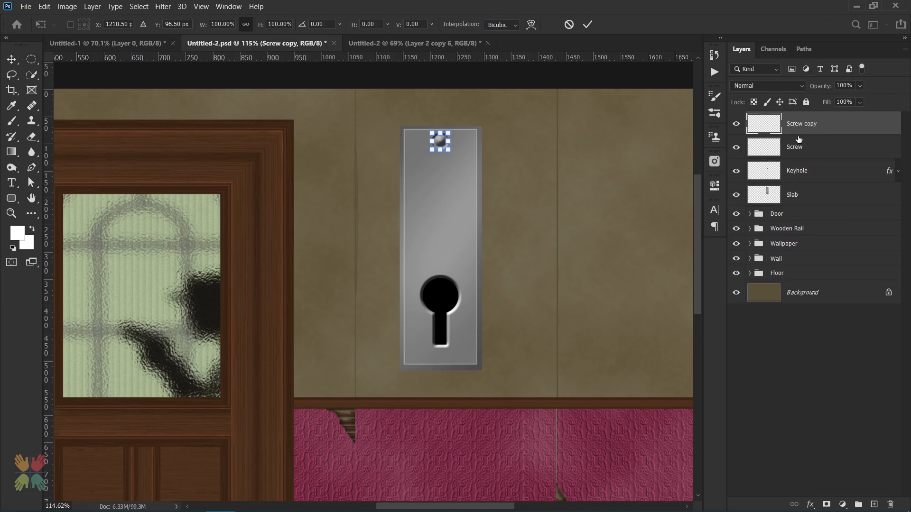
pyautogui.hotkey('shift', 'Down')
pyautogui.hotkey('shift', 'Down')
pyautogui.hotkey('shift', 'Down')
pyautogui.hotkey('shift', 'Down')
pyautogui.hotkey('shift', 'Down')
pyautogui.hotkey('shift', 'Down')
pyautogui.hotkey('shift', 'Down')
pyautogui.hotkey('shift', 'Down')
pyautogui.hotkey('shift', 'Down')
pyautogui.hotkey('shift', 'Down')
pyautogui.hotkey('shift', 'Down')
pyautogui.hotkey('shift', 'Down')
pyautogui.hotkey('shift', 'Down')
pyautogui.hotkey('shift', 'Down')
pyautogui.hotkey('shift', 'Down')
pyautogui.hotkey('shift', 'Down')
pyautogui.hotkey('shift', 'Down')
pyautogui.hotkey('shift', 'Down')
pyautogui.hotkey('shift', 'Down')
pyautogui.hotkey('shift', 'Down')
pyautogui.hotkey('shift', 'Up')
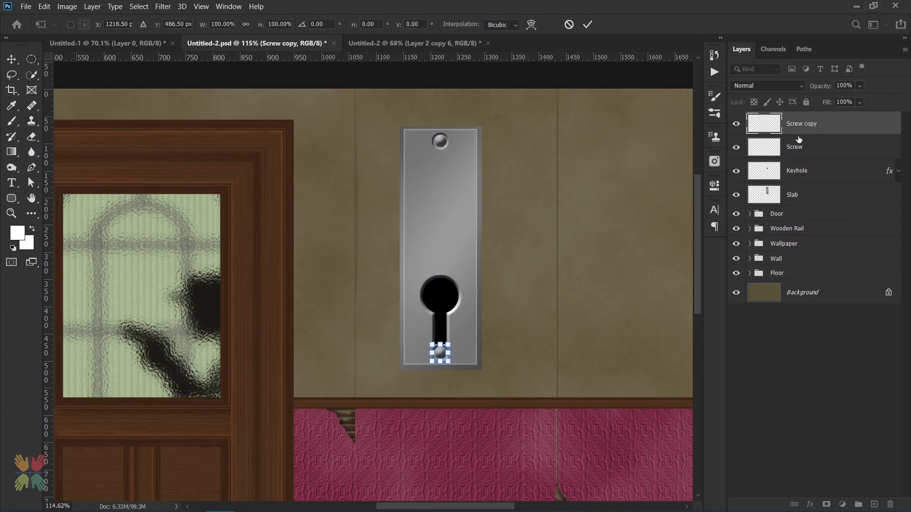
pyautogui.hotkey('ctrl', 'z')
pyautogui.press('Escape')
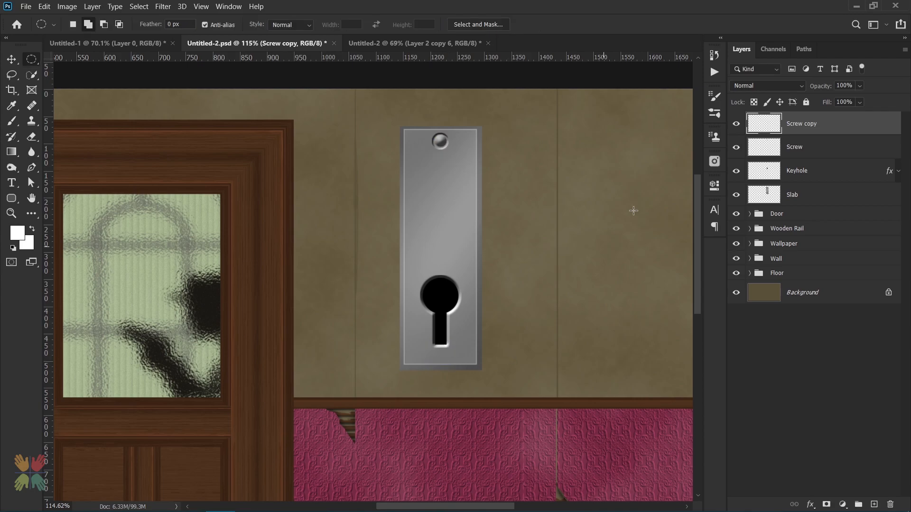
pyautogui.hotkey('ctrl', 'z')
# Scale the screw down to about 86% width and 81% height
pyautogui.hotkey('ctrl', 't')
pyautogui.moveTo(450, 151); pyautogui.dragTo(448, 148)
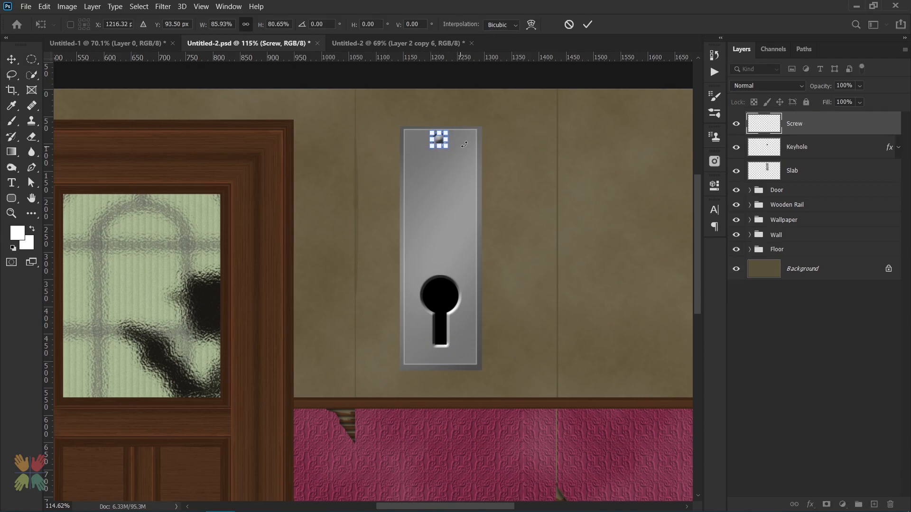
pyautogui.click(588, 24)
# Center the screw horizontally on the plate by aligning it to a selection of the plate's inner rectangle, then deselect
pyautogui.rightClick(31, 59)
pyautogui.click(44, 56)
pyautogui.moveTo(404, 129); pyautogui.dragTo(426, 228)
pyautogui.moveTo(431, 268); pyautogui.dragTo(477, 365)
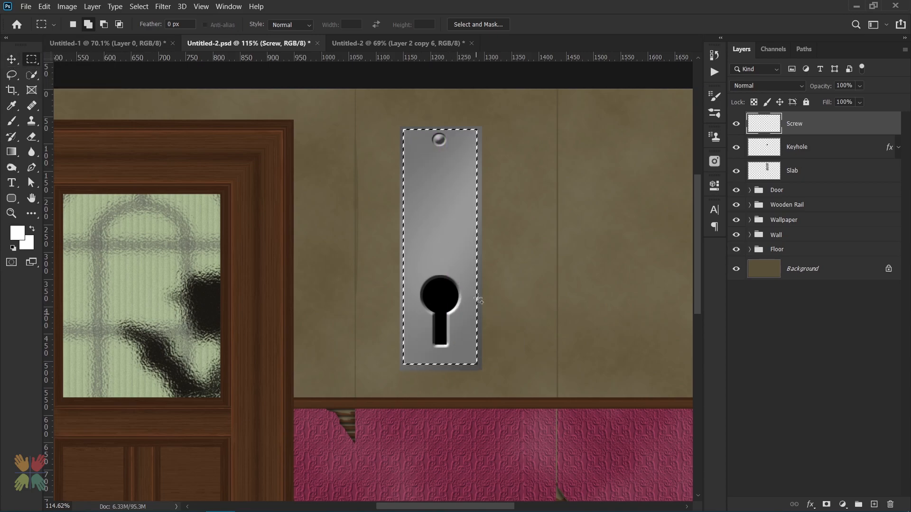
pyautogui.press('v')
pyautogui.click(273, 24)
pyautogui.hotkey('ctrl', 'd')
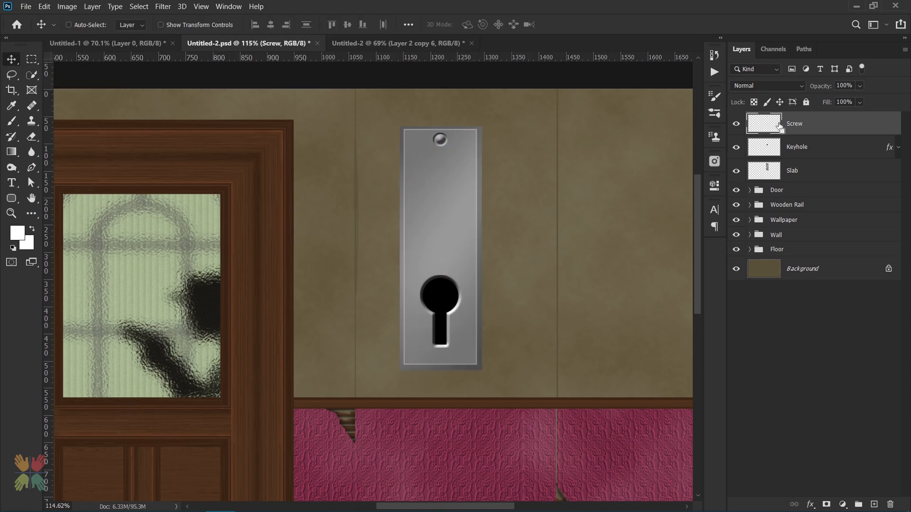
# Duplicate the screw and move the copy straight down between the keyhole and the plate's lower edge
pyautogui.hotkey('ctrl', 'j')
pyautogui.hotkey('ctrl', 't')
pyautogui.hotkey('shift', 'Down')
pyautogui.hotkey('shift', 'Down')
pyautogui.hotkey('shift', 'Down')
pyautogui.hotkey('shift', 'Down')
pyautogui.hotkey('shift', 'Down')
pyautogui.hotkey('shift', 'Down')
pyautogui.hotkey('shift', 'Down')
pyautogui.hotkey('shift', 'Down')
pyautogui.hotkey('shift', 'Down')
pyautogui.hotkey('shift', 'Down')
pyautogui.hotkey('shift', 'Down')
pyautogui.hotkey('shift', 'Down')
pyautogui.hotkey('shift', 'Down')
pyautogui.hotkey('shift', 'Down')
pyautogui.hotkey('shift', 'Down')
pyautogui.hotkey('shift', 'Down')
pyautogui.hotkey('shift', 'Down')
pyautogui.hotkey('shift', 'Down')
pyautogui.hotkey('shift', 'Down')
pyautogui.hotkey('shift', 'Down')
pyautogui.press('Return')
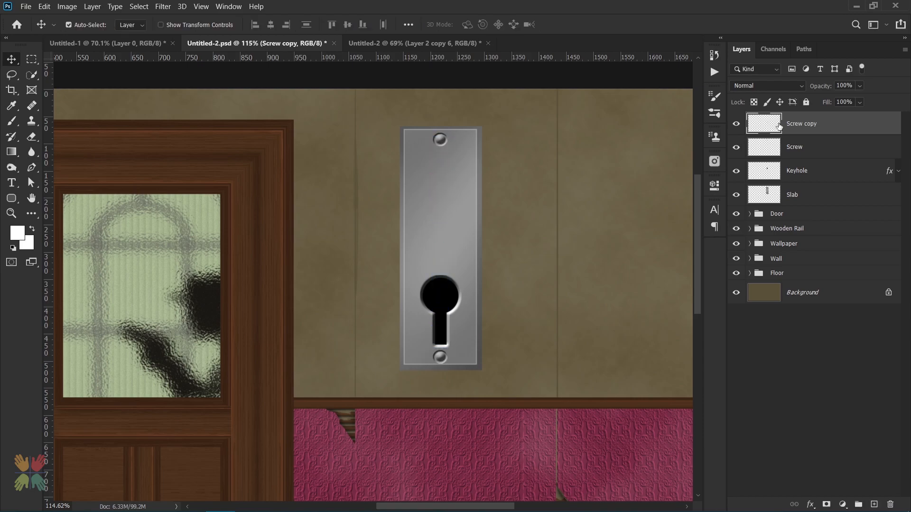
# On a new layer, draw a circular selection about as wide as the plate and center it above the keyhole
pyautogui.click(874, 504)
pyautogui.rightClick(31, 59)
pyautogui.click(71, 70)
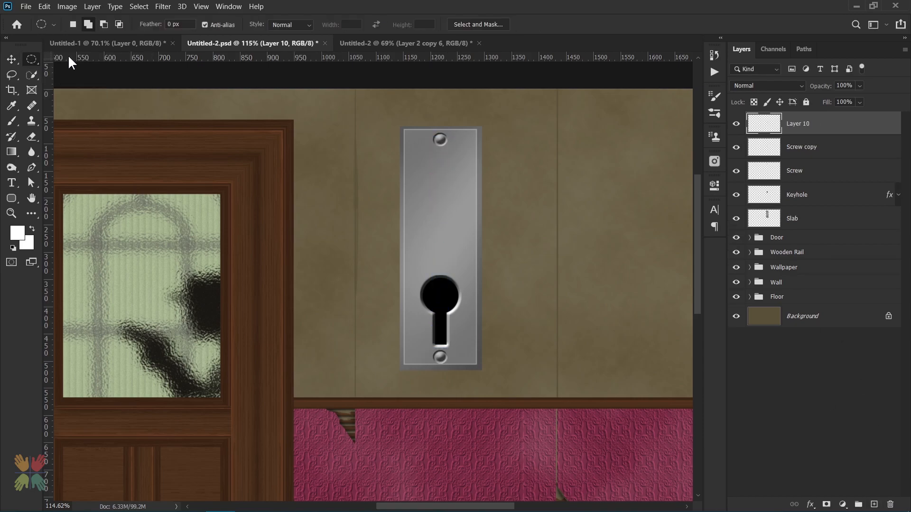
pyautogui.moveTo(400, 174); pyautogui.dragTo(510, 246)
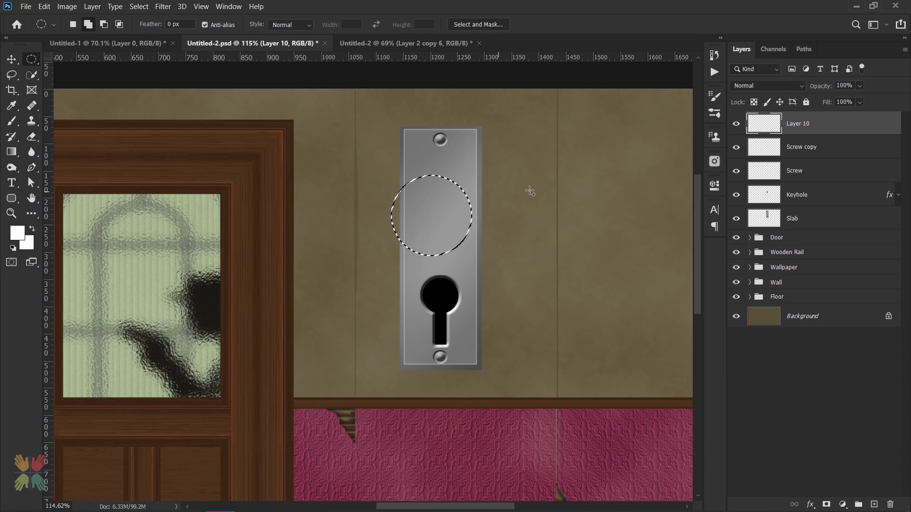
pyautogui.press('Right')
pyautogui.press('Right')
pyautogui.press('Right')
pyautogui.press('Up')
pyautogui.press('Up')
pyautogui.press('Up')
pyautogui.press('Up')
pyautogui.press('Up')
pyautogui.press('Up')
pyautogui.press('Up')
pyautogui.press('Up')
pyautogui.press('Up')
pyautogui.press('Up')
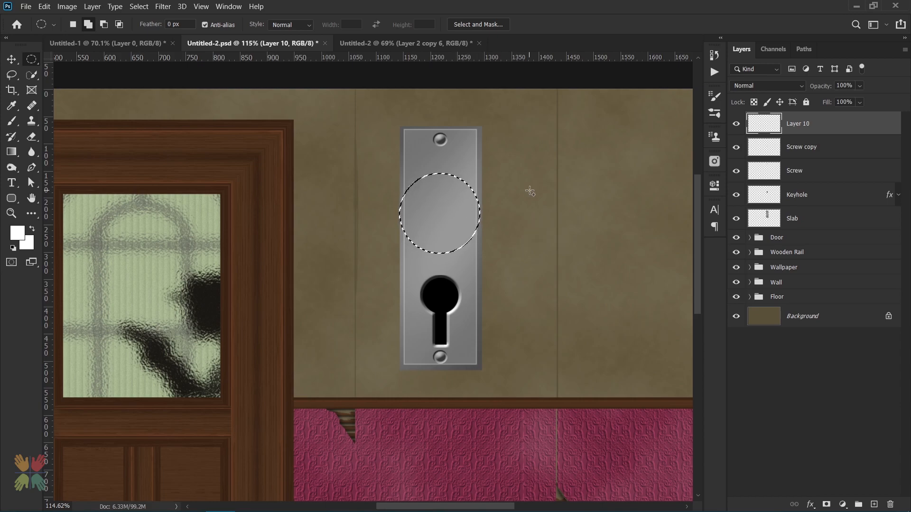
# Fill the knob's circular selection with 50% gray and deselect
pyautogui.hotkey('shift', 'F5')
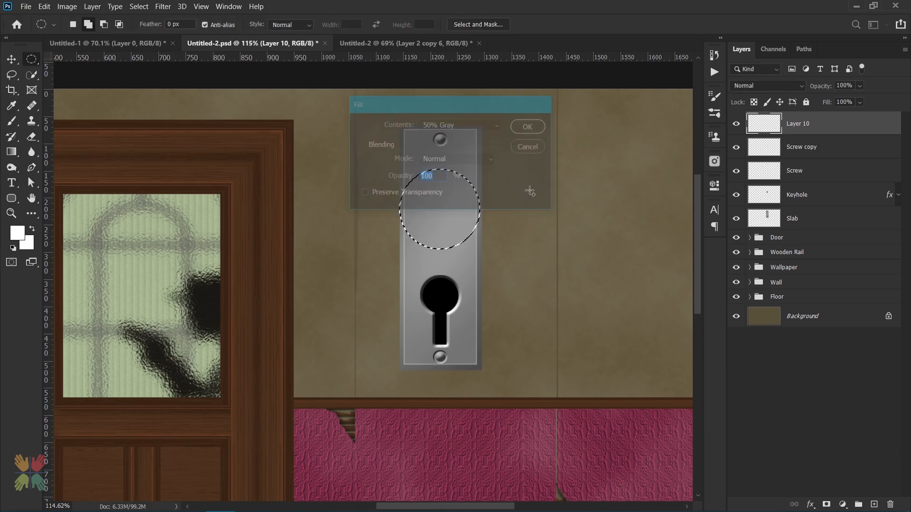
pyautogui.press('Return')
pyautogui.hotkey('ctrl', 'd')
# Shade the gray circle into a spherical knob with Dodge and Burn on Midtones, darkening its edges and brightening the area left of center
pyautogui.press('o')
pyautogui.click(234, 22)
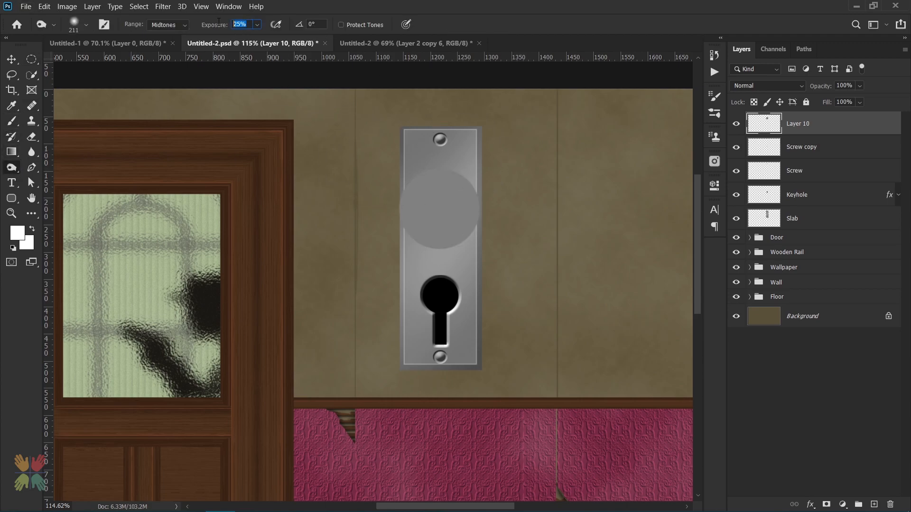
pyautogui.moveTo(488, 208); pyautogui.dragTo(450, 215)
pyautogui.moveTo(457, 177)
pyautogui.mouseDown()
pyautogui.moveTo(474, 218)
pyautogui.moveTo(408, 248)
pyautogui.moveTo(480, 219)
pyautogui.moveTo(436, 165)
pyautogui.moveTo(475, 233)
pyautogui.moveTo(471, 204)
pyautogui.moveTo(398, 174)
pyautogui.mouseUp()
pyautogui.moveTo(433, 203); pyautogui.dragTo(430, 220)
pyautogui.click(428, 215)
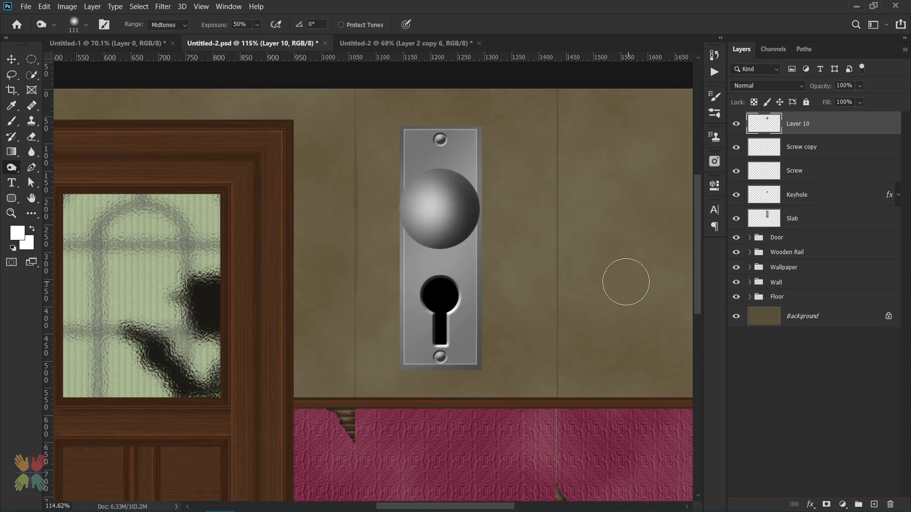
# Try to paint a soft black shadow on a new layer beneath the knob with a low-opacity brush
pyautogui.keyDown('ctrl'); pyautogui.click(873, 504); pyautogui.keyUp('ctrl')
pyautogui.click(12, 121)
pyautogui.press('d')
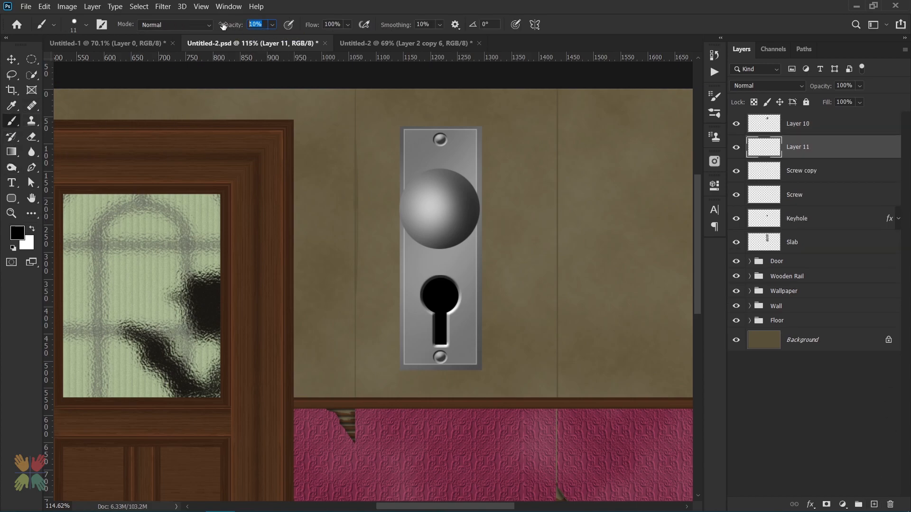
pyautogui.write('15')
pyautogui.click(75, 30)
pyautogui.click(60, 157)
pyautogui.click(87, 27)
pyautogui.moveTo(434, 210); pyautogui.dragTo(480, 213)
pyautogui.doubleClick(871, 150)
pyautogui.moveTo(561, 58); pyautogui.dragTo(610, 39)
pyautogui.click(532, 258)
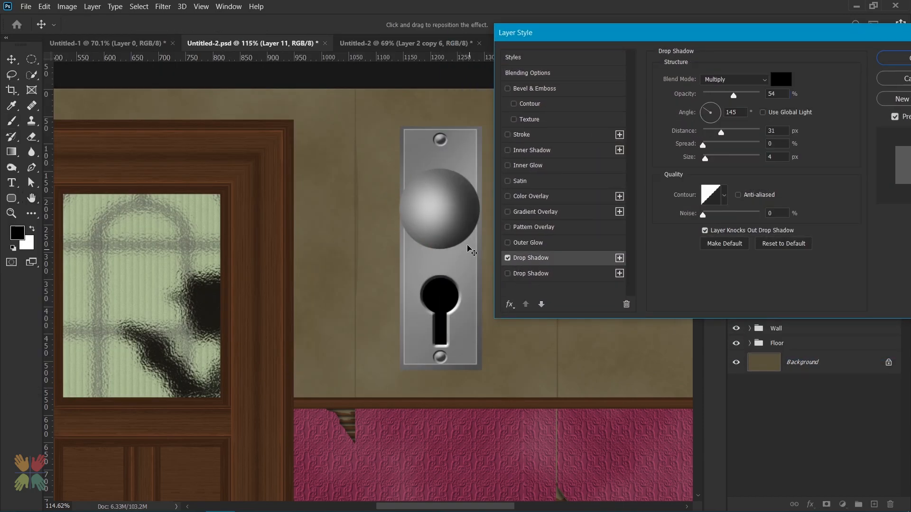
pyautogui.click(894, 58)
# Give the knob on Layer 10 a Multiply drop shadow with 50% opacity, 108° angle, 3 px distance and 5 px size
pyautogui.click(837, 128)
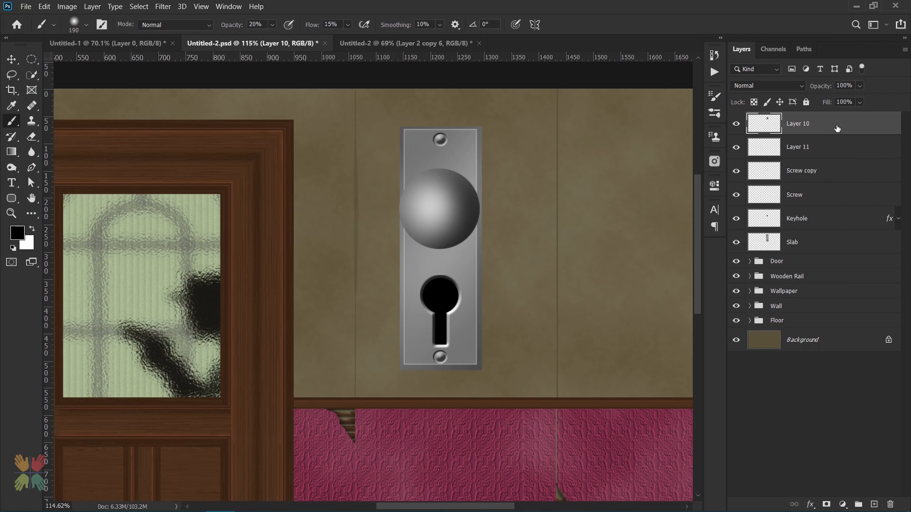
pyautogui.doubleClick(836, 129)
pyautogui.click(504, 258)
pyautogui.moveTo(565, 35); pyautogui.dragTo(629, 27)
pyautogui.moveTo(440, 187); pyautogui.dragTo(434, 212)
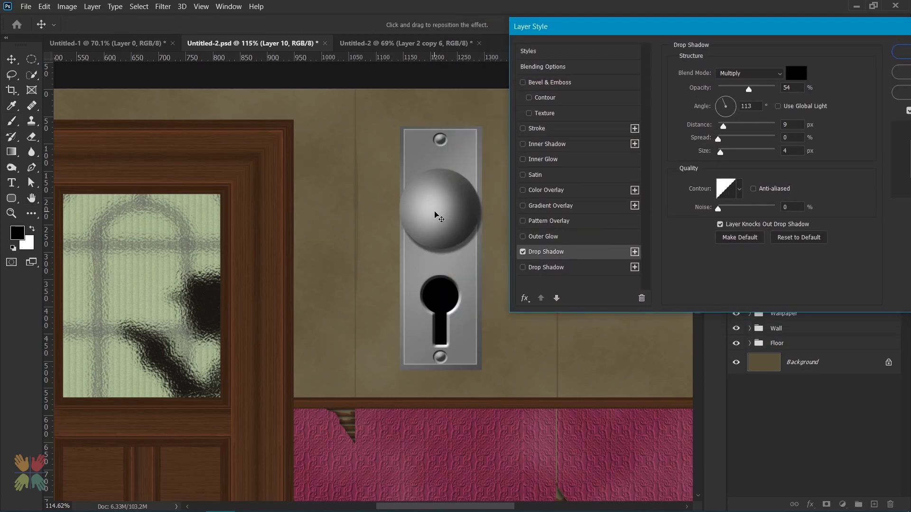
pyautogui.moveTo(720, 154); pyautogui.dragTo(725, 143)
pyautogui.moveTo(481, 237); pyautogui.dragTo(483, 234)
pyautogui.write('5')
pyautogui.moveTo(454, 217); pyautogui.dragTo(453, 217)
pyautogui.moveTo(744, 89); pyautogui.dragTo(746, 89)
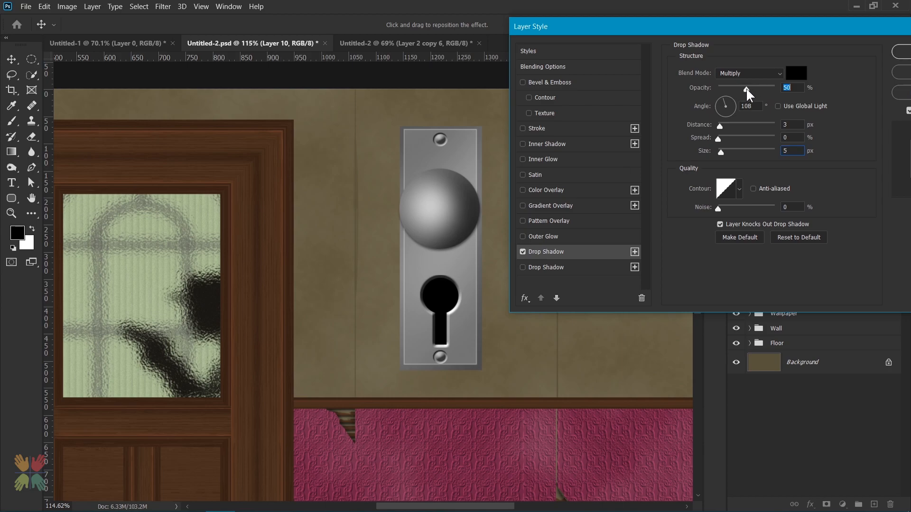
pyautogui.click(902, 52)
# Delete the unused Layer 11 and group the slab, keyhole, screw and knob layers as Door Knob
pyautogui.click(841, 178)
pyautogui.click(899, 129)
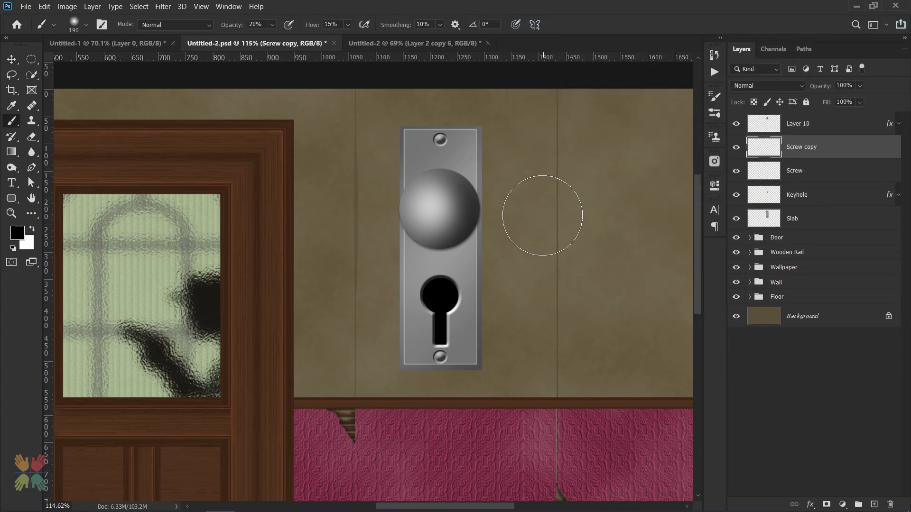
pyautogui.click(799, 221)
pyautogui.keyDown('shift'); pyautogui.click(806, 127); pyautogui.keyUp('shift')
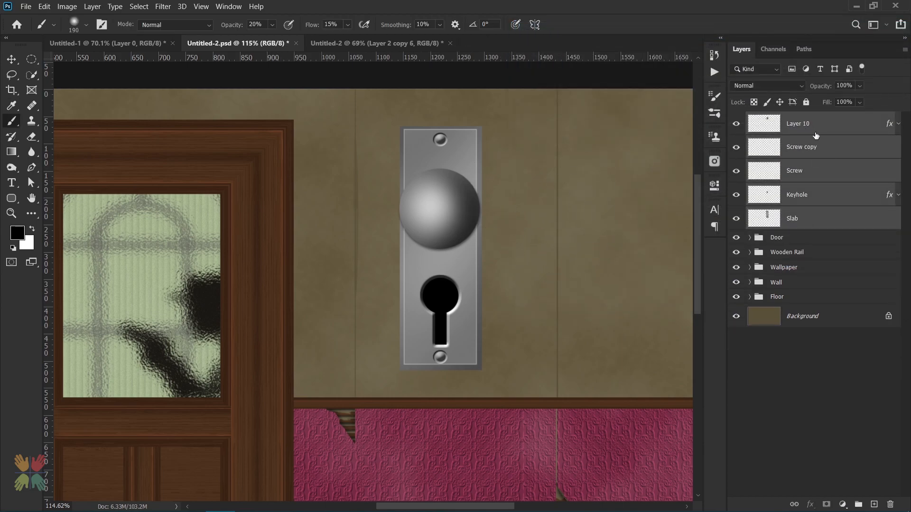
pyautogui.hotkey('ctrl', 'g')
pyautogui.doubleClick(789, 118)
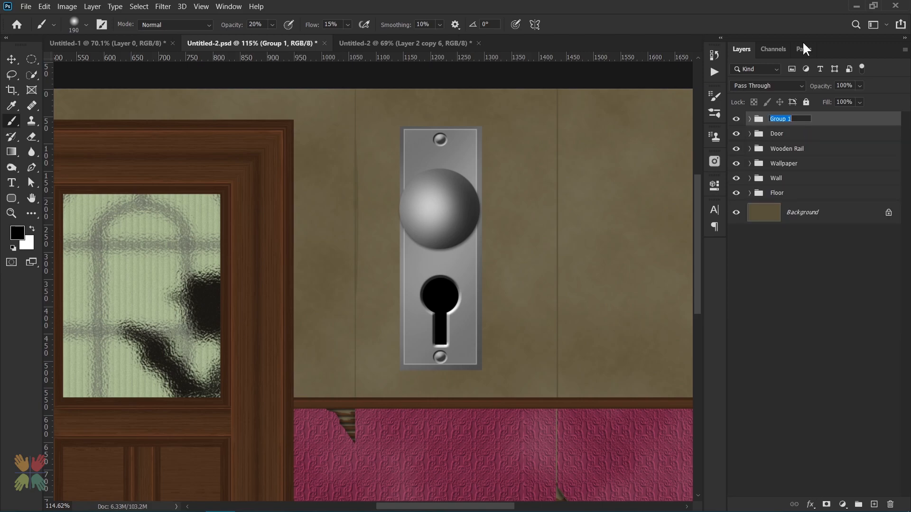
pyautogui.press('Return')
pyautogui.click(750, 119)
pyautogui.click(749, 118)
# Clip a Curves adjustment to the Door Knob group and warm the metal to brass, setting the Blue curve to input 136, output 111
pyautogui.click(842, 504)
pyautogui.click(842, 354)
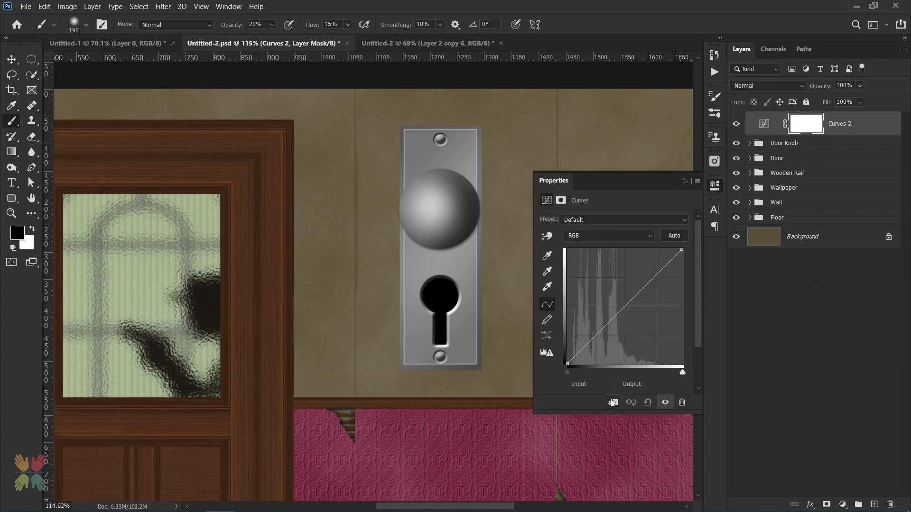
pyautogui.click(598, 236)
pyautogui.click(590, 243)
pyautogui.moveTo(623, 305)
pyautogui.mouseDown()
pyautogui.moveTo(621, 287)
pyautogui.moveTo(631, 316)
pyautogui.mouseUp()
pyautogui.click(602, 235)
pyautogui.click(598, 274)
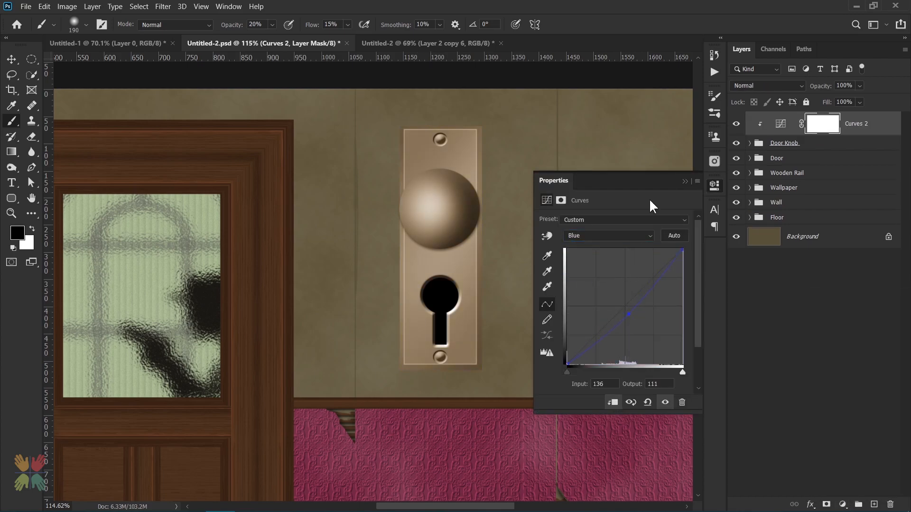
pyautogui.click(714, 185)
# Scale the Door Knob group and its Curves adjustment to about 24% and place them on the door's left stile, level with the rail
pyautogui.hotkey('ctrl', '0')
pyautogui.click(802, 140)
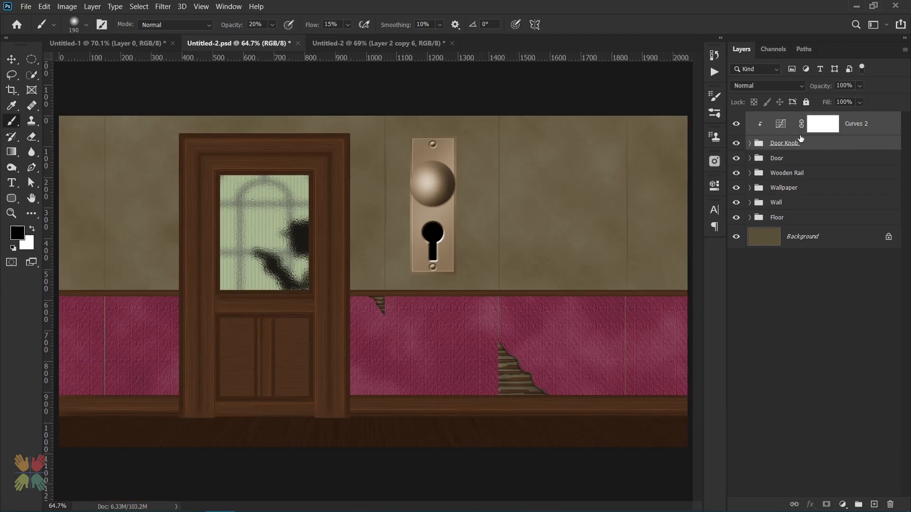
pyautogui.hotkey('ctrl', 't')
pyautogui.moveTo(454, 139)
pyautogui.mouseDown()
pyautogui.moveTo(422, 240)
pyautogui.moveTo(204, 272)
pyautogui.moveTo(208, 288)
pyautogui.mouseUp()
pyautogui.press('Right')
pyautogui.press('Right')
pyautogui.press('Right')
pyautogui.press('Right')
pyautogui.press('Right')
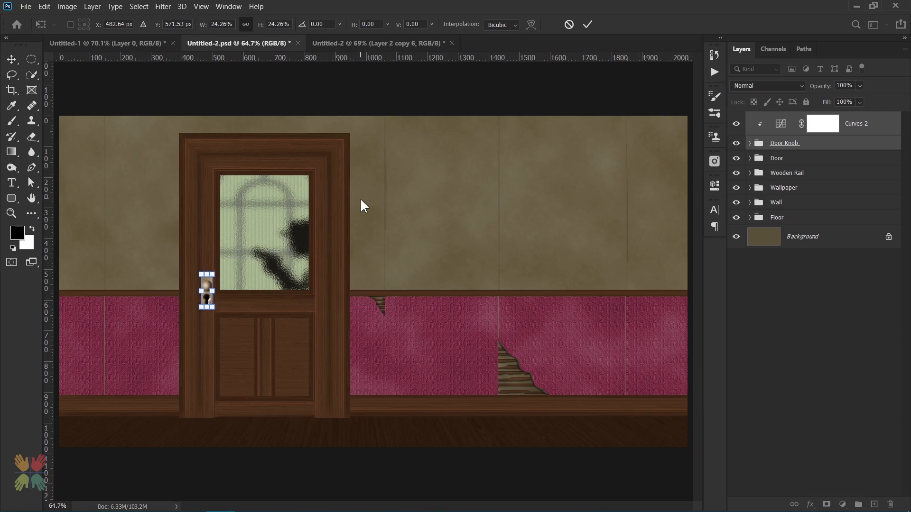
pyautogui.press('Return')
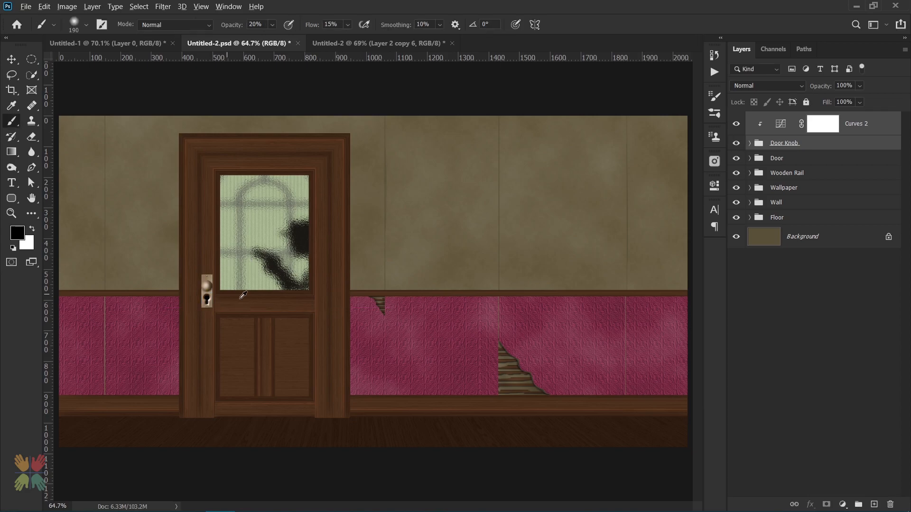
# On a new layer beneath the Door Knob group, paint a soft black shadow around the plate with a small brush
pyautogui.scroll(3, 231, 291)
pyautogui.click(823, 147)
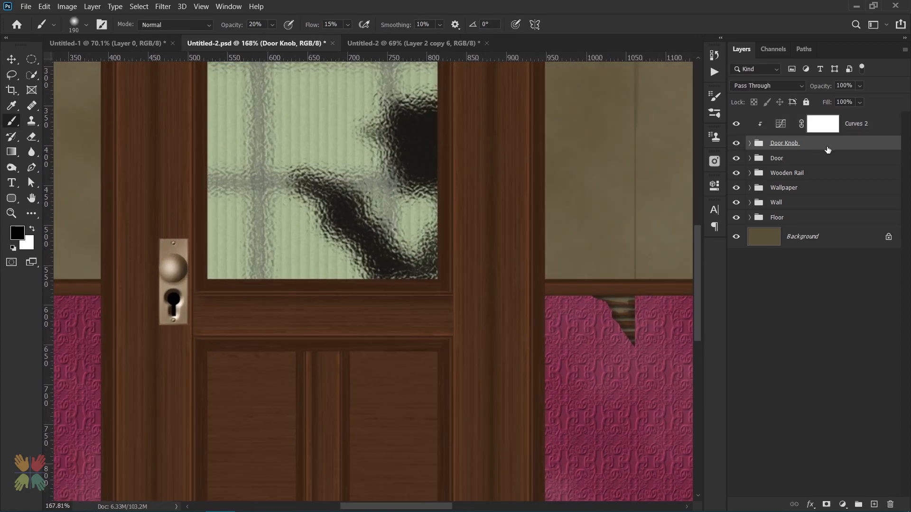
pyautogui.click(874, 505)
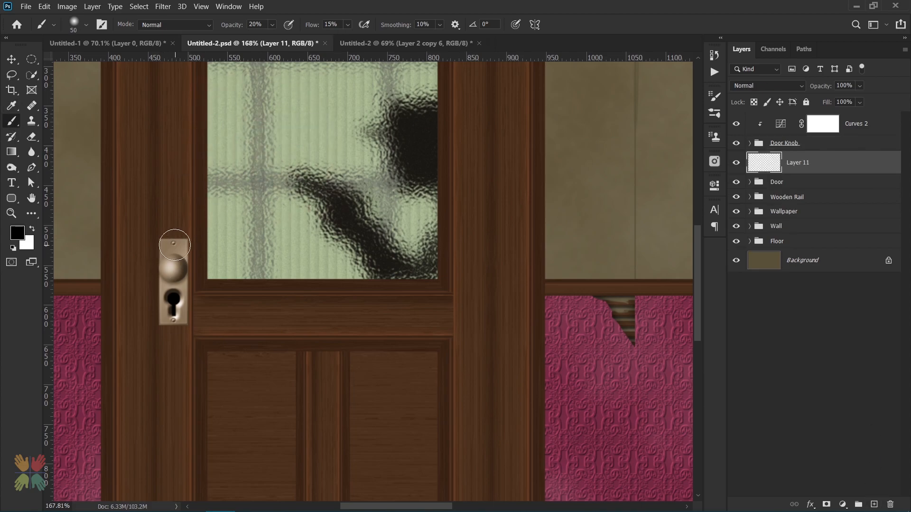
pyautogui.keyDown('alt'); pyautogui.rightClick(182, 299); pyautogui.keyUp('alt')
pyautogui.hotkey('ctrl', '0')
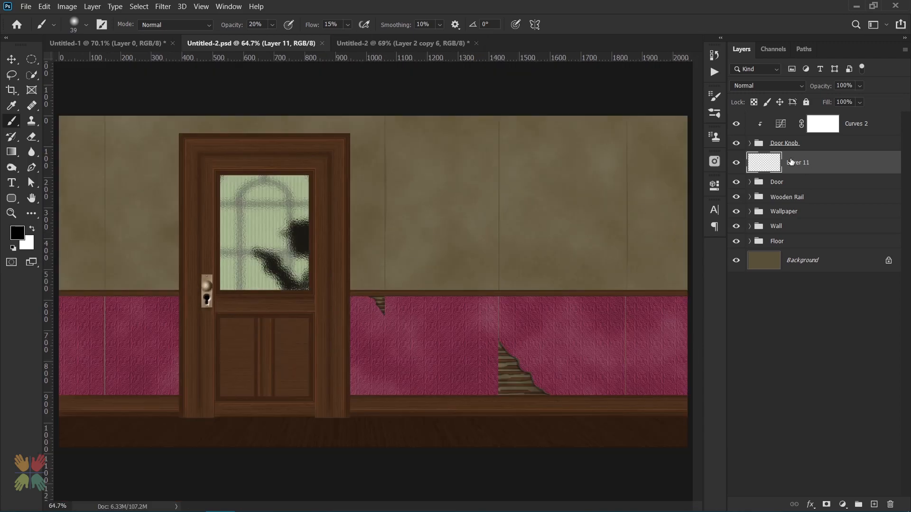
# Set the depth of the Keyhole layer's Bevel & Emboss to 115%
pyautogui.click(826, 144)
pyautogui.click(748, 143)
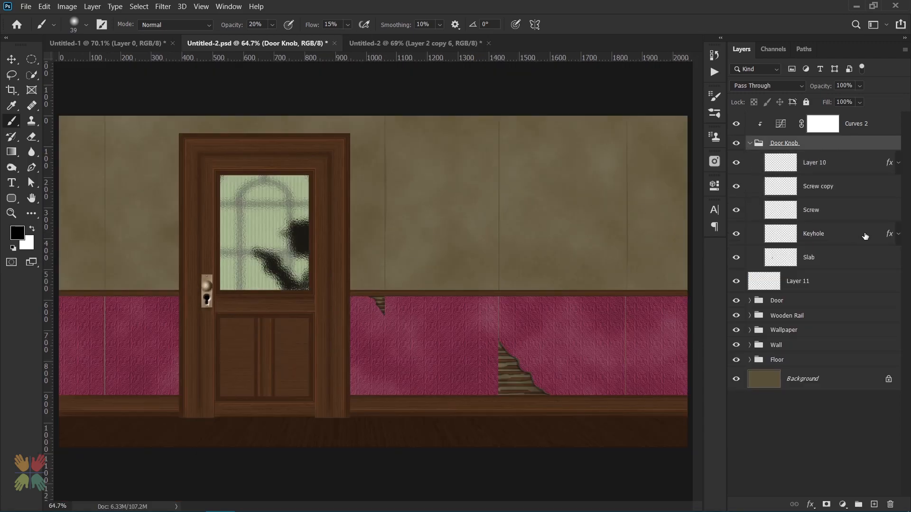
pyautogui.doubleClick(863, 238)
pyautogui.click(474, 83)
pyautogui.write('115')
pyautogui.press('Tab')
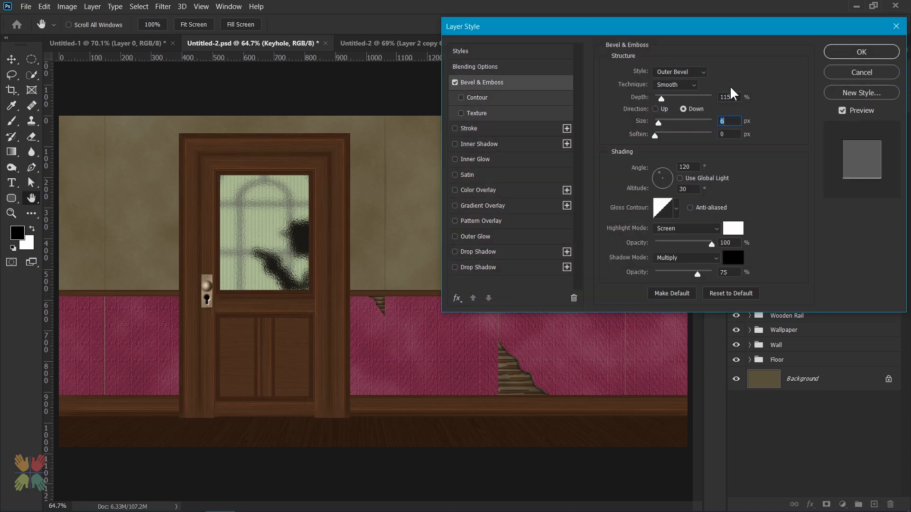
pyautogui.press('Return')
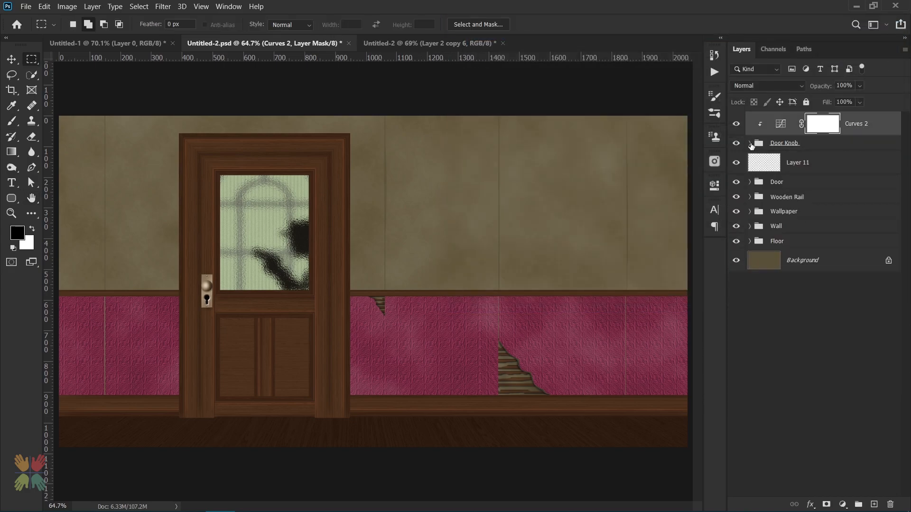
# Duplicate the knob's Layer 10 out of the Door Knob group to the top of the layer stack
pyautogui.click(749, 143)
pyautogui.click(830, 164)
pyautogui.hotkey('ctrl', 'j')
pyautogui.hotkey('ctrl', 'shift', ']')
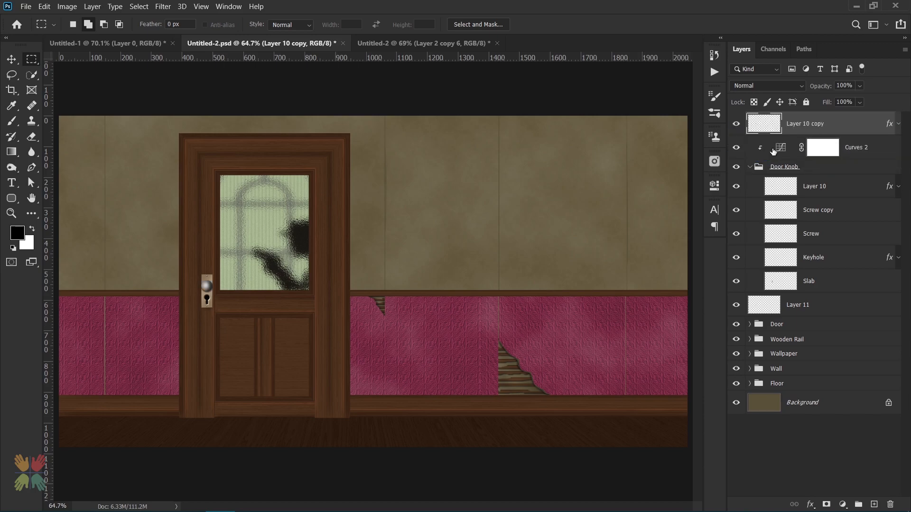
pyautogui.click(749, 167)
# Move the duplicated knob to the bare upper wall just right of the door, at about X 1052 px, Y 134 px
pyautogui.hotkey('ctrl', 't')
pyautogui.hotkey('shift', 'Up')
pyautogui.hotkey('shift', 'Up')
pyautogui.hotkey('shift', 'Up')
pyautogui.hotkey('shift', 'Up')
pyautogui.hotkey('shift', 'Up')
pyautogui.hotkey('shift', 'Right')
pyautogui.hotkey('shift', 'Right')
pyautogui.hotkey('shift', 'Right')
pyautogui.hotkey('shift', 'Right')
pyautogui.hotkey('shift', 'Right')
pyautogui.hotkey('shift', 'Right')
pyautogui.hotkey('shift', 'Right')
pyautogui.hotkey('shift', 'Right')
pyautogui.hotkey('shift', 'Right')
pyautogui.hotkey('shift', 'Right')
pyautogui.hotkey('shift', 'Right')
pyautogui.hotkey('shift', 'Right')
pyautogui.hotkey('shift', 'Right')
pyautogui.hotkey('shift', 'Right')
pyautogui.hotkey('shift', 'Right')
pyautogui.hotkey('shift', 'Right')
pyautogui.hotkey('shift', 'Right')
pyautogui.hotkey('shift', 'Right')
pyautogui.hotkey('shift', 'Right')
pyautogui.hotkey('shift', 'Right')
pyautogui.hotkey('shift', 'Up')
pyautogui.hotkey('shift', 'Up')
pyautogui.hotkey('shift', 'Up')
pyautogui.hotkey('shift', 'Up')
pyautogui.hotkey('shift', 'Up')
pyautogui.hotkey('shift', 'Up')
pyautogui.hotkey('shift', 'Up')
pyautogui.hotkey('shift', 'Up')
pyautogui.hotkey('shift', 'Up')
pyautogui.hotkey('shift', 'Up')
pyautogui.hotkey('shift', 'Up')
pyautogui.hotkey('shift', 'Up')
pyautogui.hotkey('shift', 'Up')
pyautogui.hotkey('shift', 'Up')
pyautogui.hotkey('shift', 'Up')
pyautogui.hotkey('shift', 'Up')
pyautogui.hotkey('shift', 'Up')
pyautogui.hotkey('shift', 'Up')
pyautogui.hotkey('shift', 'Up')
pyautogui.hotkey('shift', 'Up')
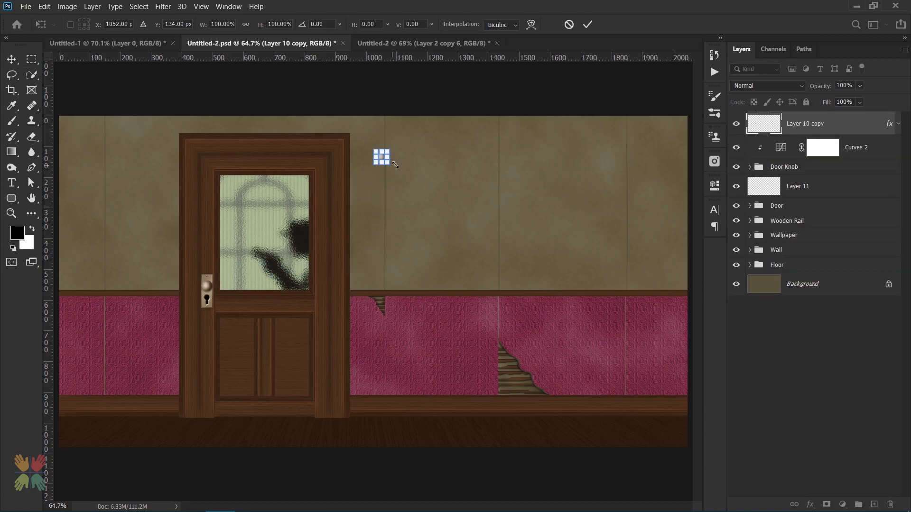
pyautogui.scroll(5, 384, 166)
pyautogui.press('Return')
# Select a thin band across the knob copy's middle and duplicate it repeatedly straight down to form a long ribbed hinge barrel
pyautogui.press('m')
pyautogui.moveTo(335, 142); pyautogui.dragTo(377, 145)
pyautogui.hotkey('ctrl', 'alt', 'shift', 'Down')
pyautogui.hotkey('ctrl', 'alt', 'shift', 'Down')
pyautogui.hotkey('ctrl', 'alt', 'shift', 'Down')
pyautogui.hotkey('ctrl', 'alt', 'shift', 'Down')
pyautogui.hotkey('ctrl', 'alt', 'shift', 'Down')
pyautogui.hotkey('ctrl', 'alt', 'shift', 'Down')
pyautogui.hotkey('ctrl', 'alt', 'shift', 'Down')
pyautogui.hotkey('ctrl', 'alt', 'shift', 'Down')
pyautogui.hotkey('ctrl', 'alt', 'shift', 'Down')
pyautogui.hotkey('ctrl', 'alt', 'shift', 'Down')
pyautogui.hotkey('ctrl', 'alt', 'shift', 'Down')
pyautogui.hotkey('ctrl', 'alt', 'shift', 'Down')
pyautogui.hotkey('ctrl', 'alt', 'shift', 'Down')
pyautogui.hotkey('ctrl', 'alt', 'shift', 'Down')
pyautogui.hotkey('ctrl', 'alt', 'shift', 'Down')
pyautogui.hotkey('ctrl', 'alt', 'shift', 'Down')
pyautogui.hotkey('ctrl', 'alt', 'shift', 'Down')
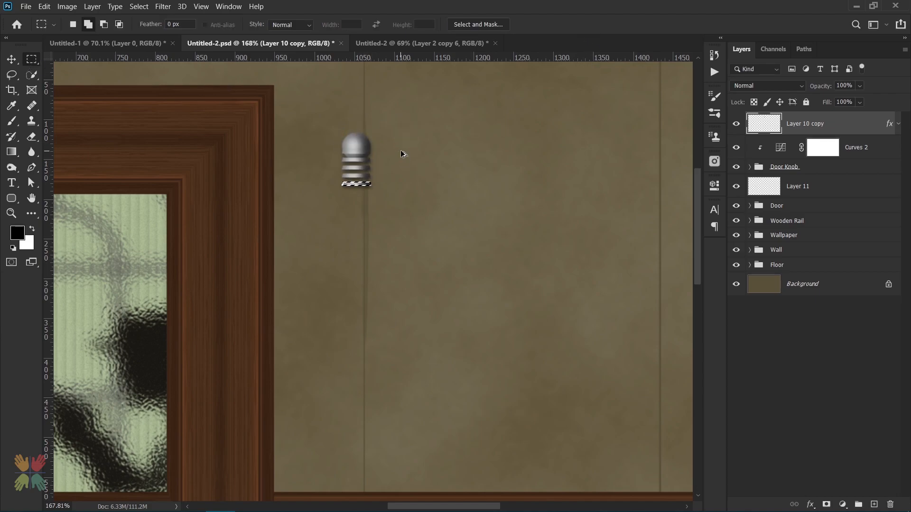
pyautogui.hotkey('ctrl', 'alt', 'shift', 'Down')
pyautogui.hotkey('ctrl', 'alt', 'shift', 'Down')
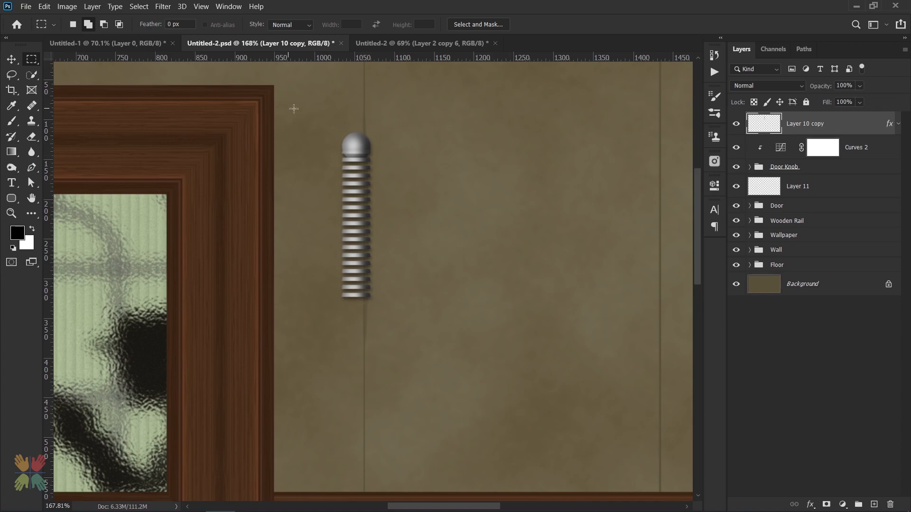
# Copy the rounded cap at the top of the hinge barrel to a new layer and flip it vertically
pyautogui.moveTo(338, 131); pyautogui.dragTo(373, 154)
pyautogui.hotkey('ctrl', 'j')
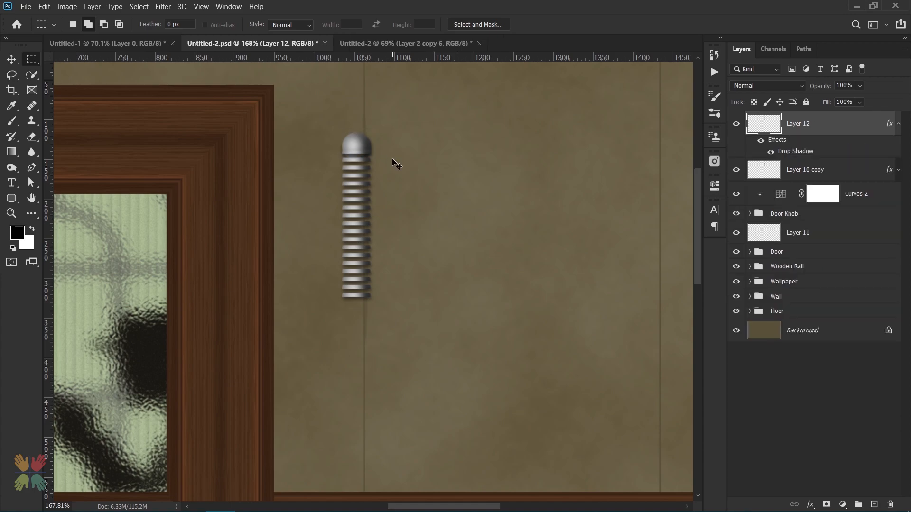
pyautogui.hotkey('ctrl', 't')
pyautogui.rightClick(364, 147)
pyautogui.click(426, 356)
# Move the flipped cap straight down to close the lower end of the ribbed hinge barrel
pyautogui.hotkey('shift', 'Down')
pyautogui.hotkey('shift', 'Down')
pyautogui.hotkey('shift', 'Down')
pyautogui.hotkey('shift', 'Down')
pyautogui.hotkey('shift', 'Down')
pyautogui.hotkey('shift', 'Down')
pyautogui.hotkey('shift', 'Down')
pyautogui.hotkey('shift', 'Down')
pyautogui.hotkey('shift', 'Down')
pyautogui.hotkey('shift', 'Down')
pyautogui.hotkey('shift', 'Down')
pyautogui.hotkey('shift', 'Down')
pyautogui.hotkey('shift', 'Down')
pyautogui.hotkey('shift', 'Down')
pyautogui.hotkey('shift', 'Down')
pyautogui.hotkey('shift', 'Down')
pyautogui.hotkey('shift', 'Down')
pyautogui.hotkey('shift', 'Down')
pyautogui.hotkey('shift', 'Down')
pyautogui.hotkey('shift', 'Down')
pyautogui.hotkey('shift', 'Down')
pyautogui.press('Return')
pyautogui.hotkey('ctrl', '0')
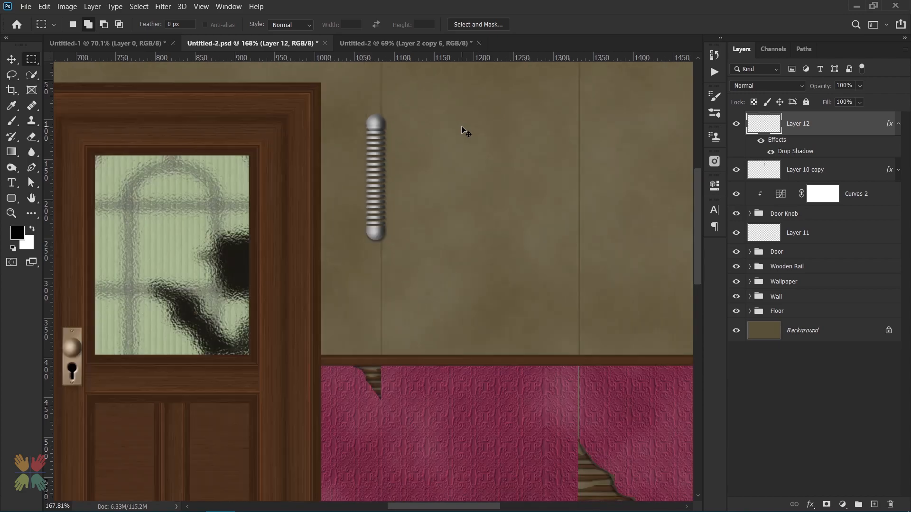
# Merge the hinge barrel layer and its flipped end cap layer into a single layer
pyautogui.click(898, 169)
pyautogui.keyDown('alt'); pyautogui.click(896, 169); pyautogui.keyUp('alt')
pyautogui.keyDown('shift'); pyautogui.click(820, 150); pyautogui.keyUp('shift')
pyautogui.hotkey('ctrl', 'e')
# Scale the merged hinge to about 30% and place it on the door's hinge side, beside the top of the glass pane
pyautogui.hotkey('ctrl', 't')
pyautogui.moveTo(391, 232); pyautogui.dragTo(327, 181)
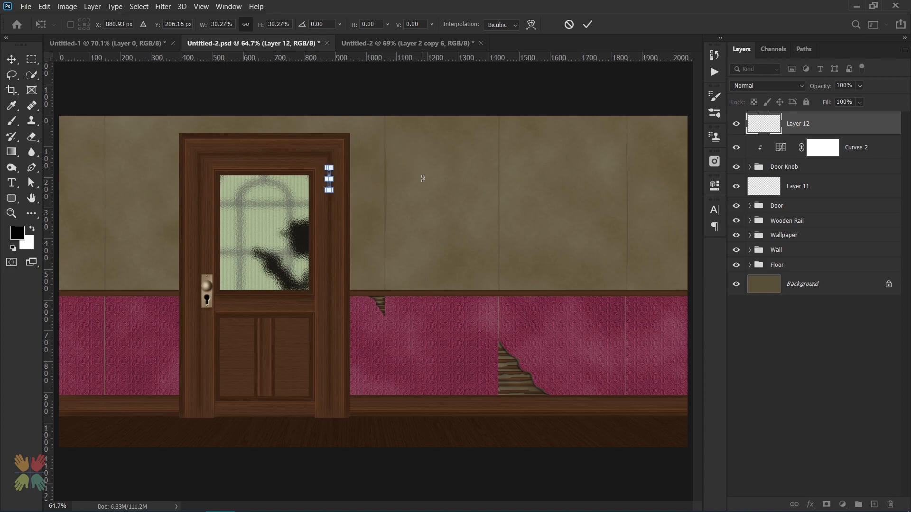
pyautogui.press('Return')
pyautogui.scroll(5, 328, 177)
pyautogui.hotkey('ctrl', 't')
pyautogui.moveTo(330, 198); pyautogui.dragTo(331, 186)
pyautogui.press('Return')
pyautogui.press('m')
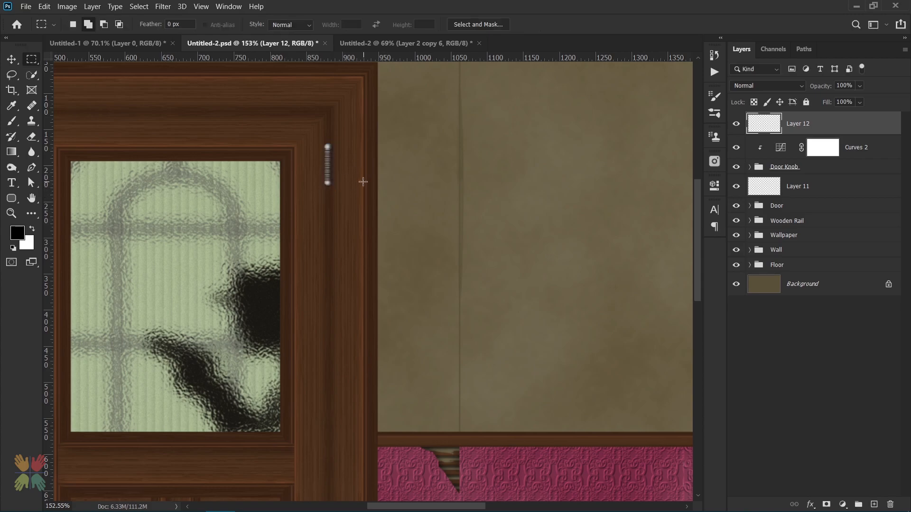
# Duplicate the hinge and move the copy straight down to about mid-height of the door
pyautogui.scroll(-3, 365, 182)
pyautogui.hotkey('ctrl', 'j')
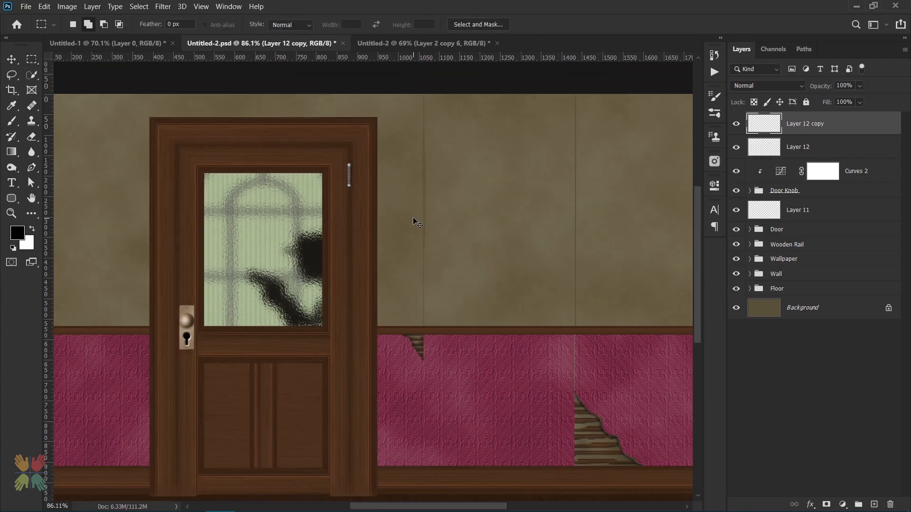
pyautogui.hotkey('ctrl', 't')
pyautogui.hotkey('shift', 'Down')
pyautogui.hotkey('shift', 'Down')
pyautogui.hotkey('shift', 'Down')
pyautogui.hotkey('shift', 'Down')
pyautogui.hotkey('shift', 'Down')
pyautogui.hotkey('shift', 'Down')
pyautogui.hotkey('shift', 'Down')
pyautogui.hotkey('shift', 'Down')
pyautogui.hotkey('shift', 'Down')
pyautogui.hotkey('shift', 'Down')
pyautogui.hotkey('shift', 'Down')
pyautogui.hotkey('shift', 'Down')
pyautogui.hotkey('shift', 'Down')
pyautogui.hotkey('shift', 'Down')
pyautogui.hotkey('shift', 'Down')
pyautogui.hotkey('shift', 'Down')
pyautogui.hotkey('shift', 'Down')
pyautogui.hotkey('shift', 'Down')
pyautogui.hotkey('shift', 'Down')
pyautogui.hotkey('shift', 'Down')
pyautogui.press('Return')
# Duplicate the middle hinge and move the new copy straight down to near the door's bottom edge
pyautogui.hotkey('ctrl', 'j')
pyautogui.hotkey('ctrl', 't')
pyautogui.hotkey('shift', 'Down')
pyautogui.hotkey('shift', 'Down')
pyautogui.hotkey('shift', 'Down')
pyautogui.hotkey('shift', 'Down')
pyautogui.hotkey('shift', 'Down')
pyautogui.hotkey('shift', 'Down')
pyautogui.hotkey('shift', 'Down')
pyautogui.hotkey('shift', 'Down')
pyautogui.hotkey('shift', 'Down')
pyautogui.hotkey('shift', 'Down')
pyautogui.hotkey('shift', 'Down')
pyautogui.hotkey('shift', 'Down')
pyautogui.hotkey('shift', 'Down')
pyautogui.hotkey('shift', 'Down')
pyautogui.hotkey('shift', 'Down')
pyautogui.hotkey('shift', 'Down')
pyautogui.hotkey('shift', 'Down')
pyautogui.hotkey('shift', 'Down')
pyautogui.hotkey('shift', 'Down')
pyautogui.hotkey('shift', 'Down')
pyautogui.press('Return')
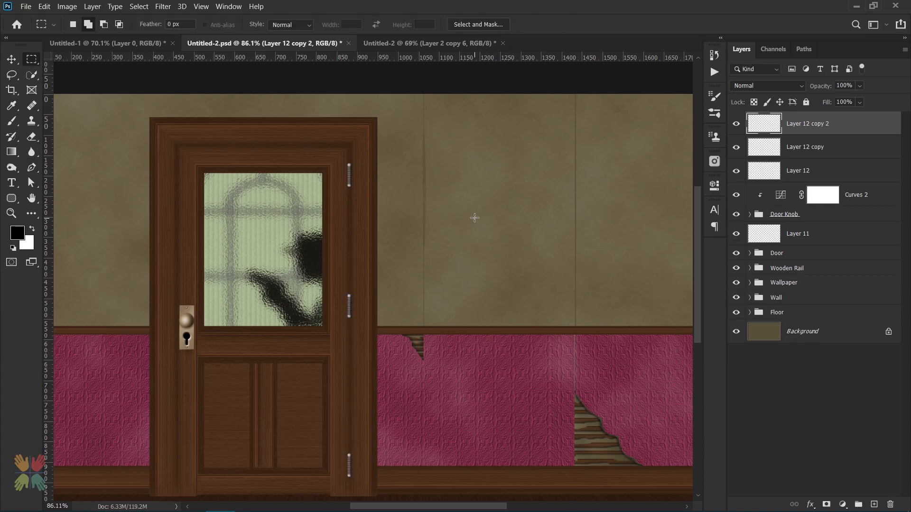
# Lower the middle hinge slightly, to about Y 542 px
pyautogui.press('v')
pyautogui.hotkey('alt', '[')
pyautogui.hotkey('ctrl', 't')
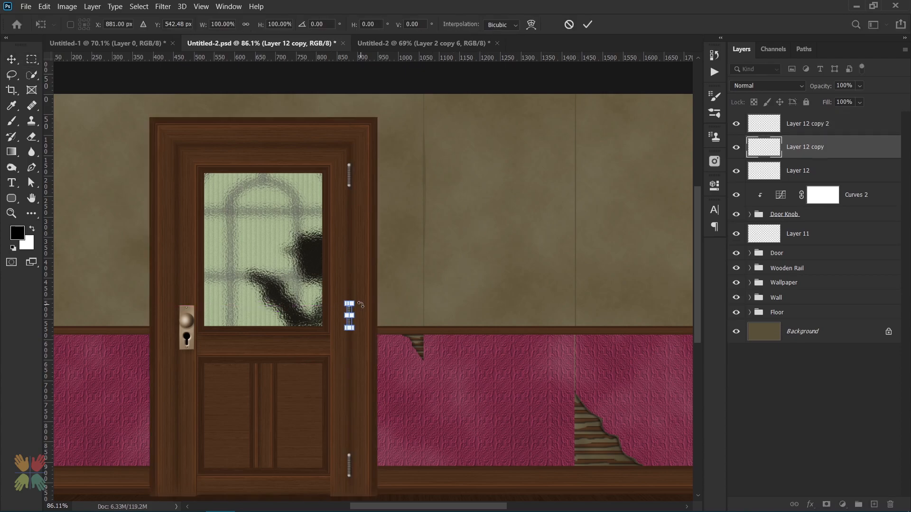
pyautogui.press('Return')
# Select the three hinge layers and convert them into one smart object
pyautogui.hotkey('alt', '[')
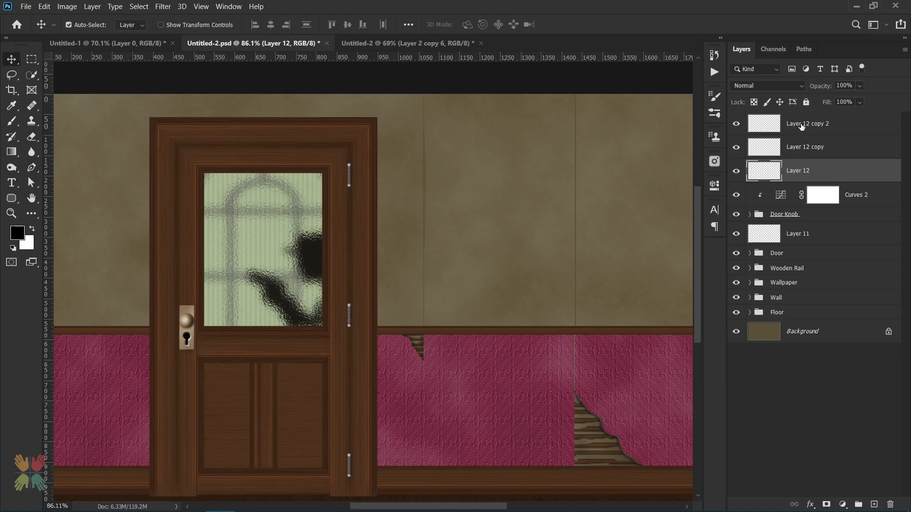
pyautogui.keyDown('shift'); pyautogui.click(806, 124); pyautogui.keyUp('shift')
pyautogui.rightClick(844, 147)
pyautogui.click(702, 173)
# Add a new layer beneath the hinges and paint soft black shadows around all three with an 11 px brush at 25% opacity
pyautogui.keyDown('ctrl'); pyautogui.click(873, 505); pyautogui.keyUp('ctrl')
pyautogui.press('b')
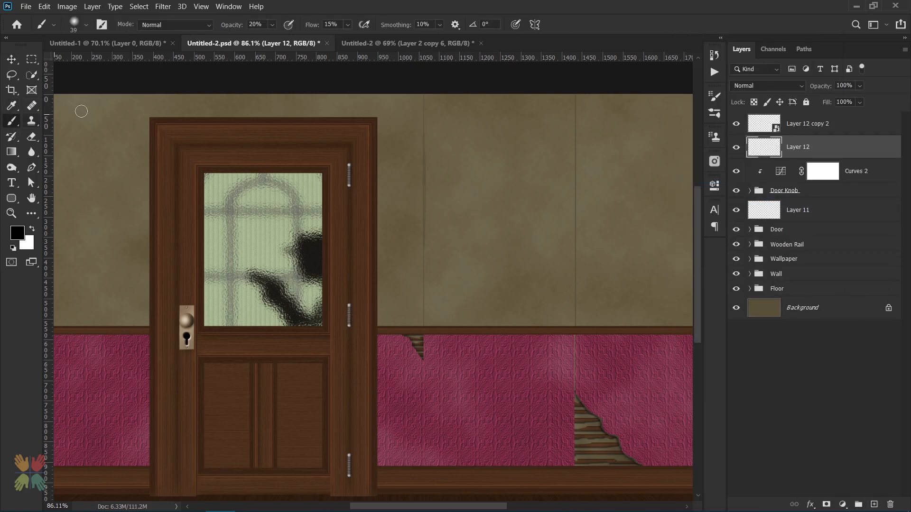
pyautogui.scroll(5, 309, 181)
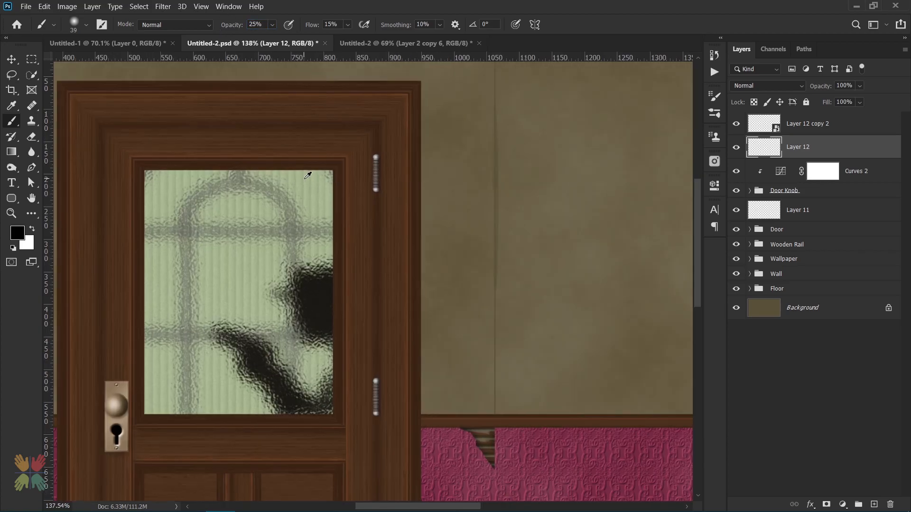
pyautogui.press('[')
pyautogui.press('[')
pyautogui.press('[')
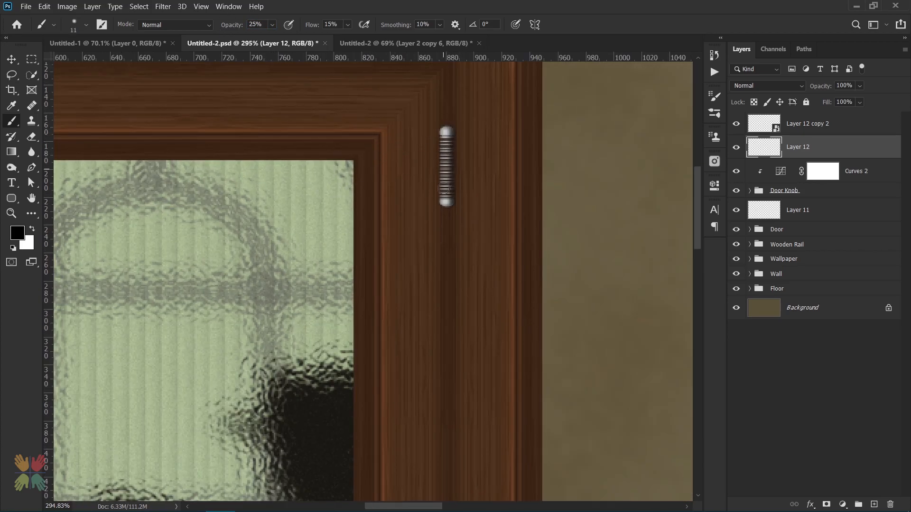
pyautogui.moveTo(441, 187); pyautogui.dragTo(455, 90)
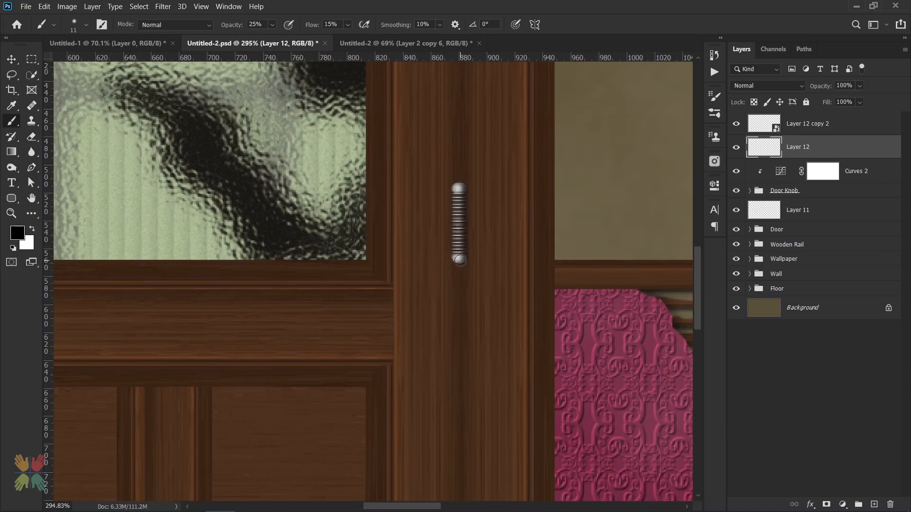
pyautogui.moveTo(466, 234); pyautogui.dragTo(459, 158)
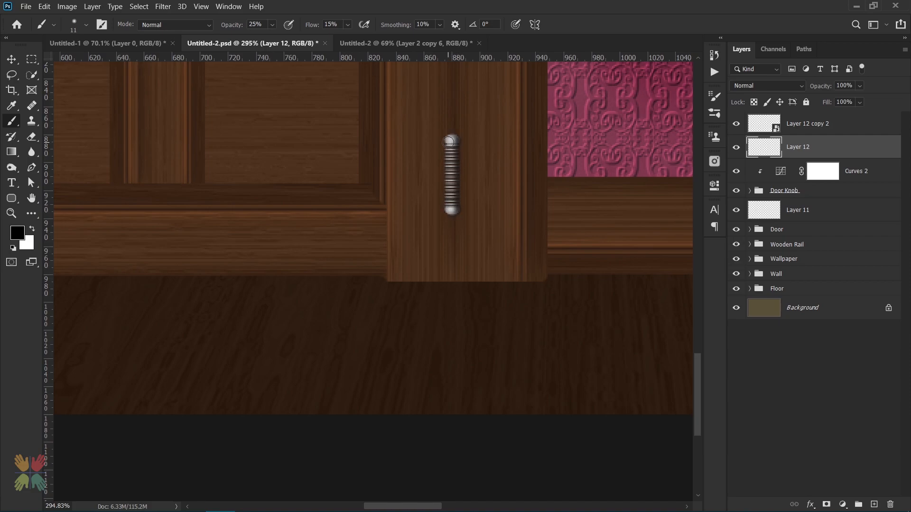
pyautogui.hotkey('ctrl', '0')
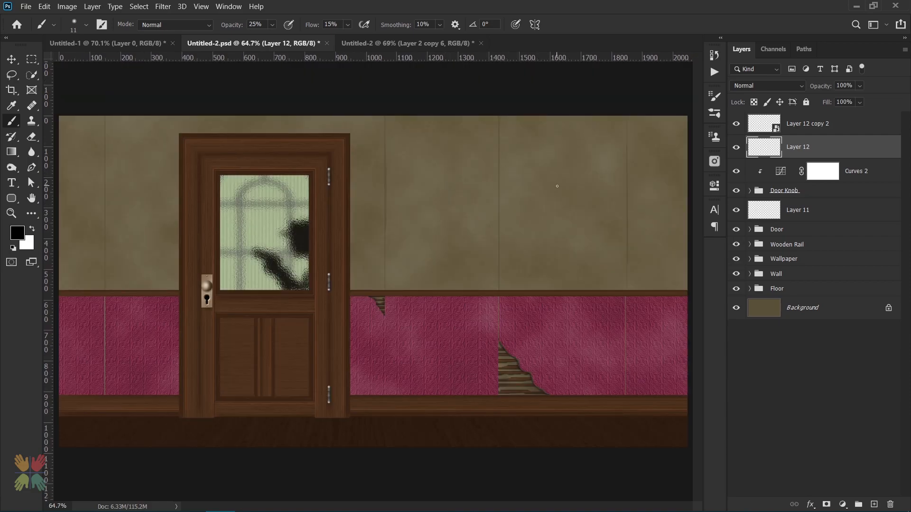
# Add a Levels adjustment clipped to the hinge smart object and slightly shift its tonal range
pyautogui.click(803, 131)
pyautogui.click(842, 504)
pyautogui.click(787, 350)
pyautogui.click(612, 402)
pyautogui.moveTo(686, 340); pyautogui.dragTo(674, 341)
pyautogui.click(683, 182)
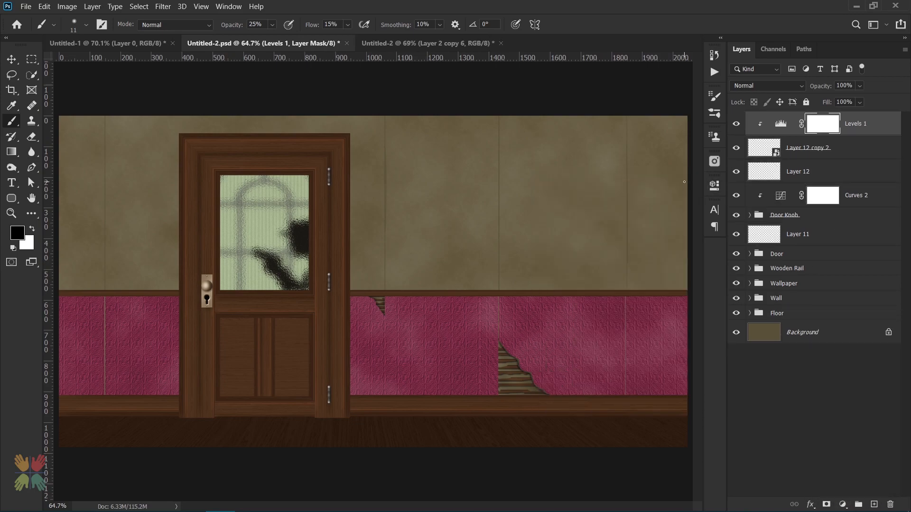
# Group the hinge smart object, its shadow layer and the Levels adjustment as "Door Hinges"
pyautogui.keyDown('shift'); pyautogui.click(793, 175); pyautogui.keyUp('shift')
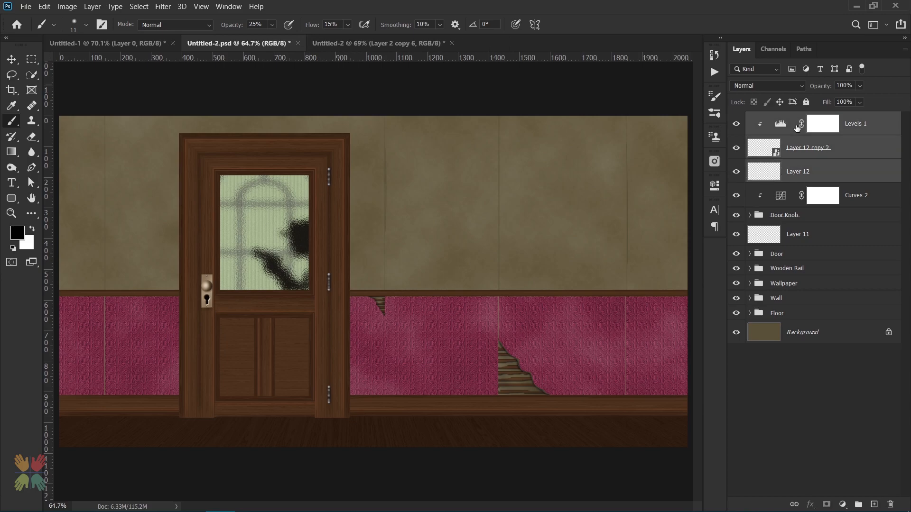
pyautogui.hotkey('ctrl', 'g')
pyautogui.doubleClick(784, 119)
pyautogui.write('Door Hinges')
pyautogui.press('Return')
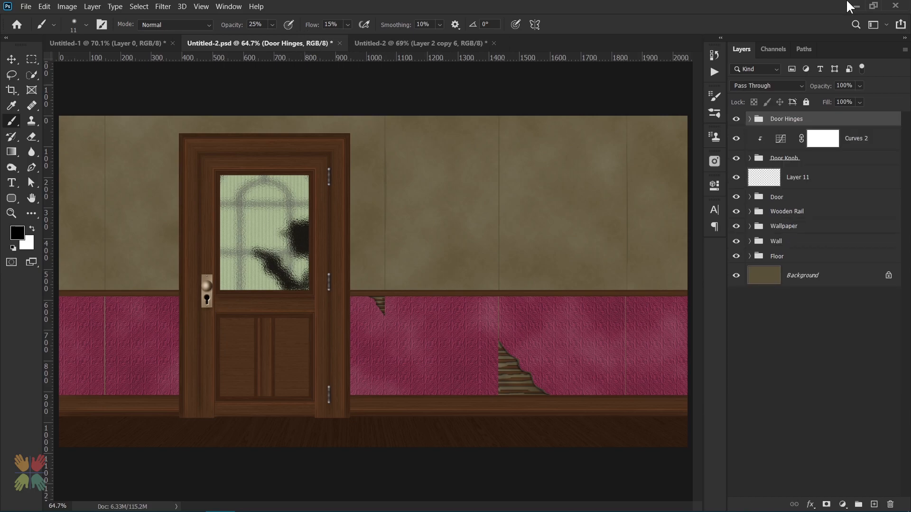
# Add the text ALIAS in black 6 pt Didact Gothic Medium and position it near the top of the door's glass
pyautogui.click(13, 183)
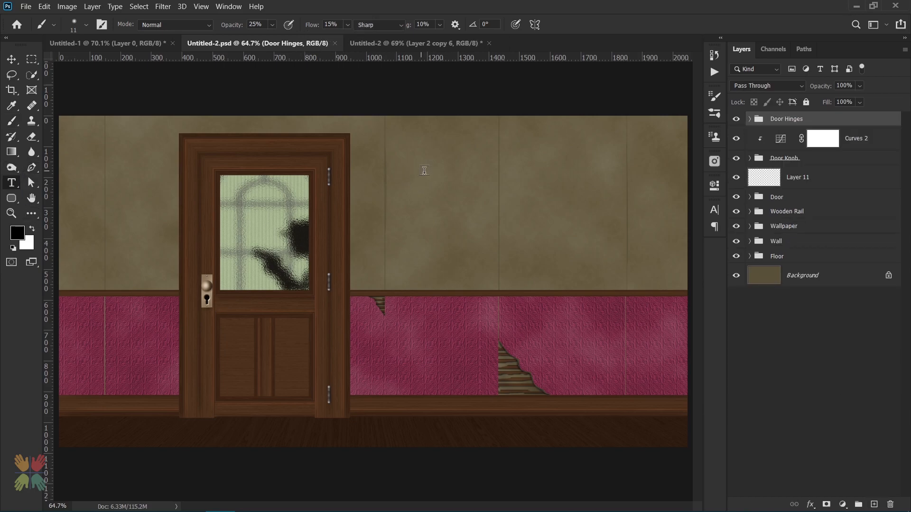
pyautogui.click(445, 172)
pyautogui.write('ALIAS')
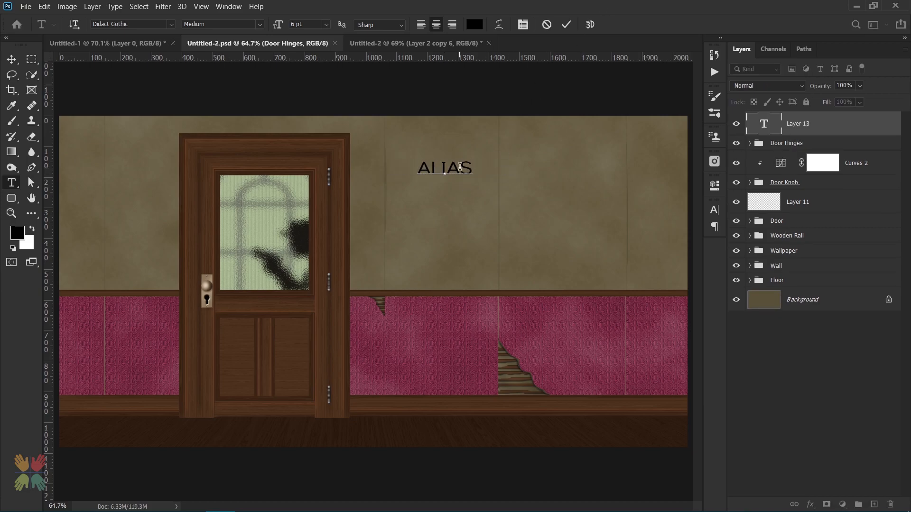
pyautogui.moveTo(473, 187); pyautogui.dragTo(293, 215)
pyautogui.click(566, 25)
# Add the text INVESTIGATIONS at 3 pt directly beneath ALIAS and widen it to nearly span the glass
pyautogui.click(426, 180)
pyautogui.write('INVESTIGATIONS')
pyautogui.hotkey('ctrl', 'a')
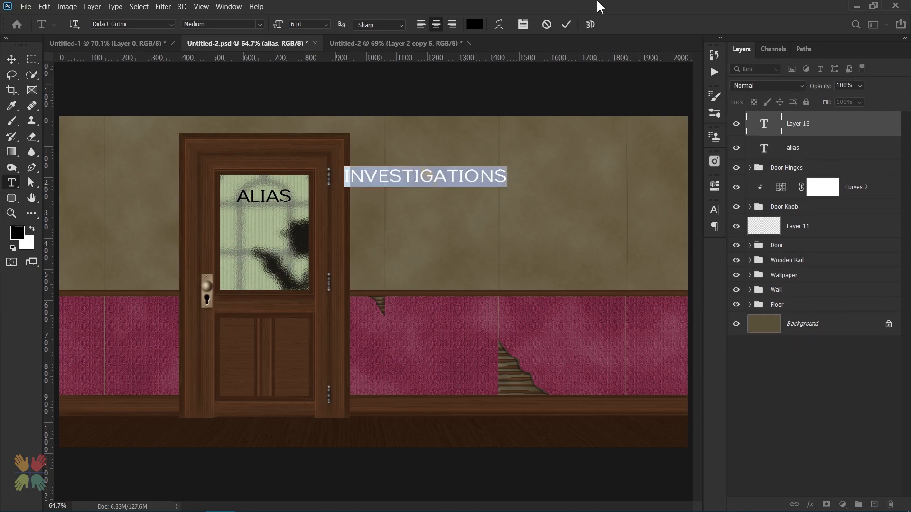
pyautogui.write('3')
pyautogui.press('Return')
pyautogui.moveTo(465, 197); pyautogui.dragTo(306, 230)
pyautogui.click(713, 209)
pyautogui.moveTo(661, 265); pyautogui.dragTo(671, 266)
pyautogui.click(566, 25)
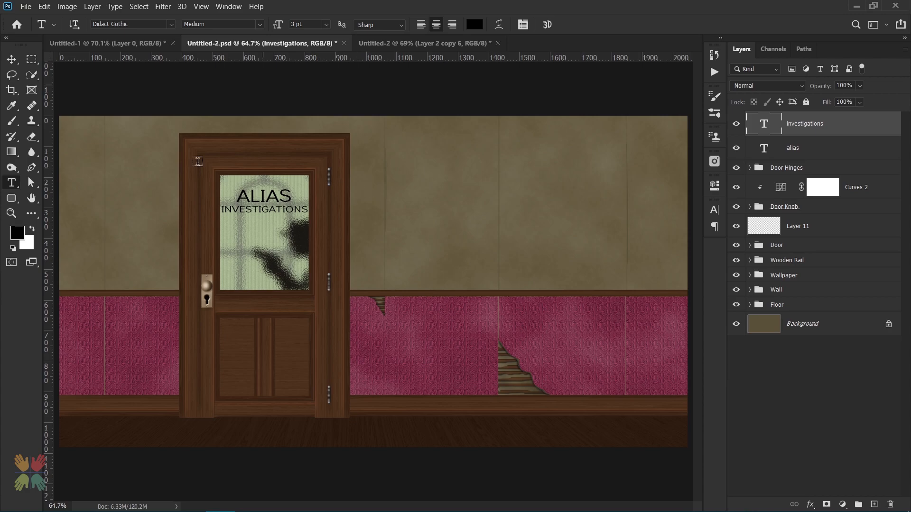
# Select the door's window area and centre the two text layers on it, clearing the selection
pyautogui.press('m')
pyautogui.keyDown('shift'); pyautogui.click(778, 153); pyautogui.keyUp('shift')
pyautogui.moveTo(214, 169); pyautogui.dragTo(315, 294)
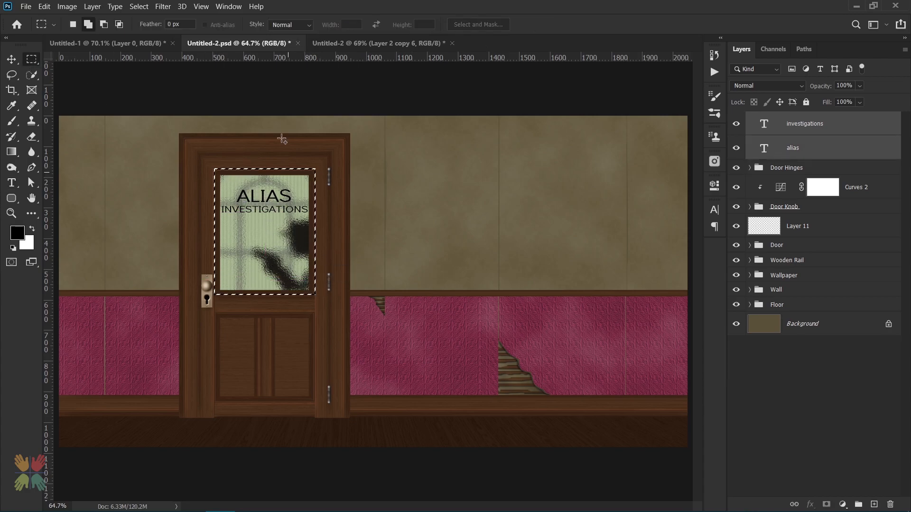
pyautogui.press('v')
pyautogui.hotkey('ctrl', 'd')
# Draw a horizontal line about 277 px long between ALIAS and INVESTIGATIONS
pyautogui.moveTo(12, 197); pyautogui.dragTo(47, 244)
pyautogui.scroll(3, 222, 203)
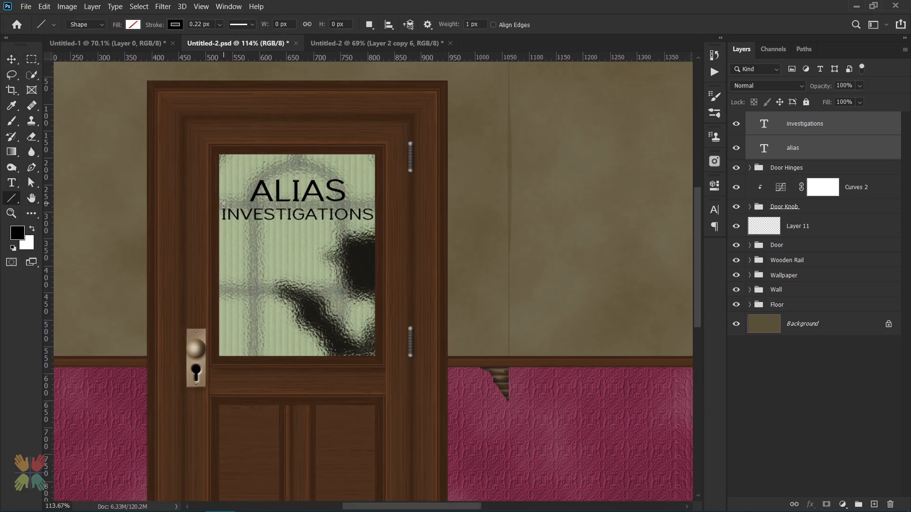
pyautogui.moveTo(221, 203); pyautogui.dragTo(373, 203)
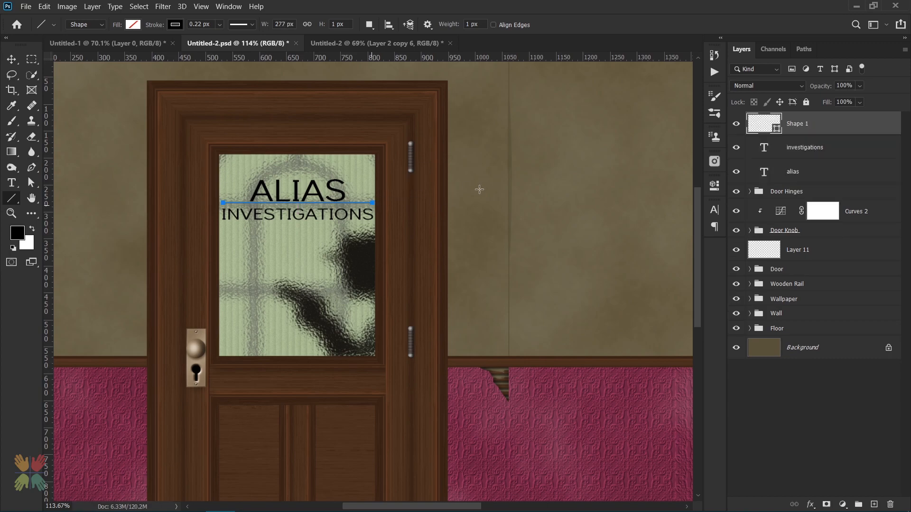
# Set the divider line's stroke to 5 px and nudge the line slightly down between the two words
pyautogui.moveTo(212, 24); pyautogui.dragTo(164, 25)
pyautogui.hotkey('ctrl', 't')
pyautogui.press('Down')
pyautogui.press('Down')
pyautogui.press('Return')
pyautogui.press('Return')
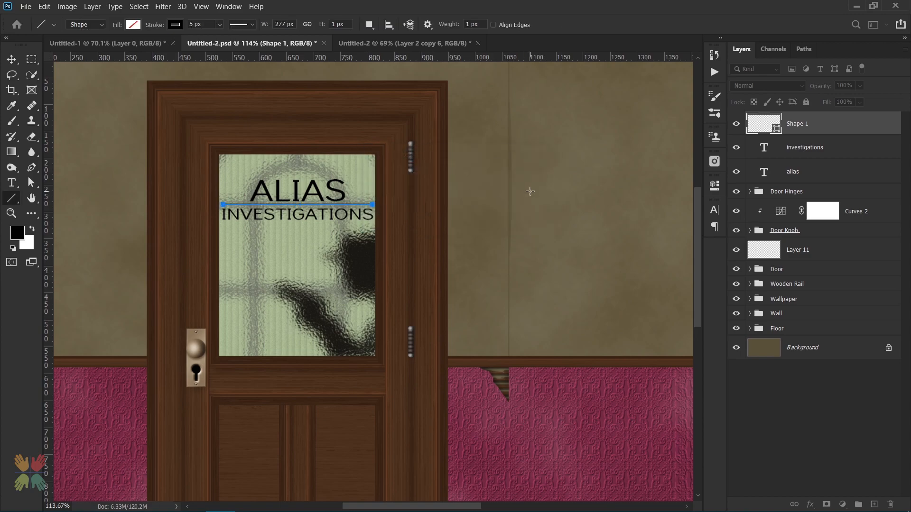
# Change the divider line's stroke width to 8 px
pyautogui.click(12, 61)
pyautogui.click(838, 154)
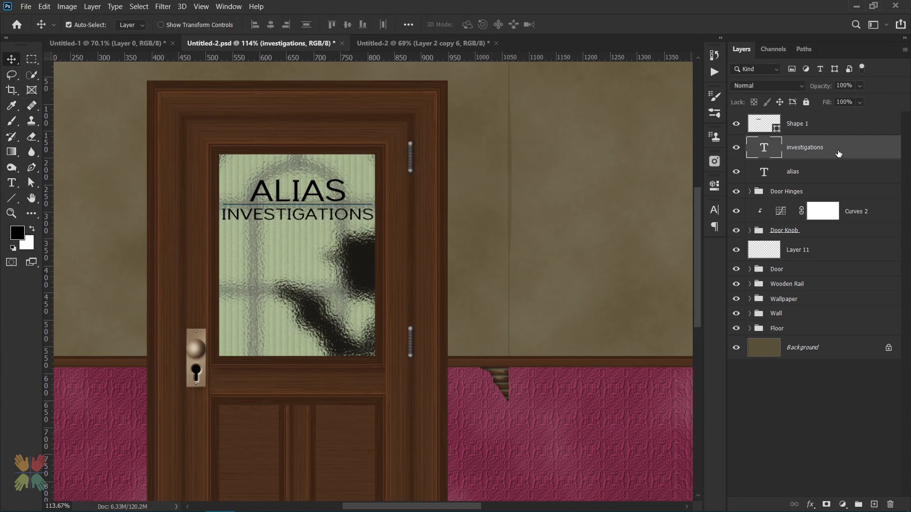
pyautogui.click(785, 123)
pyautogui.click(12, 198)
pyautogui.click(219, 24)
pyautogui.click(226, 36)
pyautogui.moveTo(213, 25); pyautogui.dragTo(167, 25)
pyautogui.write('8')
pyautogui.press('Return')
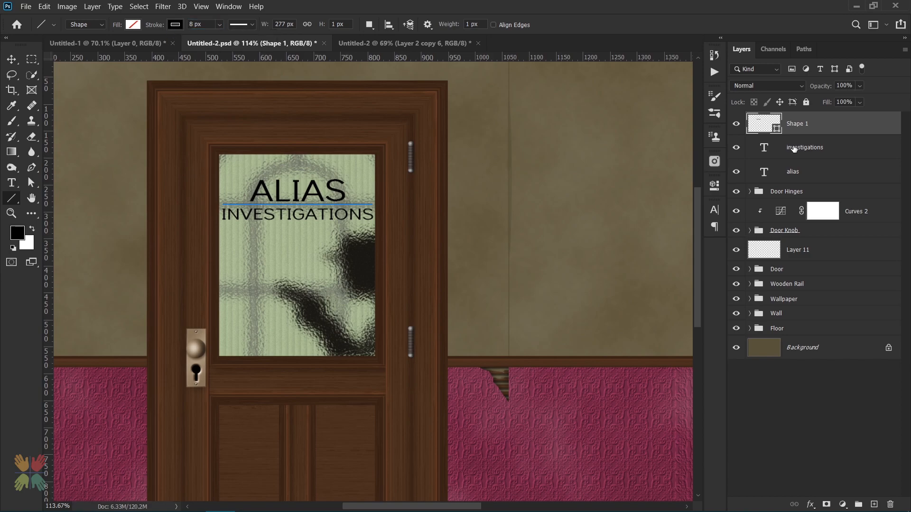
# Convert the divider line and both text layers into one smart object
pyautogui.press('v')
pyautogui.keyDown('shift'); pyautogui.click(826, 175); pyautogui.keyUp('shift')
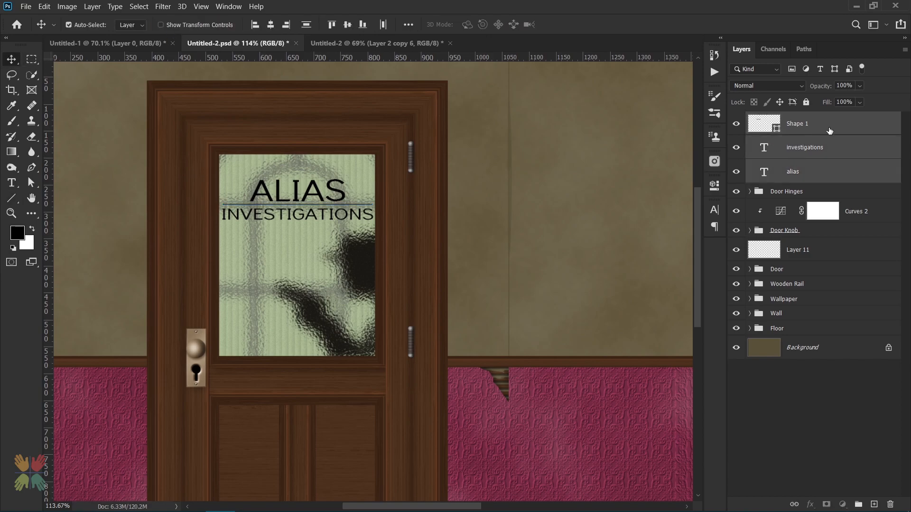
pyautogui.click(829, 131)
pyautogui.rightClick(829, 131)
pyautogui.click(762, 193)
pyautogui.keyDown('shift'); pyautogui.click(810, 177); pyautogui.keyUp('shift')
pyautogui.rightClick(831, 131)
pyautogui.click(797, 177)
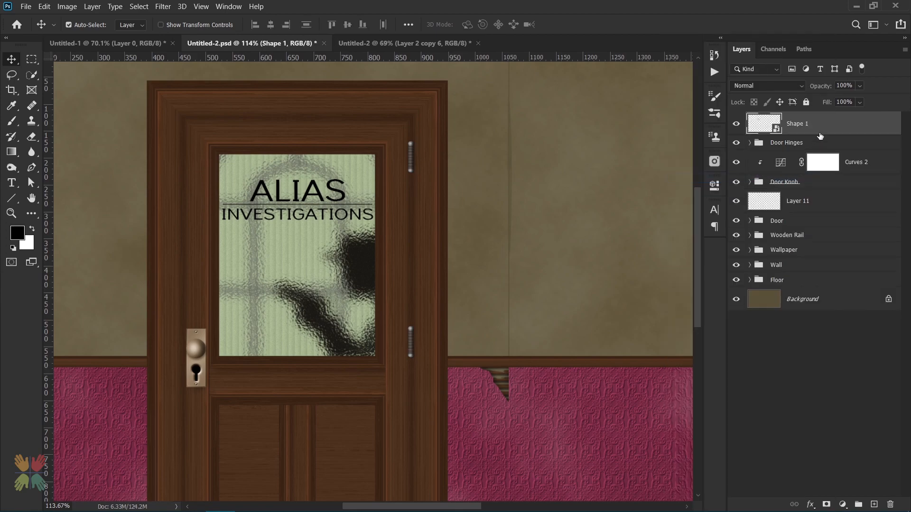
# Give the lettering a Bevel & Emboss style with Inner Bevel, Chisel Hard, 21% depth and direction Up
pyautogui.doubleClick(863, 129)
pyautogui.click(475, 84)
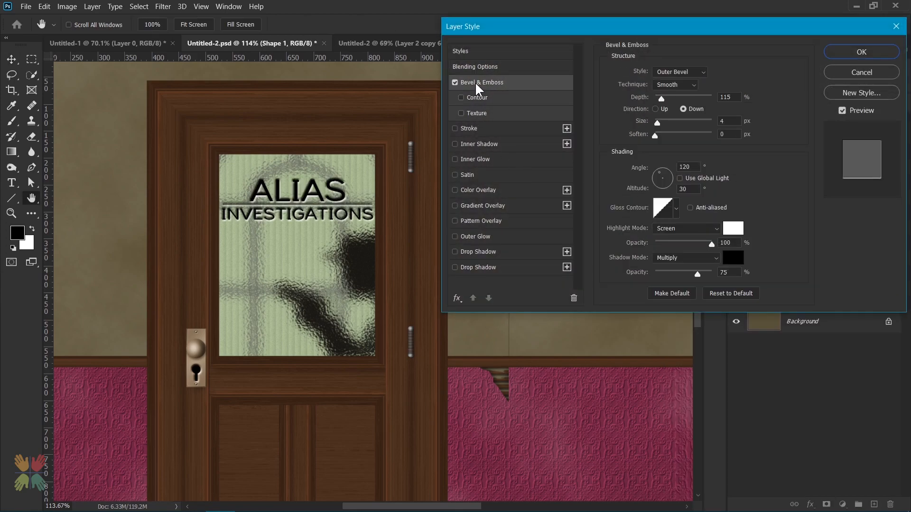
pyautogui.click(682, 72)
pyautogui.click(681, 91)
pyautogui.click(675, 84)
pyautogui.click(676, 100)
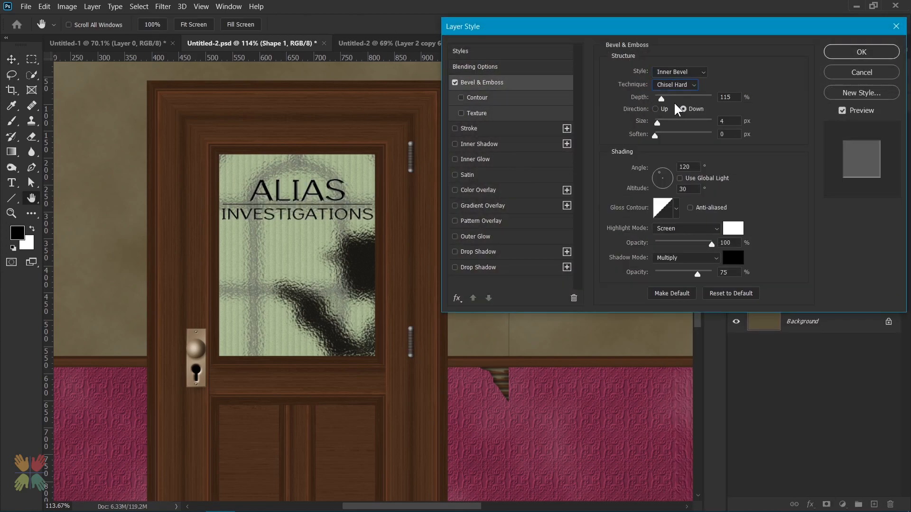
pyautogui.doubleClick(724, 97)
pyautogui.write('21')
pyautogui.click(657, 108)
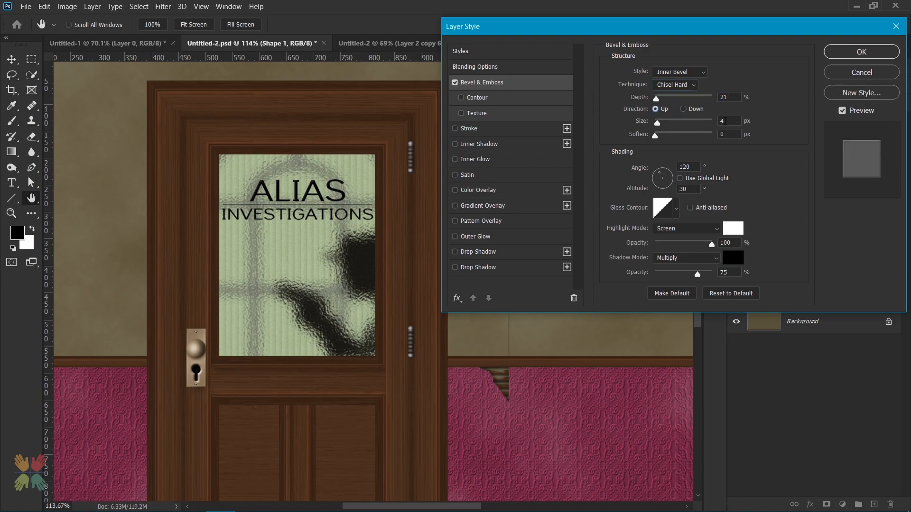
pyautogui.press('Tab')
# Add a 2 px black stroke to the lettering and a Color Overlay in a darker yellow
pyautogui.click(470, 128)
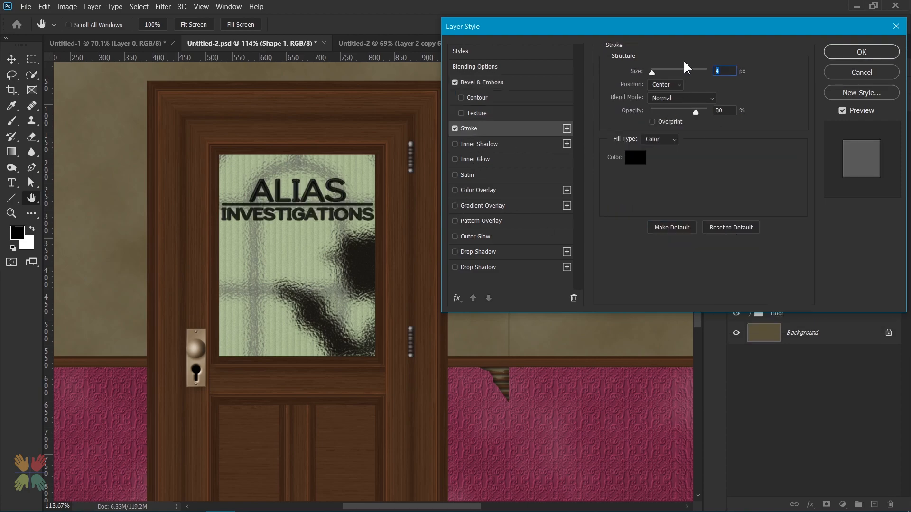
pyautogui.write('2')
pyautogui.click(473, 190)
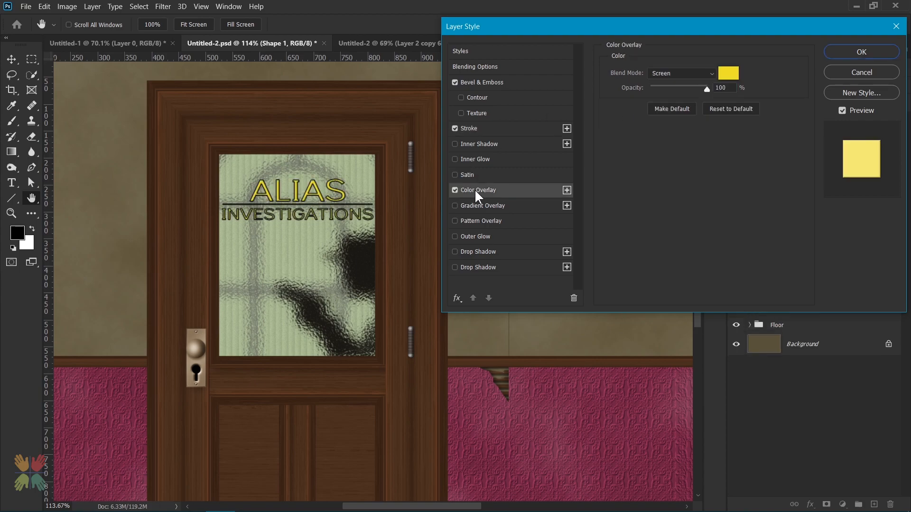
pyautogui.click(728, 75)
pyautogui.moveTo(639, 256)
pyautogui.mouseDown()
pyautogui.moveTo(641, 264)
pyautogui.moveTo(639, 251)
pyautogui.mouseUp()
pyautogui.click(764, 216)
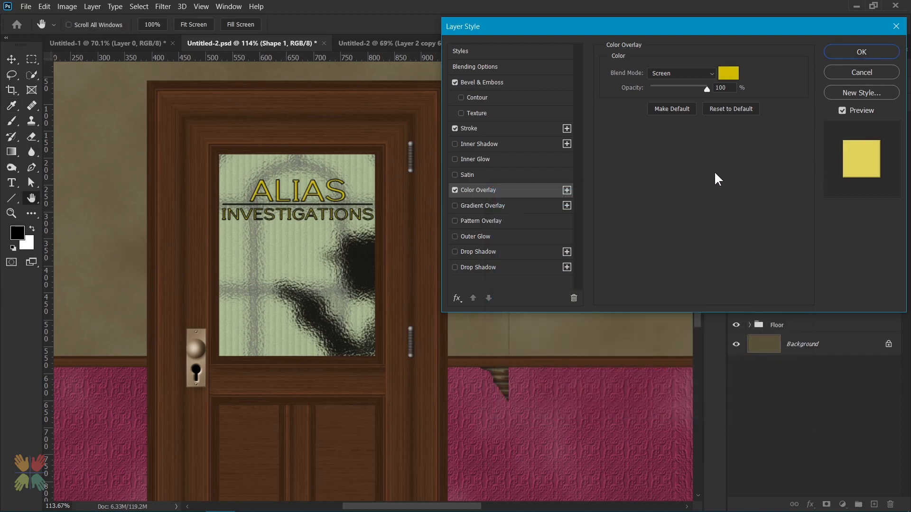
# Try the Color blend mode on the lettering's Color Overlay and switch back to Screen
pyautogui.click(681, 73)
pyautogui.click(670, 353)
pyautogui.click(673, 75)
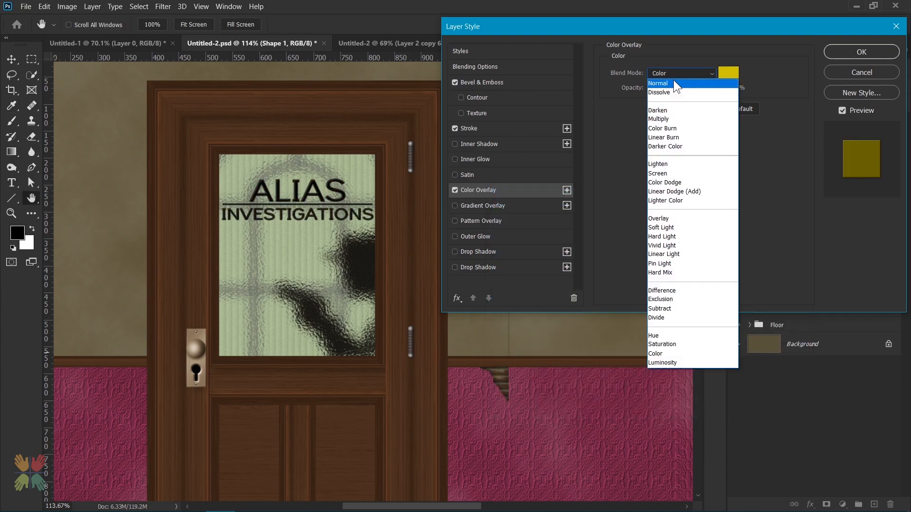
pyautogui.click(671, 173)
# Apply the layer style to the lettering and rename its layer to Text
pyautogui.click(837, 56)
pyautogui.click(897, 125)
pyautogui.doubleClick(800, 124)
pyautogui.write('T')
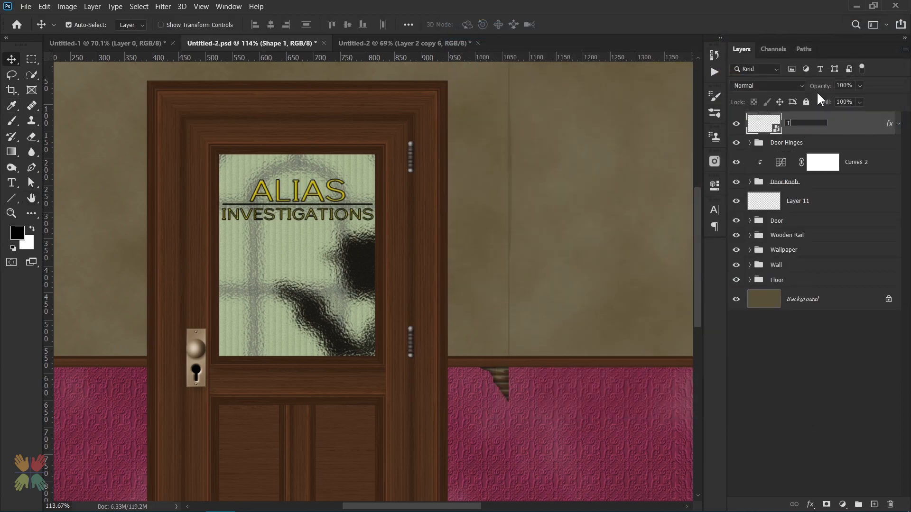
pyautogui.write('ext')
pyautogui.press('Return')
pyautogui.hotkey('ctrl', '0')
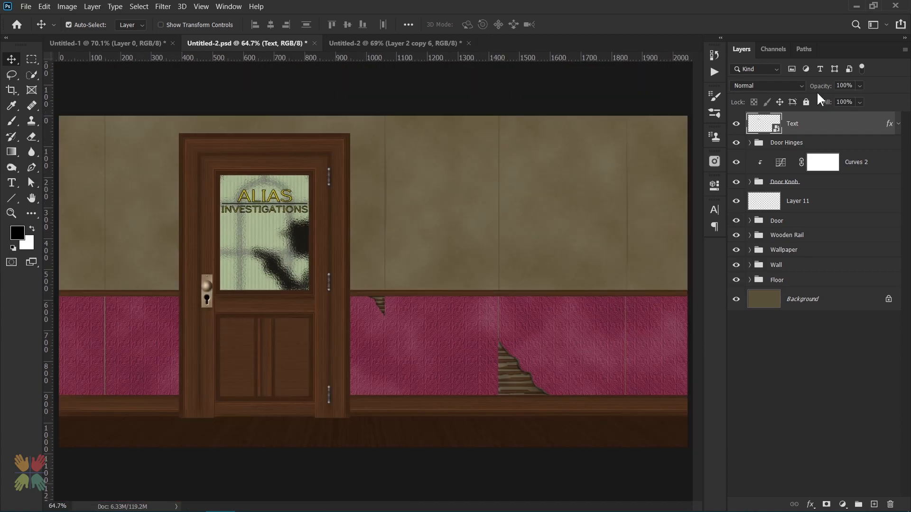
# Enrich the door's wood with a duplicated layer in the Door group, changing its blend mode and setting its opacity to 40%
pyautogui.click(750, 220)
pyautogui.click(868, 290)
pyautogui.moveTo(836, 312)
pyautogui.mouseDown()
pyautogui.moveTo(825, 239)
pyautogui.moveTo(830, 309)
pyautogui.mouseUp()
pyautogui.moveTo(868, 312); pyautogui.dragTo(781, 238)
pyautogui.click(767, 86)
pyautogui.click(755, 244)
pyautogui.click(845, 86)
pyautogui.write('40')
pyautogui.click(750, 220)
# Darken the wallpaper with a clipped Curves adjustment above Layer 1, input 142 and output 117, and save the document
pyautogui.click(750, 250)
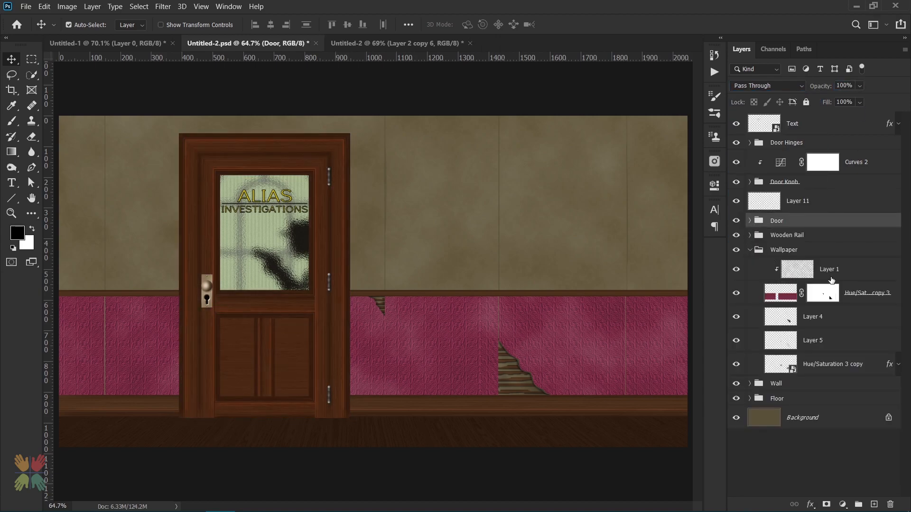
pyautogui.click(807, 269)
pyautogui.click(843, 505)
pyautogui.click(828, 351)
pyautogui.moveTo(629, 300); pyautogui.dragTo(631, 311)
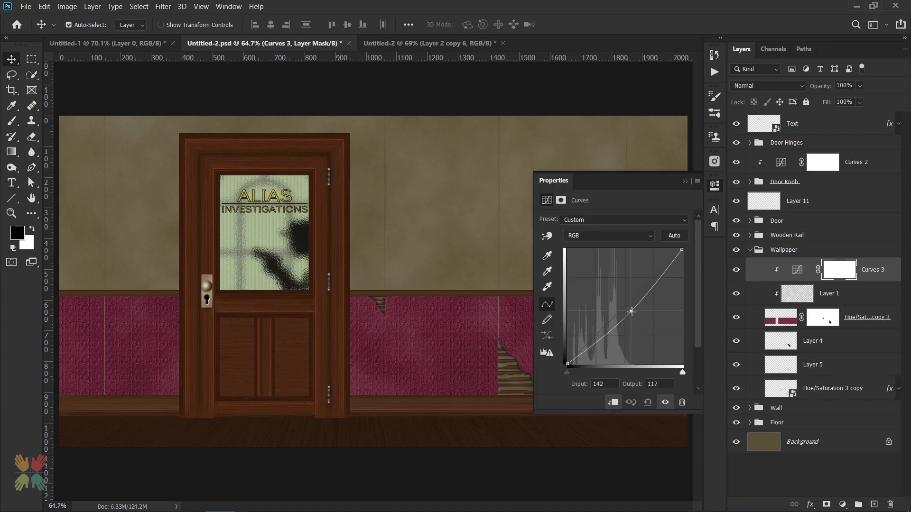
pyautogui.click(684, 181)
pyautogui.click(750, 249)
pyautogui.hotkey('ctrl', 's')
# Draw a gray-filled circle about 180 px wide on the wall beside the door, on a new layer above Text
pyautogui.click(778, 123)
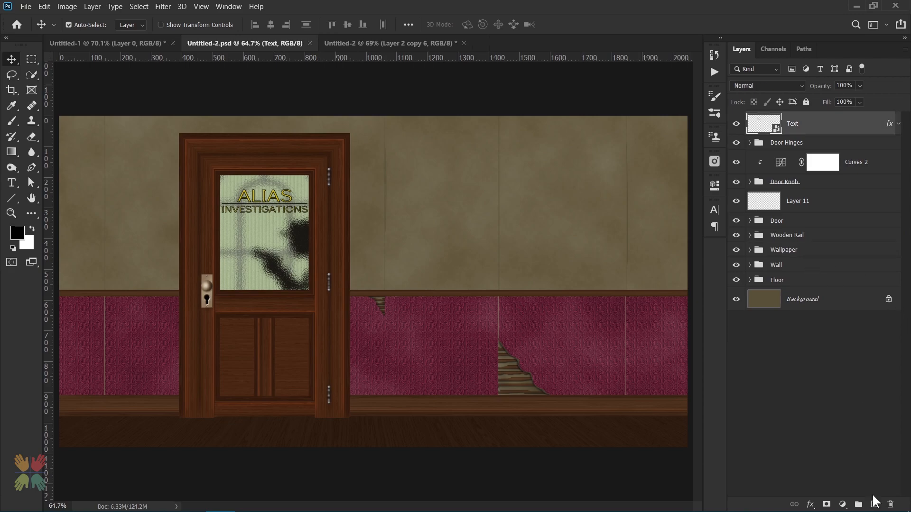
pyautogui.click(873, 504)
pyautogui.rightClick(31, 59)
pyautogui.click(76, 69)
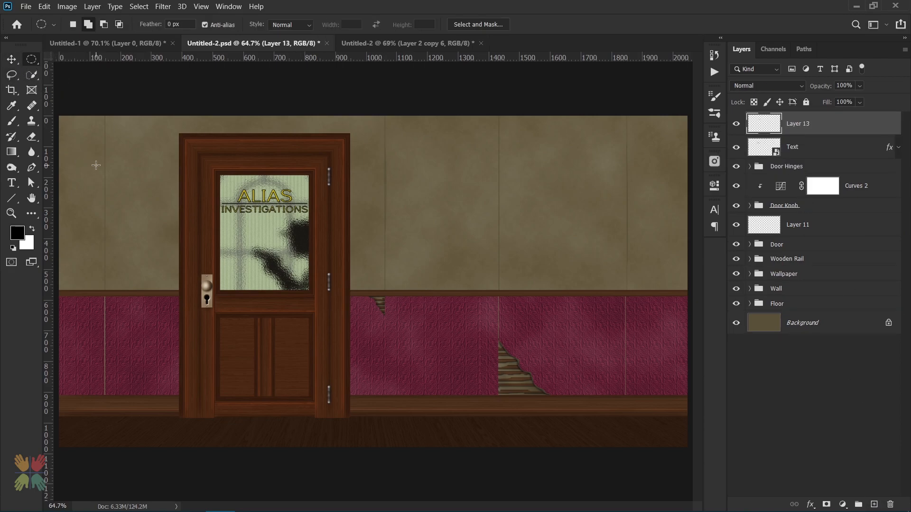
pyautogui.moveTo(112, 170); pyautogui.dragTo(166, 225)
pyautogui.hotkey('shift', 'F5')
pyautogui.press('Return')
# Contract the gray circle's selection by 4 px
pyautogui.scroll(10, 143, 206)
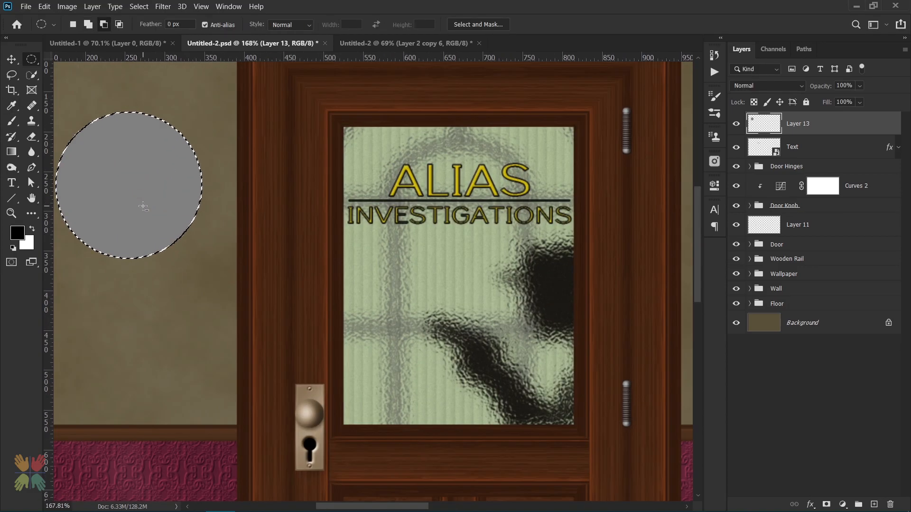
pyautogui.moveTo(149, 278); pyautogui.dragTo(284, 300)
pyautogui.click(139, 6)
pyautogui.moveTo(223, 164)
pyautogui.click(266, 197)
pyautogui.write('4')
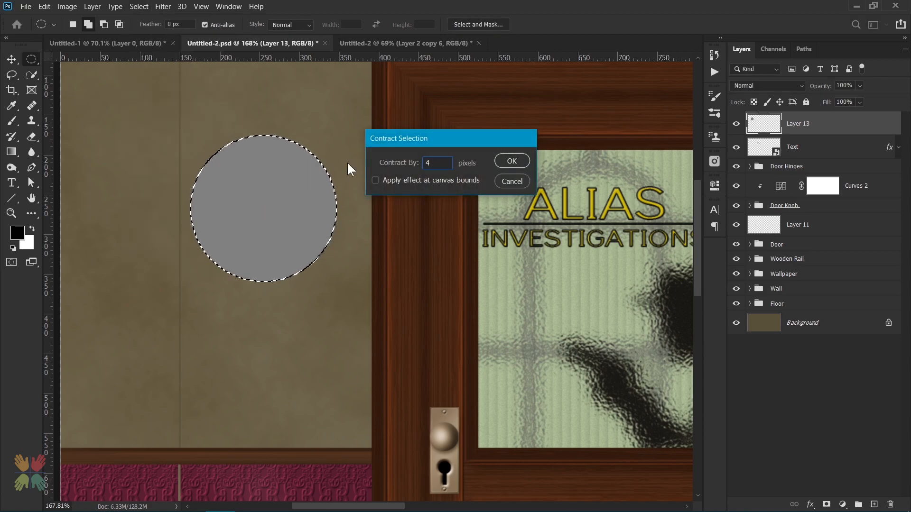
pyautogui.press('Return')
# Shade the circle into a metallic dome inside its rim with Dodge and Burn, brightest toward the upper left, and clear the selection
pyautogui.hotkey('ctrl', 'shift', 'i')
pyautogui.press('o')
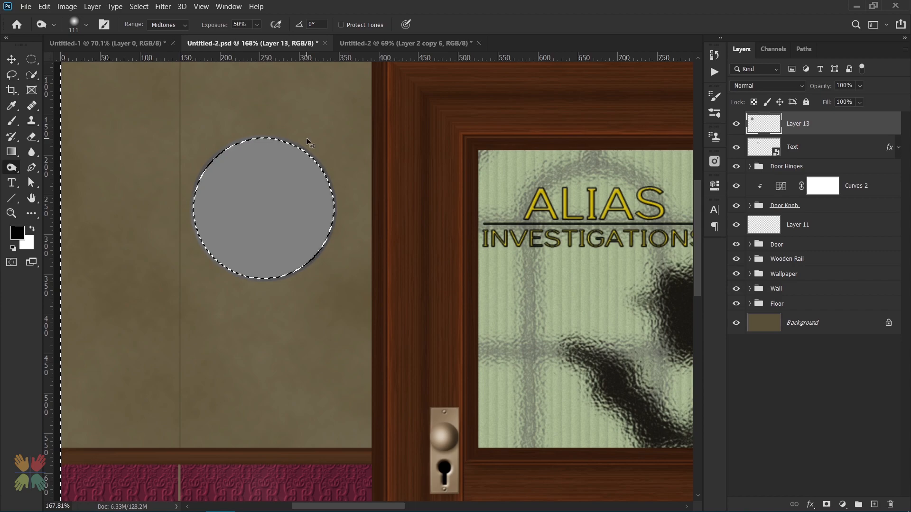
pyautogui.moveTo(274, 152)
pyautogui.mouseDown()
pyautogui.moveTo(305, 203)
pyautogui.moveTo(285, 194)
pyautogui.moveTo(258, 268)
pyautogui.moveTo(244, 183)
pyautogui.moveTo(274, 111)
pyautogui.moveTo(305, 213)
pyautogui.moveTo(223, 242)
pyautogui.mouseUp()
pyautogui.keyDown('alt'); pyautogui.click(254, 194); pyautogui.keyUp('alt')
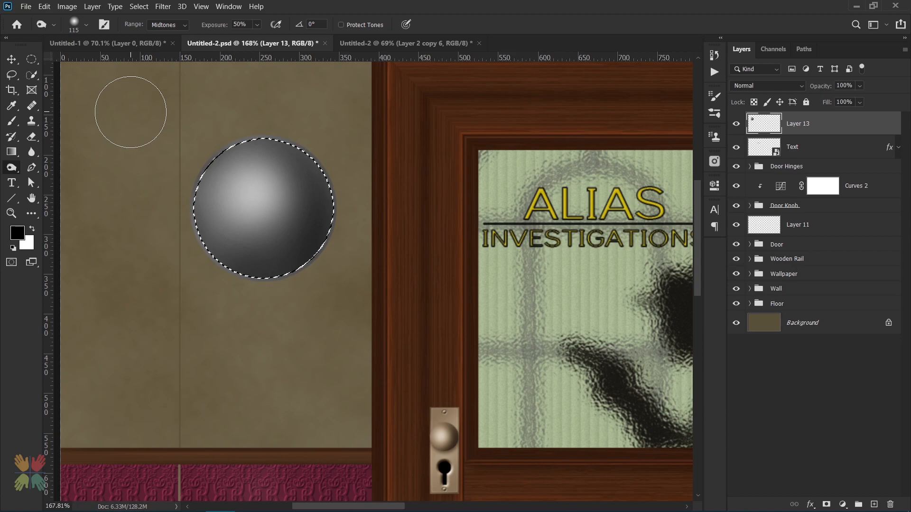
pyautogui.hotkey('ctrl', 'd')
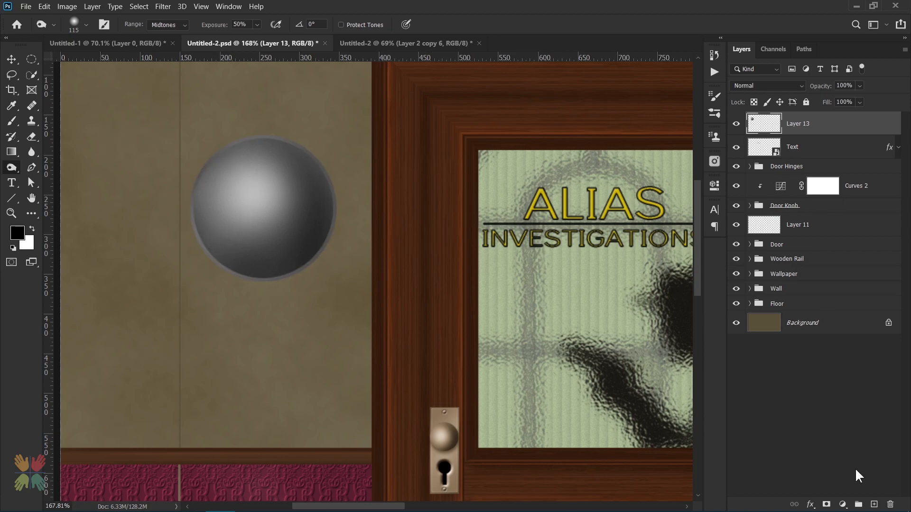
# Add a gray-filled circle about 65 px wide near the dome's center on a new layer
pyautogui.click(874, 504)
pyautogui.rightClick(31, 58)
pyautogui.click(80, 71)
pyautogui.moveTo(239, 180); pyautogui.dragTo(291, 232)
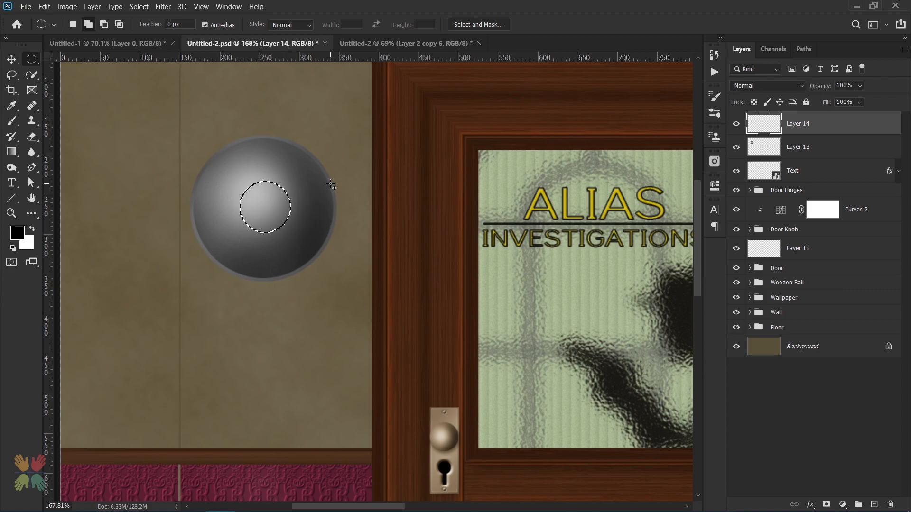
pyautogui.hotkey('shift', 'F5')
pyautogui.press('Return')
pyautogui.hotkey('ctrl', 'd')
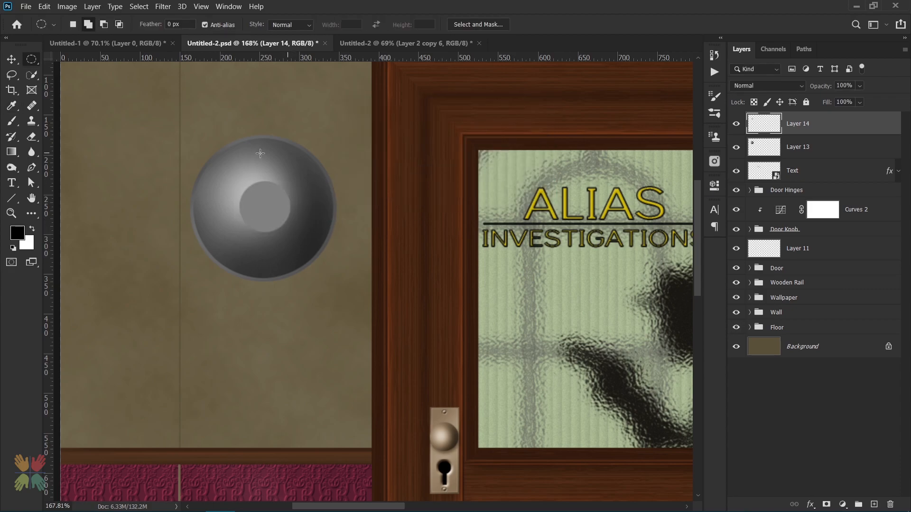
# Align the small gray circle to the center of the large dome and clear the selection
pyautogui.keyDown('ctrl'); pyautogui.click(762, 151); pyautogui.keyUp('ctrl')
pyautogui.click(11, 59)
pyautogui.click(347, 24)
pyautogui.hotkey('ctrl', 'd')
# Cut the small circle into a ring by contracting its selection 10 px and deleting the inside
pyautogui.keyDown('ctrl'); pyautogui.click(762, 129); pyautogui.keyUp('ctrl')
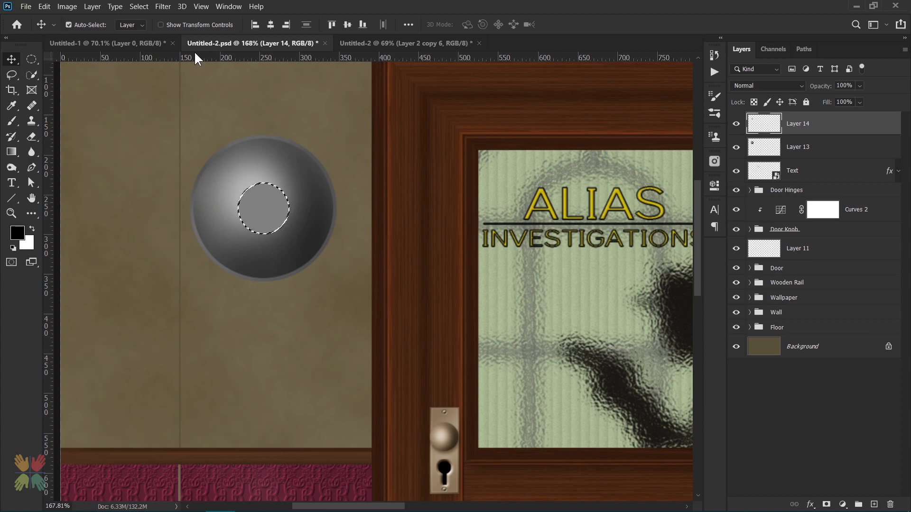
pyautogui.click(139, 6)
pyautogui.moveTo(157, 167)
pyautogui.click(269, 191)
pyautogui.write('10')
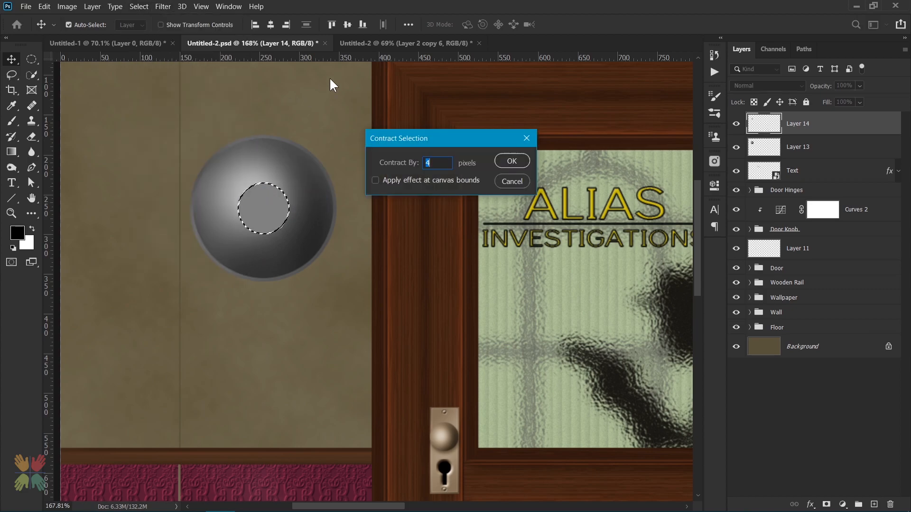
pyautogui.press('Return')
pyautogui.press('Delete')
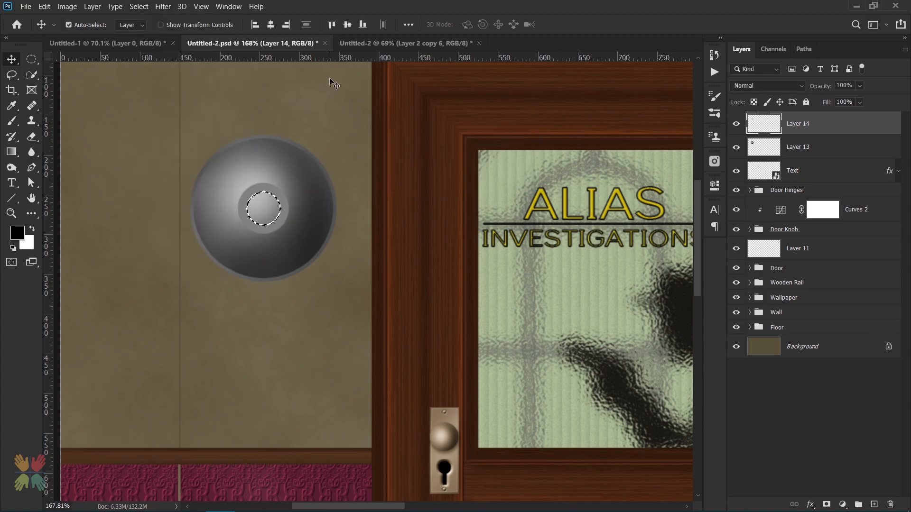
pyautogui.hotkey('ctrl', 'd')
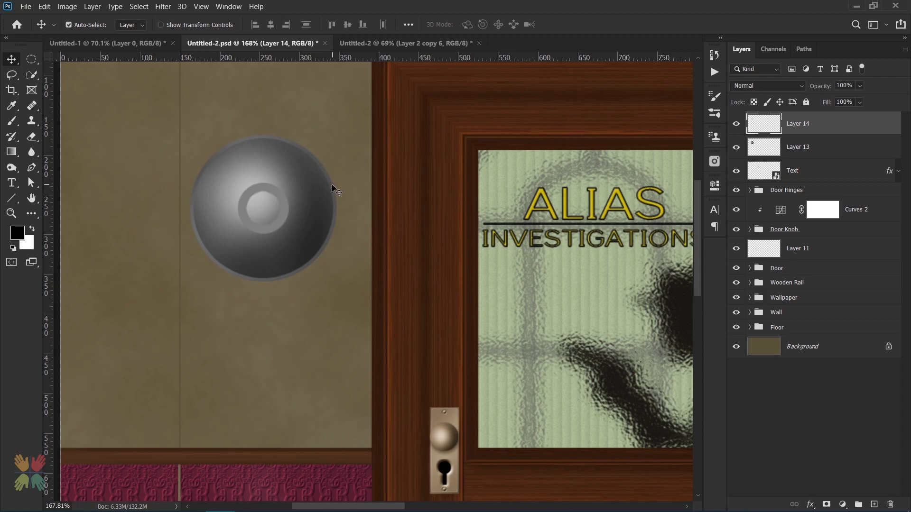
# Give the ring a Bevel & Emboss style with Inner Bevel, Smooth, 1000% depth, 35 px size and 8 px soften
pyautogui.doubleClick(863, 127)
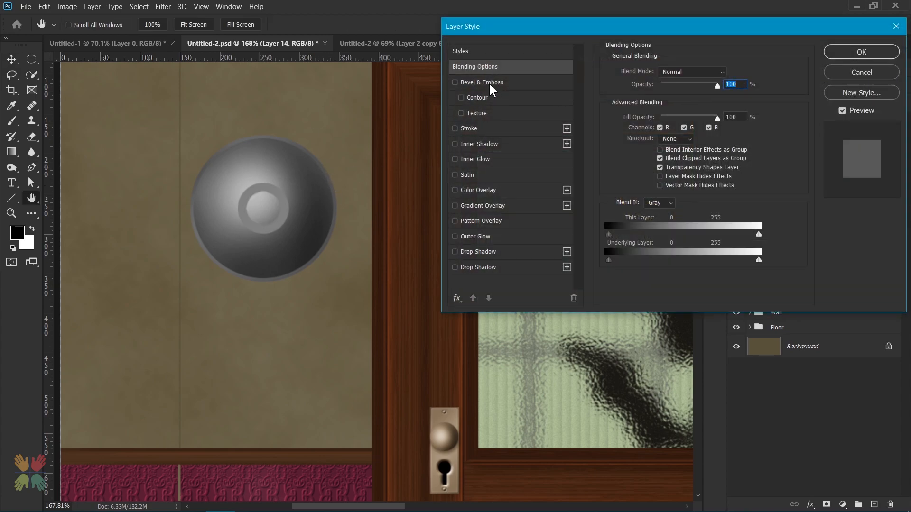
pyautogui.click(491, 84)
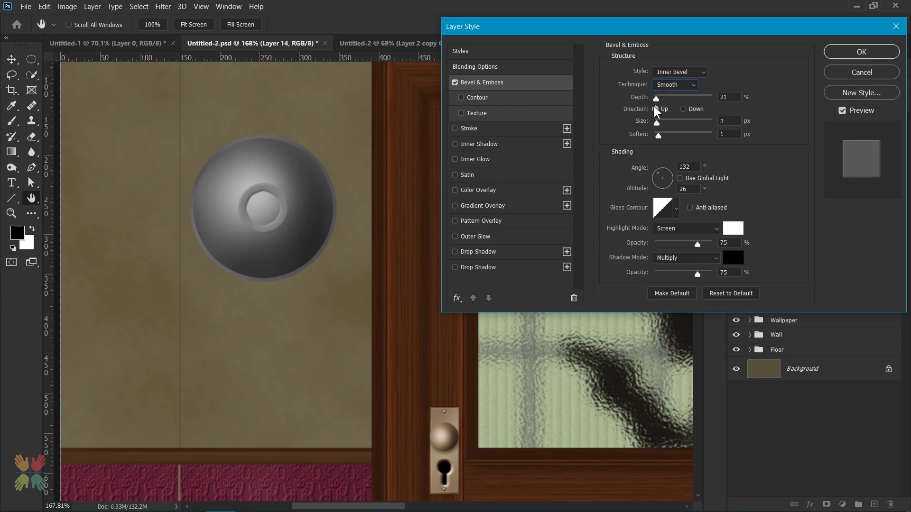
pyautogui.moveTo(656, 99); pyautogui.dragTo(711, 99)
pyautogui.moveTo(656, 122); pyautogui.dragTo(699, 122)
pyautogui.press('Tab')
pyautogui.write('8')
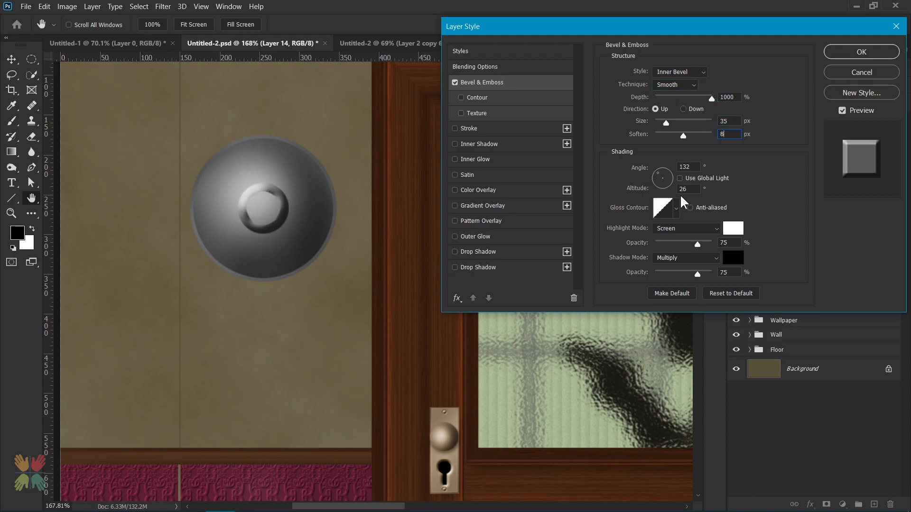
# Refine the ring's bevel to 386% depth and 29 px size, with 72% highlight and 68% shadow opacity
pyautogui.click(676, 209)
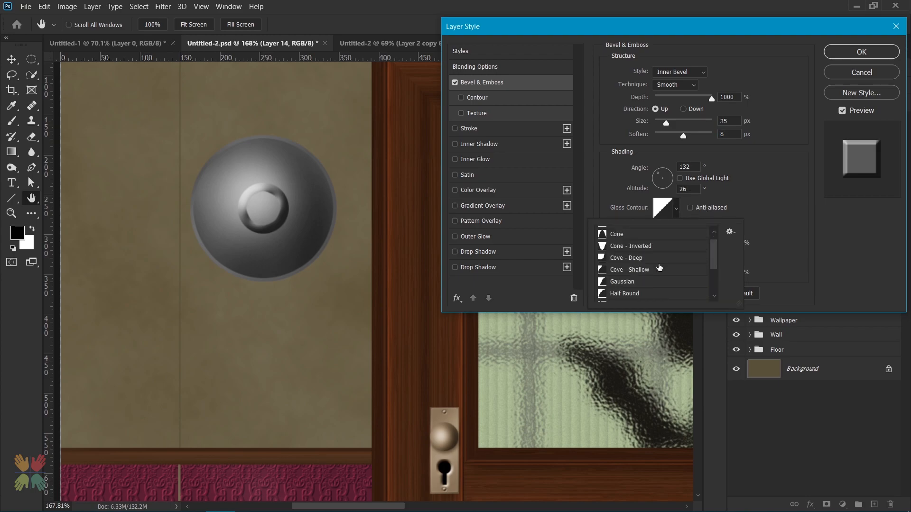
pyautogui.click(677, 208)
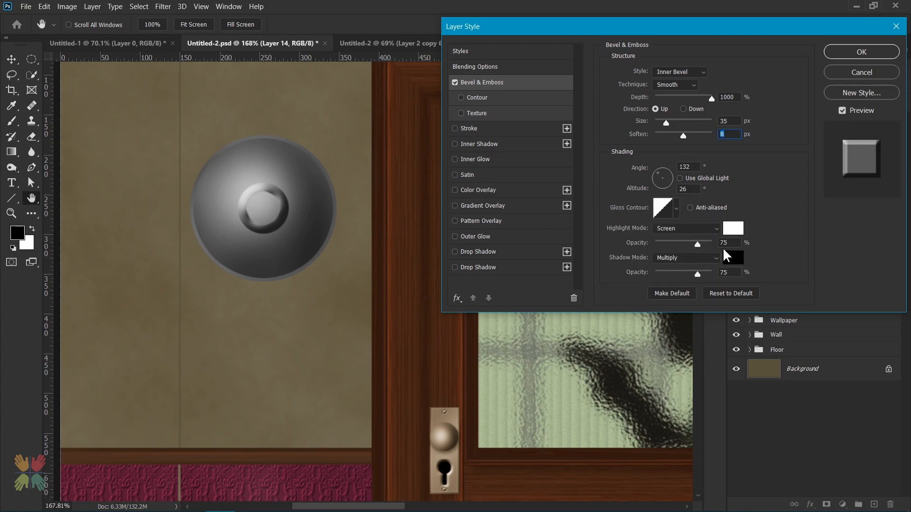
pyautogui.moveTo(729, 243); pyautogui.dragTo(706, 240)
pyautogui.write('72')
pyautogui.press('Tab')
pyautogui.write('68')
pyautogui.moveTo(709, 98); pyautogui.dragTo(677, 97)
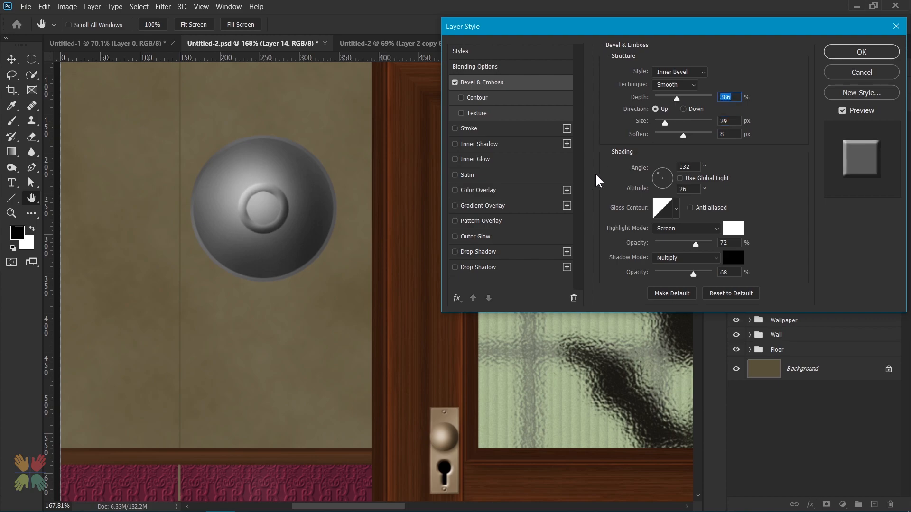
# Add a Drop Shadow to the ring with 54% opacity, 36° angle, 5 px distance and 4 px size
pyautogui.click(474, 251)
pyautogui.moveTo(265, 202); pyautogui.dragTo(267, 212)
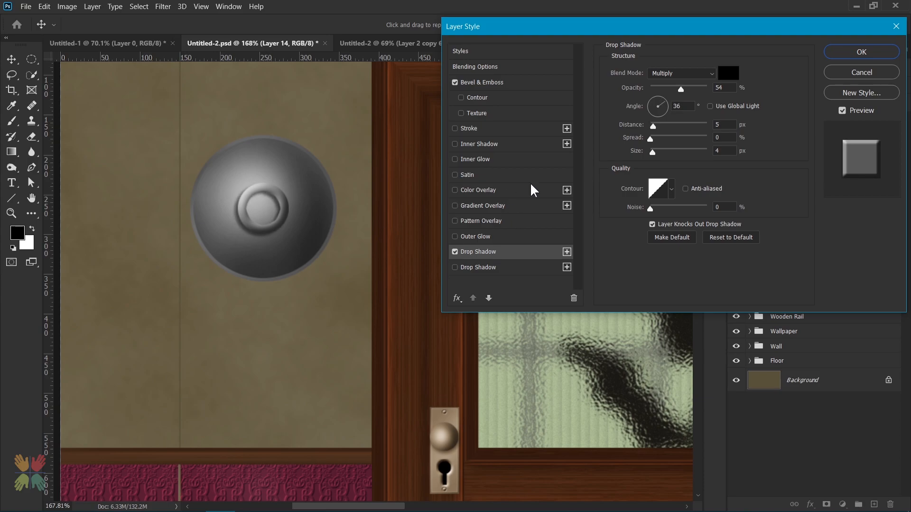
pyautogui.click(860, 51)
# Draw a gray-filled circle about 33 px wide inside the ring on a new layer
pyautogui.click(874, 504)
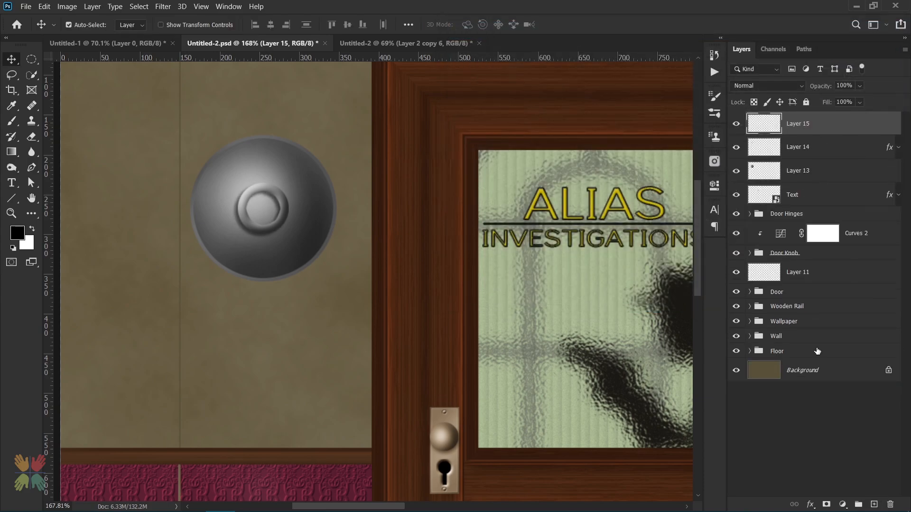
pyautogui.keyDown('ctrl'); pyautogui.click(765, 153); pyautogui.keyUp('ctrl')
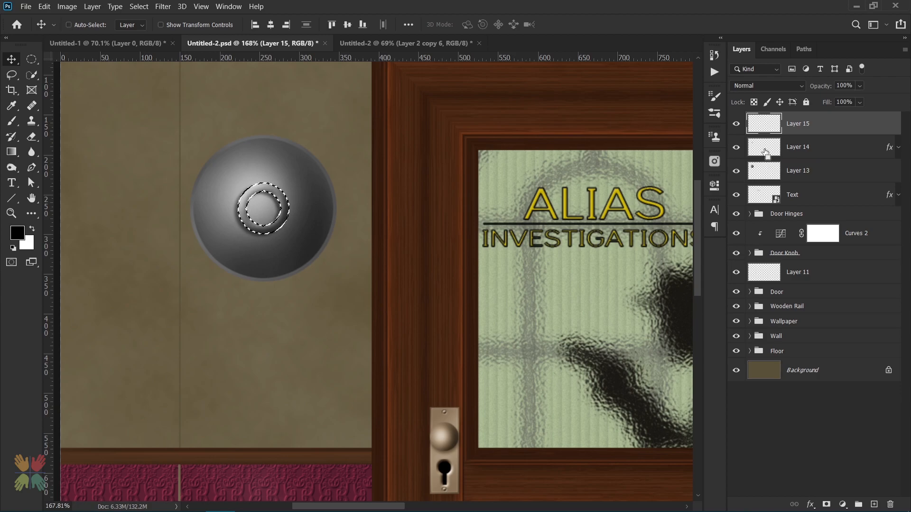
pyautogui.press('m')
pyautogui.moveTo(251, 196); pyautogui.dragTo(278, 223)
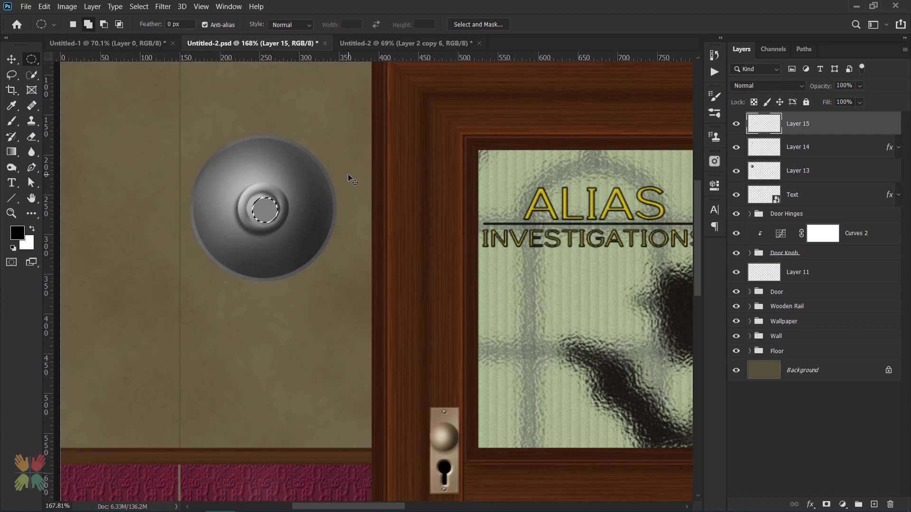
# Align the inner gray circle to the center of the large dome and clear the selection
pyautogui.keyDown('ctrl'); pyautogui.click(749, 170); pyautogui.keyUp('ctrl')
pyautogui.press('v')
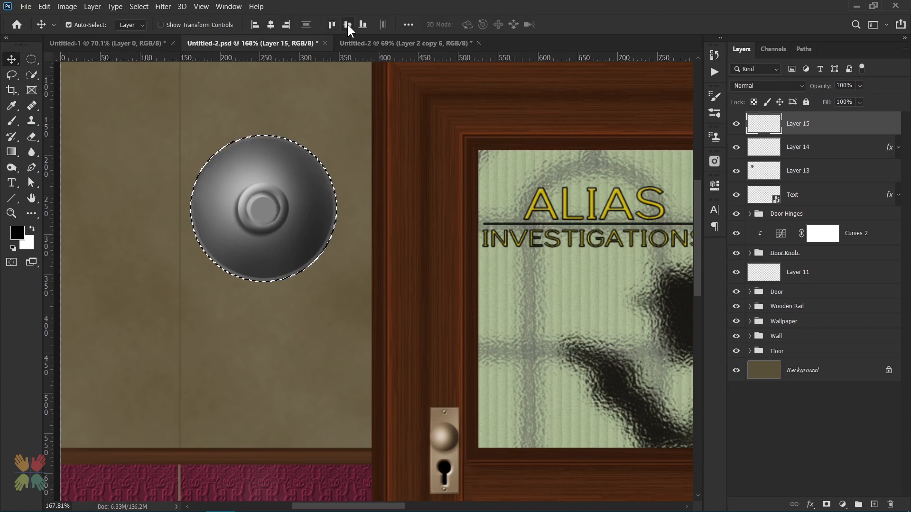
pyautogui.hotkey('ctrl', 'd')
# Shade the inner circle into a rounded metal button with Dodge and Burn, and touch up the ring around it
pyautogui.click(12, 168)
pyautogui.moveTo(290, 195)
pyautogui.mouseDown()
pyautogui.moveTo(233, 211)
pyautogui.moveTo(285, 203)
pyautogui.mouseUp()
pyautogui.scroll(2, 252, 220)
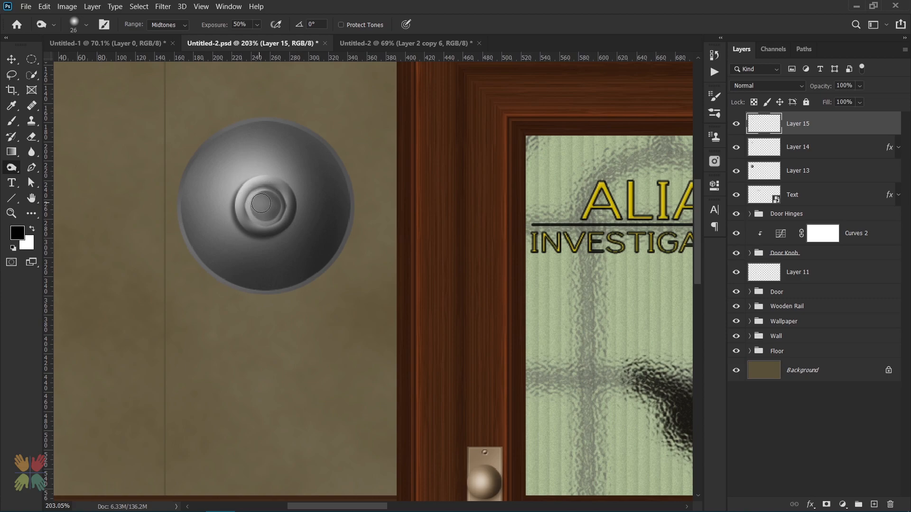
pyautogui.moveTo(244, 210)
pyautogui.mouseDown()
pyautogui.moveTo(276, 213)
pyautogui.moveTo(257, 234)
pyautogui.moveTo(237, 218)
pyautogui.moveTo(282, 202)
pyautogui.mouseUp()
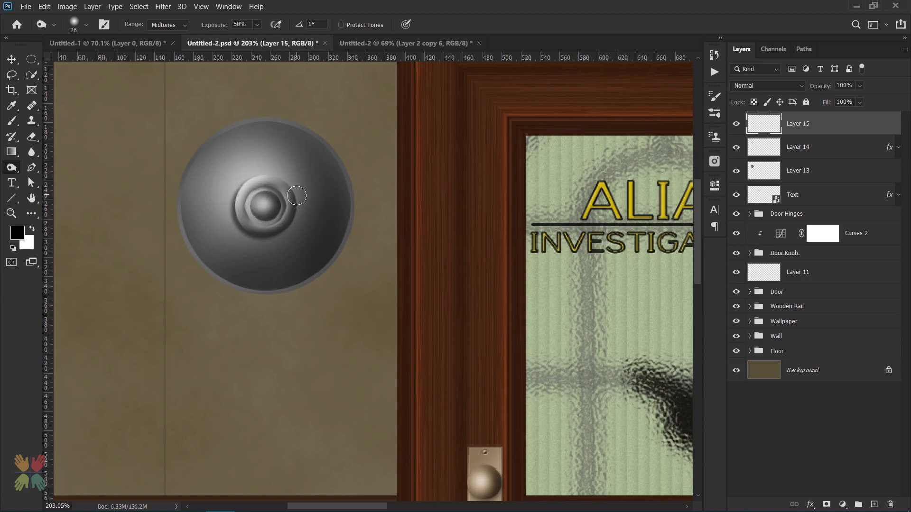
pyautogui.hotkey('alt', '[')
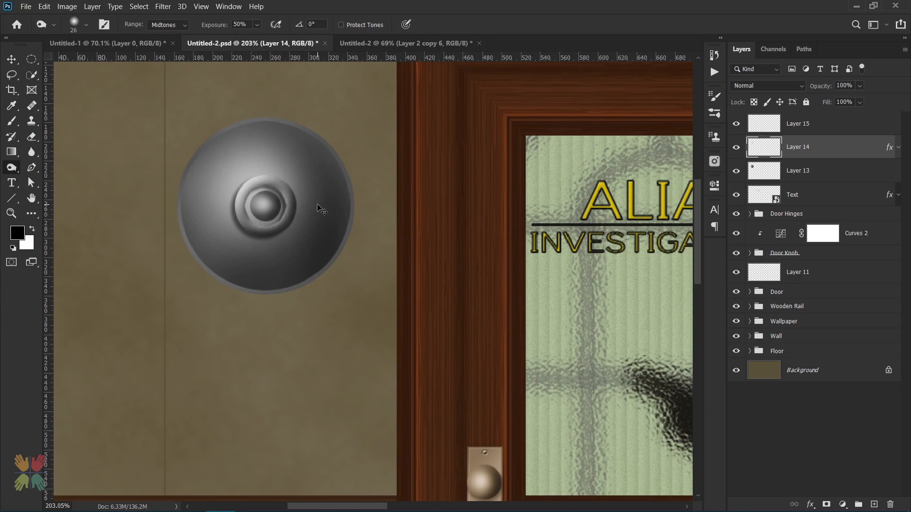
pyautogui.moveTo(261, 177)
pyautogui.mouseDown()
pyautogui.moveTo(217, 208)
pyautogui.moveTo(234, 236)
pyautogui.moveTo(247, 229)
pyautogui.moveTo(271, 179)
pyautogui.moveTo(291, 222)
pyautogui.moveTo(246, 222)
pyautogui.moveTo(249, 189)
pyautogui.moveTo(249, 220)
pyautogui.moveTo(238, 217)
pyautogui.moveTo(288, 226)
pyautogui.mouseUp()
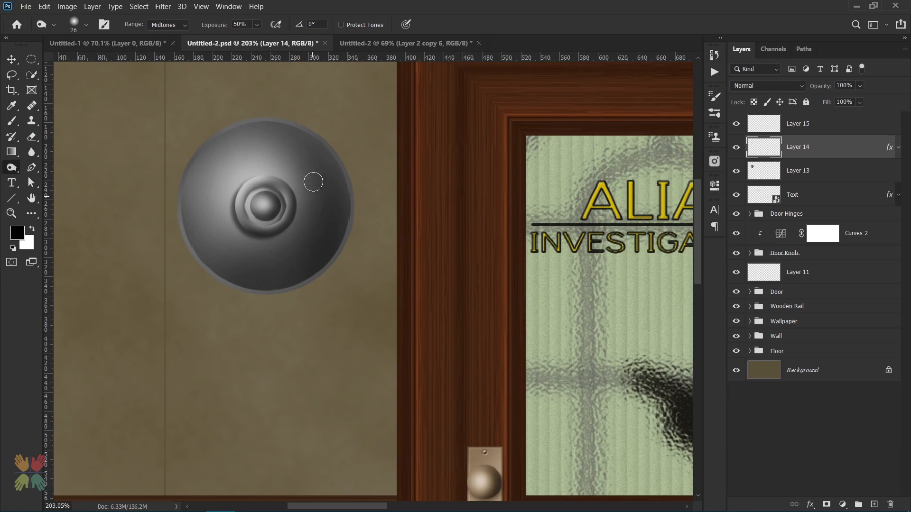
# Add a Multiply Drop Shadow at 54% opacity to the inner button and reposition the shadow slightly
pyautogui.hotkey('alt', ']')
pyautogui.doubleClick(852, 129)
pyautogui.click(476, 252)
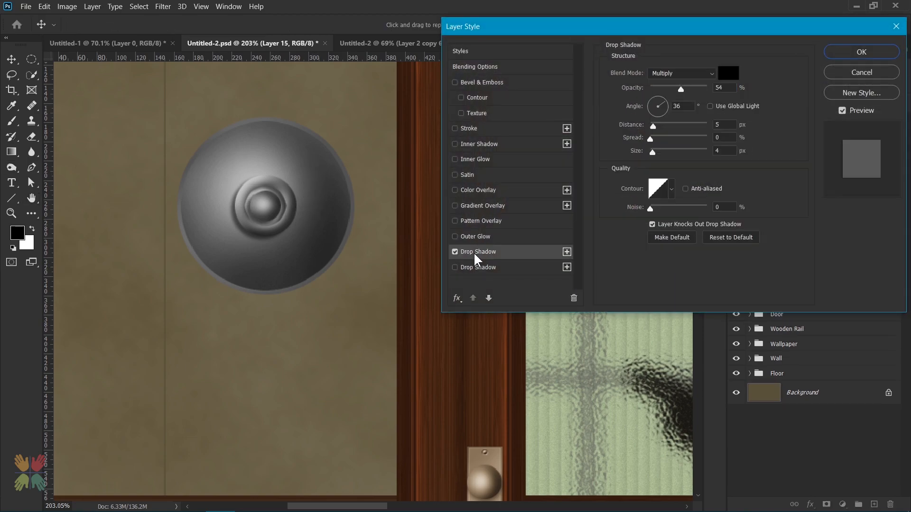
pyautogui.moveTo(264, 221); pyautogui.dragTo(265, 222)
pyautogui.click(861, 51)
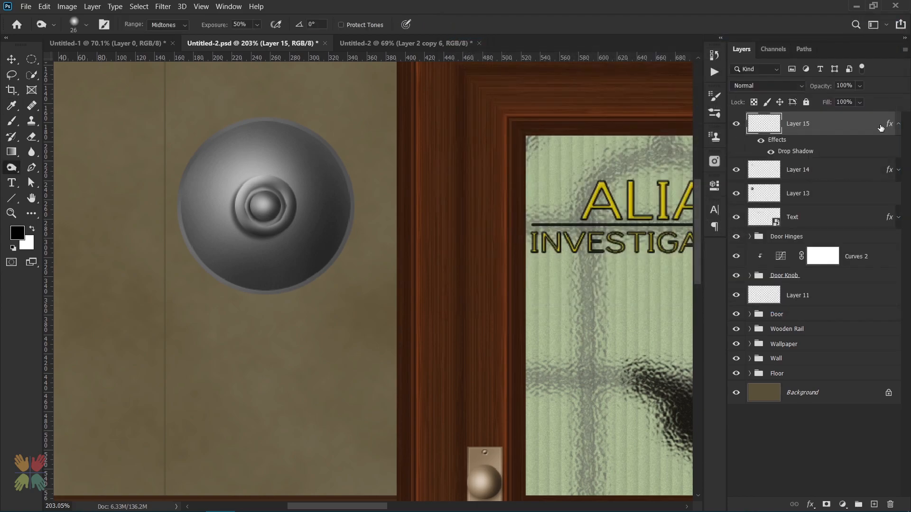
pyautogui.click(898, 124)
# On a new layer, draw a gray-filled vertical rectangle about 17 by 34 px from the inner button's center upward as a lever
pyautogui.click(874, 504)
pyautogui.click(31, 59)
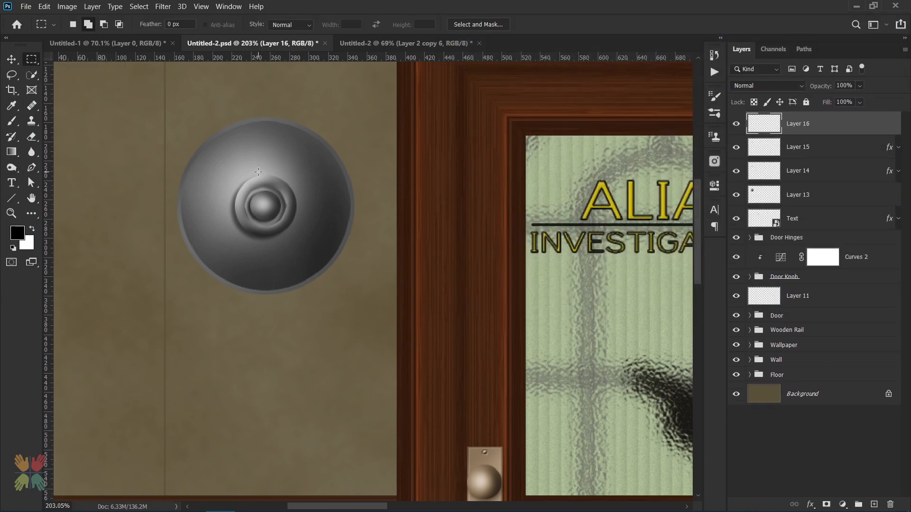
pyautogui.moveTo(257, 171); pyautogui.dragTo(273, 204)
pyautogui.hotkey('shift', 'F5')
pyautogui.press('Return')
pyautogui.hotkey('ctrl', 'd')
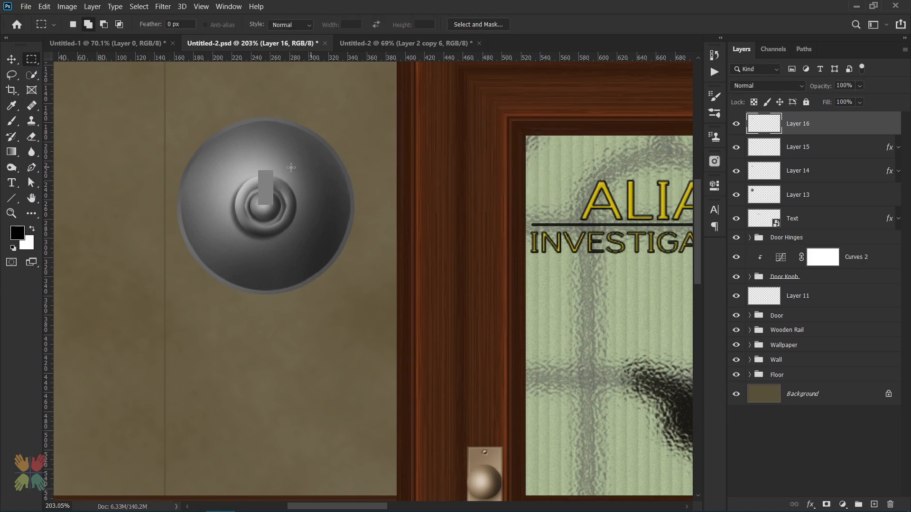
# Shade the lever's tip and stem with the Burn tool, clear the selection and nudge the lever slightly left
pyautogui.moveTo(259, 170); pyautogui.dragTo(274, 182)
pyautogui.press('o')
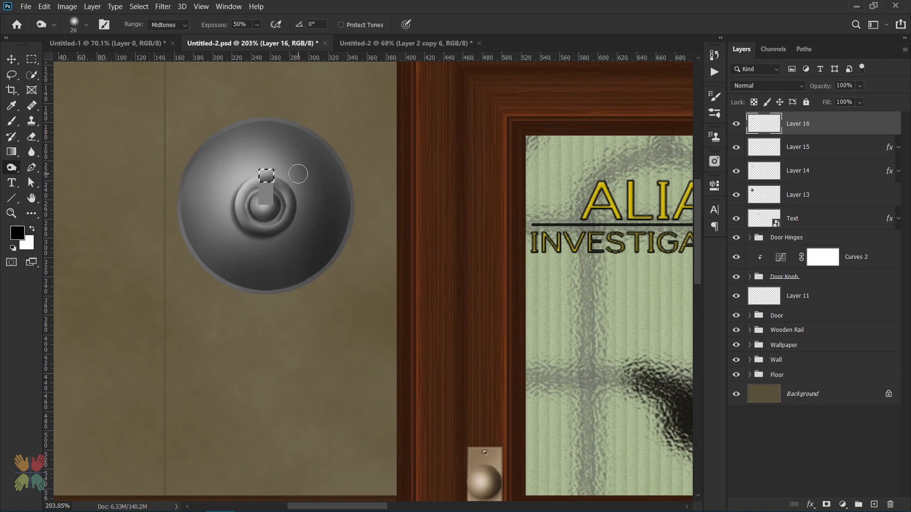
pyautogui.keyDown('alt'); pyautogui.rightClick(264, 198); pyautogui.keyUp('alt')
pyautogui.keyDown('alt'); pyautogui.rightClick(269, 188); pyautogui.keyUp('alt')
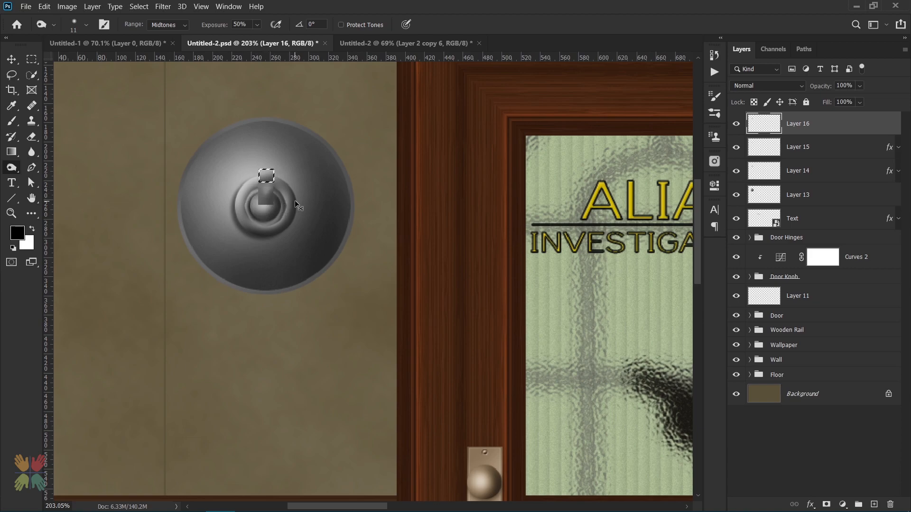
pyautogui.press(']')
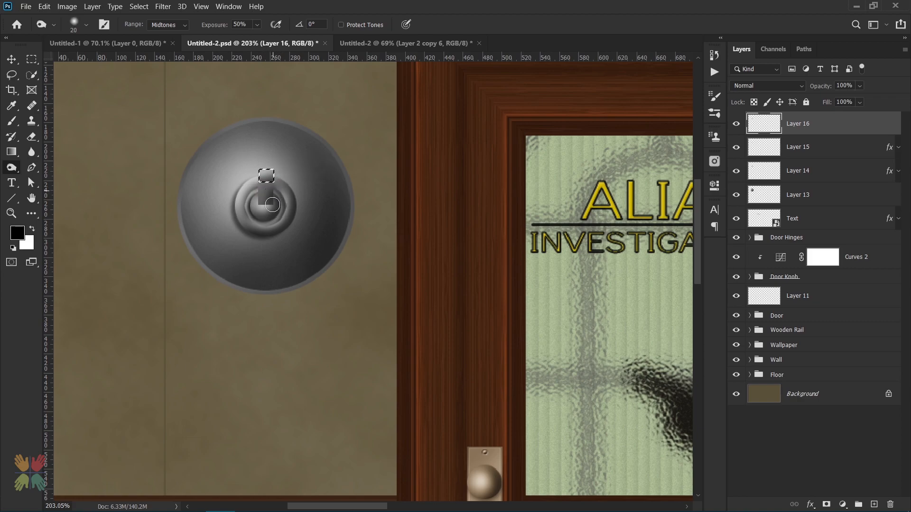
pyautogui.hotkey('ctrl', 't')
pyautogui.press('Left')
pyautogui.press('Return')
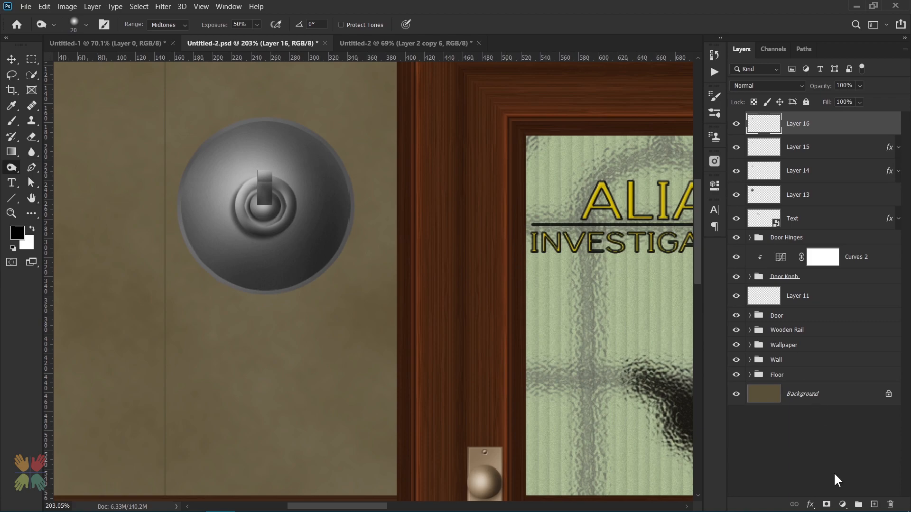
# Mask the lever's lower end into the button and convert all the fixture's layers into one smart object
pyautogui.click(826, 504)
pyautogui.press('b')
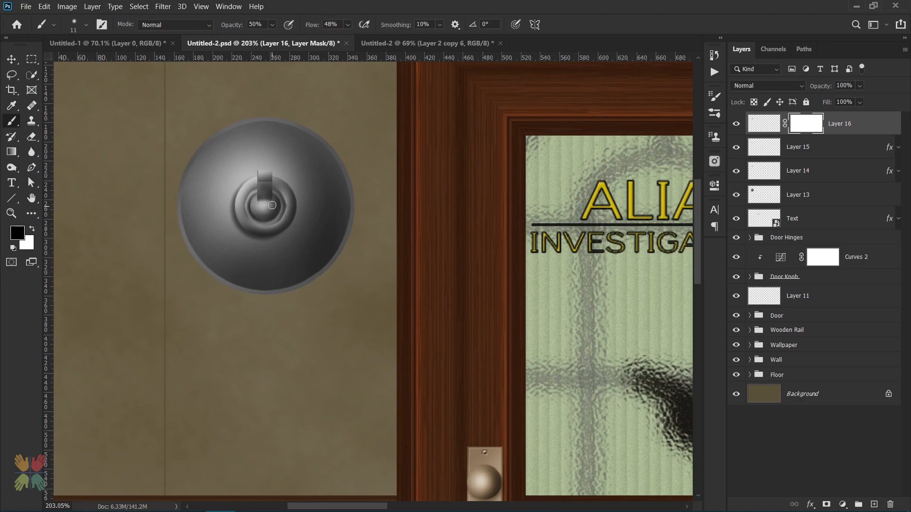
pyautogui.keyDown('shift'); pyautogui.click(822, 218); pyautogui.keyUp('shift')
pyautogui.click(801, 196)
pyautogui.keyDown('shift'); pyautogui.click(835, 129); pyautogui.keyUp('shift')
pyautogui.rightClick(826, 148)
pyautogui.click(788, 178)
# Darken the fixture with a clipped Curves adjustment, lowering the highlights and mapping input 81 to output 54
pyautogui.click(843, 504)
pyautogui.click(825, 361)
pyautogui.click(612, 402)
pyautogui.moveTo(602, 330); pyautogui.dragTo(602, 337)
pyautogui.moveTo(658, 273); pyautogui.dragTo(658, 281)
pyautogui.moveTo(602, 337); pyautogui.dragTo(605, 340)
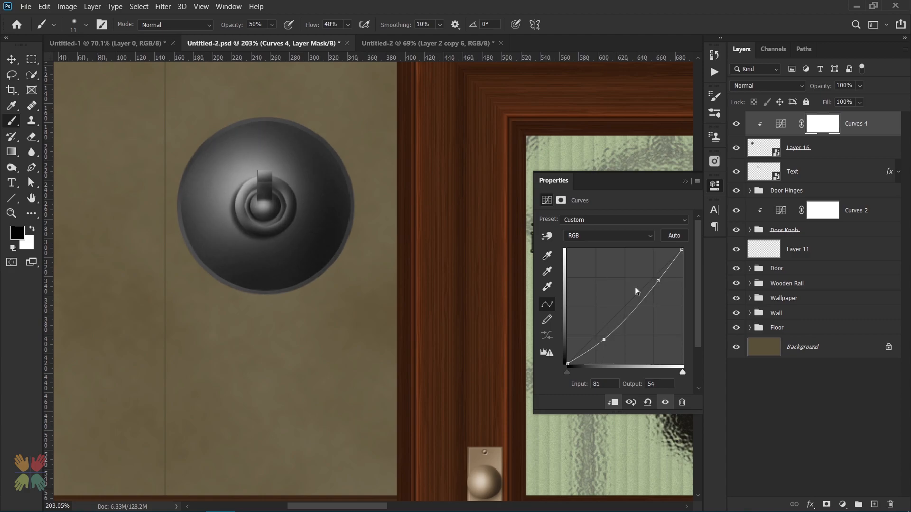
pyautogui.click(683, 182)
# Group the fixture smart object and its Curves adjustment under the name Switch
pyautogui.hotkey('ctrl', '0')
pyautogui.keyDown('shift'); pyautogui.click(820, 150); pyautogui.keyUp('shift')
pyautogui.hotkey('ctrl', 'g')
pyautogui.write('Switch')
pyautogui.press('Return')
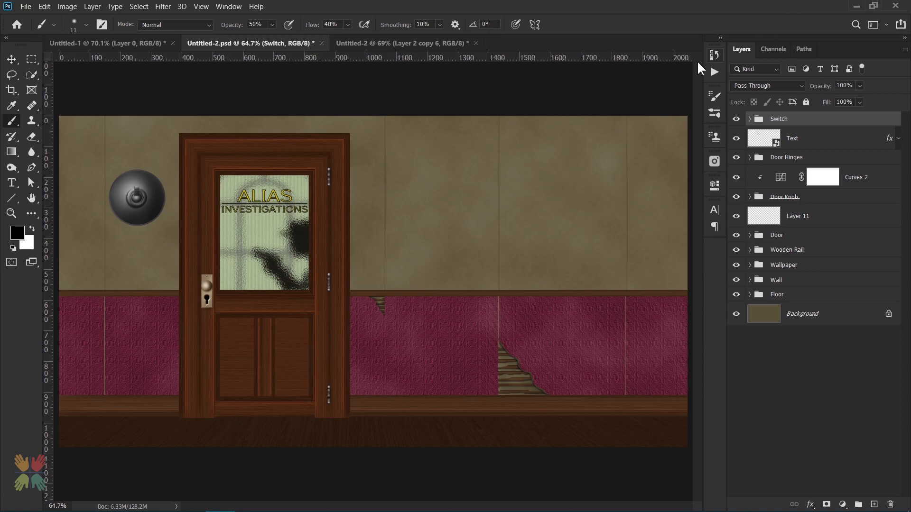
# Scale the Switch group down to about 53 px wide and place it lower on the wall beside the door
pyautogui.hotkey('ctrl', 't')
pyautogui.moveTo(166, 170)
pyautogui.mouseDown()
pyautogui.moveTo(136, 209)
pyautogui.moveTo(133, 233)
pyautogui.moveTo(143, 248)
pyautogui.moveTo(135, 248)
pyautogui.moveTo(145, 233)
pyautogui.moveTo(147, 250)
pyautogui.mouseUp()
pyautogui.press('Return')
pyautogui.press('b')
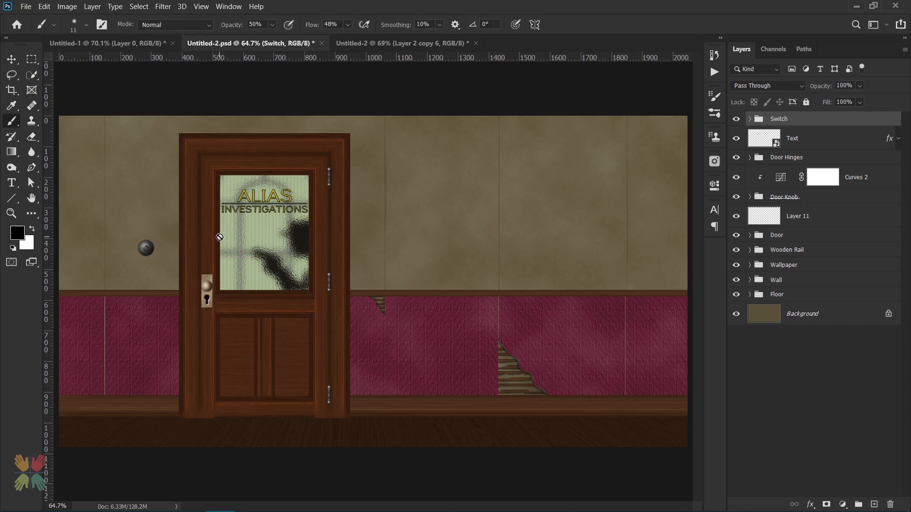
# Nudge the Switch group right toward the door frame, to about X 322.55 px
pyautogui.hotkey('ctrl', 't')
pyautogui.press('Right')
pyautogui.press('Right')
pyautogui.press('Right')
pyautogui.press('Right')
pyautogui.press('Right')
pyautogui.press('Right')
pyautogui.press('Right')
pyautogui.press('Right')
pyautogui.press('Right')
pyautogui.press('Right')
pyautogui.press('Right')
pyautogui.press('Right')
pyautogui.press('Right')
pyautogui.press('Right')
pyautogui.press('Right')
pyautogui.press('Right')
pyautogui.press('Right')
pyautogui.press('Right')
pyautogui.press('Right')
pyautogui.press('Right')
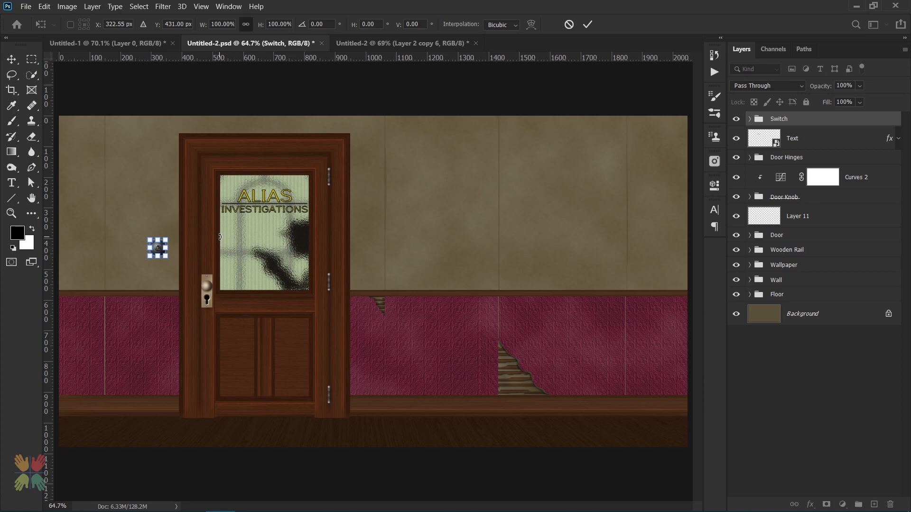
pyautogui.press('Return')
pyautogui.press('b')
# Add a new empty layer above the Curves adjustment inside the Switch group
pyautogui.click(750, 119)
pyautogui.click(853, 139)
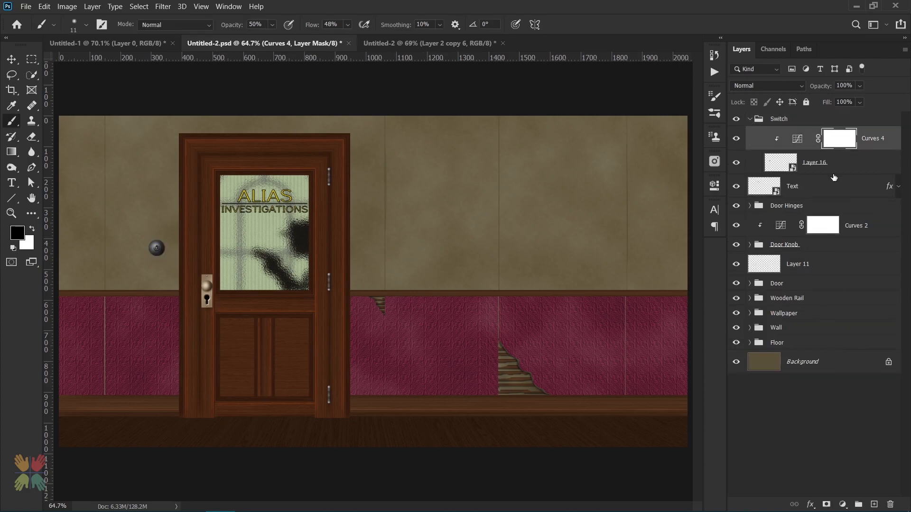
pyautogui.click(836, 166)
pyautogui.click(874, 504)
pyautogui.hotkey('ctrl', 'z')
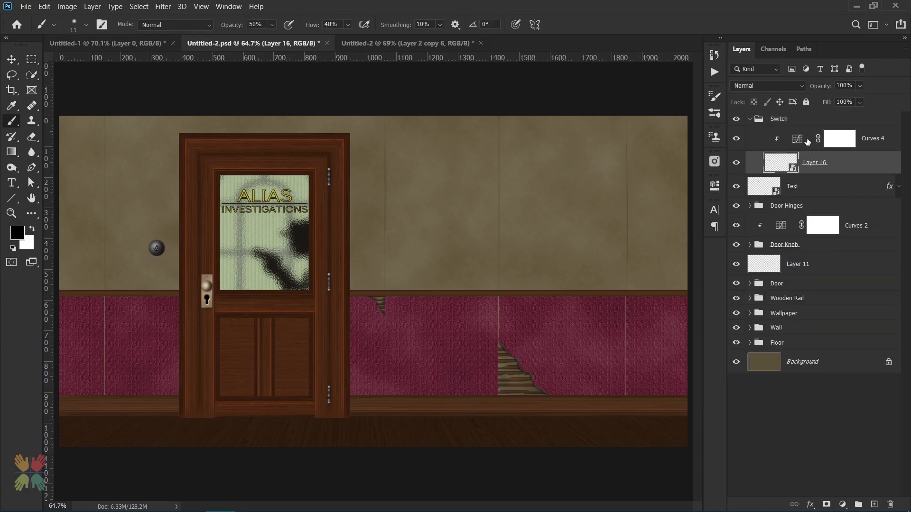
pyautogui.click(839, 140)
pyautogui.click(874, 504)
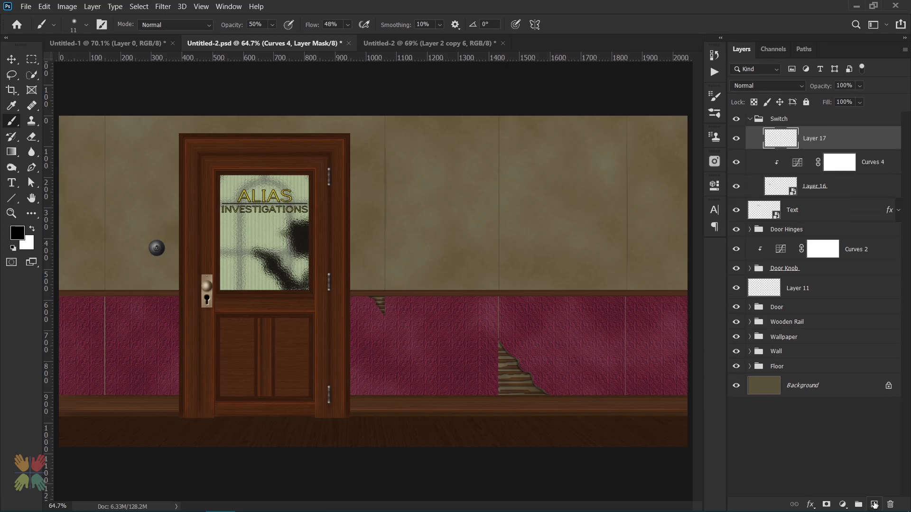
# Draw a 17 by 23 px rounded rectangle above the switch's dome with a gray fill and no stroke
pyautogui.rightClick(12, 198)
pyautogui.click(72, 209)
pyautogui.scroll(5, 161, 239)
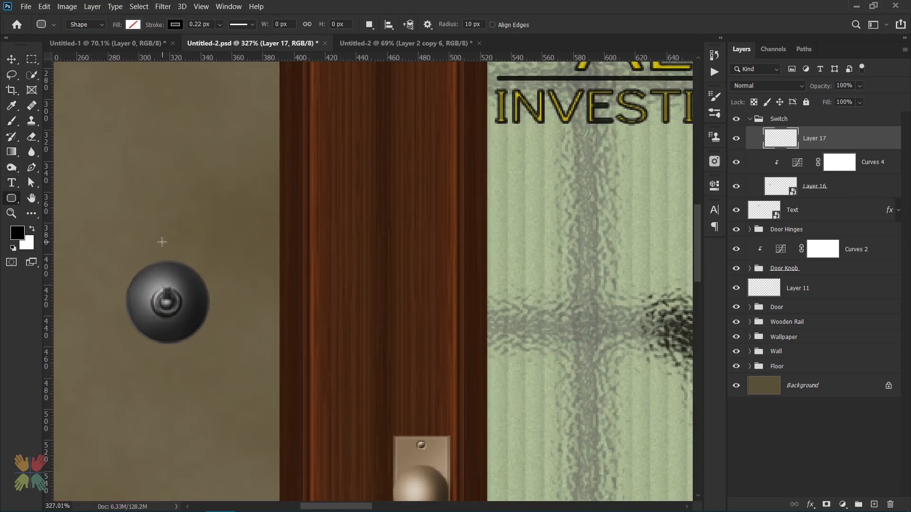
pyautogui.moveTo(160, 241); pyautogui.dragTo(181, 262)
pyautogui.hotkey('ctrl', 'z')
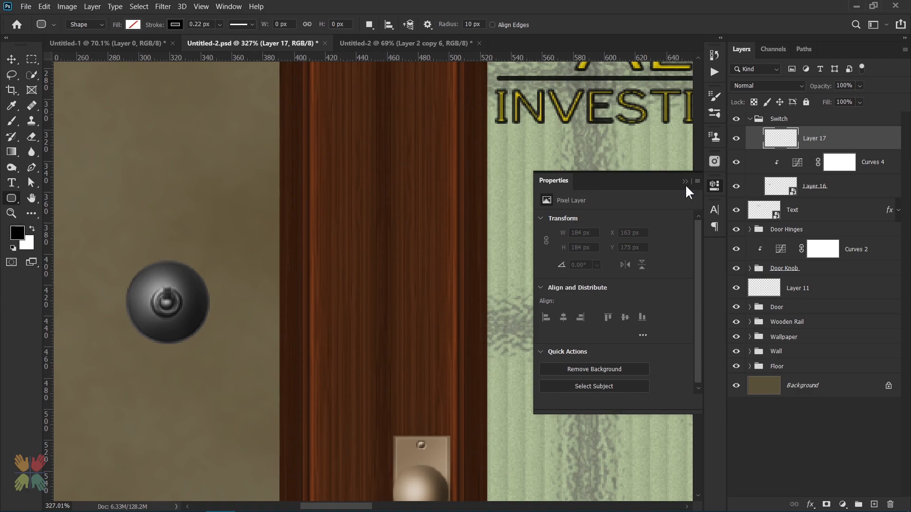
pyautogui.click(686, 182)
pyautogui.moveTo(159, 233); pyautogui.dragTo(185, 269)
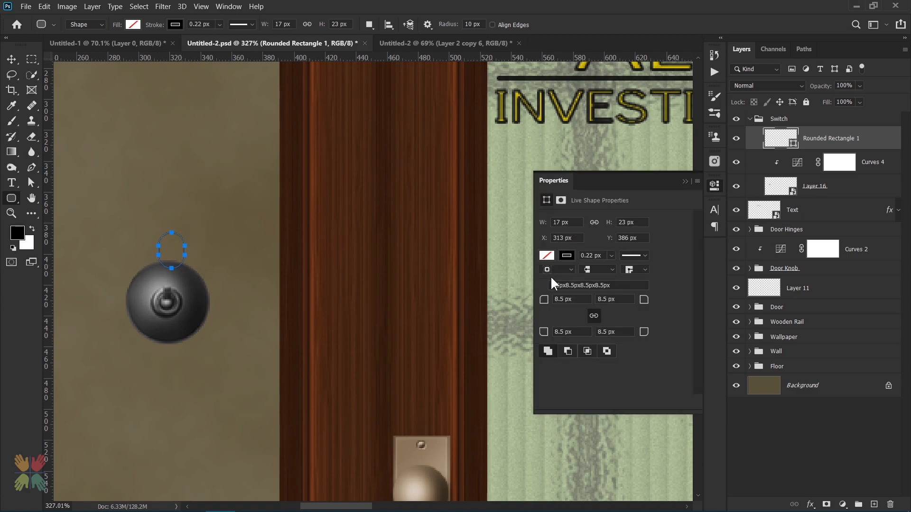
pyautogui.click(546, 255)
pyautogui.click(580, 319)
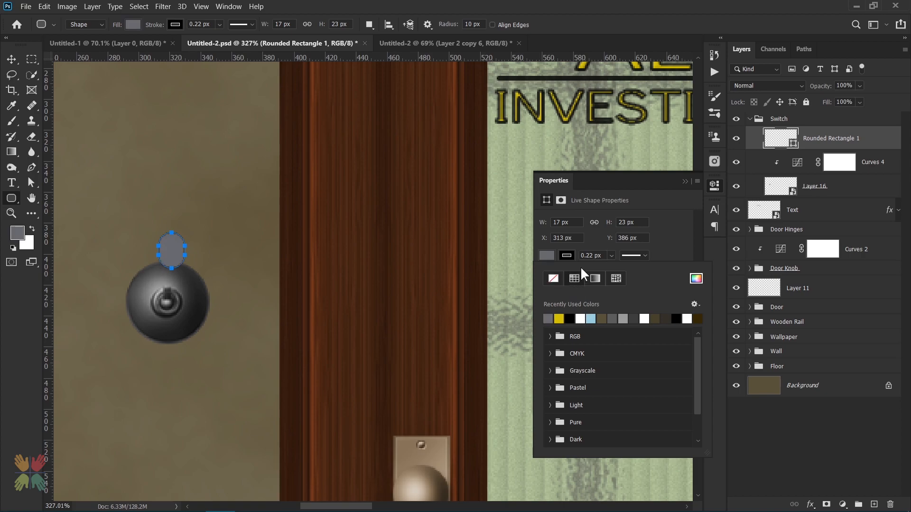
pyautogui.click(553, 278)
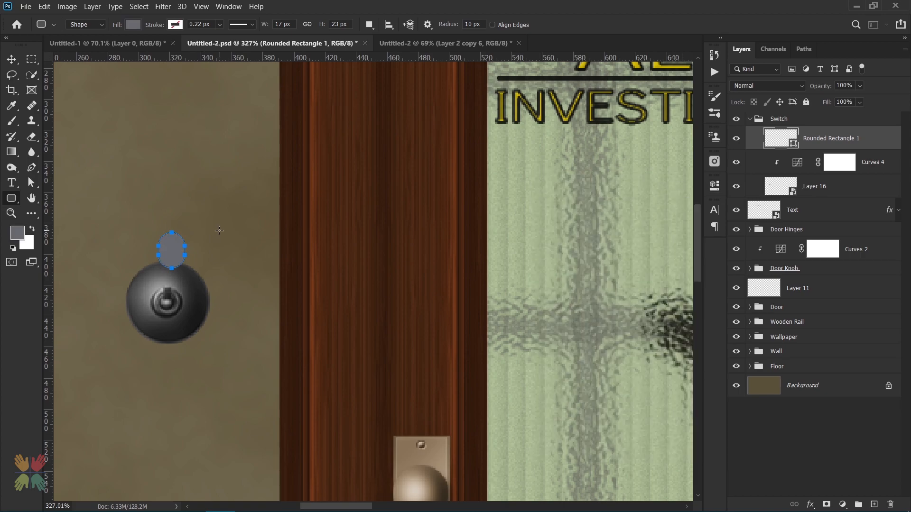
# Center the rounded rectangle over the switch's dome and rasterize its layer
pyautogui.hotkey('ctrl', 'Left')
pyautogui.hotkey('ctrl', 'Left')
pyautogui.hotkey('ctrl', 'Left')
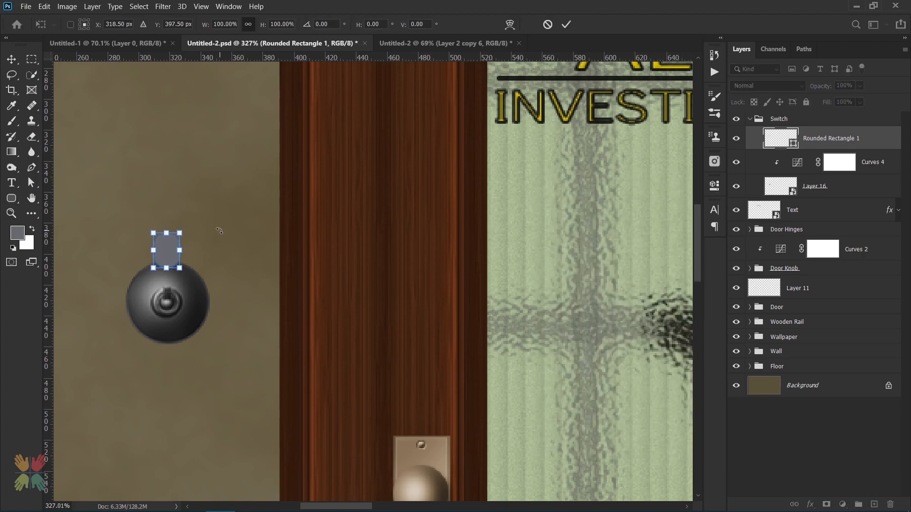
pyautogui.click(9, 60)
pyautogui.click(796, 122)
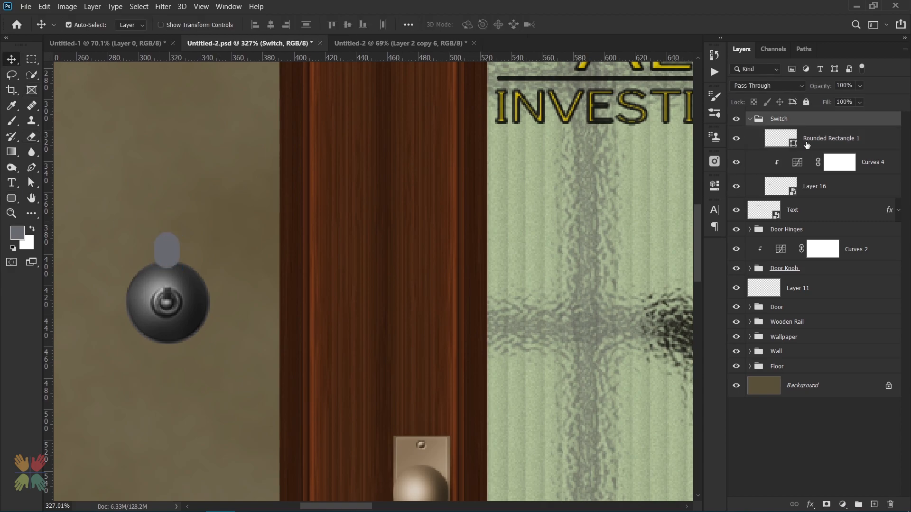
pyautogui.rightClick(806, 145)
pyautogui.click(721, 189)
# Shade the rounded rectangle into a cylindrical metal connector with an 11 px Burn brush
pyautogui.press('o')
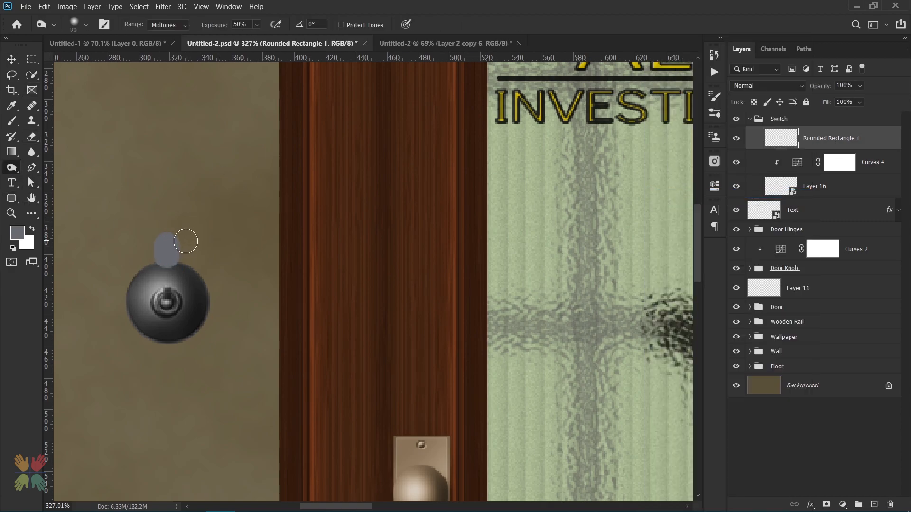
pyautogui.moveTo(183, 237)
pyautogui.mouseDown()
pyautogui.moveTo(148, 242)
pyautogui.moveTo(156, 285)
pyautogui.mouseUp()
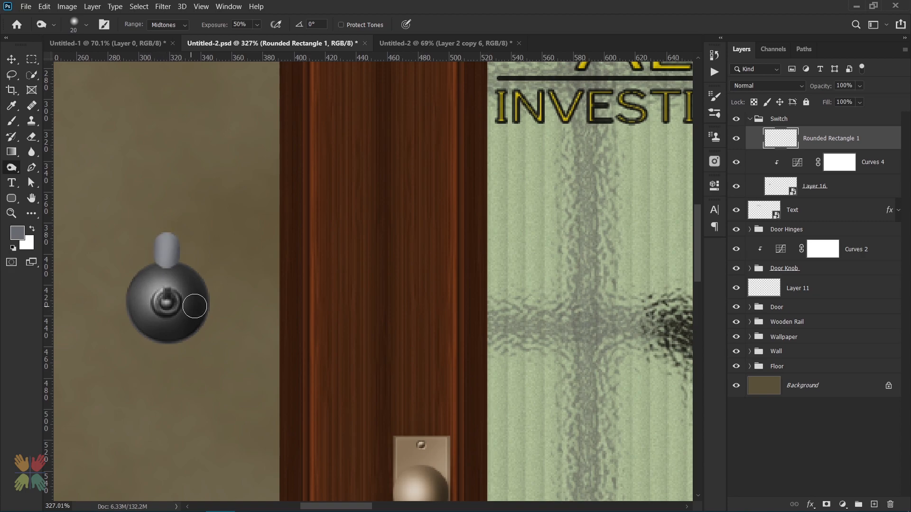
pyautogui.hotkey('ctrl', 'z')
pyautogui.press('[')
pyautogui.press('[')
pyautogui.moveTo(167, 236)
pyautogui.mouseDown()
pyautogui.moveTo(170, 279)
pyautogui.moveTo(167, 263)
pyautogui.mouseUp()
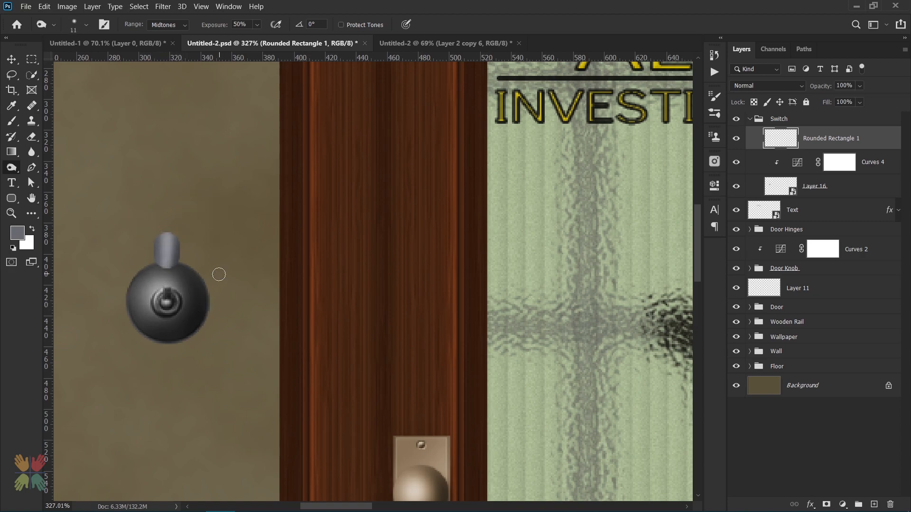
# Nudge the metal connector down 2 px so it overlaps the switch's dome
pyautogui.hotkey('ctrl', 't')
pyautogui.press('Down')
pyautogui.press('Down')
pyautogui.press('Return')
pyautogui.click(32, 137)
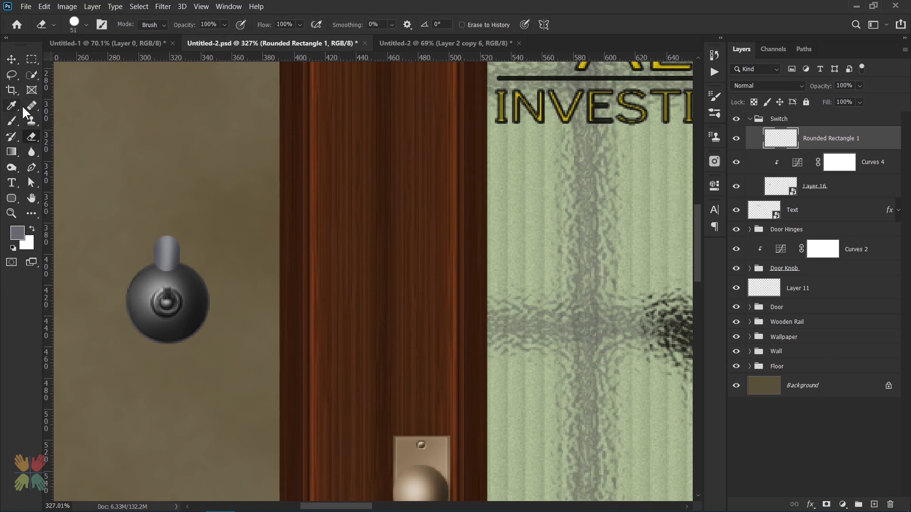
pyautogui.press('b')
# Select a vertical strip about 15 px wide from the connector's upper end to the top edge of the canvas
pyautogui.hotkey('ctrl', '0')
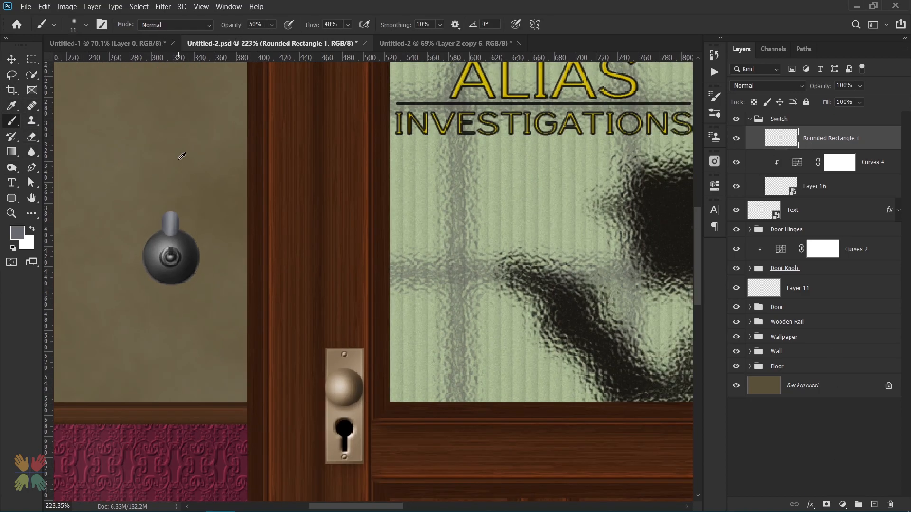
pyautogui.scroll(-3, 179, 159)
pyautogui.scroll(8, 179, 159)
pyautogui.moveTo(140, 140); pyautogui.dragTo(148, 195)
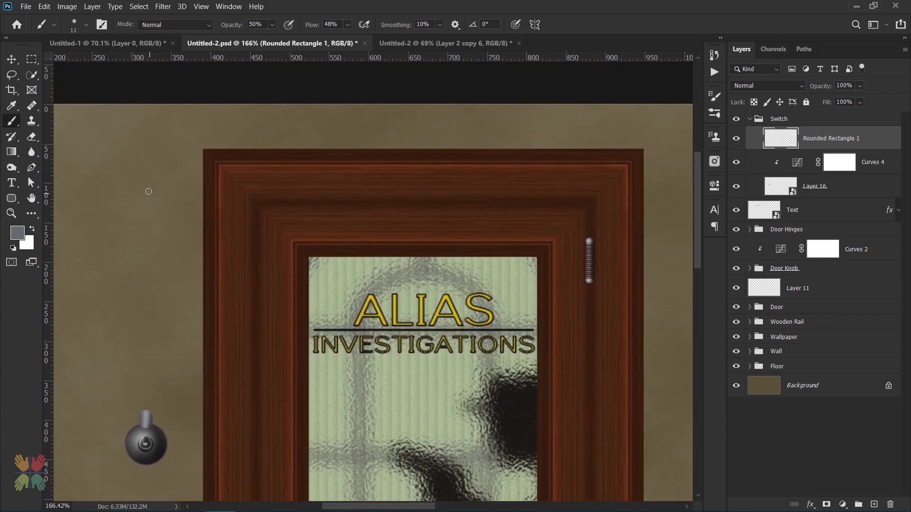
pyautogui.press('m')
pyautogui.moveTo(151, 412); pyautogui.dragTo(139, 89)
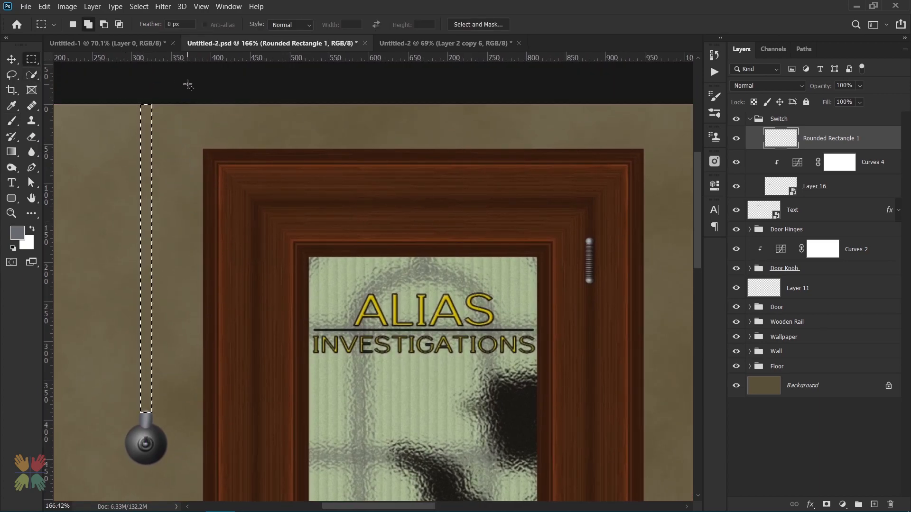
# Fill the selected strip on a new layer with a custom tan color matching the wall, and clear the selection
pyautogui.click(875, 505)
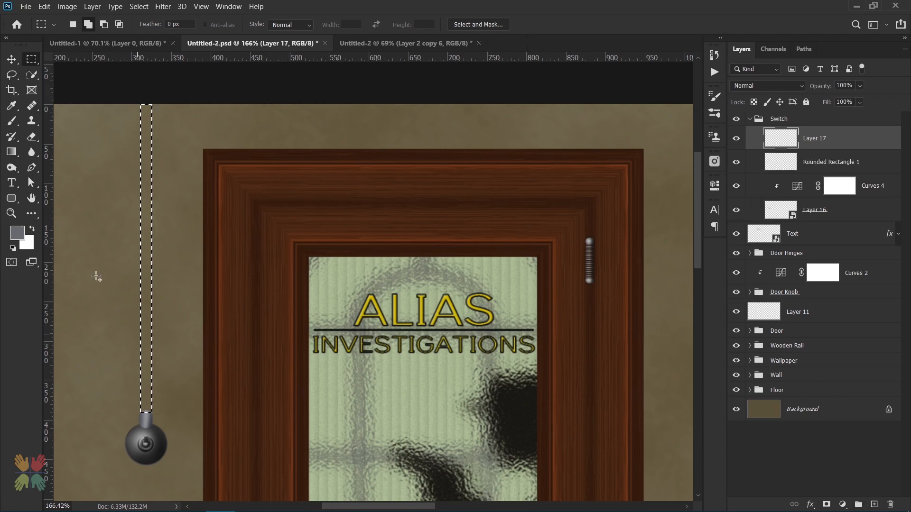
pyautogui.click(44, 7)
pyautogui.click(62, 179)
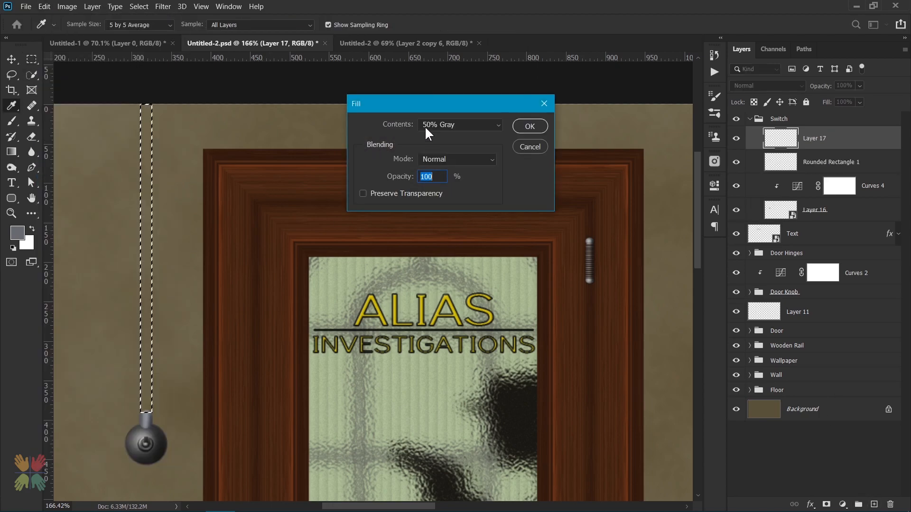
pyautogui.click(437, 125)
pyautogui.click(430, 158)
pyautogui.click(96, 159)
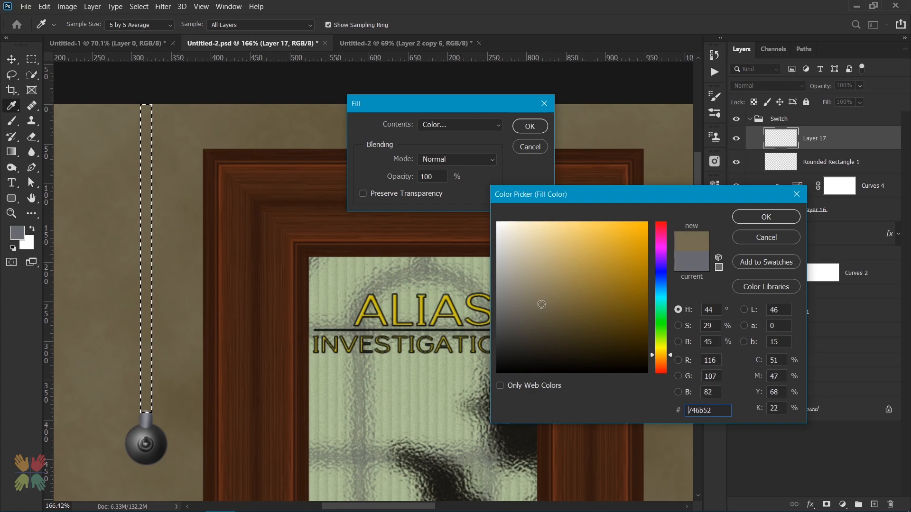
pyautogui.press('Return')
pyautogui.click(535, 125)
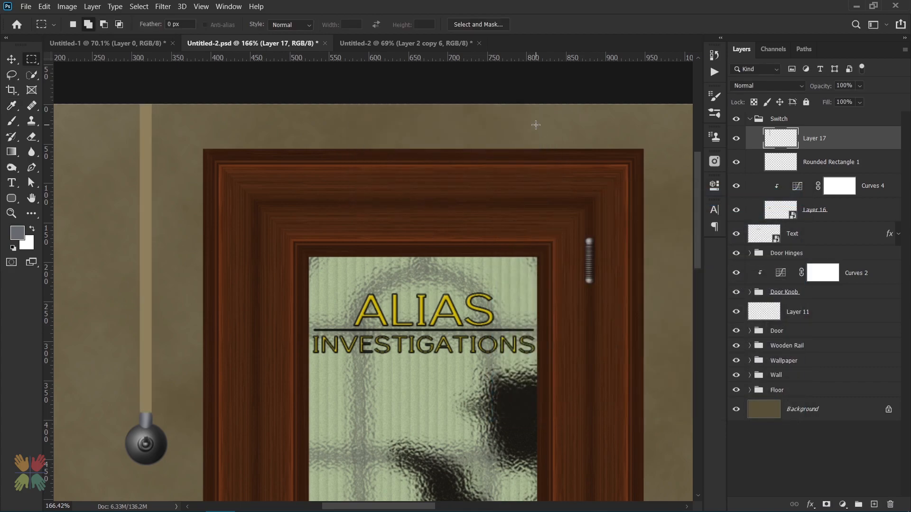
# Burn both edges of the tan strip and Dodge its highlights along the center at 25% exposure to make a rounded pipe
pyautogui.click(12, 167)
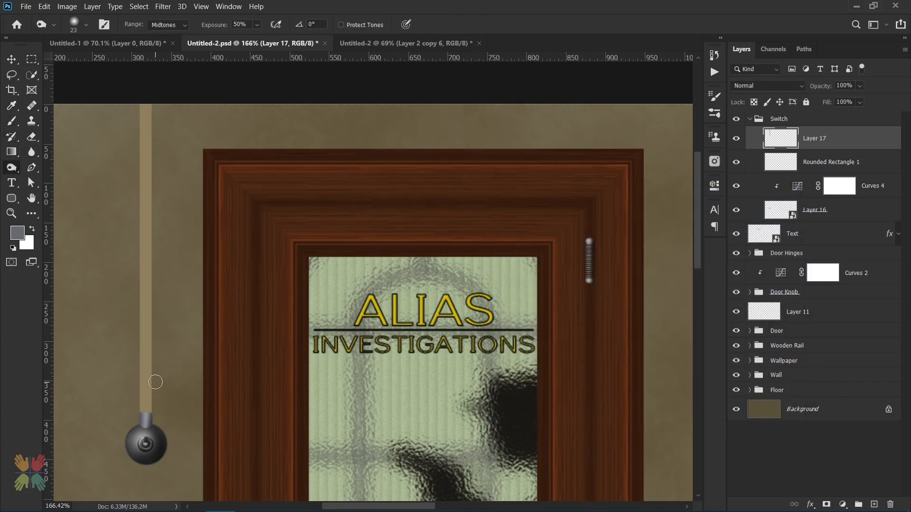
pyautogui.keyDown('shift'); pyautogui.click(154, 108); pyautogui.keyUp('shift')
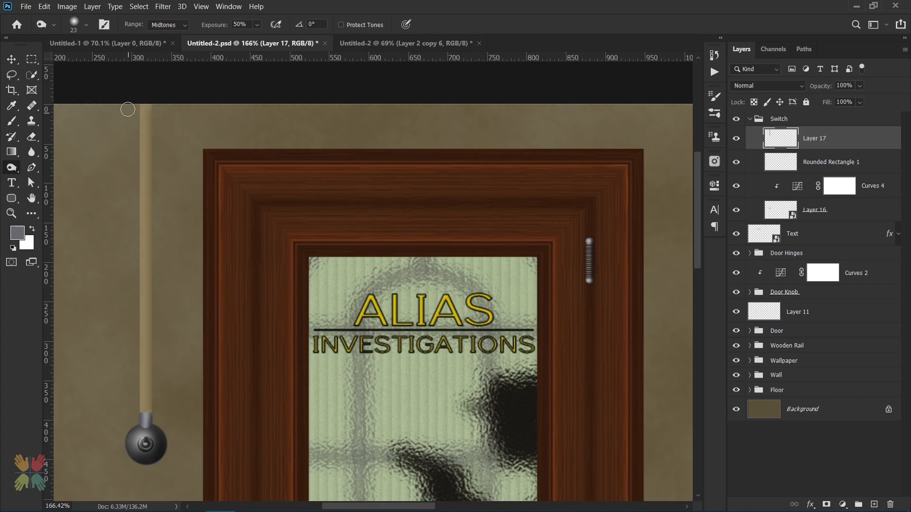
pyautogui.keyDown('shift'); pyautogui.click(134, 410); pyautogui.keyUp('shift')
pyautogui.keyDown('alt'); pyautogui.moveTo(166, 242); pyautogui.dragTo(157, 241); pyautogui.keyUp('alt')
pyautogui.moveTo(11, 167); pyautogui.dragTo(48, 165)
pyautogui.keyDown('alt'); pyautogui.moveTo(98, 362); pyautogui.dragTo(84, 362); pyautogui.keyUp('alt')
pyautogui.keyDown('alt'); pyautogui.moveTo(145, 410); pyautogui.dragTo(145, 413); pyautogui.keyUp('alt')
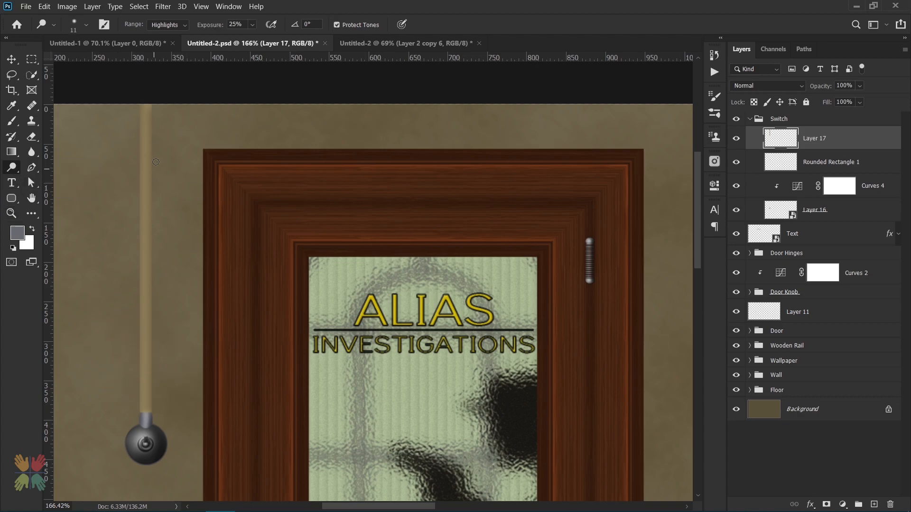
# Brighten the pipe's center with one full-length Dodge stroke on the highlights
pyautogui.moveTo(146, 104); pyautogui.dragTo(146, 411)
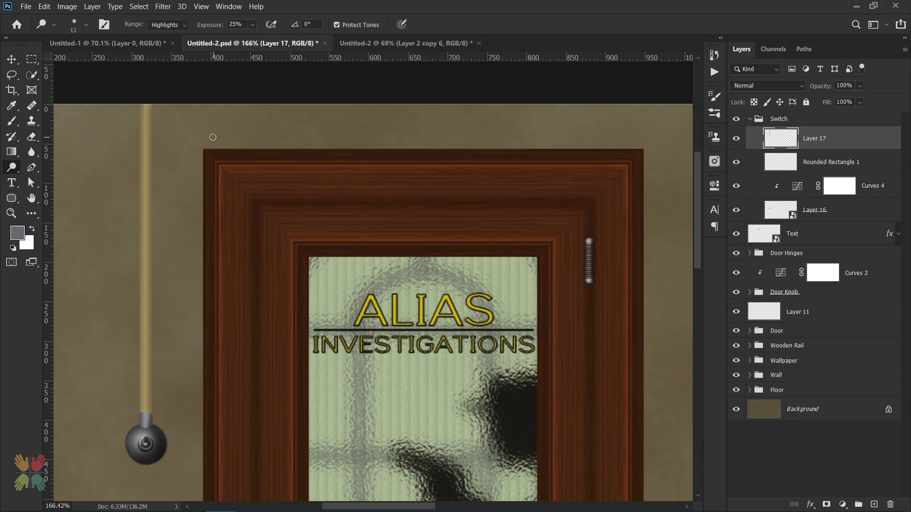
pyautogui.hotkey('ctrl', '0')
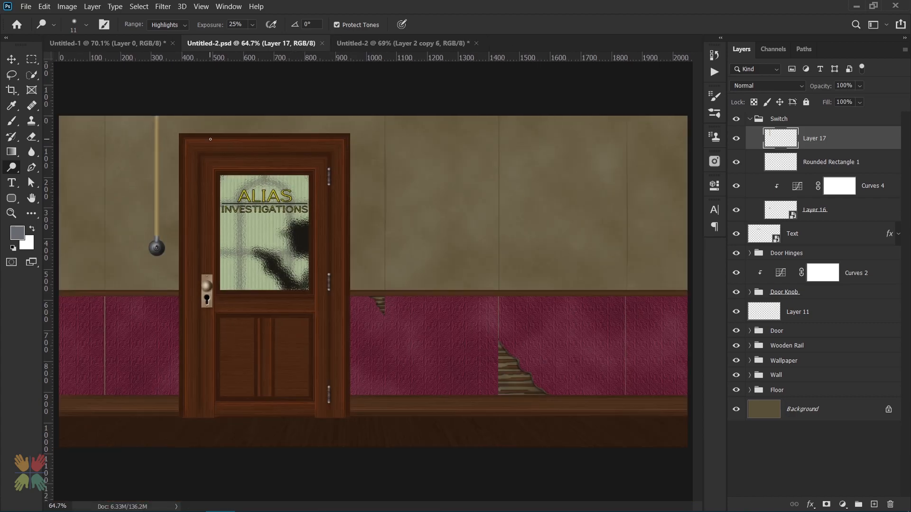
# Collapse the Switch group and move the whole group 20 px left, away from the door frame
pyautogui.click(847, 213)
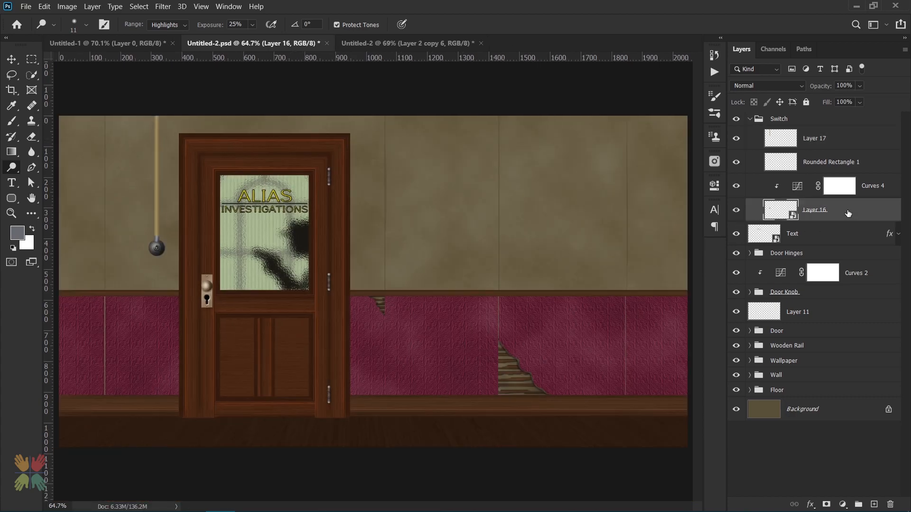
pyautogui.click(749, 119)
pyautogui.click(777, 122)
pyautogui.hotkey('ctrl', 't')
pyautogui.hotkey('shift', 'Left')
pyautogui.hotkey('shift', 'Left')
pyautogui.press('Return')
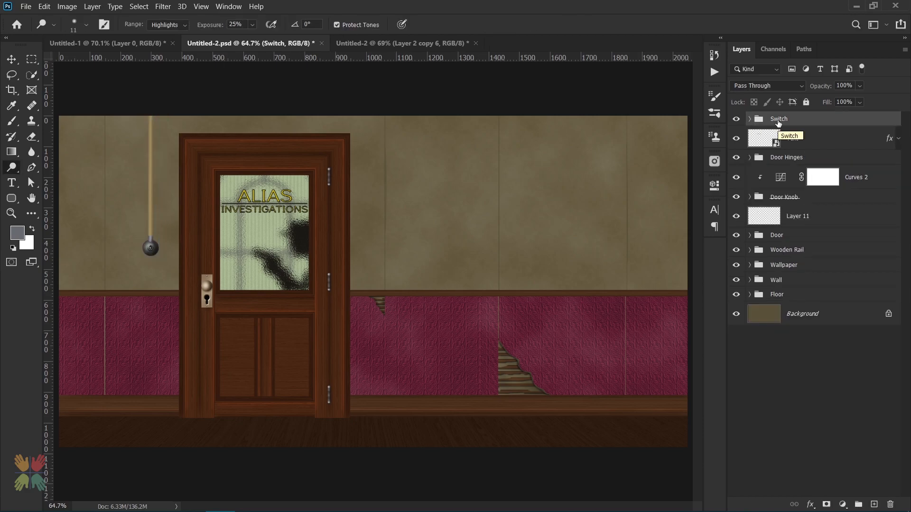
# Select the pipe's layer inside the Switch group and close the two other open documents
pyautogui.click(749, 120)
pyautogui.hotkey('alt', '[')
pyautogui.click(750, 120)
pyautogui.click(749, 120)
pyautogui.click(791, 141)
pyautogui.click(476, 43)
pyautogui.click(475, 203)
pyautogui.click(172, 43)
pyautogui.click(469, 201)
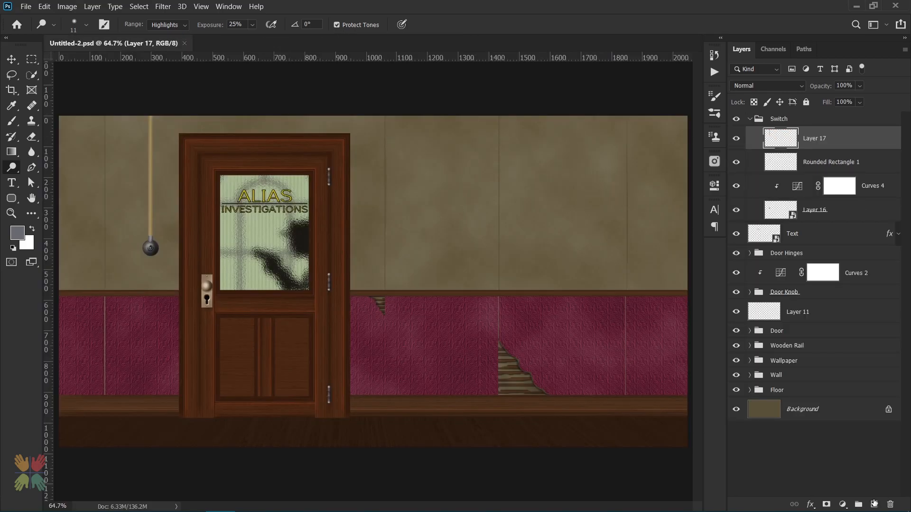
# Draw a 69 × 15 px rounded rectangle across the pipe just above the switch, on a new layer
pyautogui.click(874, 502)
pyautogui.click(11, 198)
pyautogui.scroll(5, 122, 178)
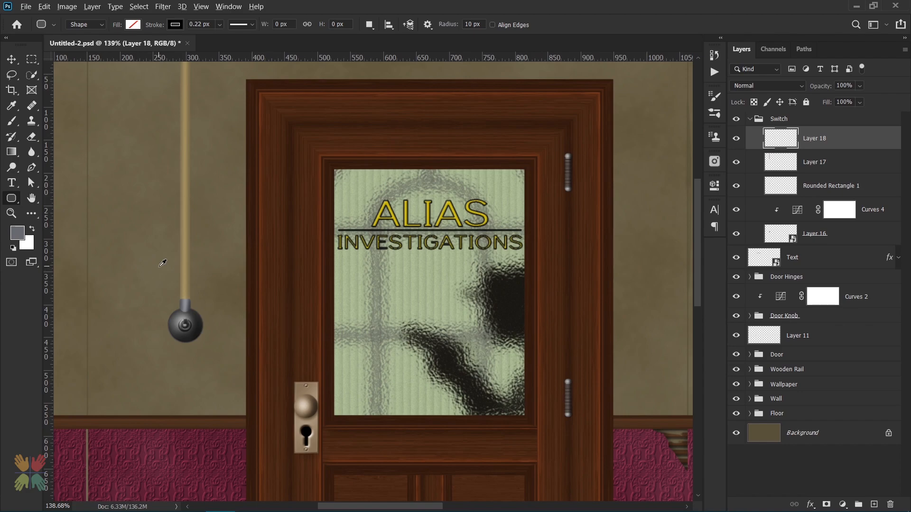
pyautogui.scroll(1, 162, 263)
pyautogui.moveTo(162, 264); pyautogui.dragTo(218, 275)
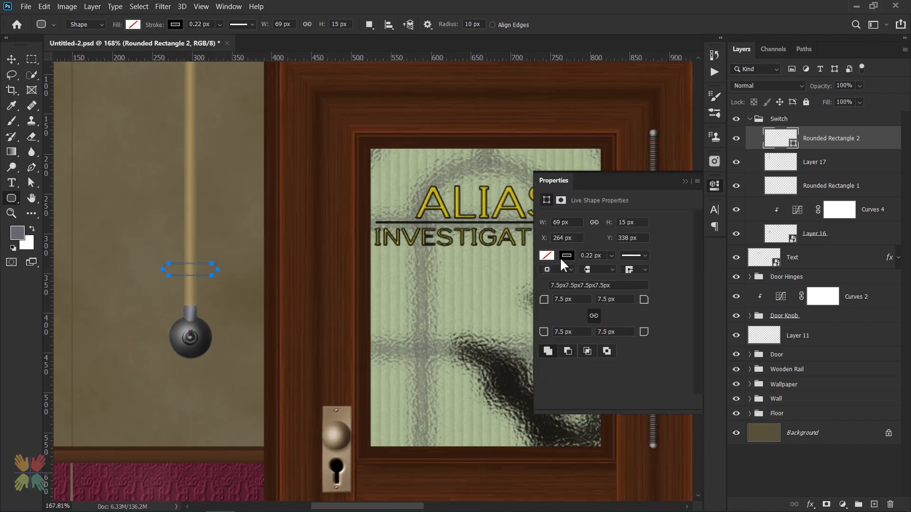
# Fill the rounded rectangle with a tan color close to the pipe's
pyautogui.click(547, 255)
pyautogui.click(548, 318)
pyautogui.click(553, 278)
pyautogui.click(684, 182)
pyautogui.press('v')
# Rasterize the rounded rectangle and Burn its surface in the midtones at 25% exposure, mainly where it crosses the pipe
pyautogui.scroll(3, 192, 292)
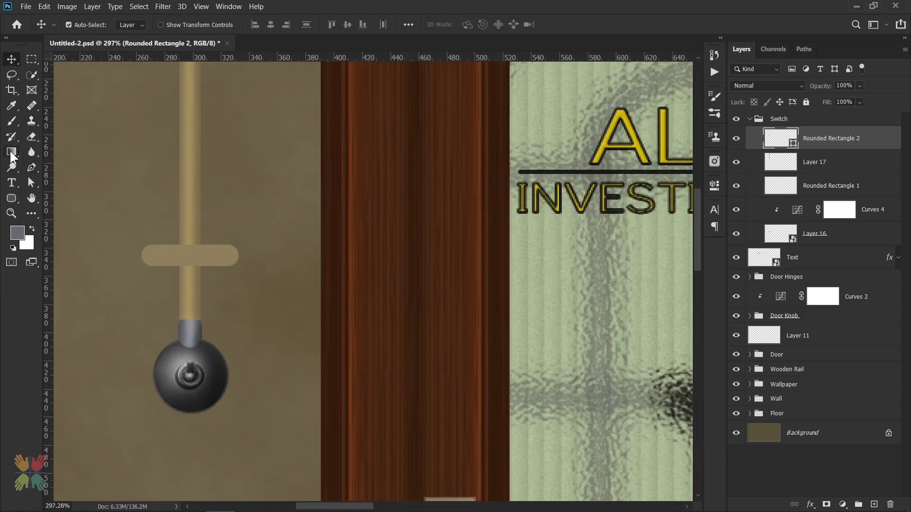
pyautogui.rightClick(11, 167)
pyautogui.click(43, 179)
pyautogui.rightClick(837, 143)
pyautogui.click(700, 194)
pyautogui.moveTo(204, 246)
pyautogui.mouseDown()
pyautogui.moveTo(177, 252)
pyautogui.moveTo(250, 271)
pyautogui.moveTo(167, 263)
pyautogui.moveTo(168, 252)
pyautogui.moveTo(139, 258)
pyautogui.moveTo(242, 251)
pyautogui.moveTo(205, 248)
pyautogui.mouseUp()
pyautogui.keyDown('alt'); pyautogui.click(189, 253); pyautogui.keyUp('alt')
pyautogui.keyDown('alt'); pyautogui.rightClick(194, 253); pyautogui.keyUp('alt')
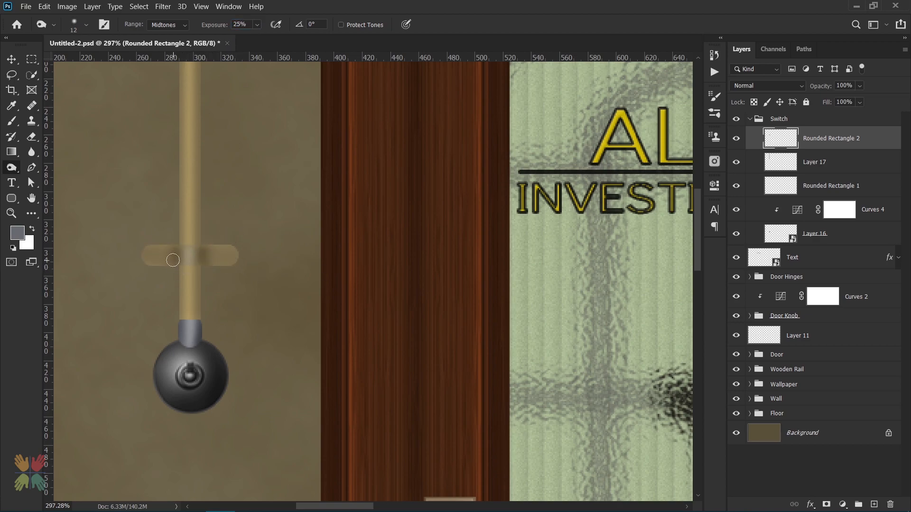
# Dodge highlights along the rounded rectangle's rim and refine its shading with Burn so it reads as a metal clip
pyautogui.rightClick(9, 169)
pyautogui.click(48, 167)
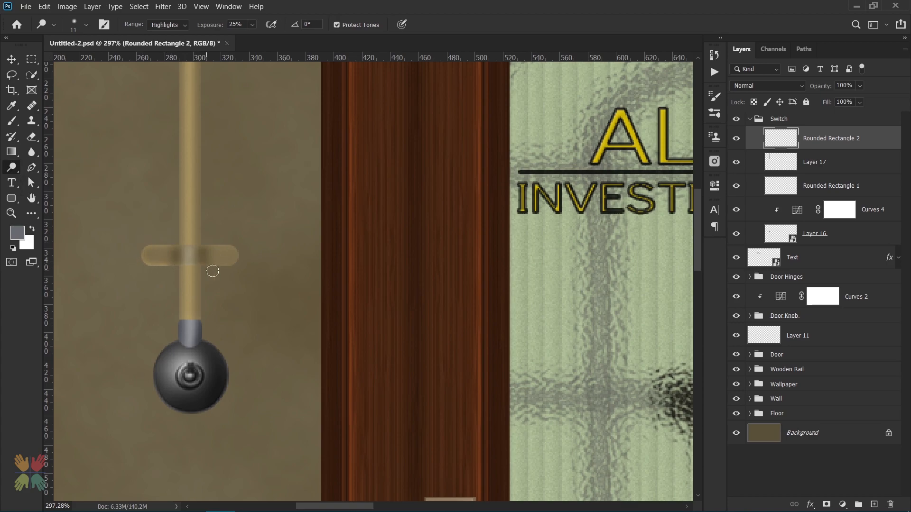
pyautogui.rightClick(9, 170)
pyautogui.click(48, 177)
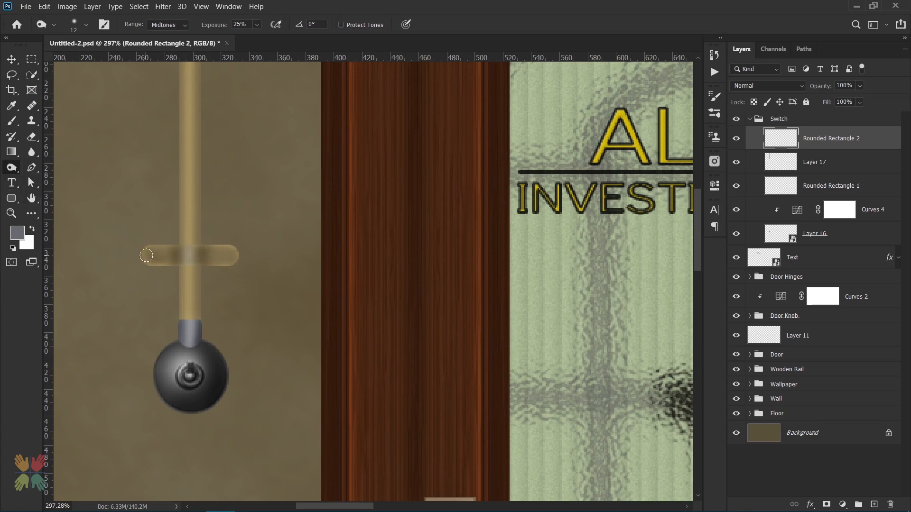
pyautogui.hotkey('ctrl', '0')
pyautogui.moveTo(134, 213)
pyautogui.mouseDown()
pyautogui.moveTo(228, 229)
pyautogui.moveTo(249, 263)
pyautogui.moveTo(196, 253)
pyautogui.moveTo(240, 264)
pyautogui.moveTo(239, 250)
pyautogui.mouseUp()
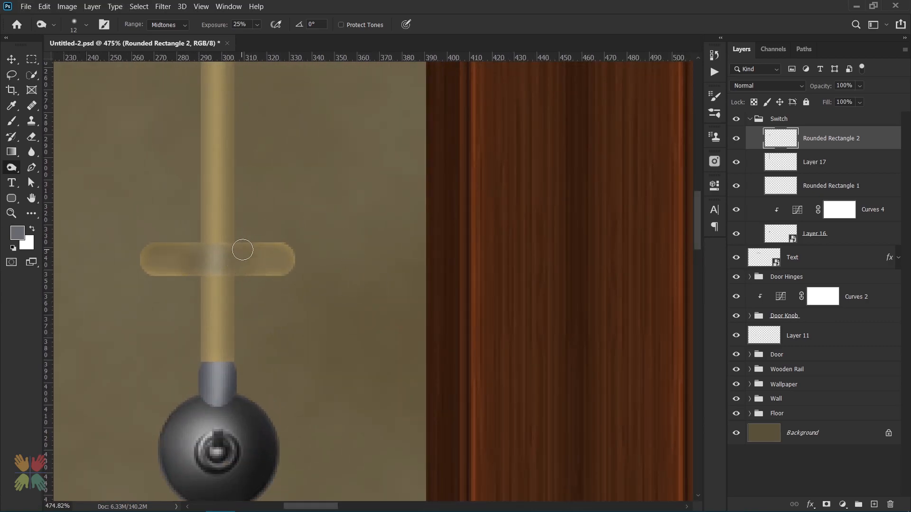
pyautogui.hotkey('ctrl', '0')
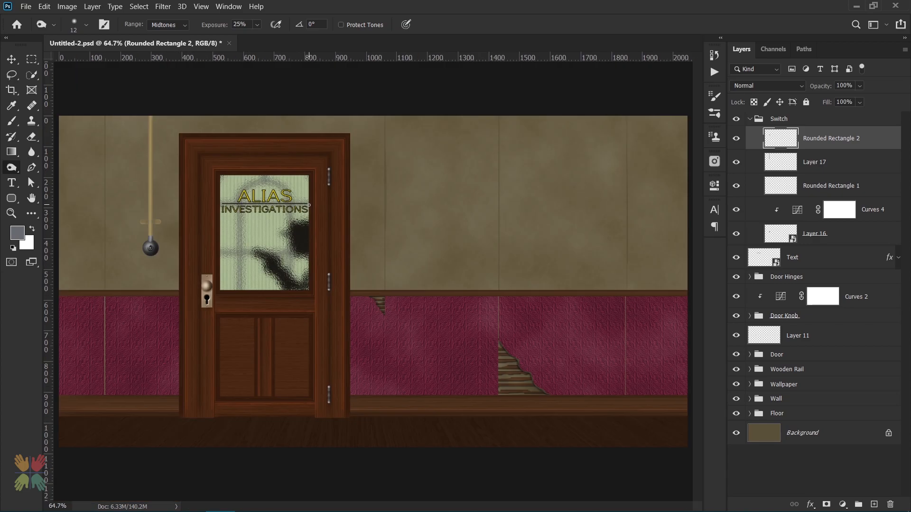
# Inspect the Door Hinges group and the contents of its Layer 12 copy 2 smart object
pyautogui.scroll(15, 159, 210)
pyautogui.scroll(-7, 296, 237)
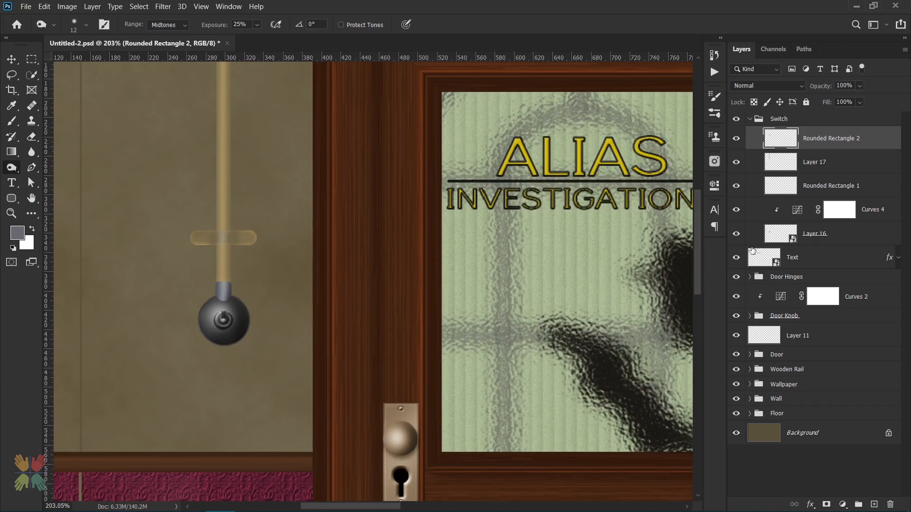
pyautogui.click(749, 277)
pyautogui.scroll(-2, 615, 350)
pyautogui.click(736, 297)
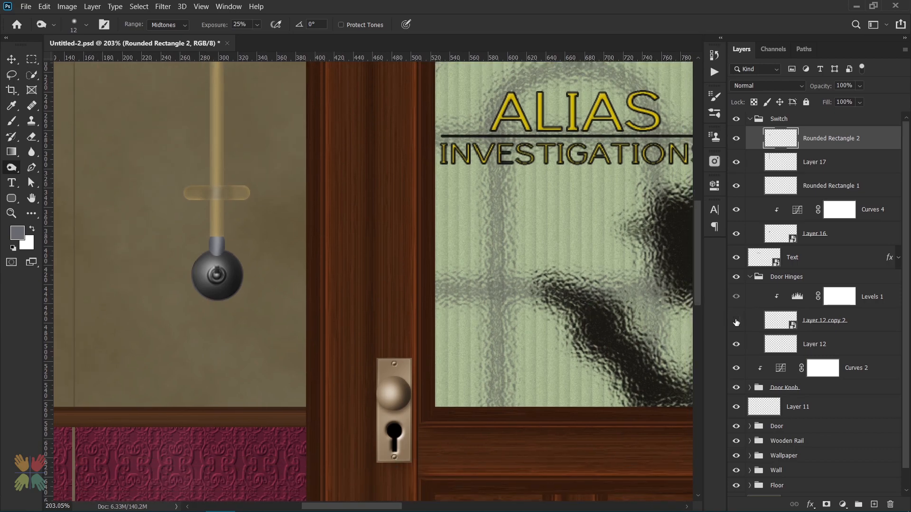
pyautogui.doubleClick(791, 325)
pyautogui.hotkey('ctrl', 'w')
pyautogui.click(750, 277)
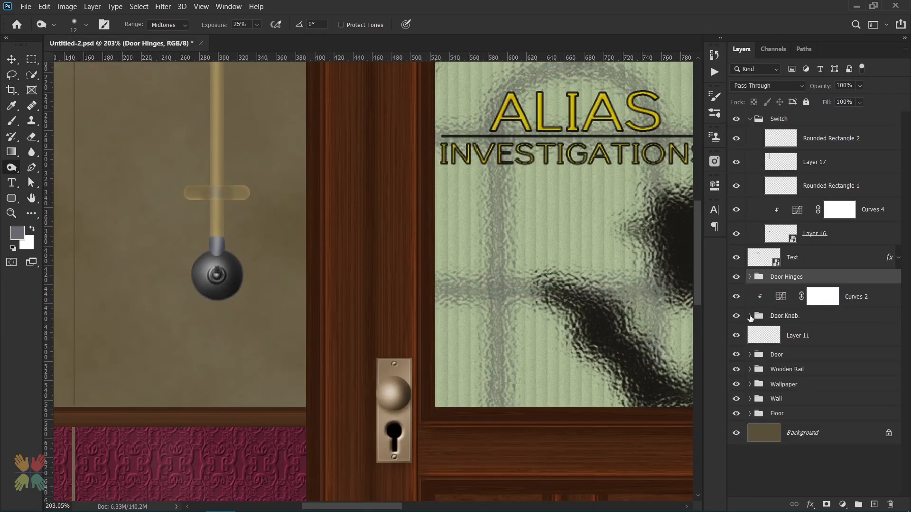
# Duplicate a screw from the Door Knob group into the top of the Switch group and place it on the clip's right end
pyautogui.click(749, 316)
pyautogui.click(757, 384)
pyautogui.hotkey('ctrl', 'j')
pyautogui.moveTo(821, 383); pyautogui.dragTo(806, 127)
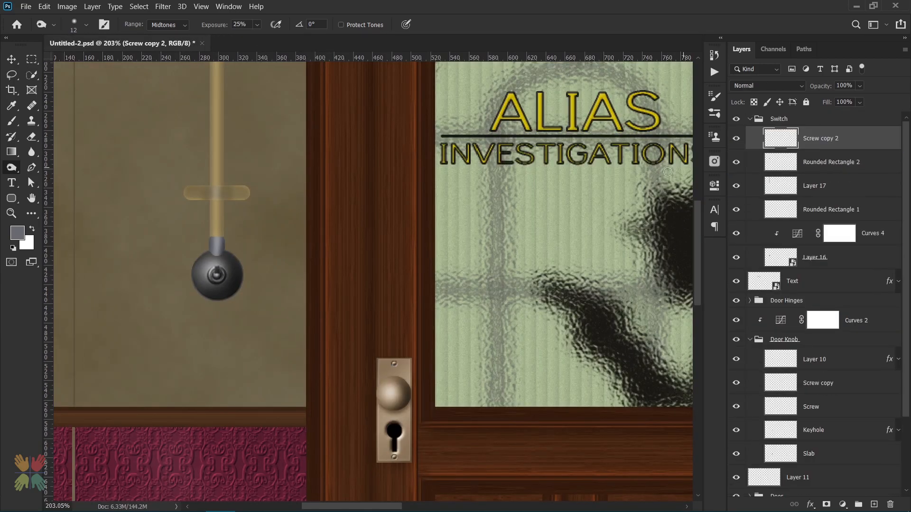
pyautogui.hotkey('ctrl', 't')
pyautogui.moveTo(394, 365); pyautogui.dragTo(241, 190)
pyautogui.press('Return')
pyautogui.press('o')
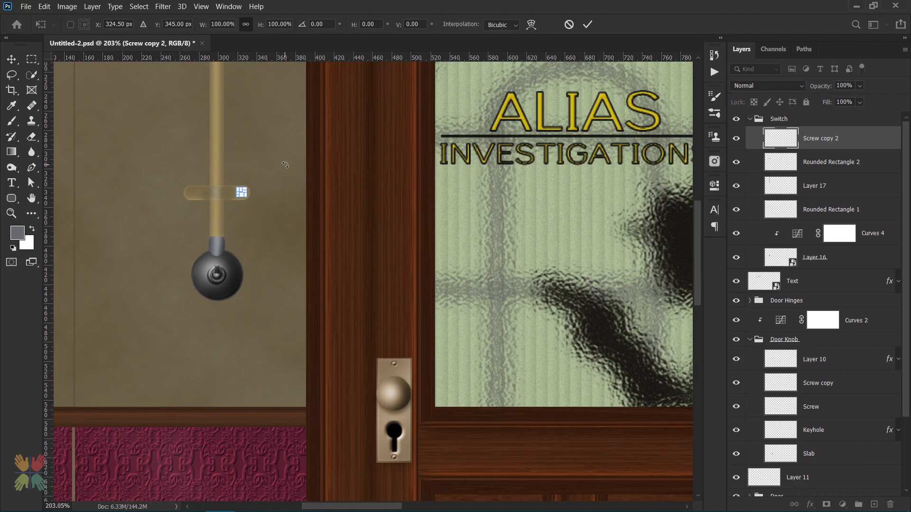
# Apply Curves to the copied screw, lowering the Blue channel at input 156 to output 115
pyautogui.click(45, 7)
pyautogui.moveTo(66, 7)
pyautogui.click(204, 57)
pyautogui.click(345, 107)
pyautogui.click(321, 151)
pyautogui.moveTo(361, 63); pyautogui.dragTo(423, 62)
pyautogui.moveTo(453, 193); pyautogui.dragTo(455, 195)
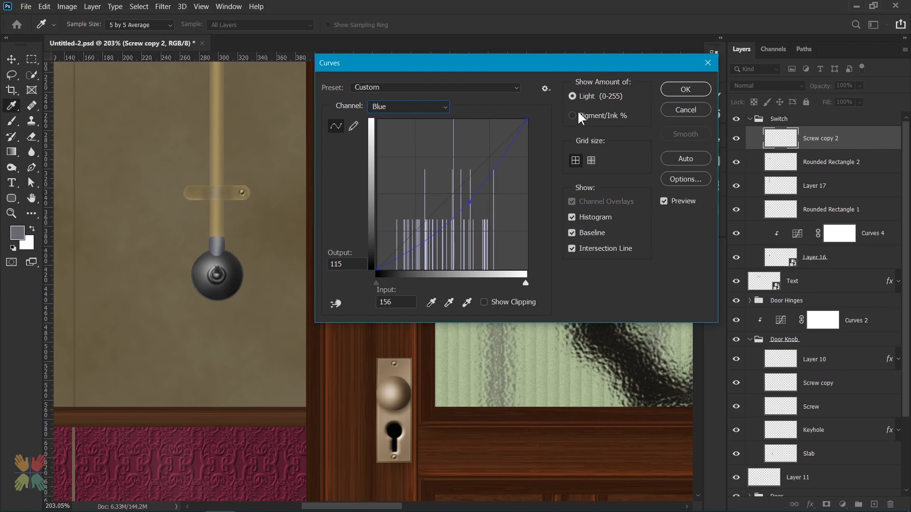
pyautogui.press('Return')
# Duplicate the recolored screw and move the copy to the clip's left end
pyautogui.hotkey('ctrl', 'j')
pyautogui.hotkey('ctrl', 't')
pyautogui.hotkey('shift', 'Left')
pyautogui.press('Left')
pyautogui.press('Return')
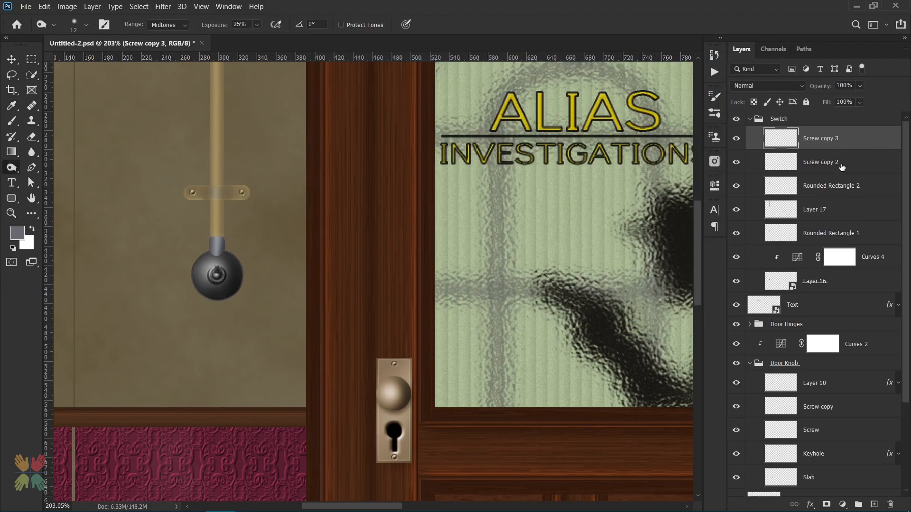
# Convert both screws and the rounded rectangle into one smart object named Clip
pyautogui.keyDown('shift'); pyautogui.click(827, 187); pyautogui.keyUp('shift')
pyautogui.rightClick(828, 188)
pyautogui.click(740, 177)
pyautogui.doubleClick(814, 138)
pyautogui.write('Clip')
pyautogui.press('Return')
# Duplicate the clip and move the copy straight up the pipe, about level with the top of the door frame
pyautogui.hotkey('ctrl', 'j')
pyautogui.hotkey('ctrl', 't')
pyautogui.scroll(-2, 284, 205)
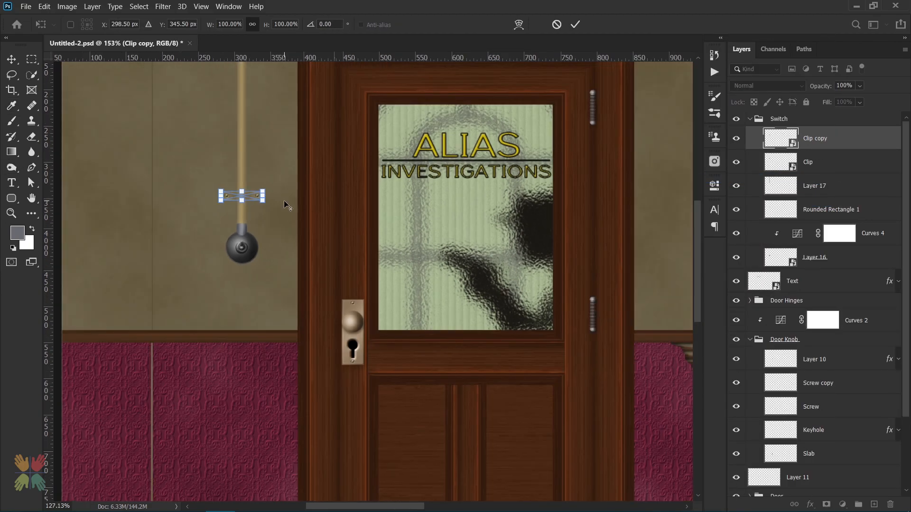
pyautogui.scroll(-3, 283, 201)
pyautogui.hotkey('shift', 'Up')
pyautogui.hotkey('shift', 'Up')
pyautogui.hotkey('shift', 'Up')
pyautogui.hotkey('shift', 'Up')
pyautogui.hotkey('shift', 'Up')
pyautogui.hotkey('shift', 'Up')
pyautogui.hotkey('shift', 'Up')
pyautogui.hotkey('shift', 'Up')
pyautogui.hotkey('shift', 'Up')
pyautogui.hotkey('shift', 'Up')
pyautogui.hotkey('shift', 'Up')
pyautogui.hotkey('shift', 'Up')
pyautogui.hotkey('shift', 'Up')
pyautogui.hotkey('shift', 'Up')
pyautogui.hotkey('shift', 'Up')
pyautogui.hotkey('shift', 'Up')
pyautogui.hotkey('shift', 'Up')
pyautogui.hotkey('shift', 'Up')
pyautogui.hotkey('shift', 'Up')
pyautogui.hotkey('shift', 'Up')
pyautogui.press('Return')
# Rename the pipe's layer as Pipe
pyautogui.click(833, 164)
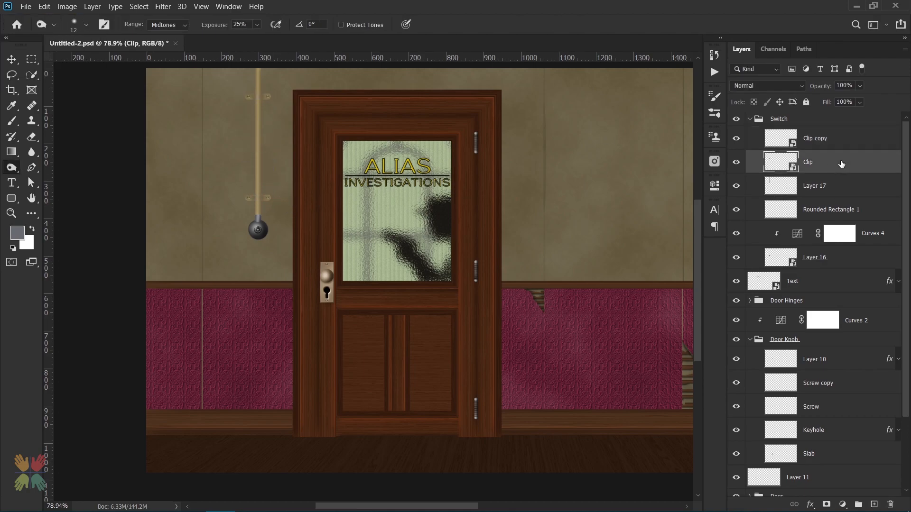
pyautogui.doubleClick(814, 185)
pyautogui.write('Pipe')
pyautogui.press('Return')
# Add a Multiply drop shadow to the pipe with 39% opacity, a 26° angle and 1 px distance
pyautogui.doubleClick(849, 185)
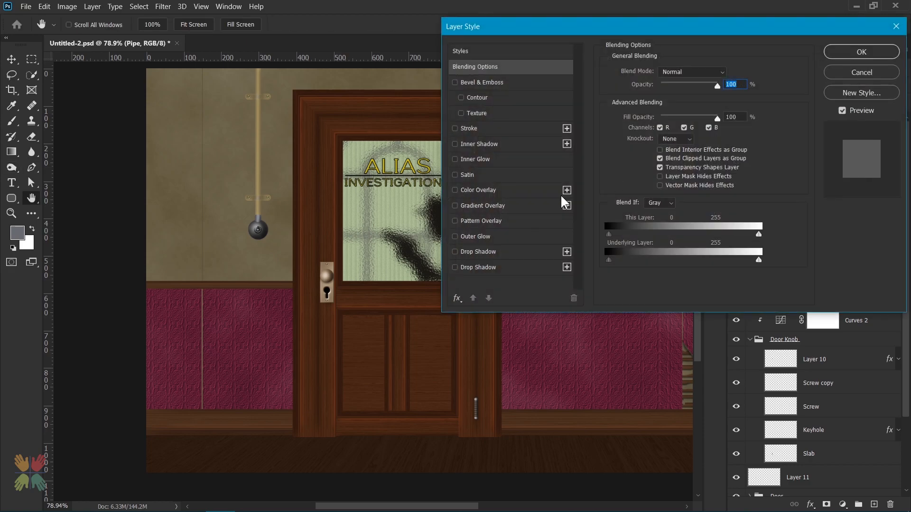
pyautogui.moveTo(696, 89); pyautogui.dragTo(686, 90)
pyautogui.moveTo(268, 176); pyautogui.dragTo(253, 172)
pyautogui.moveTo(677, 89); pyautogui.dragTo(671, 89)
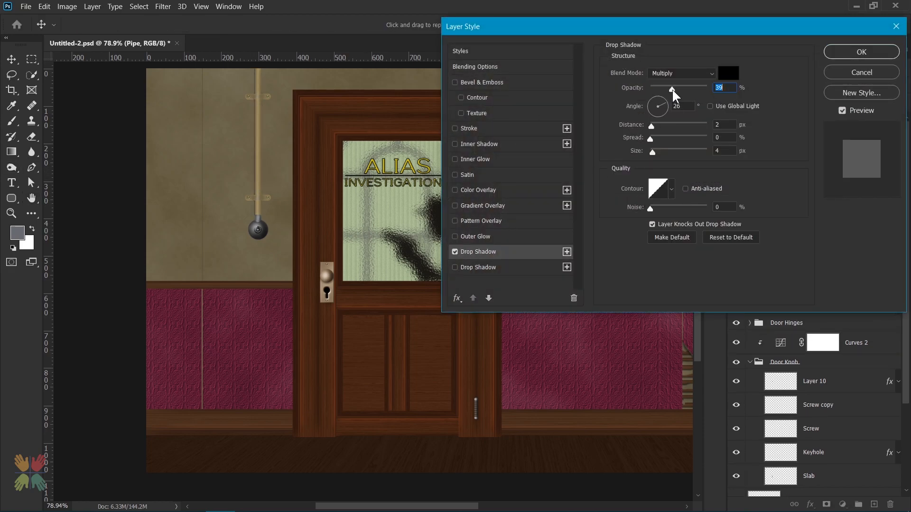
pyautogui.press('Tab')
pyautogui.press('Tab')
pyautogui.write('1')
pyautogui.press('Return')
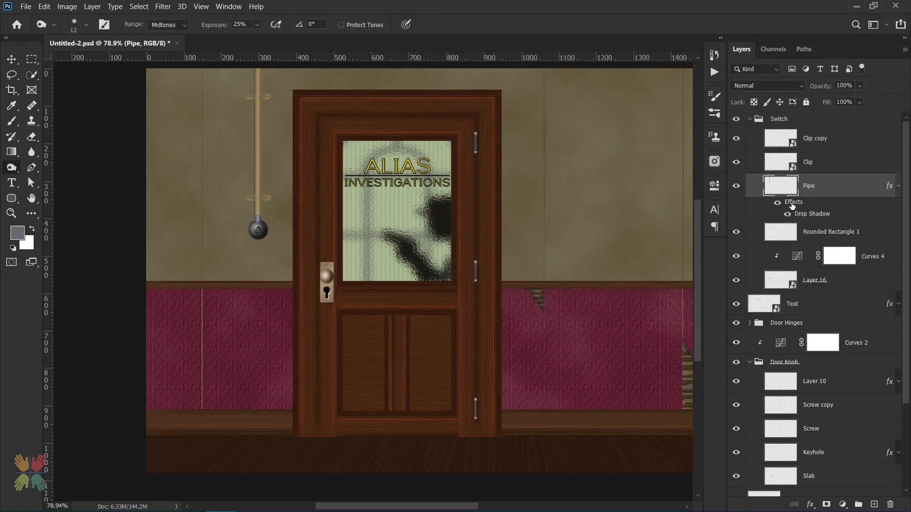
# Copy the pipe's drop shadow to the Clip layer and collapse the effects lists of both layers
pyautogui.scroll(6, 288, 149)
pyautogui.scroll(-6, 284, 142)
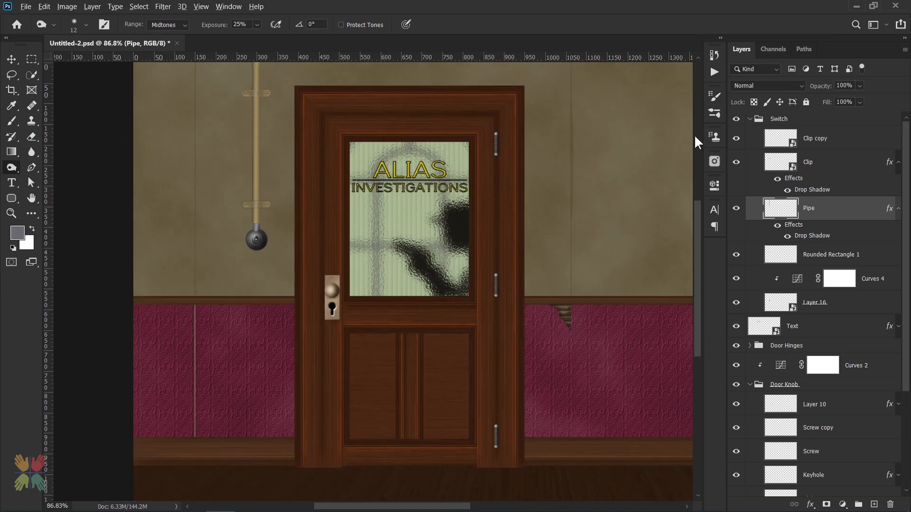
pyautogui.click(897, 163)
pyautogui.click(897, 185)
# Add a Multiply drop shadow with 41% opacity to the connector layer, Rounded Rectangle 1
pyautogui.click(873, 214)
pyautogui.doubleClick(873, 214)
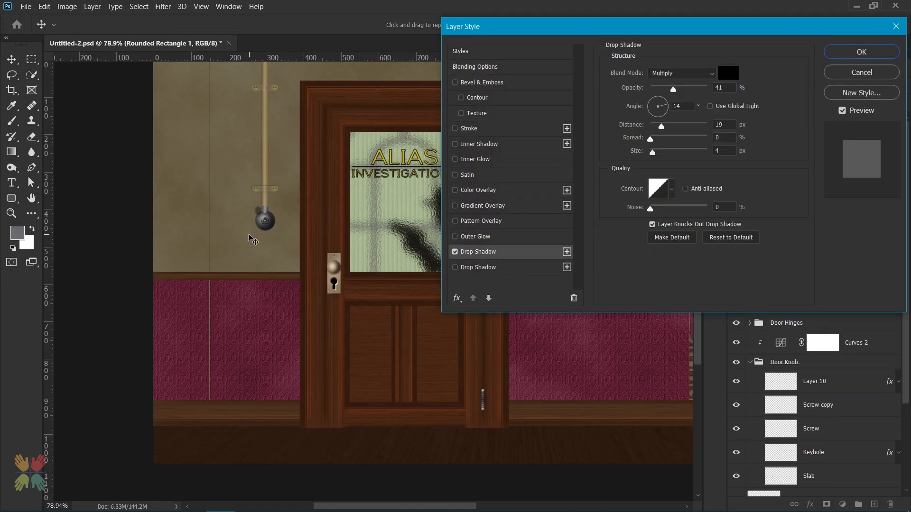
pyautogui.press('Escape')
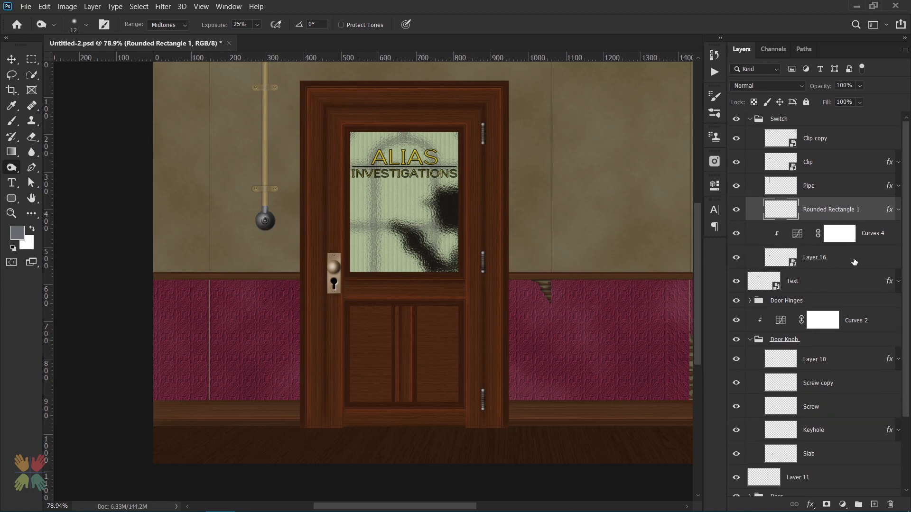
# Add two drop shadows to the switch dome on Layer 16, the second with 35% opacity, 3% spread and 16 px size
pyautogui.doubleClick(853, 261)
pyautogui.click(467, 251)
pyautogui.click(462, 267)
pyautogui.moveTo(266, 225); pyautogui.dragTo(262, 225)
pyautogui.moveTo(650, 152); pyautogui.dragTo(659, 152)
pyautogui.click(678, 89)
pyautogui.moveTo(268, 227)
pyautogui.mouseDown()
pyautogui.moveTo(277, 231)
pyautogui.moveTo(265, 227)
pyautogui.mouseUp()
pyautogui.moveTo(679, 88); pyautogui.dragTo(670, 88)
pyautogui.moveTo(260, 221); pyautogui.dragTo(256, 221)
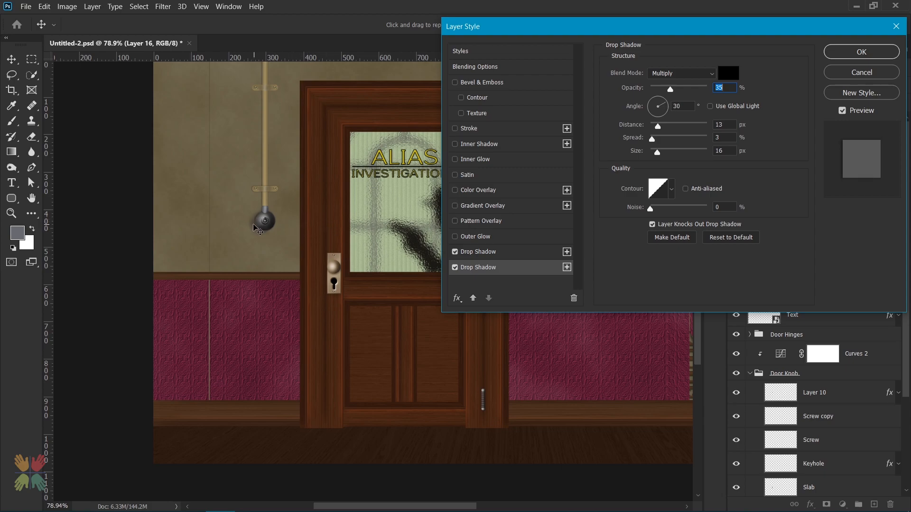
# Reposition the dome's second drop shadow and set its distance to 10 px
pyautogui.moveTo(261, 221); pyautogui.dragTo(266, 220)
pyautogui.press('Tab')
pyautogui.press('Tab')
pyautogui.write('10')
pyautogui.press('Return')
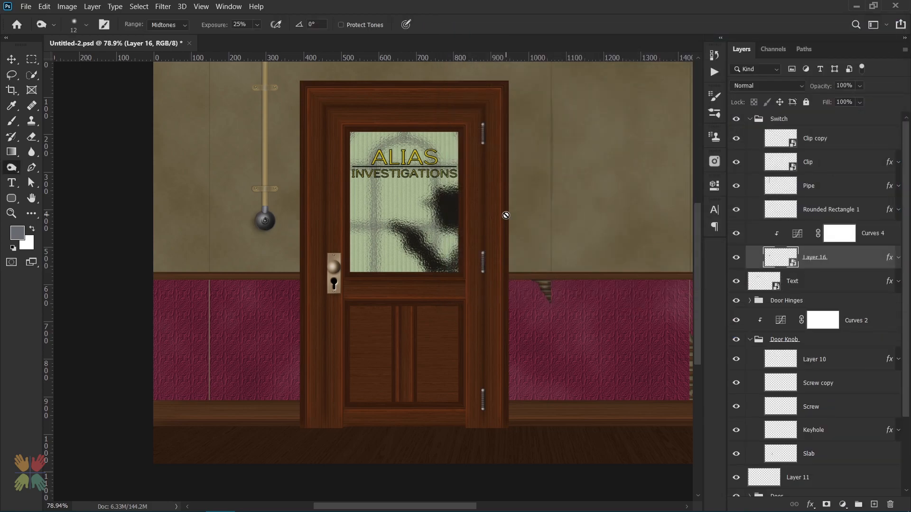
# Collapse the Door Knob and Switch groups and add a new layer above them
pyautogui.hotkey('ctrl', '0')
pyautogui.click(750, 339)
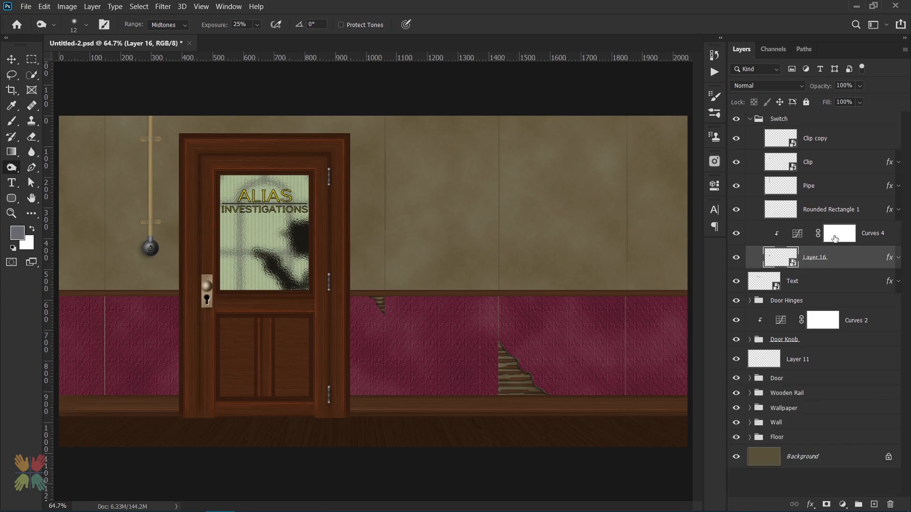
pyautogui.click(749, 119)
pyautogui.click(873, 504)
# Select a circle about 310 px wide on the wall right of the door and fill it with a custom golden tan
pyautogui.click(32, 60)
pyautogui.click(96, 70)
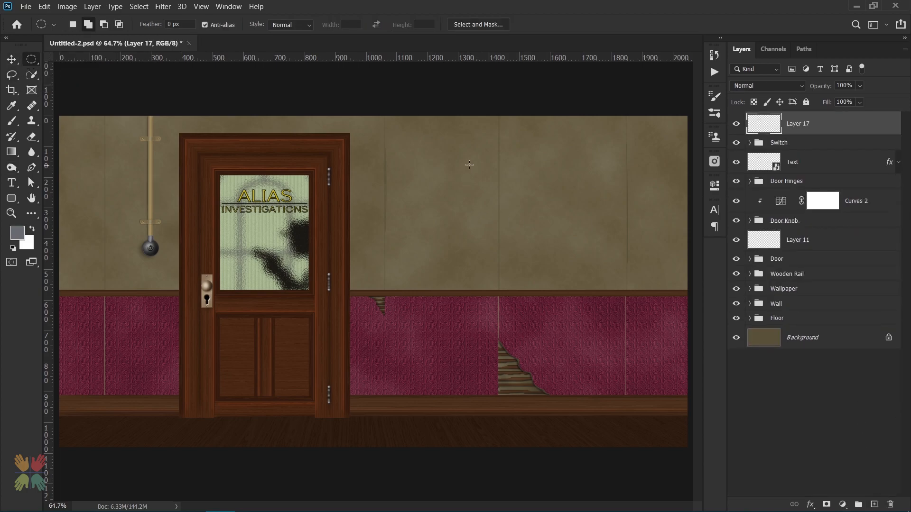
pyautogui.moveTo(460, 155); pyautogui.dragTo(635, 216)
pyautogui.hotkey('shift', 'F5')
pyautogui.click(459, 124)
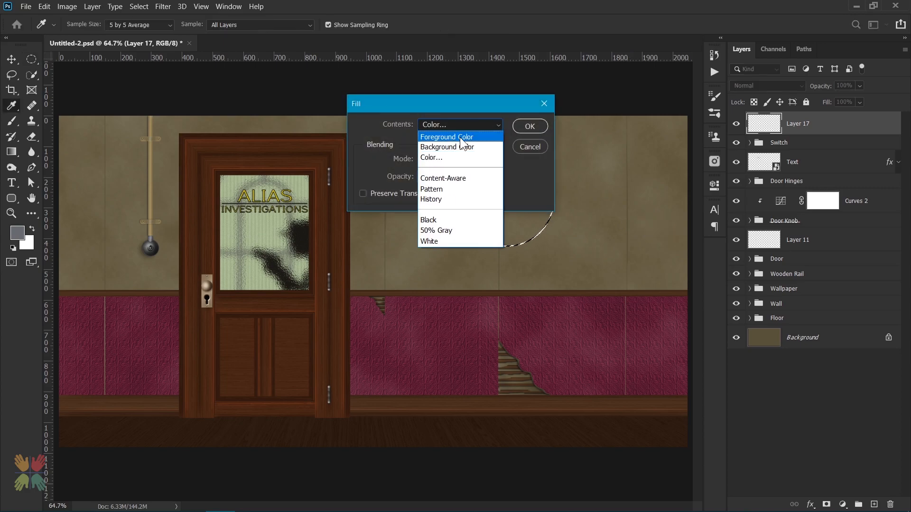
pyautogui.click(450, 159)
pyautogui.click(766, 216)
pyautogui.press('Return')
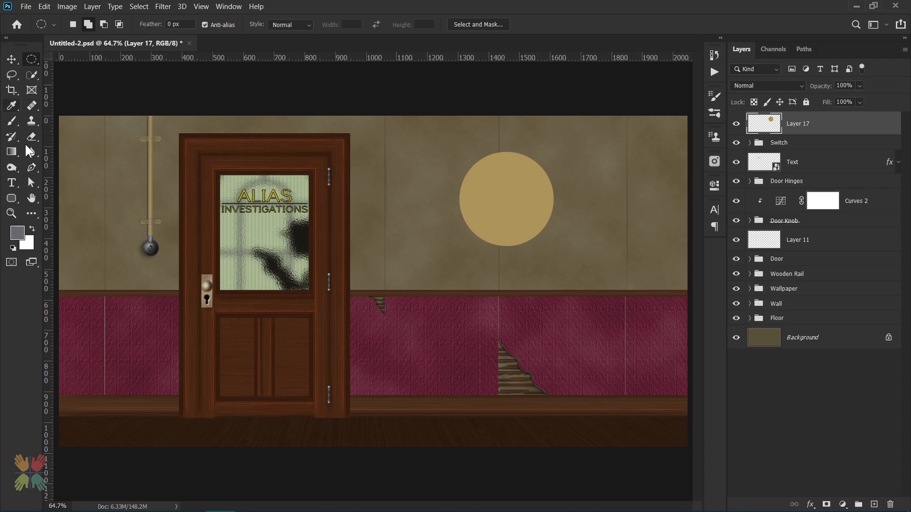
# Trim the tan circle's upper part along a curved Pen tool path to leave a bowl-shaped lampshade, and deselect
pyautogui.click(31, 166)
pyautogui.click(456, 202)
pyautogui.moveTo(558, 201); pyautogui.dragTo(621, 229)
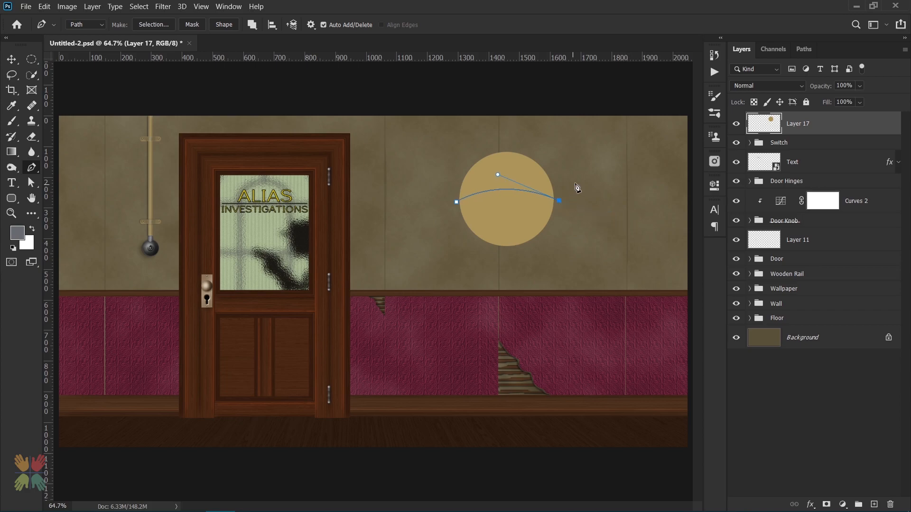
pyautogui.click(456, 202)
pyautogui.hotkey('ctrl', 'Return')
pyautogui.press('Delete')
pyautogui.hotkey('ctrl', 'd')
# Move the tan lampshade up the wall by about 90 px
pyautogui.press('v')
pyautogui.hotkey('ctrl', 't')
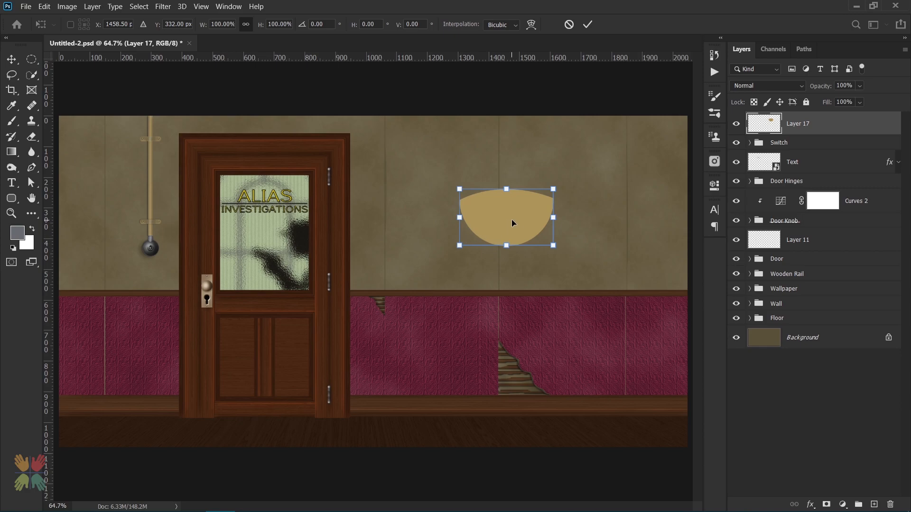
pyautogui.moveTo(512, 223); pyautogui.dragTo(512, 197)
pyautogui.press('Return')
# Burn the lampshade's edges and dodge its centre with a soft 129 px brush on midtones at 50% exposure
pyautogui.scroll(2, 510, 215)
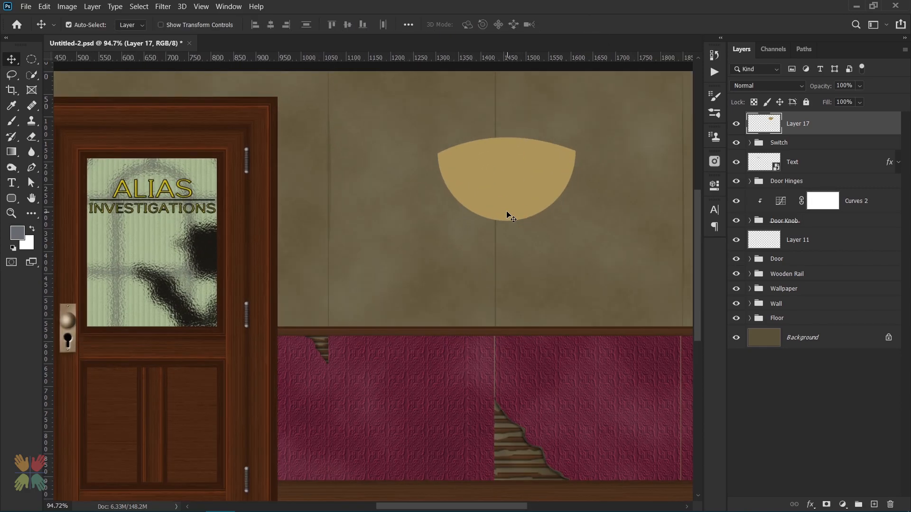
pyautogui.click(11, 166)
pyautogui.keyDown('alt'); pyautogui.rightClick(478, 146); pyautogui.keyUp('alt')
pyautogui.moveTo(581, 152)
pyautogui.mouseDown()
pyautogui.moveTo(573, 204)
pyautogui.moveTo(546, 228)
pyautogui.mouseUp()
pyautogui.moveTo(586, 160)
pyautogui.mouseDown()
pyautogui.moveTo(518, 229)
pyautogui.moveTo(454, 217)
pyautogui.moveTo(397, 150)
pyautogui.moveTo(505, 234)
pyautogui.moveTo(420, 195)
pyautogui.mouseUp()
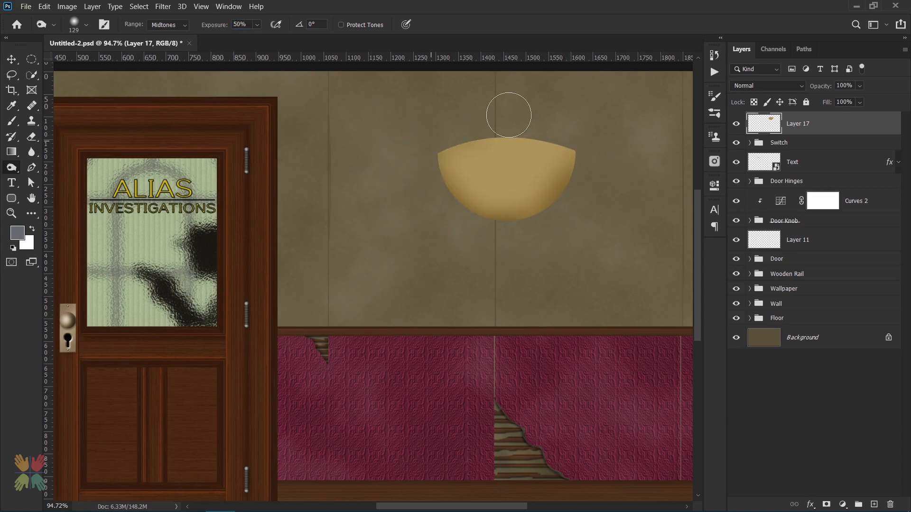
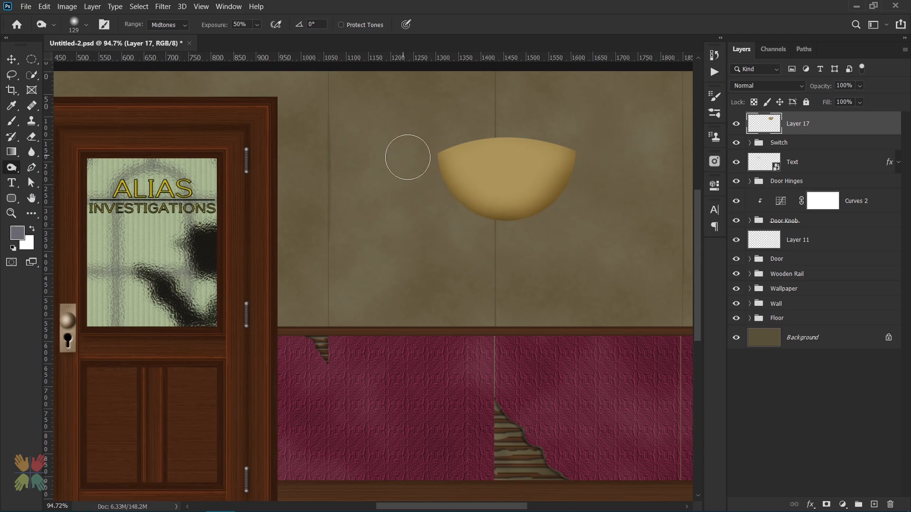
pyautogui.moveTo(465, 155)
pyautogui.mouseDown()
pyautogui.moveTo(524, 175)
pyautogui.moveTo(472, 163)
pyautogui.moveTo(511, 167)
pyautogui.mouseUp()
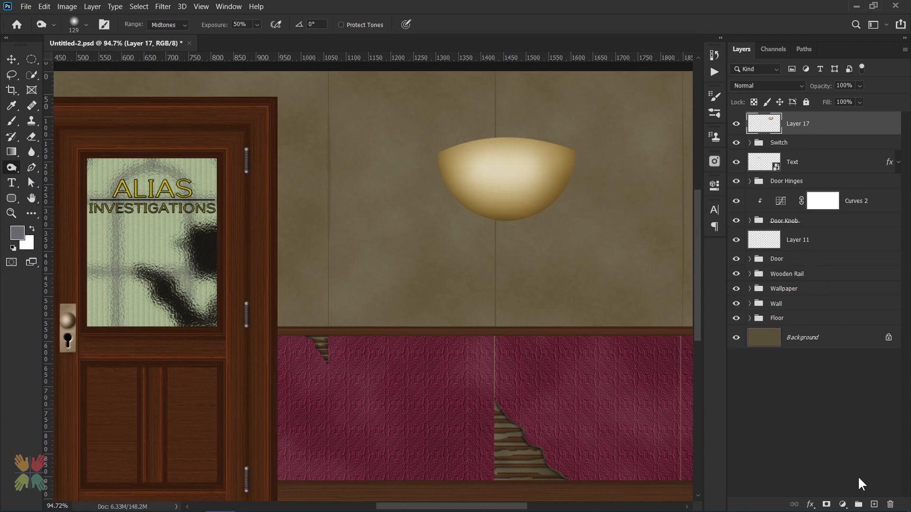
# On a new layer beneath the lampshade, paint a soft white glow along its upper edge at 100% opacity and flow
pyautogui.click(873, 505)
pyautogui.hotkey('ctrl', '[')
pyautogui.click(12, 121)
pyautogui.press('d')
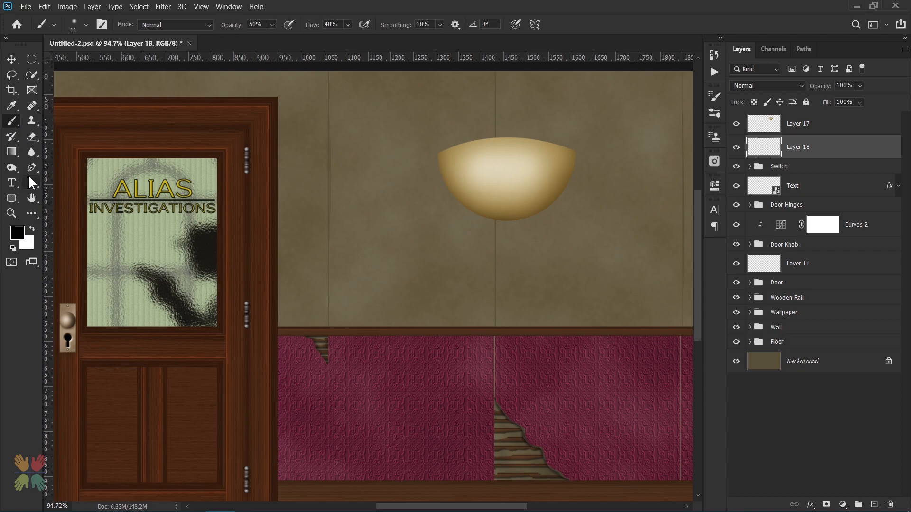
pyautogui.click(86, 26)
pyautogui.click(85, 26)
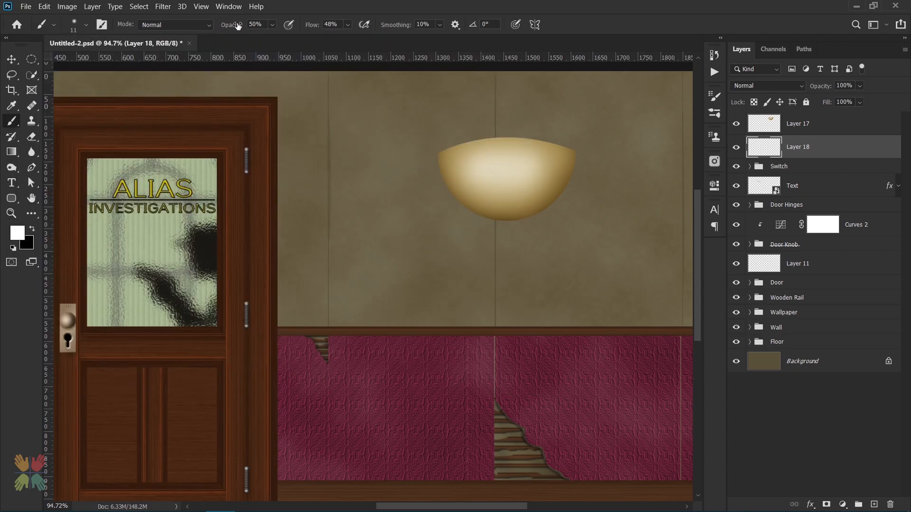
pyautogui.keyDown('alt'); pyautogui.rightClick(494, 162); pyautogui.keyUp('alt')
pyautogui.click(461, 161)
pyautogui.hotkey('ctrl', 'z')
pyautogui.keyDown('alt'); pyautogui.rightClick(469, 159); pyautogui.keyUp('alt')
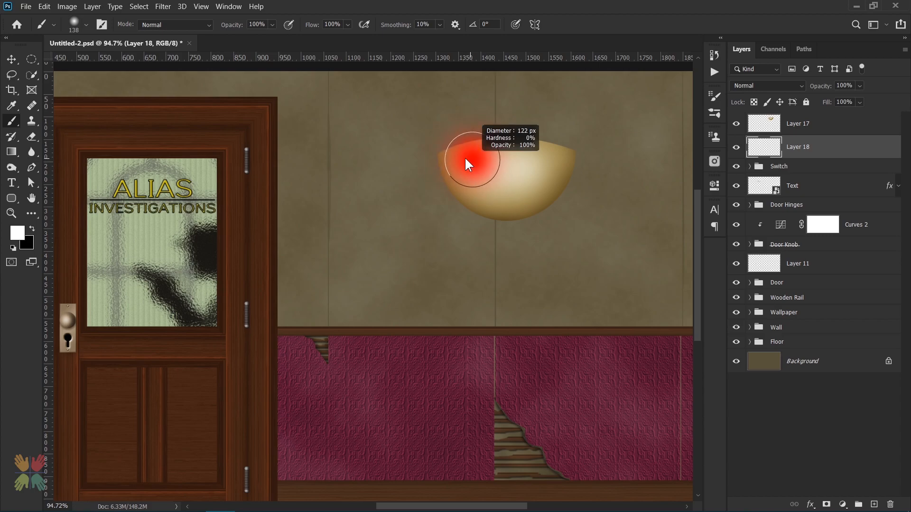
pyautogui.moveTo(469, 158); pyautogui.dragTo(567, 152)
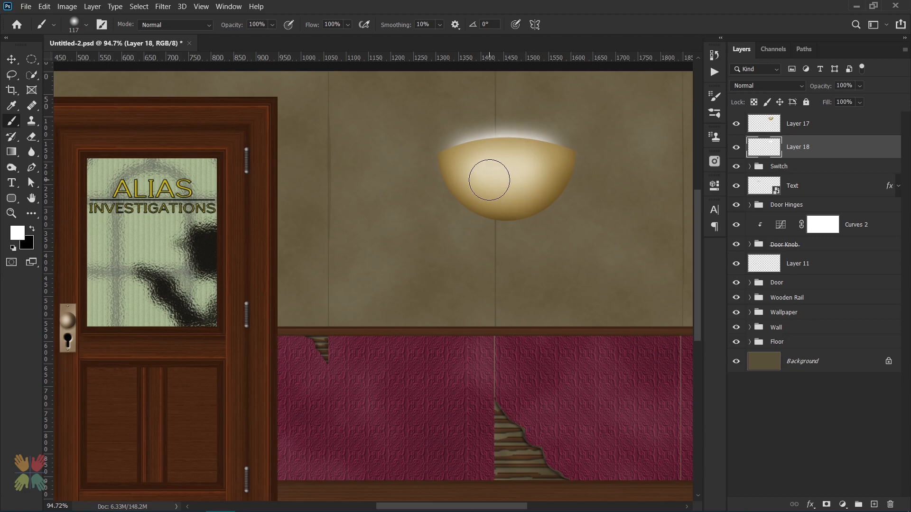
# Apply a Gaussian Blur with a 10-pixel radius to the white glow layer
pyautogui.click(164, 8)
pyautogui.moveTo(199, 132)
pyautogui.click(323, 141)
pyautogui.click(163, 6)
pyautogui.moveTo(229, 132)
pyautogui.click(333, 185)
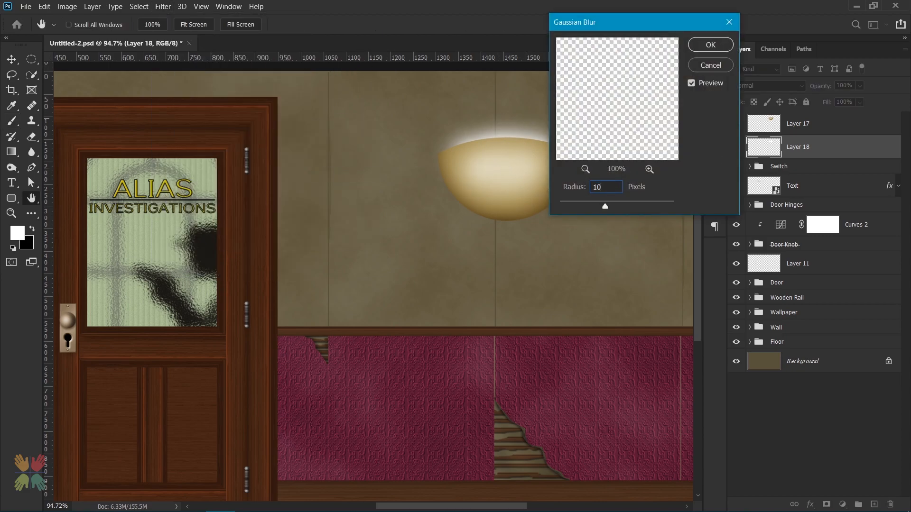
pyautogui.write('10')
pyautogui.press('Return')
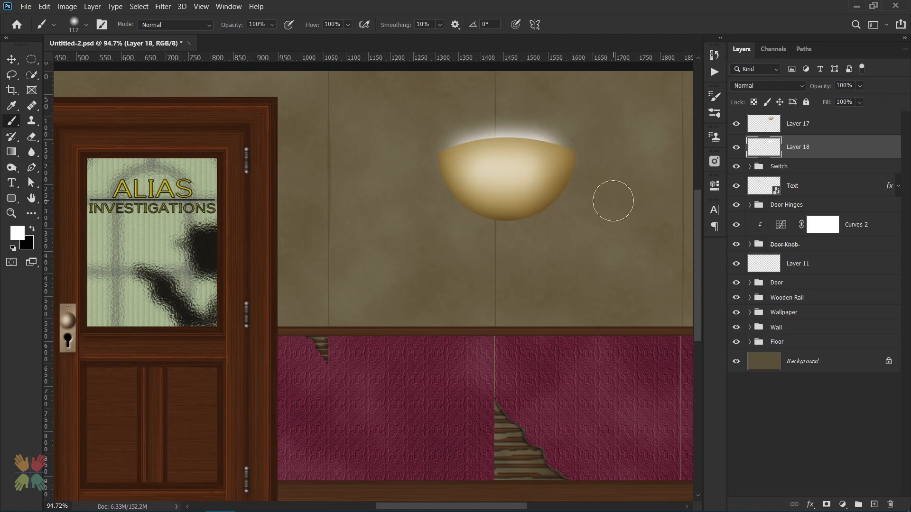
# Draw a rounded rectangle about 23 by 75 px across the lampshade's lower edge, with a grey fill and no stroke
pyautogui.hotkey('alt', ']')
pyautogui.click(12, 198)
pyautogui.scroll(3, 471, 215)
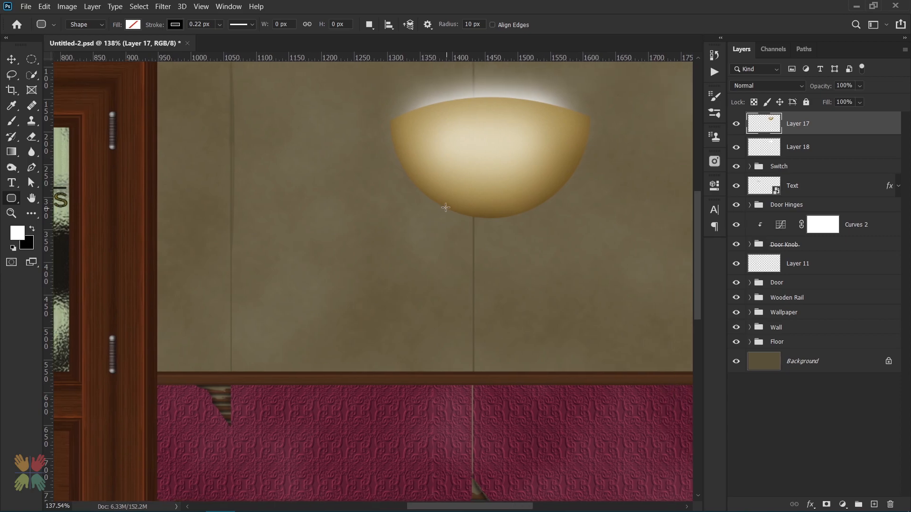
pyautogui.moveTo(482, 199); pyautogui.dragTo(497, 245)
pyautogui.click(547, 256)
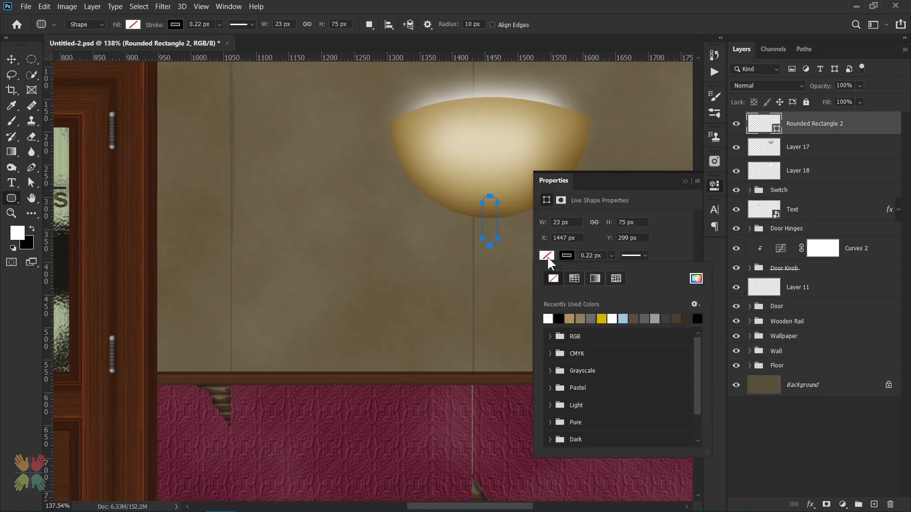
pyautogui.click(590, 317)
pyautogui.click(566, 255)
pyautogui.click(553, 278)
pyautogui.click(685, 179)
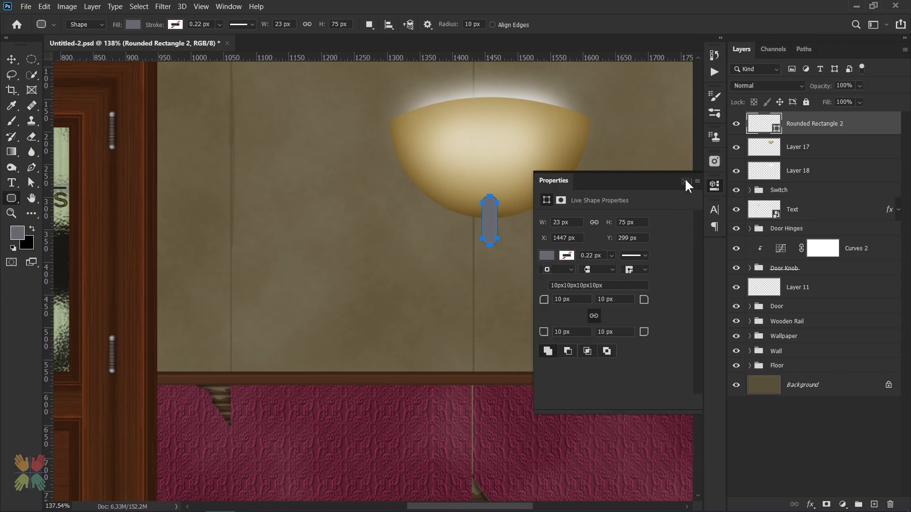
# Rasterize the grey rounded rectangle and shade its edges using a 29 px burn brush, setting the exposure to 25%
pyautogui.click(12, 60)
pyautogui.click(12, 169)
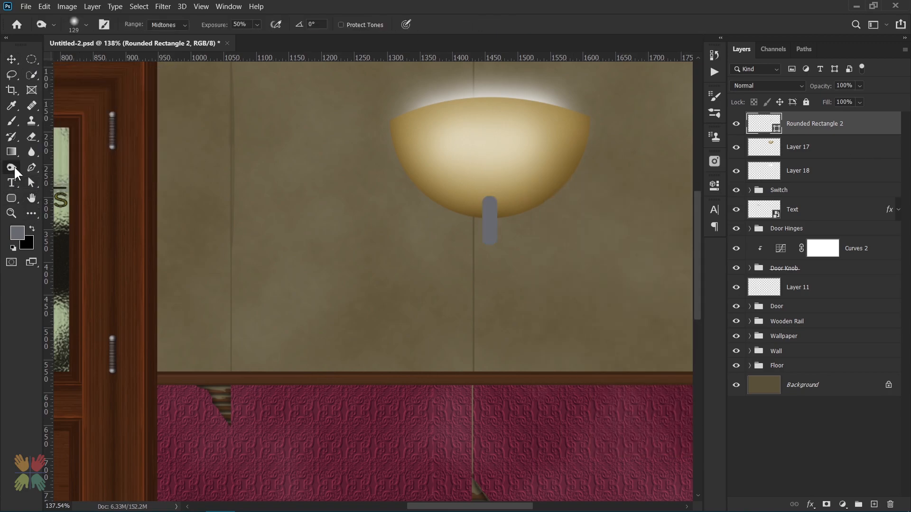
pyautogui.rightClick(853, 124)
pyautogui.click(742, 193)
pyautogui.moveTo(518, 170); pyautogui.dragTo(473, 175)
pyautogui.click(212, 22)
pyautogui.write('25')
pyautogui.press('Return')
# Duplicate the grey bar and shift the copy 30 px to the right
pyautogui.hotkey('ctrl', 'j')
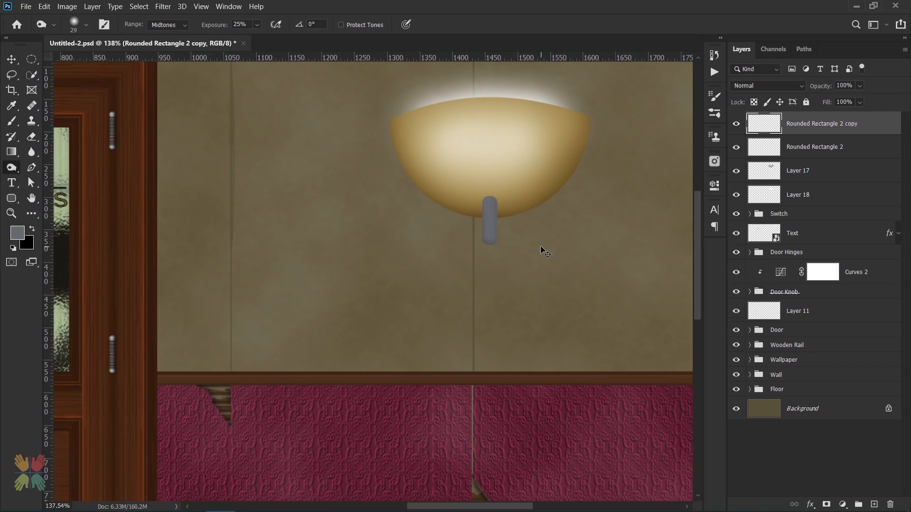
pyautogui.hotkey('ctrl', 't')
pyautogui.hotkey('shift', 'Right')
pyautogui.hotkey('shift', 'Right')
pyautogui.hotkey('shift', 'Right')
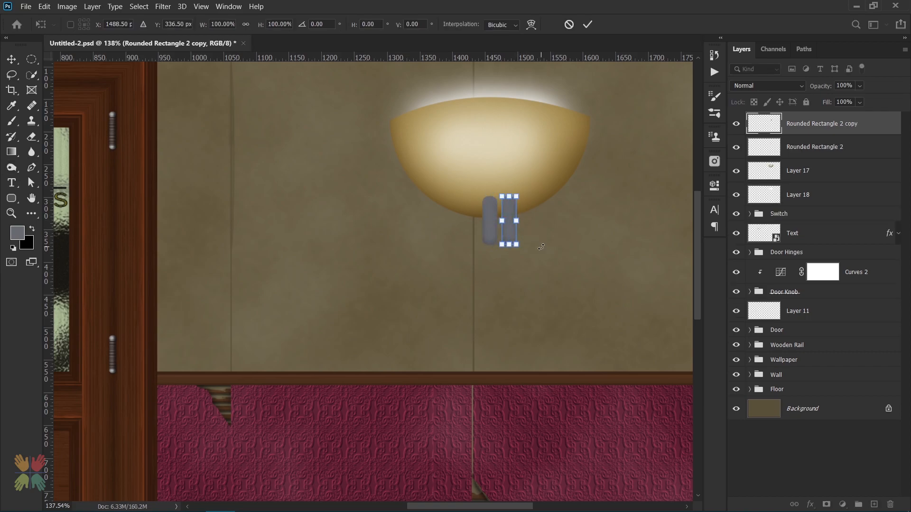
pyautogui.press('Return')
# Duplicate the original middle bar and shift this copy 30 px to the left
pyautogui.click(799, 148)
pyautogui.hotkey('ctrl', 'j')
pyautogui.hotkey('ctrl', 't')
pyautogui.hotkey('shift', 'Left')
pyautogui.hotkey('shift', 'Left')
pyautogui.hotkey('shift', 'Left')
pyautogui.press('Return')
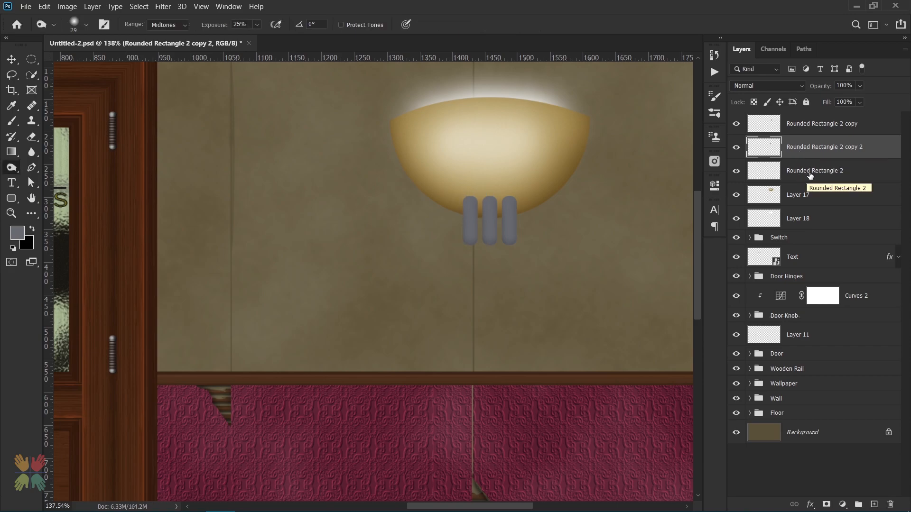
# Burn the outer edges of the two side bars on their own layers
pyautogui.click(735, 124)
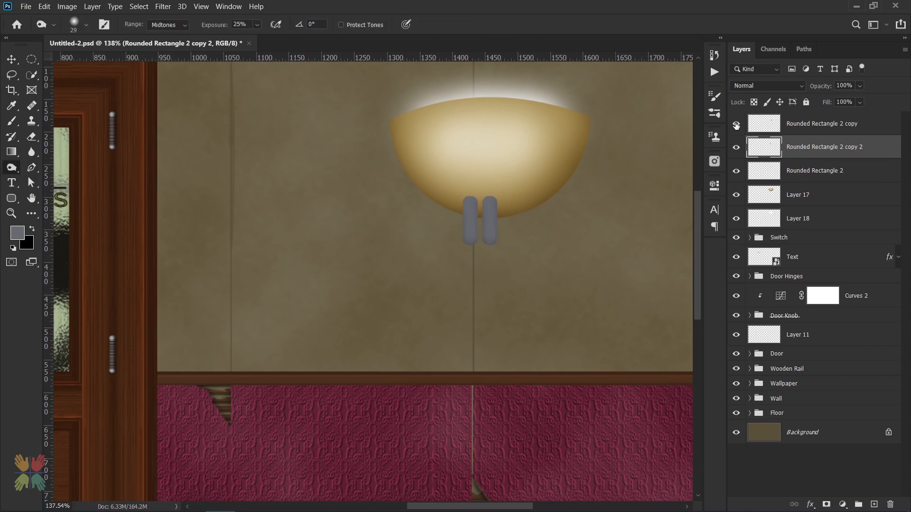
pyautogui.click(736, 125)
pyautogui.click(763, 124)
pyautogui.moveTo(519, 203); pyautogui.dragTo(517, 242)
pyautogui.click(783, 164)
pyautogui.click(736, 172)
pyautogui.click(768, 150)
pyautogui.moveTo(463, 202); pyautogui.dragTo(463, 235)
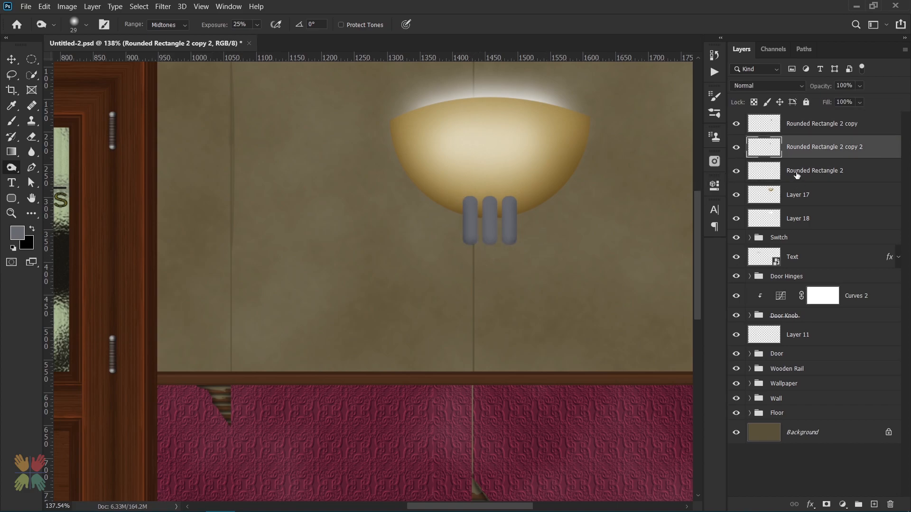
# Convert the three bar layers into one smart object and name it Bulb
pyautogui.keyDown('shift'); pyautogui.click(834, 170); pyautogui.keyUp('shift')
pyautogui.keyDown('shift'); pyautogui.click(835, 124); pyautogui.keyUp('shift')
pyautogui.rightClick(814, 142)
pyautogui.click(725, 175)
pyautogui.doubleClick(820, 123)
pyautogui.write('B')
pyautogui.write('lb')
pyautogui.press('Return')
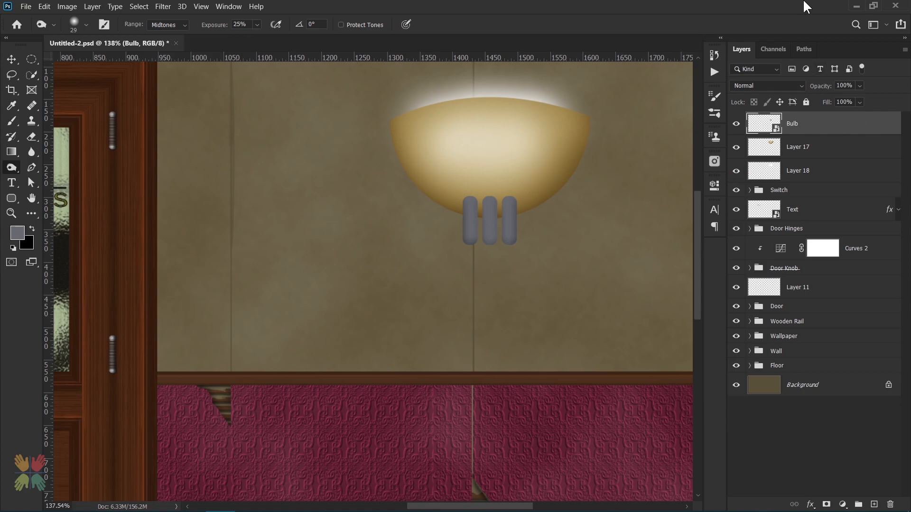
# Nudge the Bulb object to X 1463.5 px and Y 332.5 px to centre it under the lampshade
pyautogui.keyDown('ctrl'); pyautogui.click(771, 151); pyautogui.keyUp('ctrl')
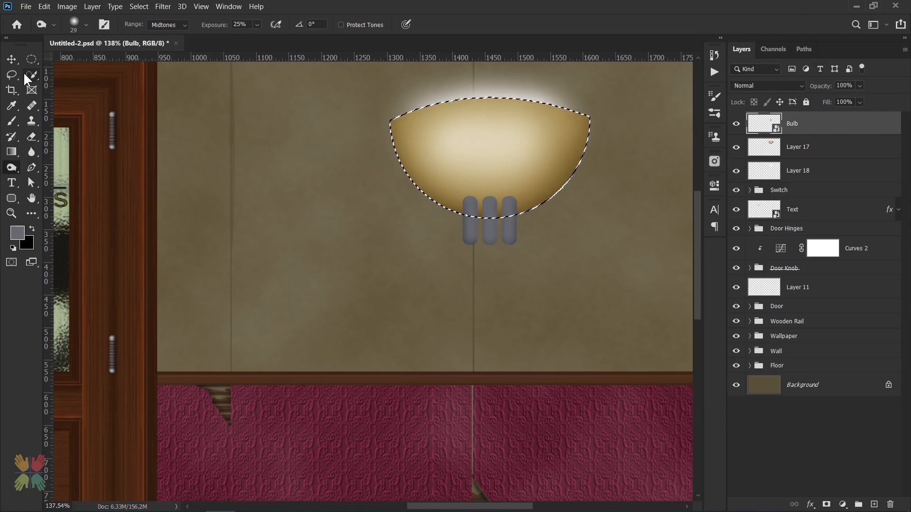
pyautogui.click(11, 59)
pyautogui.hotkey('ctrl', 'd')
pyautogui.hotkey('ctrl', 't')
pyautogui.press('Right')
pyautogui.press('Right')
pyautogui.press('Right')
pyautogui.press('Up')
pyautogui.press('Up')
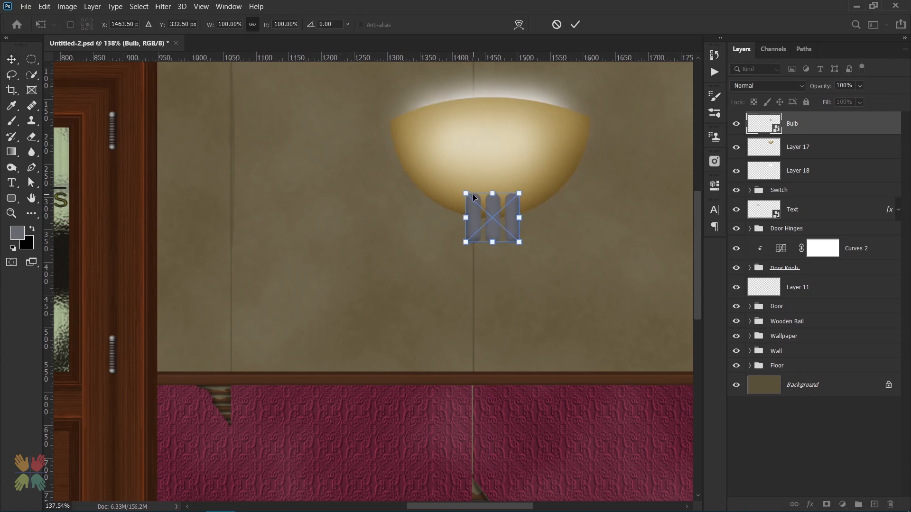
pyautogui.press('Return')
pyautogui.hotkey('ctrl', '0')
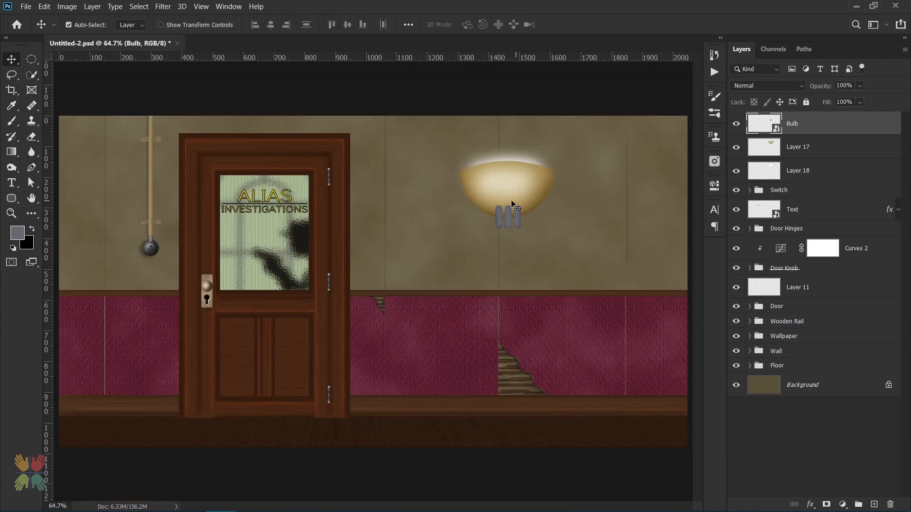
# Add a layer beneath Bulb and fill a rectangular strip behind the bars' upper ends with black
pyautogui.scroll(6, 503, 204)
pyautogui.click(806, 147)
pyautogui.click(873, 504)
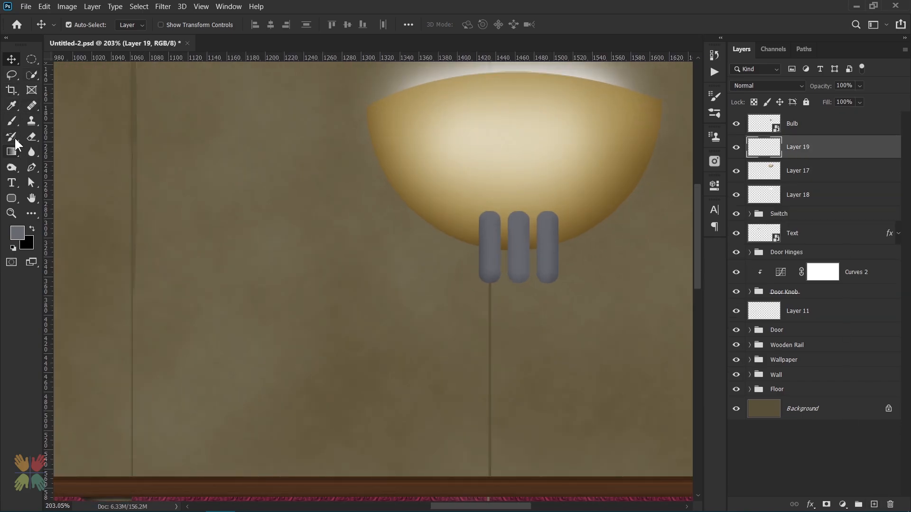
pyautogui.click(31, 59)
pyautogui.click(95, 61)
pyautogui.moveTo(466, 213); pyautogui.dragTo(565, 232)
pyautogui.hotkey('ctrl', 'BackSpace')
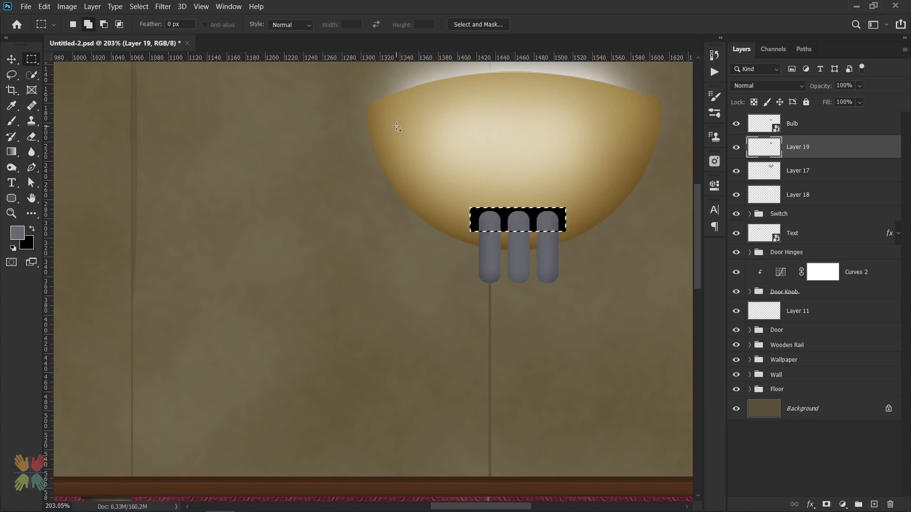
pyautogui.hotkey('ctrl', 'd')
# Rasterize the Bulb layer and delete the rounded upper ends of its three bars
pyautogui.click(759, 125)
pyautogui.moveTo(475, 210); pyautogui.dragTo(563, 221)
pyautogui.press('Delete')
pyautogui.press('Return')
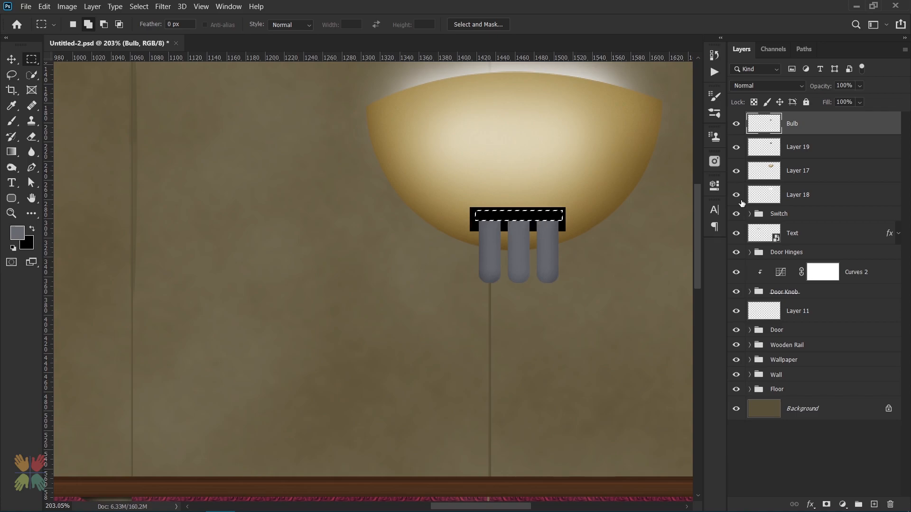
# Nudge the trimmed bars up until their cut ends are flush with the black strip's upper edge
pyautogui.hotkey('ctrl', 't')
pyautogui.press('Up')
pyautogui.press('Up')
pyautogui.press('Up')
pyautogui.press('Up')
pyautogui.press('Up')
pyautogui.press('Up')
pyautogui.press('Up')
pyautogui.press('Up')
pyautogui.press('Up')
pyautogui.press('Up')
pyautogui.press('Up')
pyautogui.press('Up')
pyautogui.press('Up')
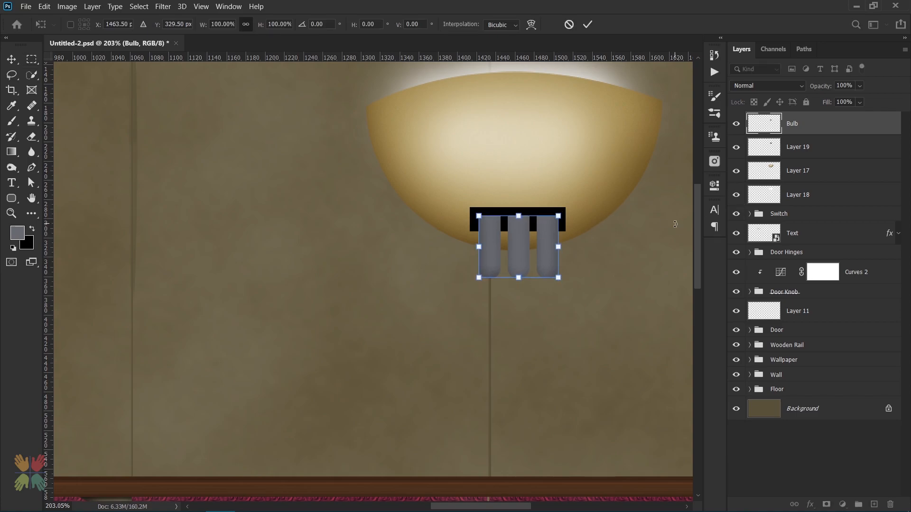
pyautogui.press('Return')
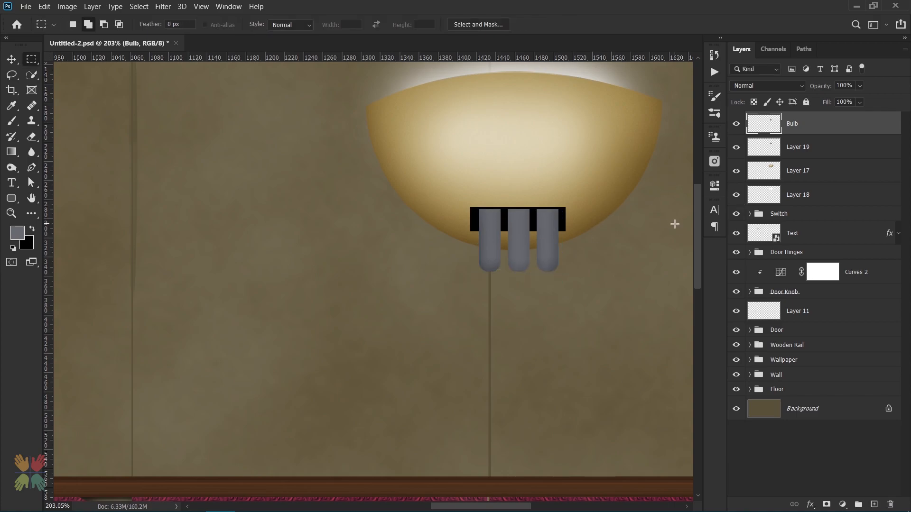
pyautogui.hotkey('ctrl', 't')
pyautogui.press('Up')
pyautogui.press('Up')
pyautogui.press('Return')
# Apply the artistic Plastic Wrap filter to the Bulb layer through the Filter Gallery
pyautogui.click(157, 6)
pyautogui.click(206, 58)
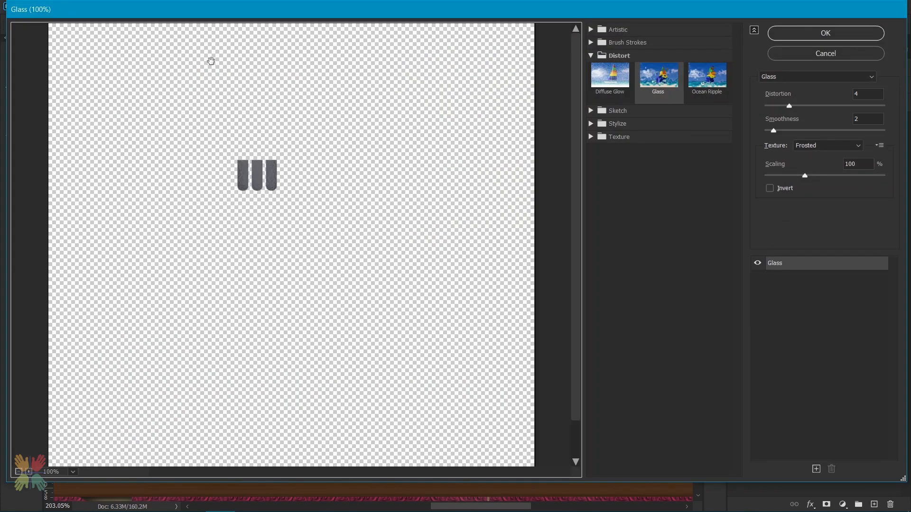
pyautogui.click(590, 56)
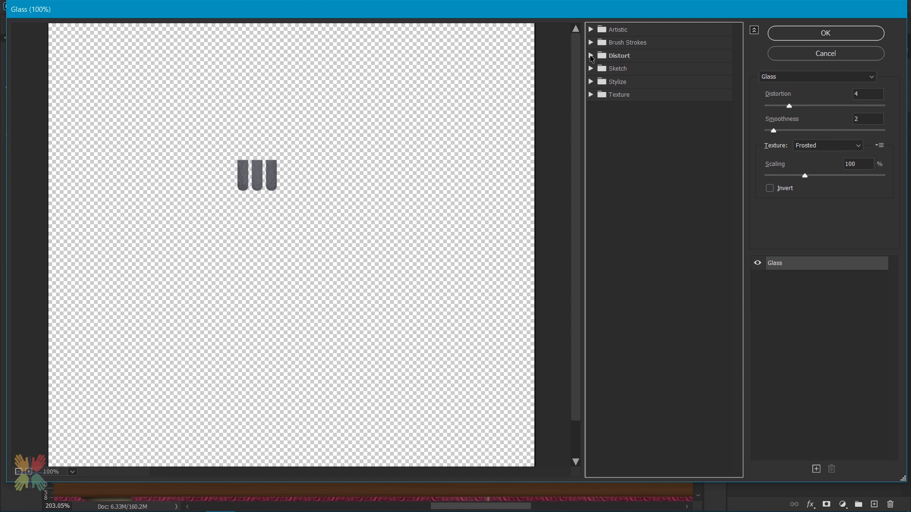
pyautogui.click(591, 29)
pyautogui.click(703, 137)
pyautogui.click(783, 34)
# Tint the bars green with a clipped Curves adjustment, raising the Green curve and lowering Blue to output 109 at input 137
pyautogui.click(843, 503)
pyautogui.click(834, 352)
pyautogui.click(613, 402)
pyautogui.click(589, 237)
pyautogui.click(593, 265)
pyautogui.click(621, 297)
pyautogui.click(600, 235)
pyautogui.click(609, 275)
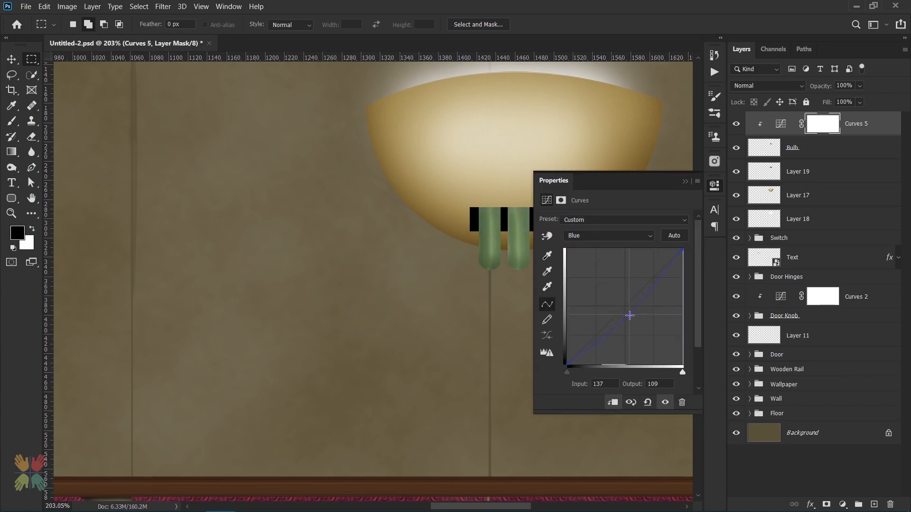
pyautogui.click(605, 237)
pyautogui.click(613, 249)
pyautogui.click(684, 182)
# Group all the lamp layers, from the white glow up to the Curves adjustment, and name the group Light
pyautogui.hotkey('ctrl', '0')
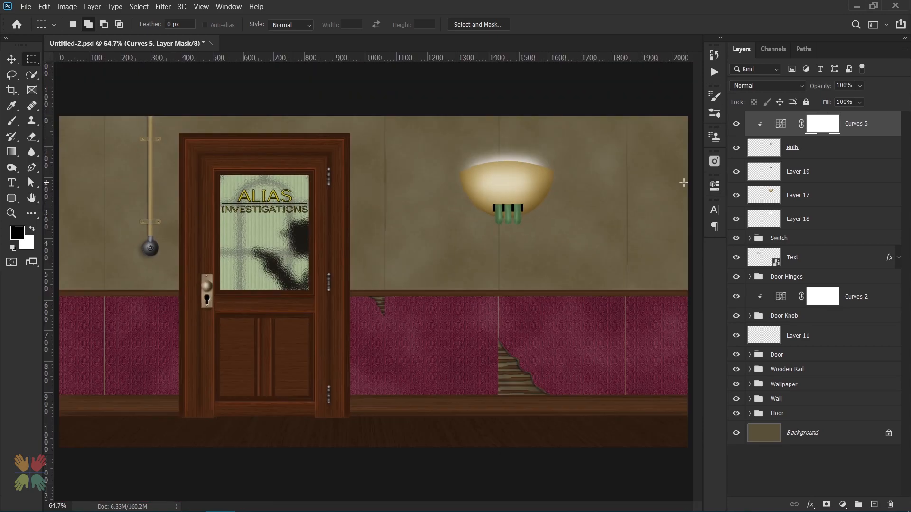
pyautogui.click(805, 221)
pyautogui.keyDown('shift'); pyautogui.click(788, 125); pyautogui.keyUp('shift')
pyautogui.hotkey('ctrl', 'g')
pyautogui.write('Light')
pyautogui.press('Return')
# Scale the Light group down to about 180 px wide, keeping its upper right corner in place, and save the document
pyautogui.hotkey('ctrl', 't')
pyautogui.moveTo(559, 138); pyautogui.dragTo(537, 175)
pyautogui.press('Return')
pyautogui.press('m')
pyautogui.hotkey('ctrl', 's')
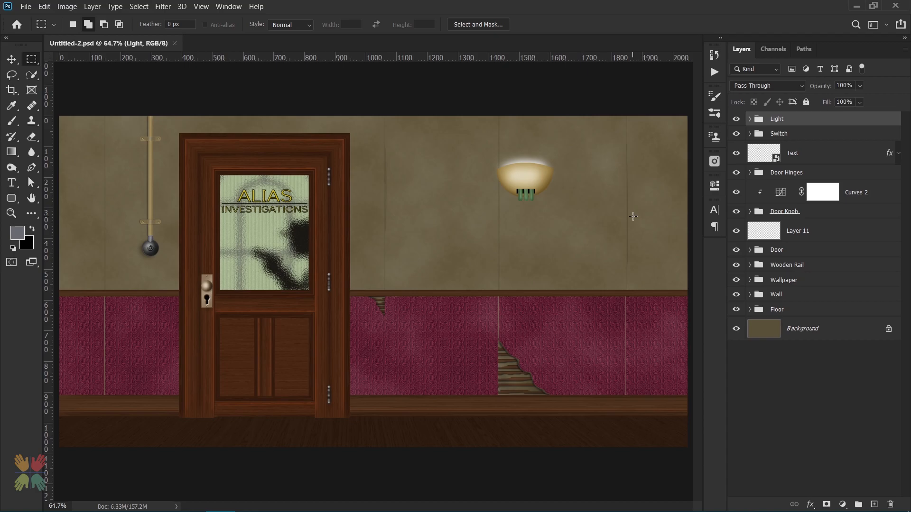
# Add a new layer on top of the stack and fill it entirely with dark grey #2e2e2e
pyautogui.hotkey('ctrl', '0')
pyautogui.click(873, 504)
pyautogui.click(43, 6)
pyautogui.click(65, 181)
pyautogui.click(446, 124)
pyautogui.click(446, 156)
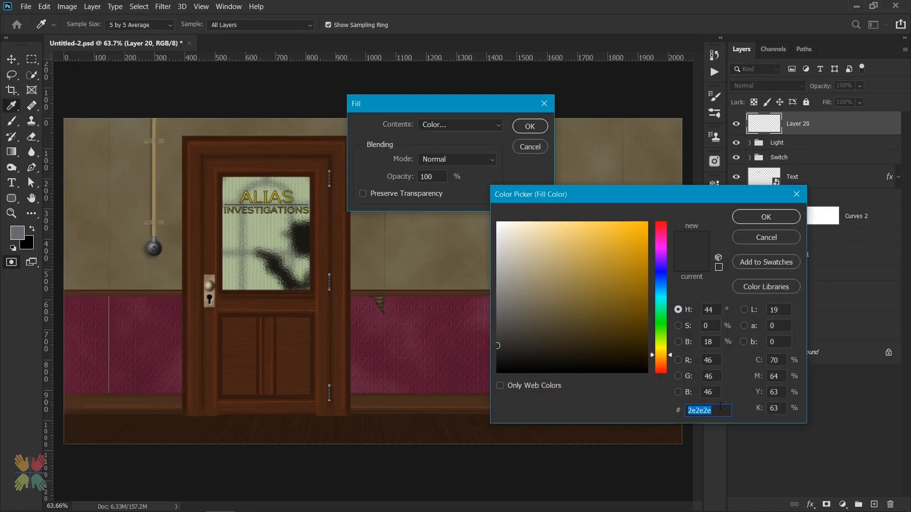
pyautogui.click(766, 217)
pyautogui.click(529, 126)
# Set the dark grey layer's blending mode to Hard Light and its opacity to 90%
pyautogui.click(767, 85)
pyautogui.click(788, 250)
pyautogui.click(814, 86)
pyautogui.write('90')
pyautogui.press('Return')
# Add a mask to the darkening layer and fill the door's glass pane area with black on it
pyautogui.click(826, 504)
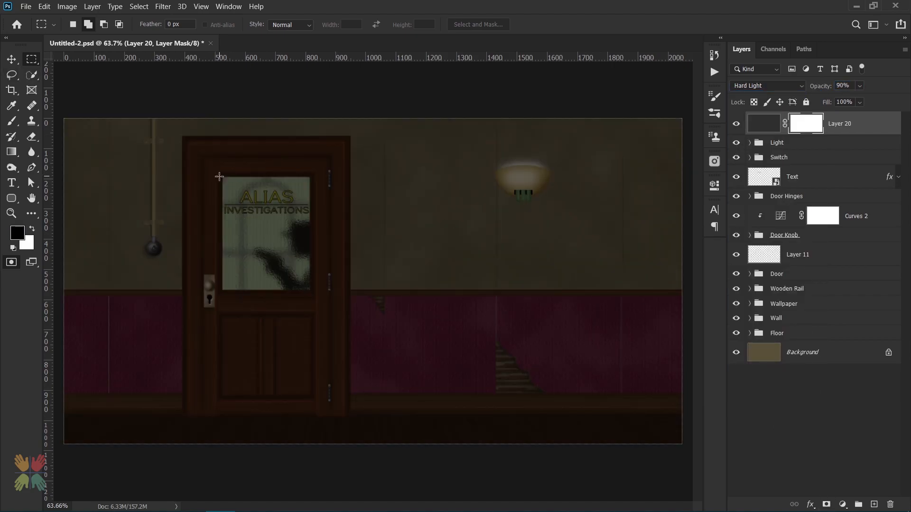
pyautogui.scroll(3, 219, 176)
pyautogui.moveTo(224, 173)
pyautogui.mouseDown()
pyautogui.moveTo(232, 232)
pyautogui.moveTo(362, 372)
pyautogui.moveTo(380, 378)
pyautogui.mouseUp()
pyautogui.hotkey('alt', 'BackSpace')
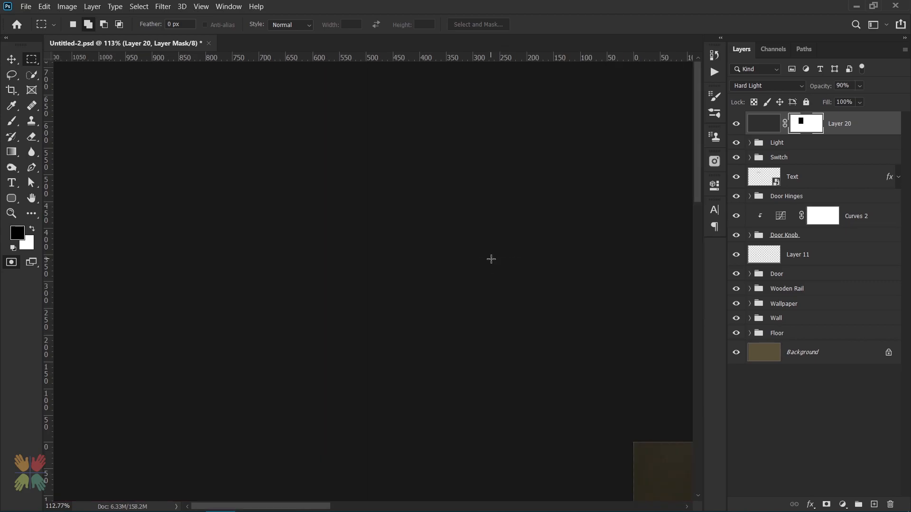
pyautogui.hotkey('ctrl', '0')
# Paint black with a soft brush on the mask to reveal a light cone spreading upward from the wall lamp
pyautogui.press('b')
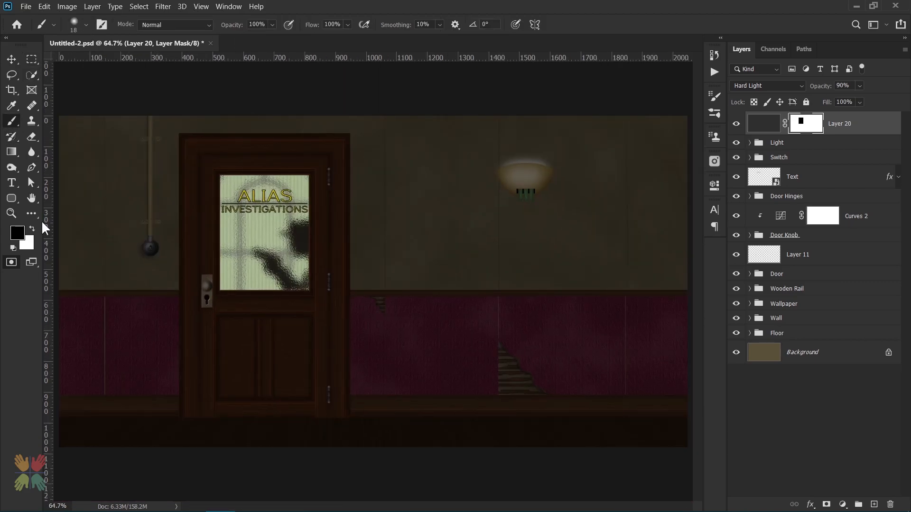
pyautogui.scroll(3, 521, 180)
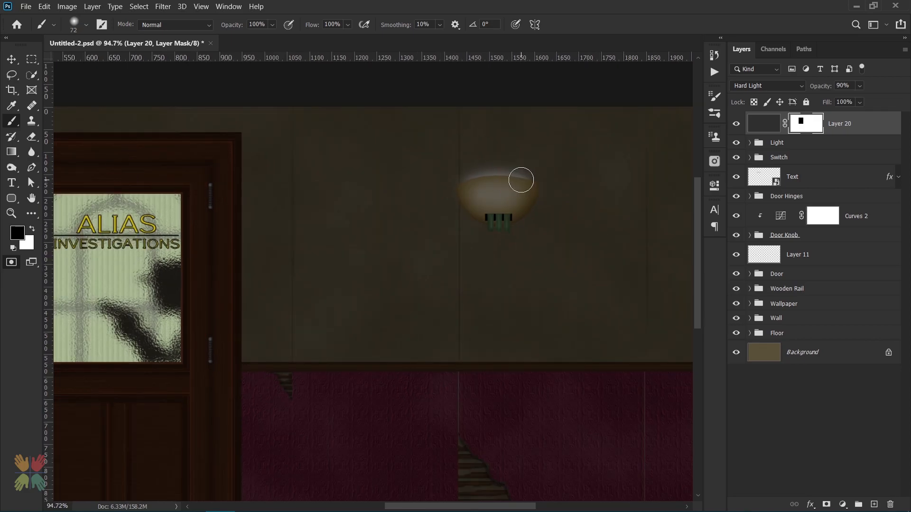
pyautogui.moveTo(521, 180)
pyautogui.mouseDown()
pyautogui.moveTo(542, 155)
pyautogui.moveTo(610, 112)
pyautogui.mouseUp()
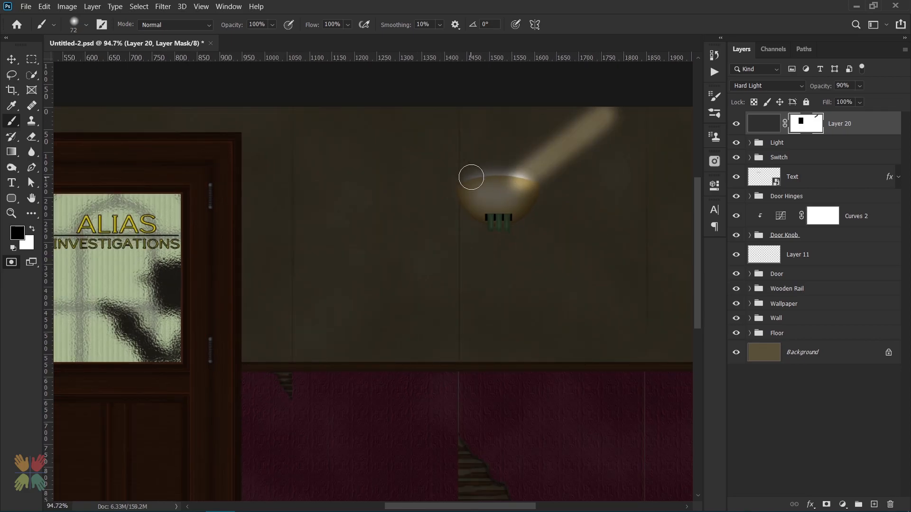
pyautogui.moveTo(386, 109)
pyautogui.mouseDown()
pyautogui.moveTo(474, 183)
pyautogui.moveTo(510, 176)
pyautogui.moveTo(512, 122)
pyautogui.moveTo(411, 108)
pyautogui.moveTo(582, 112)
pyautogui.moveTo(559, 122)
pyautogui.moveTo(425, 122)
pyautogui.moveTo(464, 119)
pyautogui.moveTo(481, 159)
pyautogui.mouseUp()
pyautogui.scroll(-2, 482, 159)
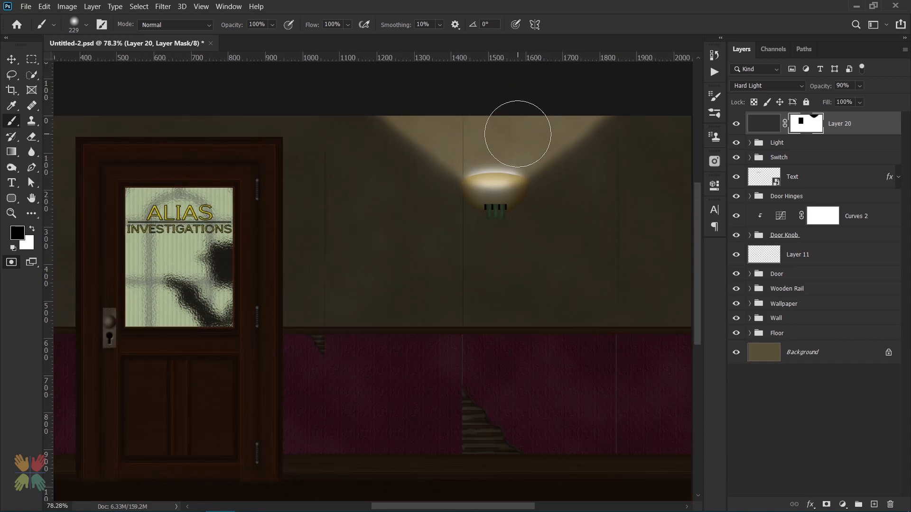
pyautogui.moveTo(507, 190); pyautogui.dragTo(456, 197)
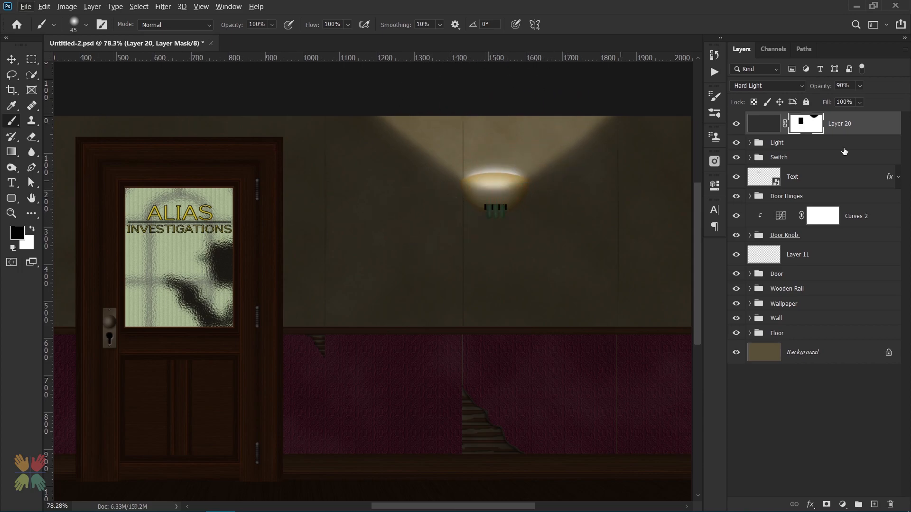
# In Quick Mask mode, place three vertical guides through the lamp's bars and paint straight soft strokes along them down to the floor
pyautogui.click(765, 126)
pyautogui.press('q')
pyautogui.moveTo(528, 216); pyautogui.dragTo(522, 219)
pyautogui.moveTo(48, 234); pyautogui.dragTo(502, 257)
pyautogui.moveTo(48, 260)
pyautogui.mouseDown()
pyautogui.moveTo(501, 270)
pyautogui.moveTo(455, 273)
pyautogui.moveTo(488, 276)
pyautogui.mouseUp()
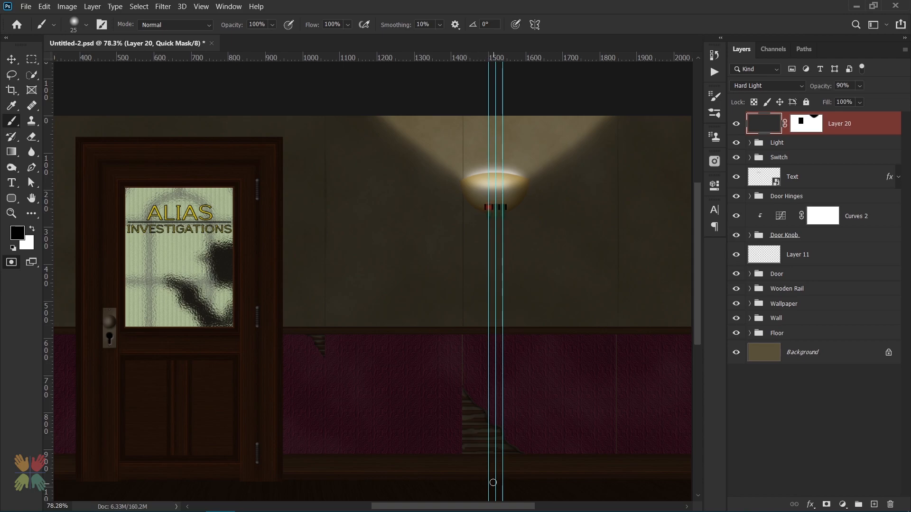
pyautogui.keyDown('shift'); pyautogui.click(492, 479); pyautogui.keyUp('shift')
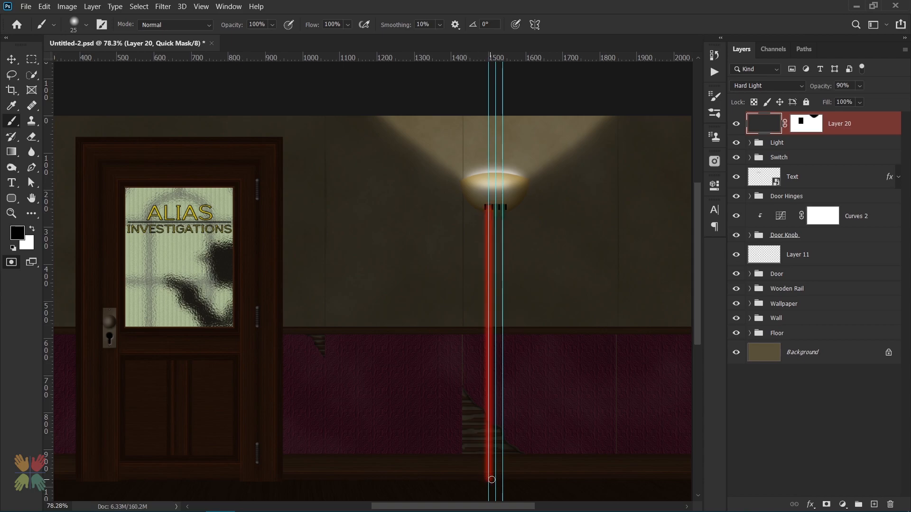
pyautogui.keyDown('shift'); pyautogui.click(495, 206); pyautogui.keyUp('shift')
pyautogui.keyDown('shift'); pyautogui.click(504, 482); pyautogui.keyUp('shift')
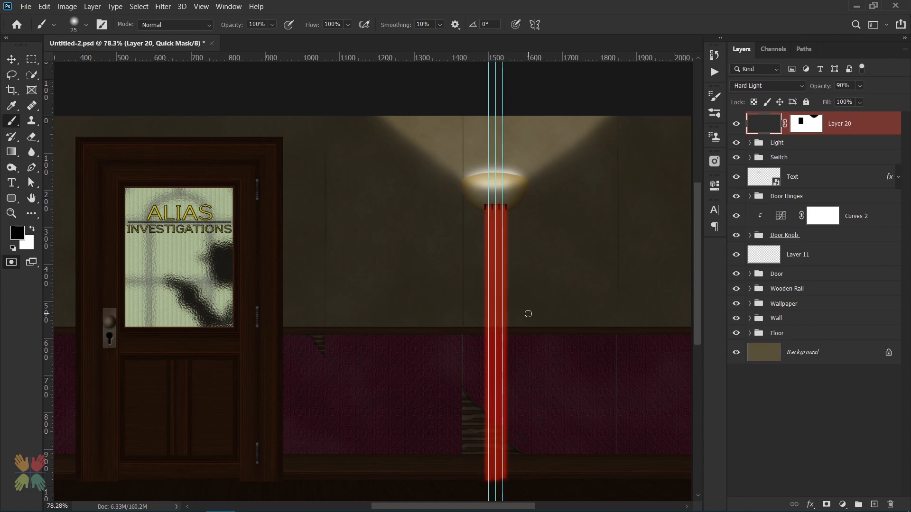
# Try softening the strokes with a 5 px Gaussian Blur and flaring their lower end in perspective into a wide cone
pyautogui.click(163, 6)
pyautogui.click(344, 169)
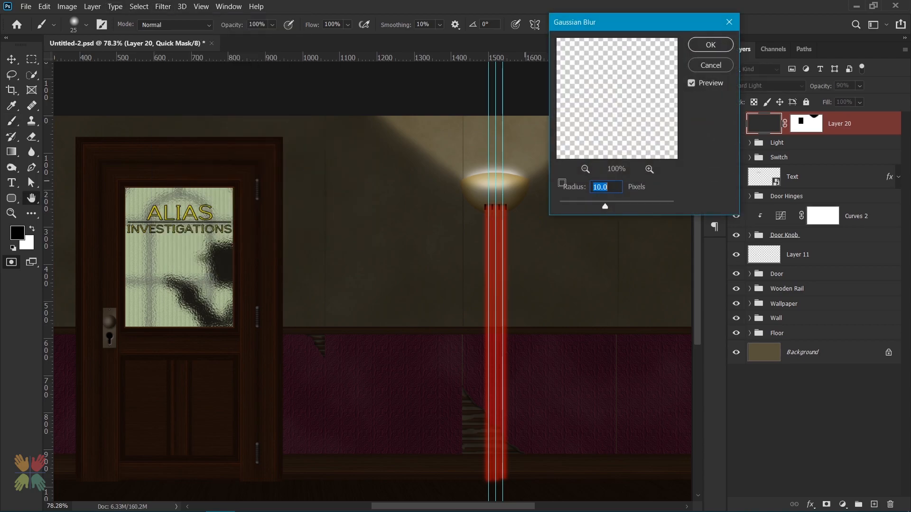
pyautogui.write('5')
pyautogui.press('Return')
pyautogui.scroll(-5, 560, 157)
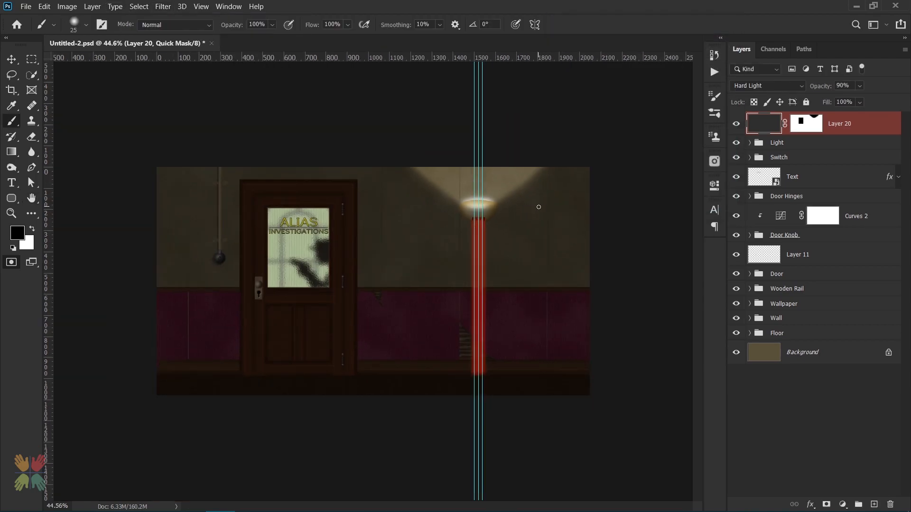
pyautogui.hotkey('ctrl', 't')
pyautogui.moveTo(493, 388); pyautogui.dragTo(681, 425)
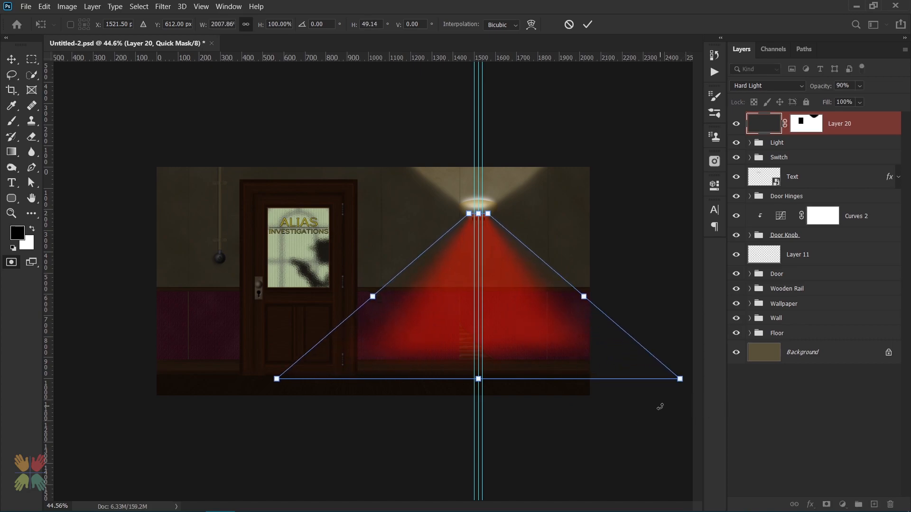
pyautogui.hotkey('ctrl', 'z')
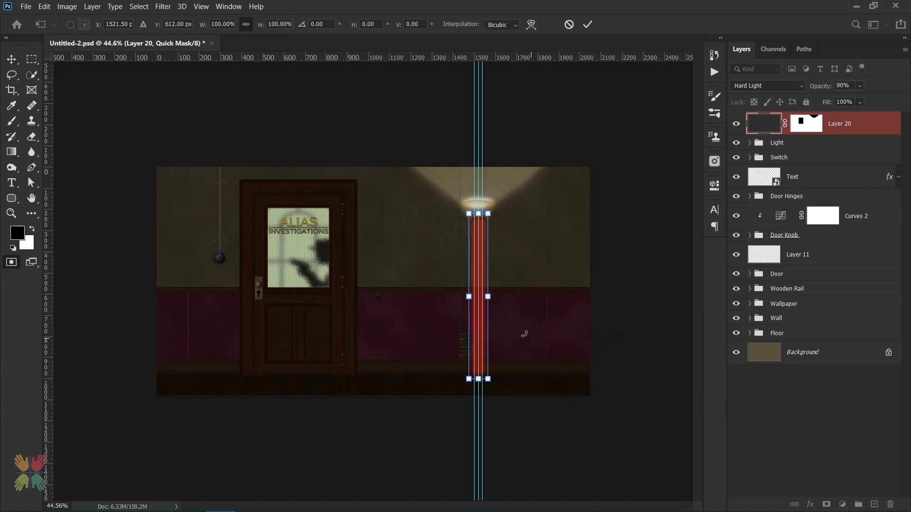
pyautogui.click(569, 24)
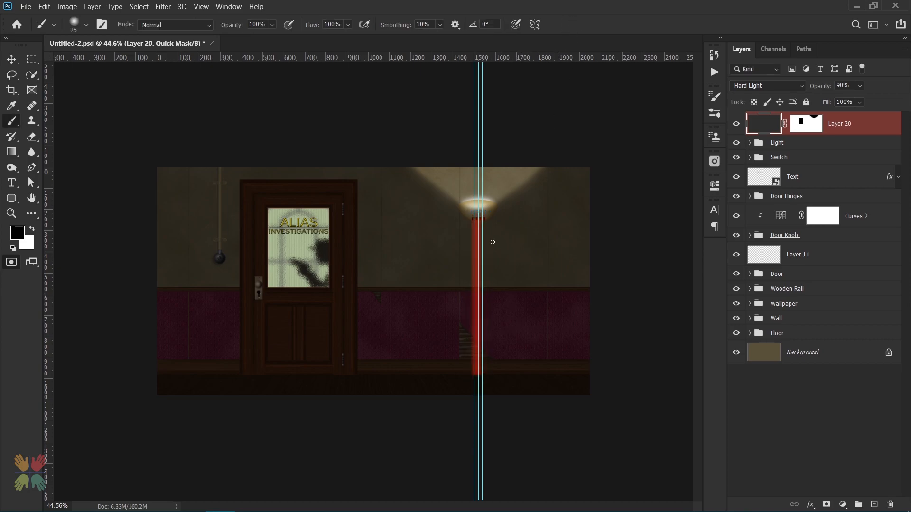
# Flare the lower end of the three strokes in perspective by about 37.4°, hide the guides and convert the quick mask to a selection
pyautogui.scroll(3, 494, 243)
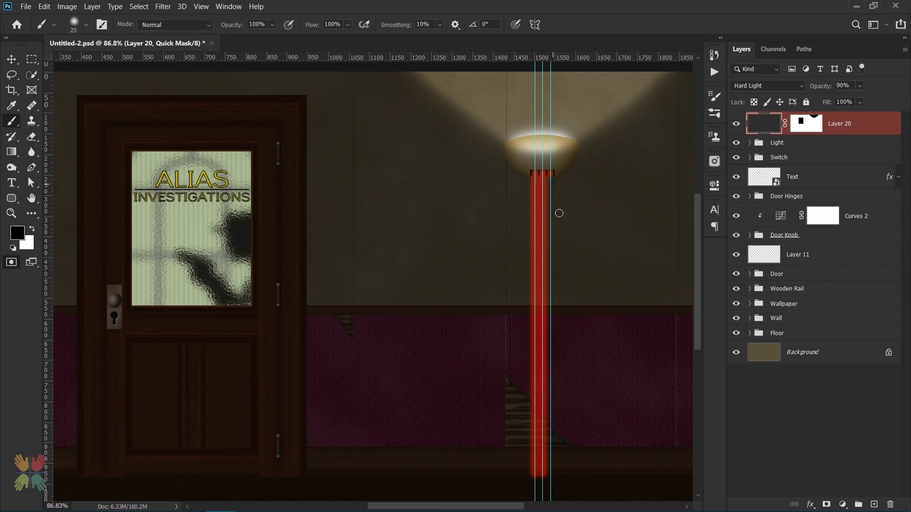
pyautogui.scroll(-3, 563, 405)
pyautogui.hotkey('ctrl', 't')
pyautogui.moveTo(477, 369); pyautogui.dragTo(593, 467)
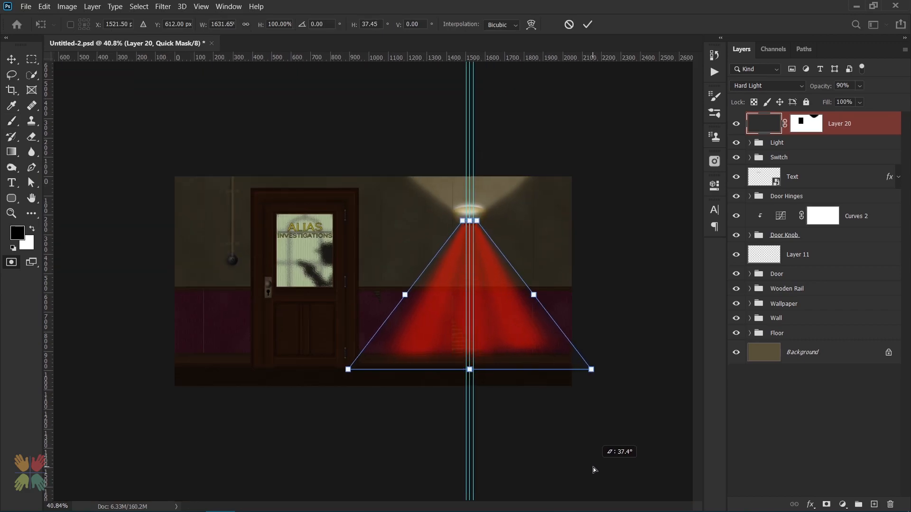
pyautogui.click(587, 24)
pyautogui.hotkey('ctrl', ';')
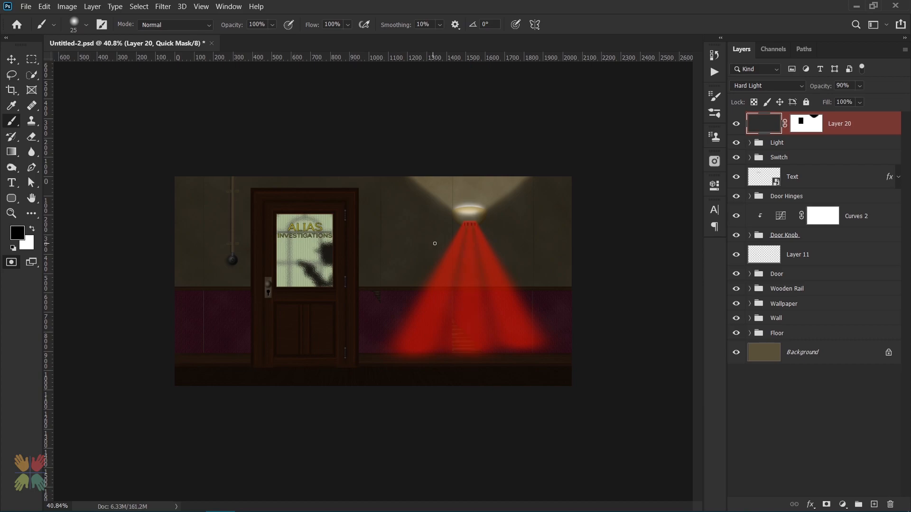
pyautogui.press('q')
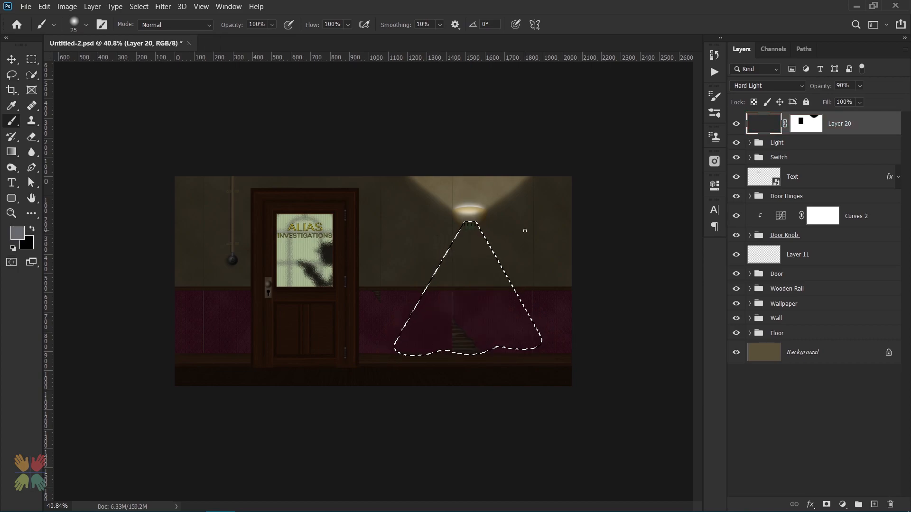
# Fill the beam selection with black on the Layer 20 mask, deselect, and fade the beams' lower end with a large soft white brush
pyautogui.hotkey('ctrl', 'd')
pyautogui.scroll(1, 416, 242)
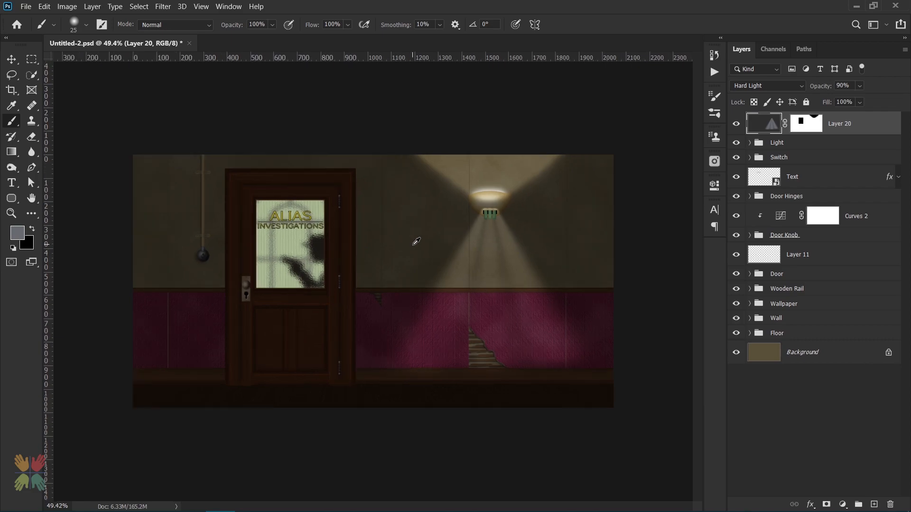
pyautogui.hotkey('ctrl', 'shift', 'd')
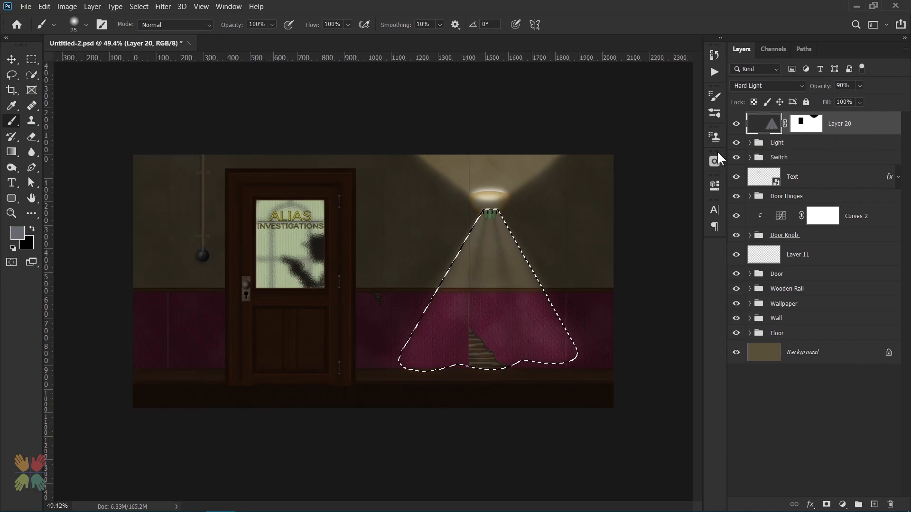
pyautogui.hotkey('ctrl', 'BackSpace')
pyautogui.click(811, 131)
pyautogui.hotkey('alt', 'BackSpace')
pyautogui.hotkey('ctrl', 'd')
pyautogui.moveTo(428, 234); pyautogui.dragTo(488, 245)
pyautogui.moveTo(424, 373); pyautogui.dragTo(600, 379)
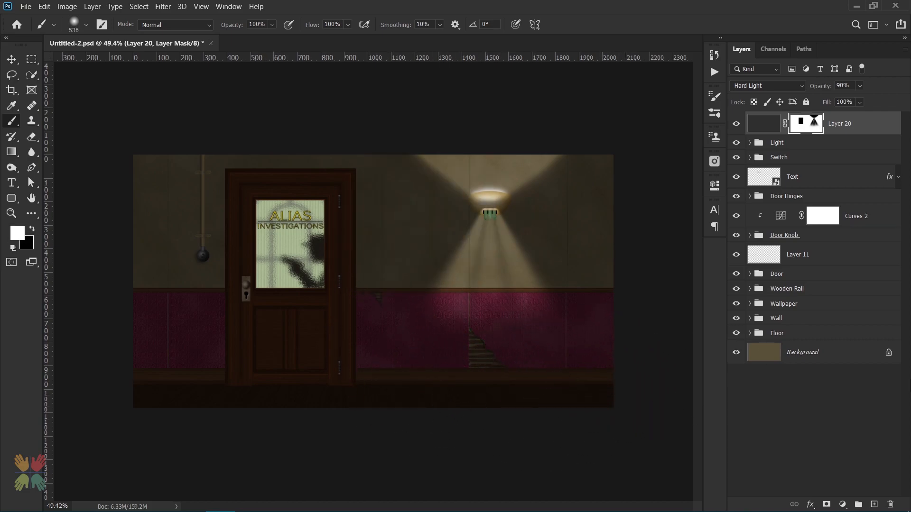
# Add a new layer beneath Layer 9 in the Door group and set its blending mode to Color Dodge
pyautogui.hotkey('ctrl', '0')
pyautogui.click(774, 274)
pyautogui.click(749, 275)
pyautogui.click(813, 437)
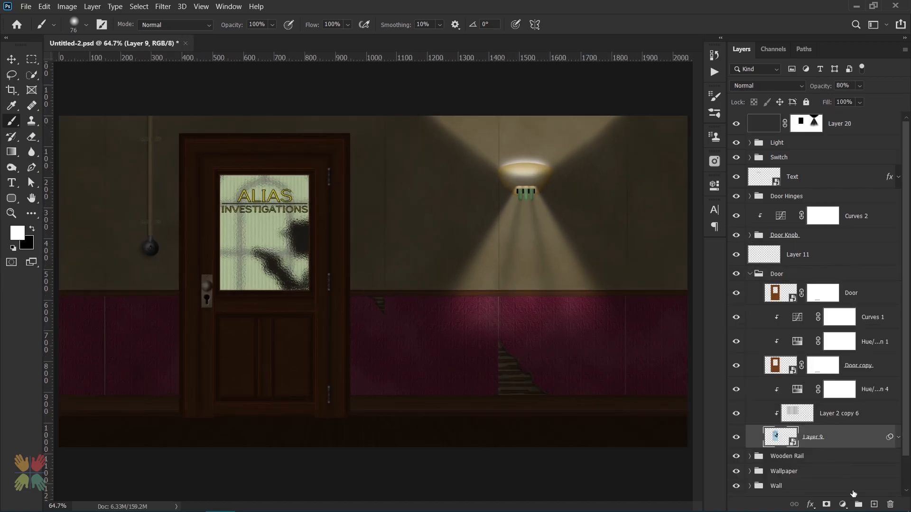
pyautogui.keyDown('ctrl'); pyautogui.click(873, 505); pyautogui.keyUp('ctrl')
pyautogui.click(767, 85)
pyautogui.click(757, 194)
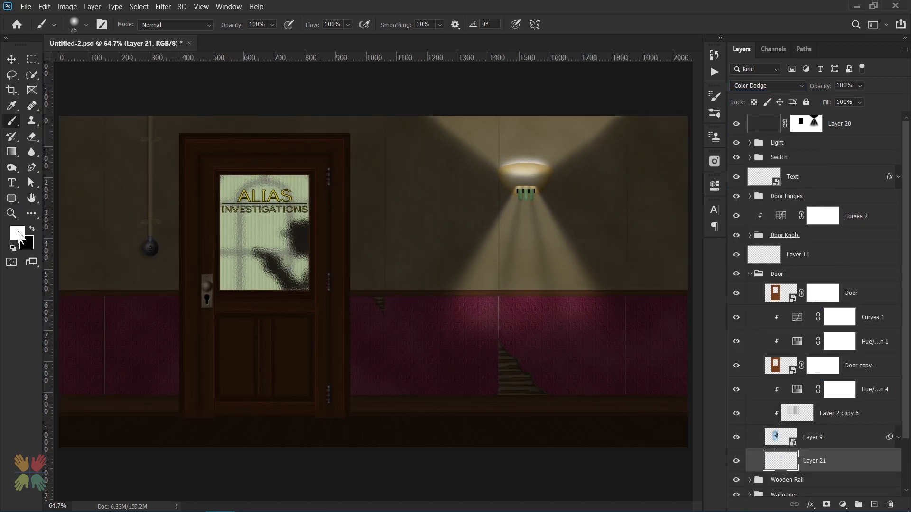
# Paint a soft white glow along the gap beneath the door on the Color Dodge layer
pyautogui.click(85, 26)
pyautogui.click(85, 26)
pyautogui.scroll(3, 263, 372)
pyautogui.moveTo(263, 401); pyautogui.dragTo(287, 324)
pyautogui.keyDown('alt'); pyautogui.rightClick(240, 358); pyautogui.keyUp('alt')
pyautogui.moveTo(240, 358); pyautogui.dragTo(237, 345)
pyautogui.moveTo(341, 356)
pyautogui.mouseDown()
pyautogui.moveTo(217, 360)
pyautogui.moveTo(334, 354)
pyautogui.mouseUp()
pyautogui.hotkey('ctrl', 'z')
pyautogui.keyDown('alt'); pyautogui.rightClick(248, 341); pyautogui.keyUp('alt')
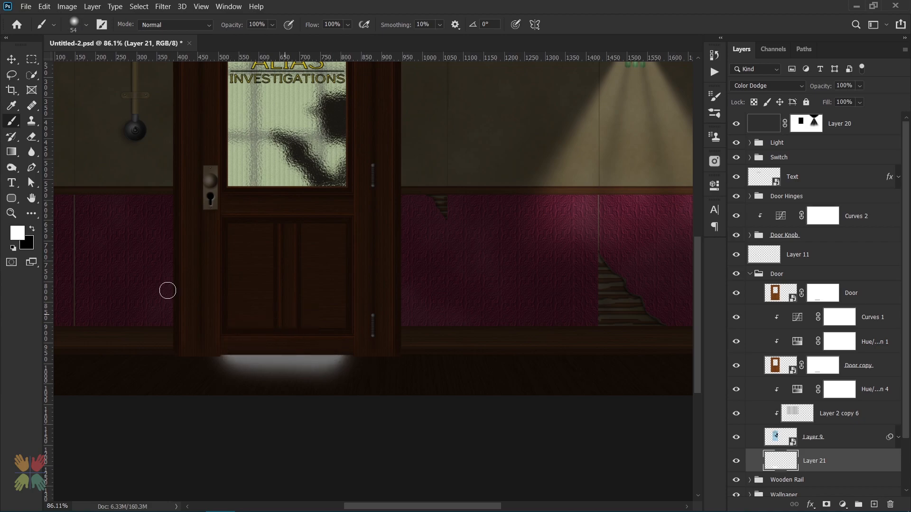
# Add a layer mask to Layer 21 and fade the glow toward the floor with a linear black-to-white gradient
pyautogui.click(825, 504)
pyautogui.press('g')
pyautogui.moveTo(277, 400); pyautogui.dragTo(284, 378)
pyautogui.hotkey('ctrl', 'z')
pyautogui.hotkey('ctrl', 'z')
pyautogui.hotkey('ctrl', 'z')
pyautogui.moveTo(285, 342); pyautogui.dragTo(286, 385)
pyautogui.hotkey('ctrl', 'z')
pyautogui.moveTo(290, 342); pyautogui.dragTo(288, 376)
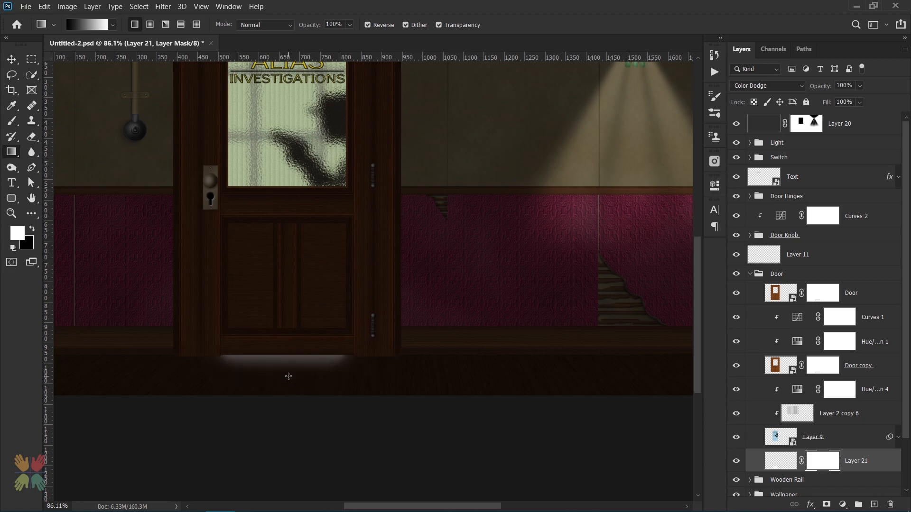
# Rework the gradient on the Layer 21 mask to tighten the glow beneath the door, and save the document
pyautogui.click(780, 460)
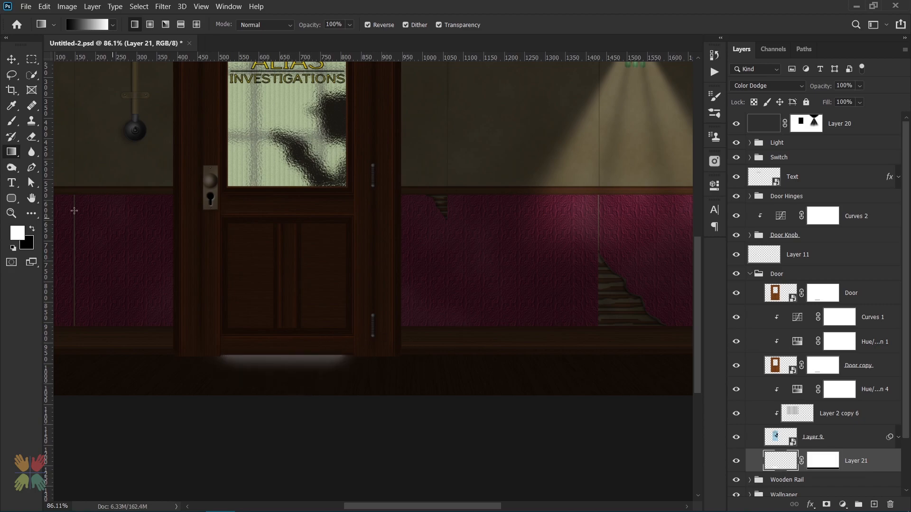
pyautogui.press('b')
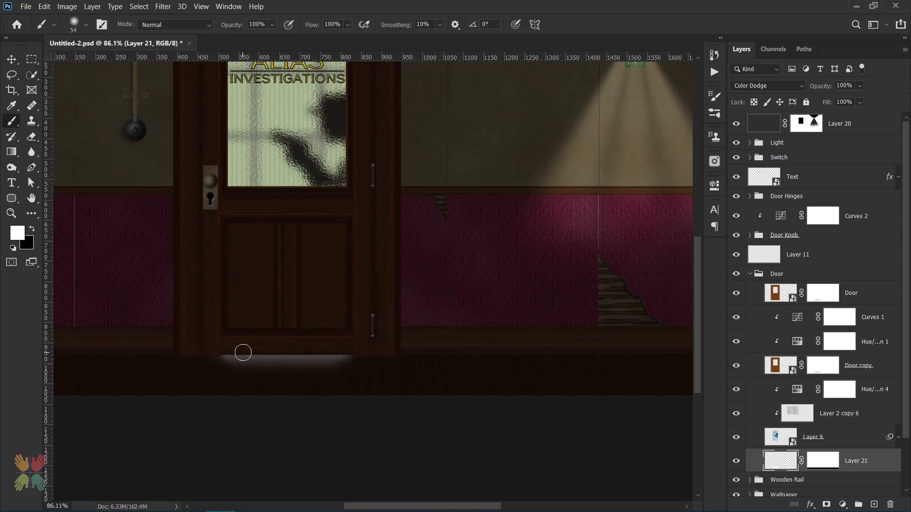
pyautogui.hotkey('ctrl', '0')
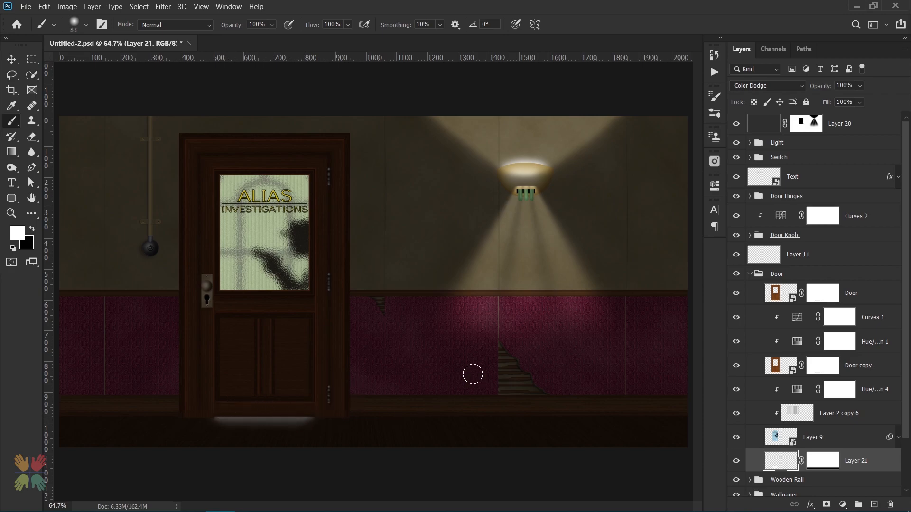
pyautogui.click(823, 461)
pyautogui.press('g')
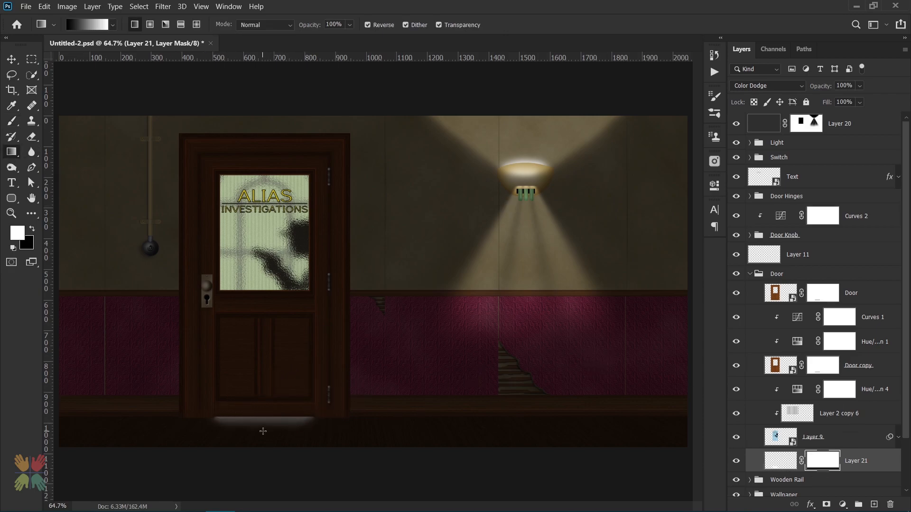
pyautogui.moveTo(267, 421)
pyautogui.mouseDown()
pyautogui.moveTo(267, 406)
pyautogui.moveTo(263, 429)
pyautogui.mouseUp()
pyautogui.hotkey('ctrl', 'z')
pyautogui.hotkey('ctrl', 'z')
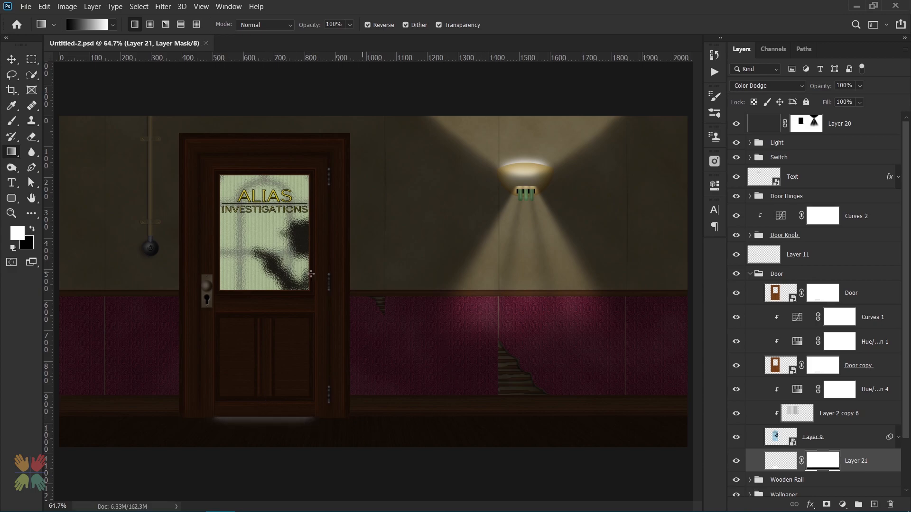
# On the Layer 20 mask, paint soft black at 70% brush opacity around the pipe, beside the door's hinges and over the door knob
pyautogui.press('b')
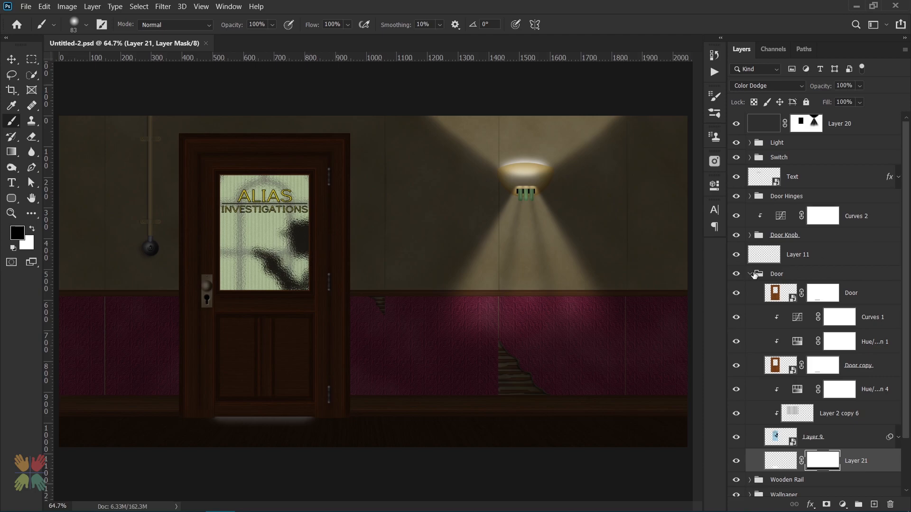
pyautogui.click(750, 274)
pyautogui.click(810, 124)
pyautogui.click(86, 24)
pyautogui.press('Return')
pyautogui.moveTo(154, 164); pyautogui.dragTo(122, 142)
pyautogui.click(272, 25)
pyautogui.click(264, 21)
pyautogui.write('7')
pyautogui.moveTo(175, 110); pyautogui.dragTo(139, 237)
pyautogui.click(379, 252)
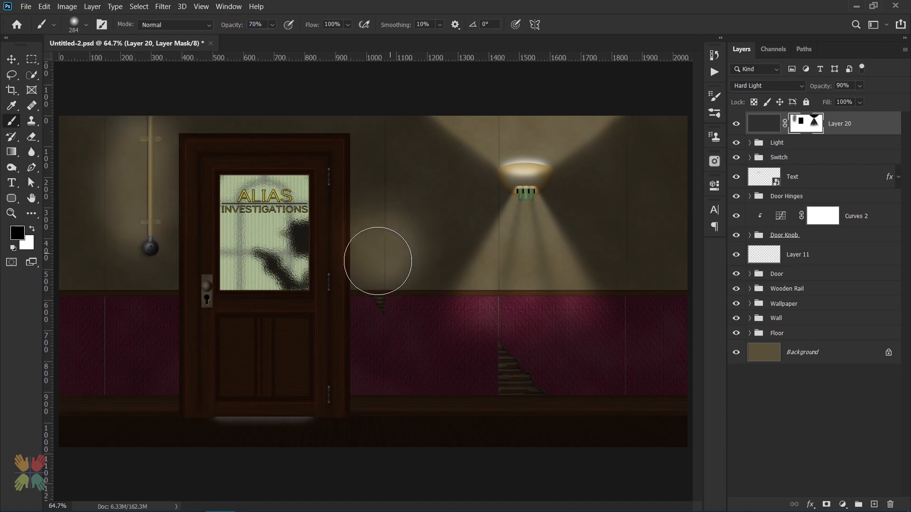
pyautogui.click(207, 304)
# Try lightening the wall near the scene's far edge beyond the lamp on the Layer 20 mask
pyautogui.moveTo(657, 238)
pyautogui.mouseDown()
pyautogui.moveTo(675, 217)
pyautogui.moveTo(683, 128)
pyautogui.mouseUp()
pyautogui.hotkey('ctrl', 'z')
pyautogui.hotkey('ctrl', 'z')
pyautogui.hotkey('ctrl', 'z')
pyautogui.hotkey('ctrl', 'z')
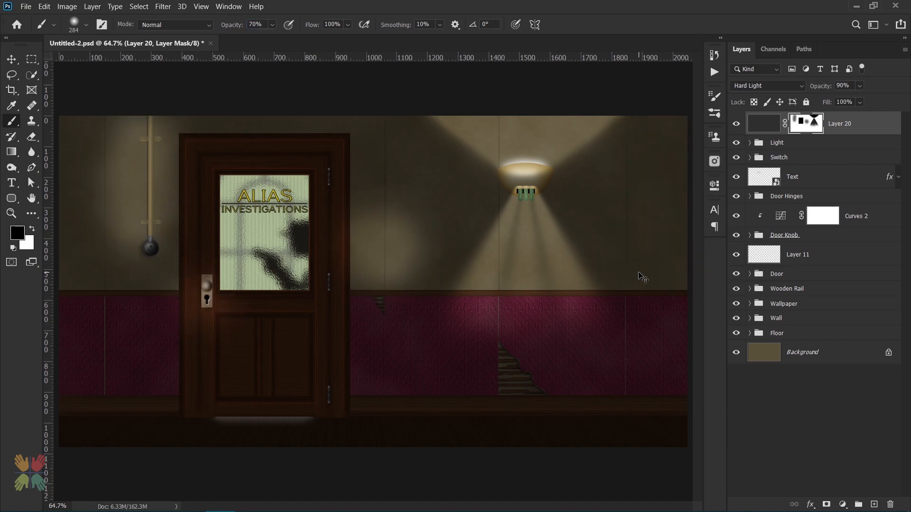
# Try lightening the wall by the pipe, the door knob area and the wall's far edge with soft white strokes directly on Layer 20
pyautogui.moveTo(128, 123); pyautogui.dragTo(143, 162)
pyautogui.hotkey('ctrl', 'z')
pyautogui.moveTo(140, 130)
pyautogui.mouseDown()
pyautogui.moveTo(139, 189)
pyautogui.moveTo(133, 242)
pyautogui.mouseUp()
pyautogui.moveTo(189, 288); pyautogui.dragTo(205, 319)
pyautogui.moveTo(376, 254); pyautogui.dragTo(405, 195)
pyautogui.hotkey('ctrl', 'z')
pyautogui.click(367, 283)
pyautogui.moveTo(679, 119); pyautogui.dragTo(707, 180)
pyautogui.hotkey('ctrl', 'z')
pyautogui.moveTo(681, 237); pyautogui.dragTo(683, 289)
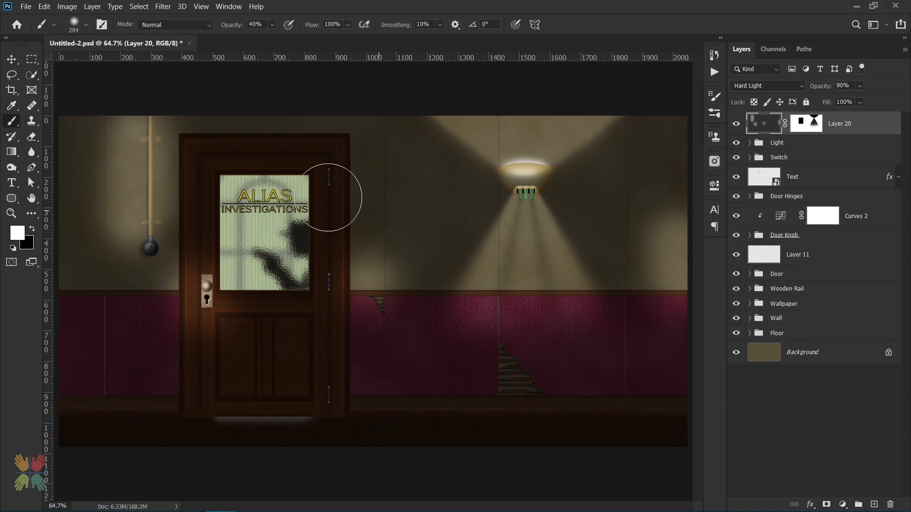
pyautogui.keyDown('alt'); pyautogui.rightClick(402, 181); pyautogui.keyUp('alt')
pyautogui.moveTo(449, 225); pyautogui.dragTo(373, 207)
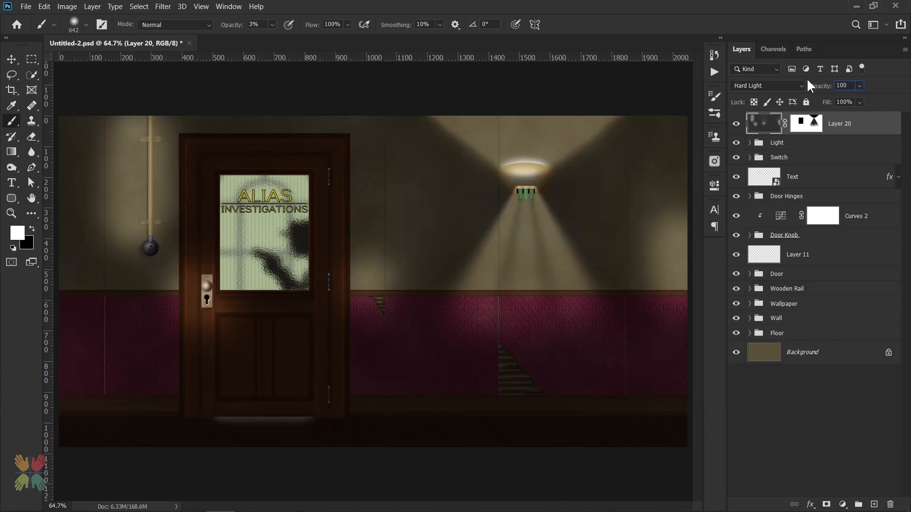
# Set Layer 20's opacity to 85% and softly brush the wall beside the pipe
pyautogui.write('85')
pyautogui.press('Return')
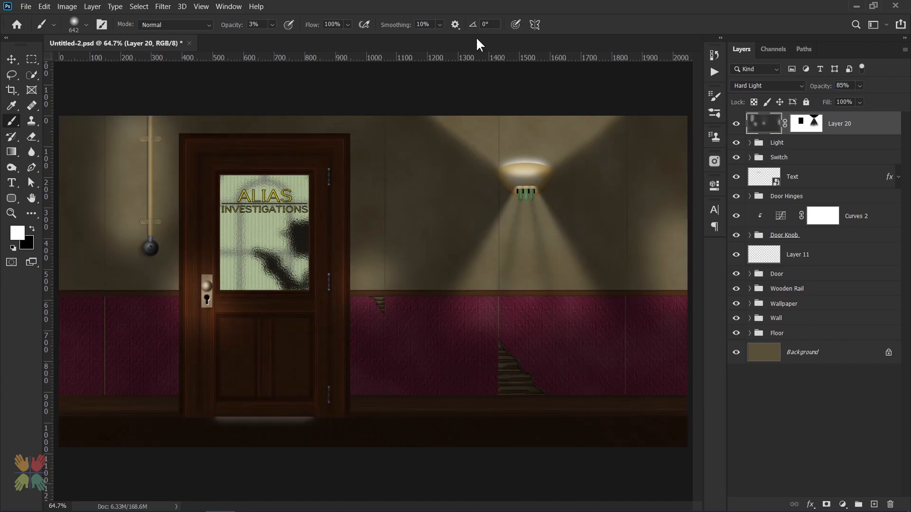
pyautogui.click(89, 152)
pyautogui.keyDown('alt'); pyautogui.rightClick(104, 204); pyautogui.keyUp('alt')
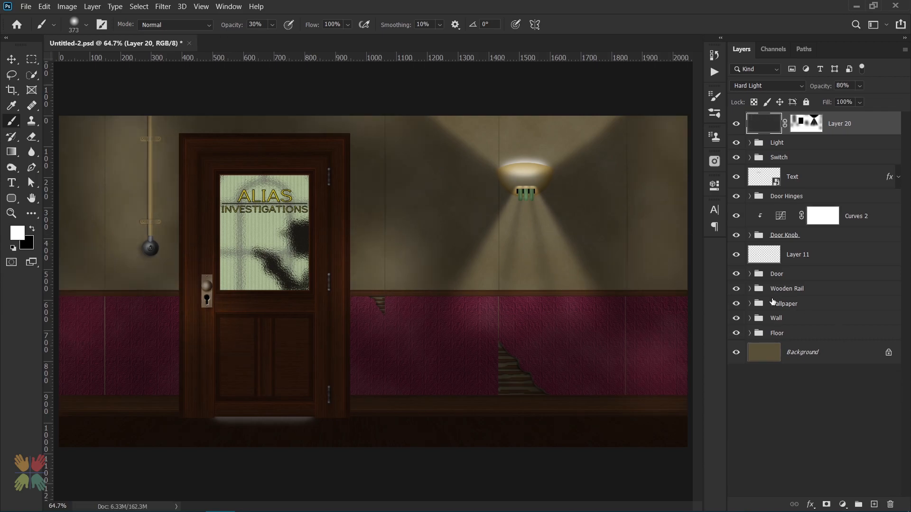
# In the Wallpaper group, add a Hue/Saturation adjustment clipped to the wallpaper with hue +8 and saturation -10
pyautogui.click(750, 303)
pyautogui.click(807, 354)
pyautogui.click(806, 372)
pyautogui.click(843, 504)
pyautogui.click(837, 381)
pyautogui.click(663, 251)
pyautogui.write('8')
pyautogui.press('Tab')
pyautogui.write('-10')
pyautogui.click(684, 181)
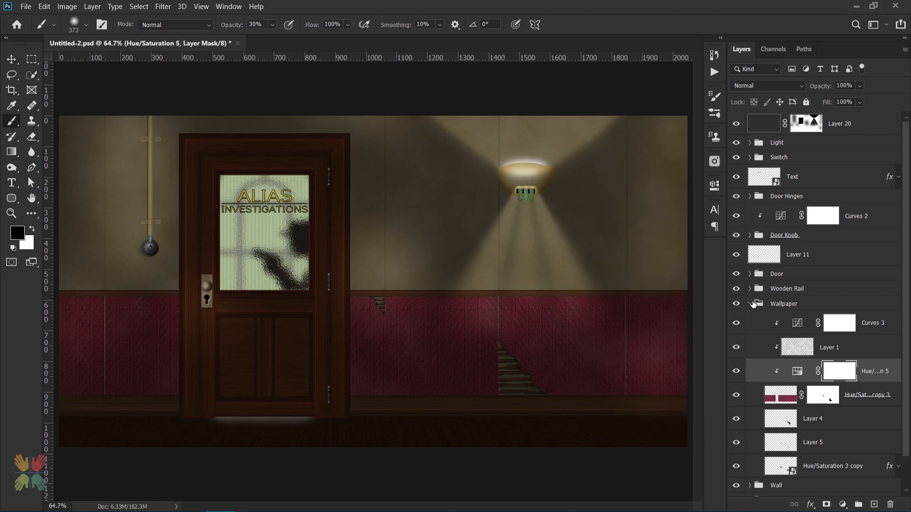
pyautogui.click(750, 304)
# Add a Curves adjustment above Layer 20 and darken the midtones slightly, with input 135 and output 121
pyautogui.click(774, 130)
pyautogui.click(842, 504)
pyautogui.click(837, 357)
pyautogui.moveTo(628, 303); pyautogui.dragTo(628, 308)
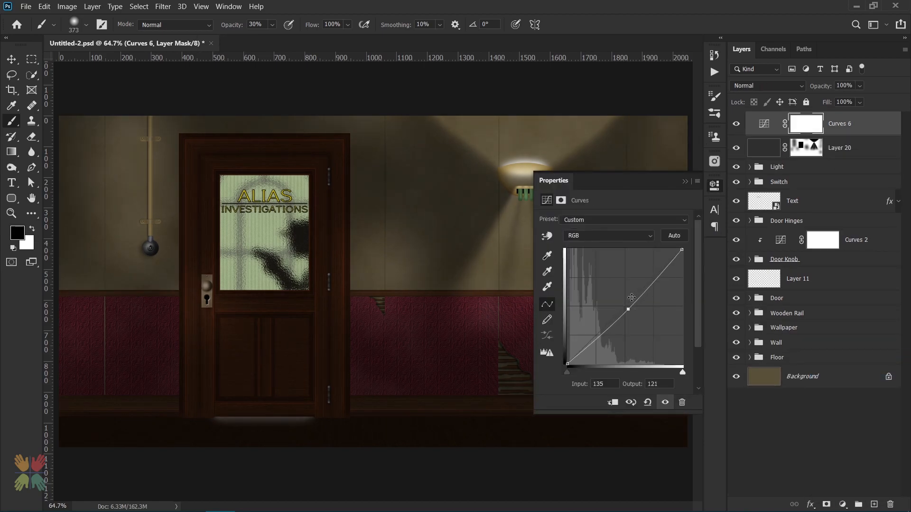
pyautogui.click(685, 181)
pyautogui.click(763, 146)
pyautogui.click(764, 126)
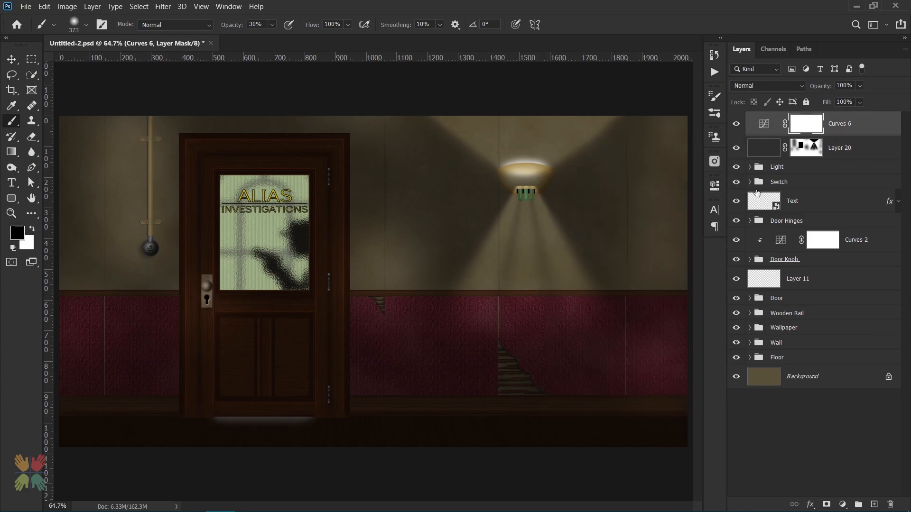
# Stamp the visible layers onto a new layer, convert it to a smart object and apply High Pass with a 1.8-pixel radius
pyautogui.hotkey('ctrl', 'shift', 'alt', 'e')
pyautogui.rightClick(827, 119)
pyautogui.click(702, 188)
pyautogui.click(164, 8)
pyautogui.moveTo(269, 229)
pyautogui.click(337, 241)
pyautogui.click(425, 257)
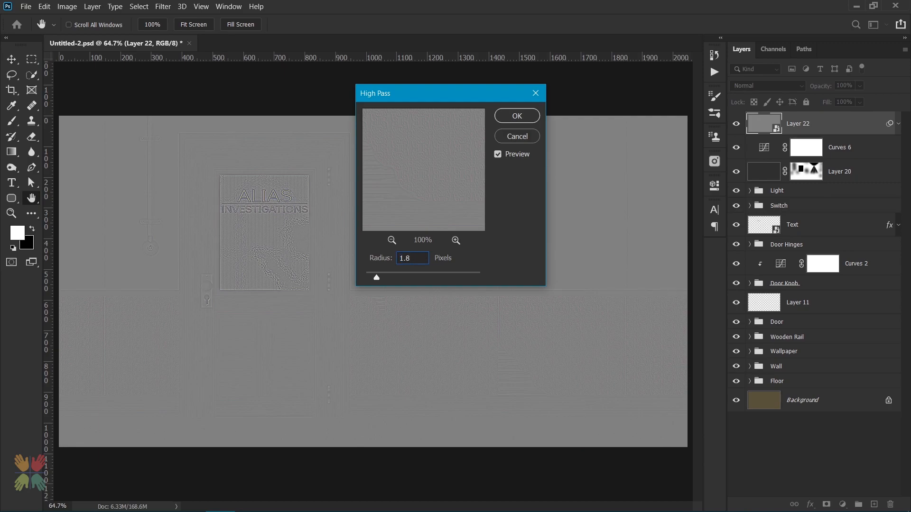
pyautogui.press('Return')
# Blend the High Pass layer in Hard Light mode and reduce its opacity to 60%
pyautogui.click(767, 85)
pyautogui.click(763, 249)
pyautogui.click(820, 85)
pyautogui.write('80')
pyautogui.press('Return')
pyautogui.click(806, 84)
pyautogui.write('60')
pyautogui.press('Return')
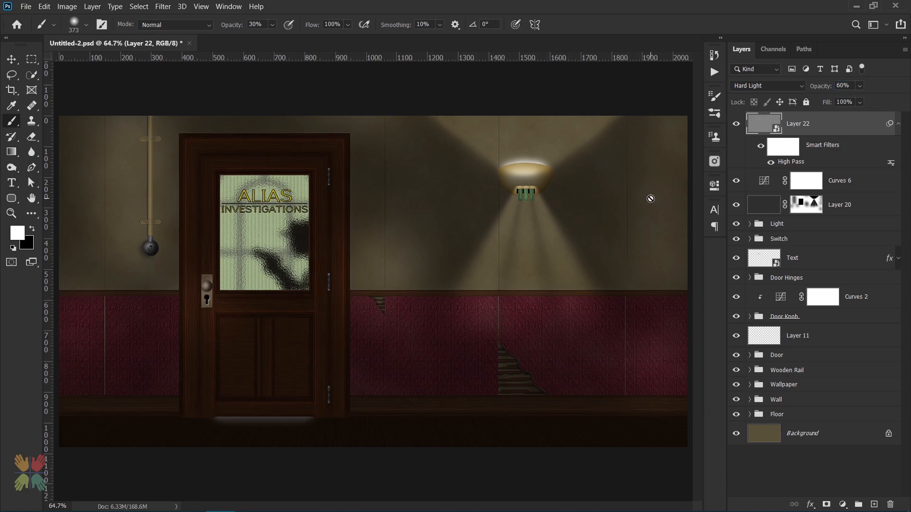
# Stamp the visible layers onto another new layer, convert it to a smart object and open the Camera Raw filter
pyautogui.hotkey('ctrl', 'shift', 'alt', 'e')
pyautogui.rightClick(828, 124)
pyautogui.press('Escape')
pyautogui.click(163, 6)
pyautogui.click(190, 75)
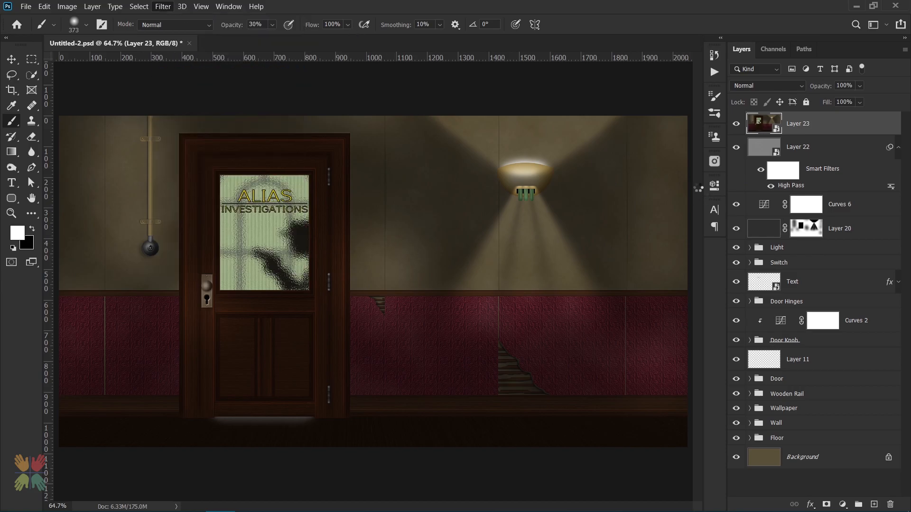
# Set the Camera Raw white balance to temperature +2 and tint -6
pyautogui.moveTo(866, 179); pyautogui.dragTo(869, 180)
pyautogui.write('-6')
pyautogui.press('Tab')
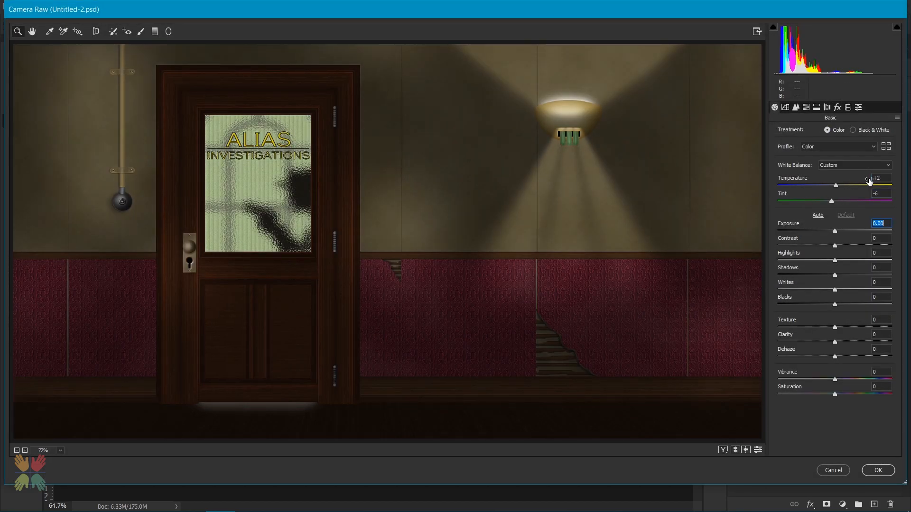
# Adjust the Camera Raw tones: exposure +0.10, contrast +8, highlights -11, shadows +4, whites +15 and blacks +10
pyautogui.write('0.1')
pyautogui.press('Tab')
pyautogui.write('8-11')
pyautogui.write('4')
pyautogui.press('Tab')
pyautogui.write('10')
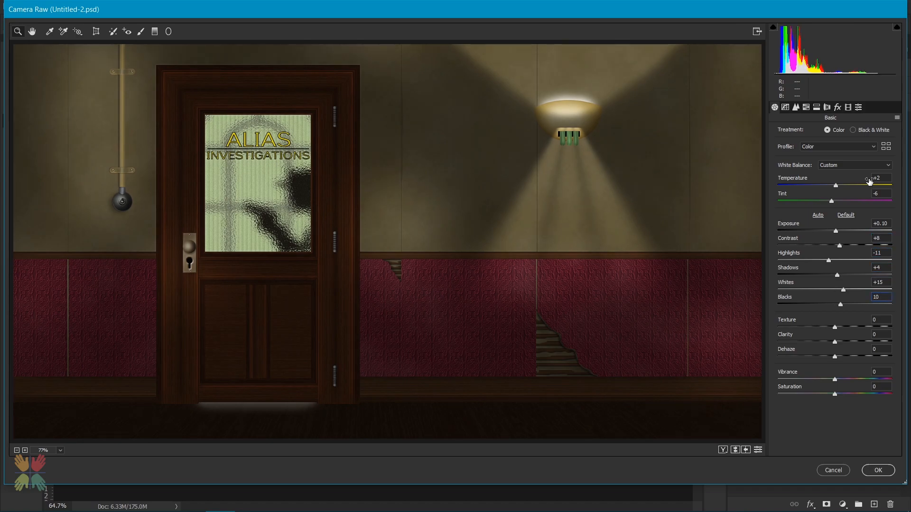
# Set the Camera Raw texture to +4, clarity to +3, dehaze to +7 and vibrance to +14
pyautogui.write('4')
pyautogui.press('Tab')
pyautogui.write('3')
pyautogui.press('Tab')
pyautogui.write('7')
pyautogui.press('Tab')
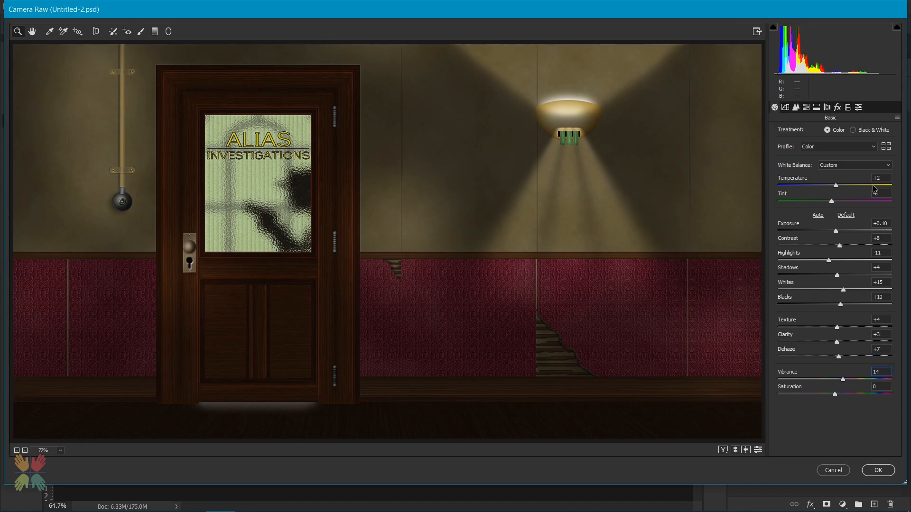
# Add grain with an amount of 5, apply the Camera Raw filter, and compare the image with Layer 23 hidden and shown
pyautogui.click(805, 109)
pyautogui.click(837, 107)
pyautogui.press('Tab')
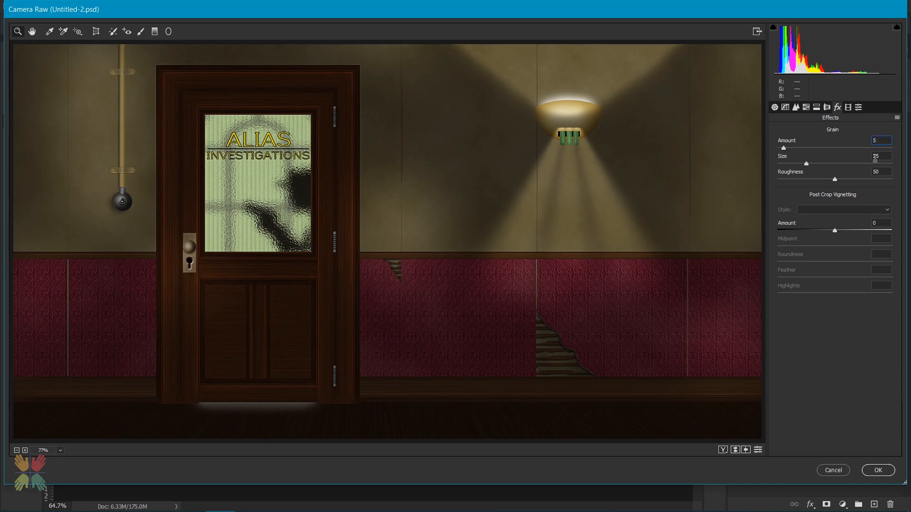
pyautogui.click(878, 470)
pyautogui.click(737, 125)
pyautogui.click(737, 125)
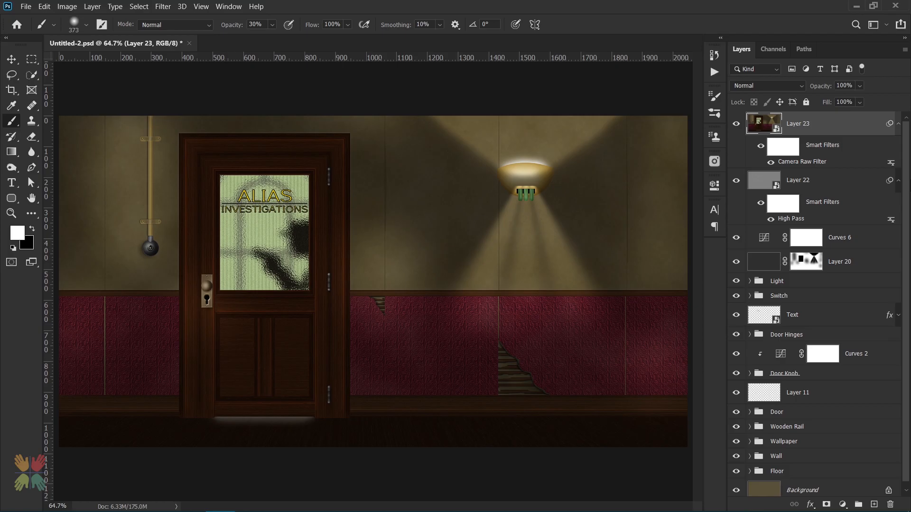